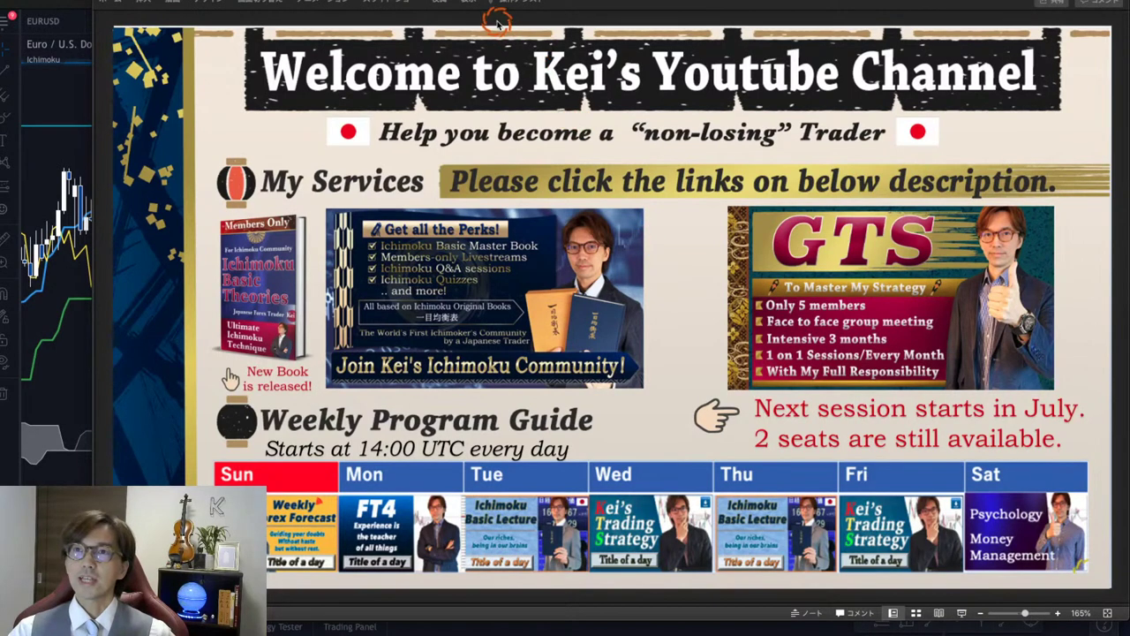
Step through the intro slides and load today's currency strength lines
key("Page_Down")
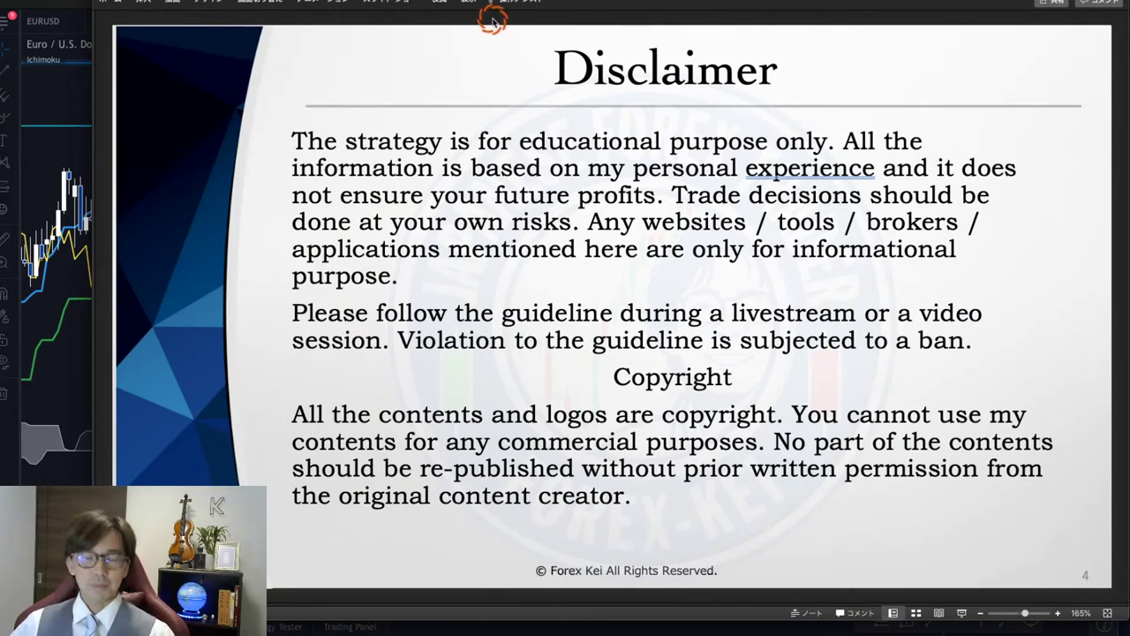
key("Right")
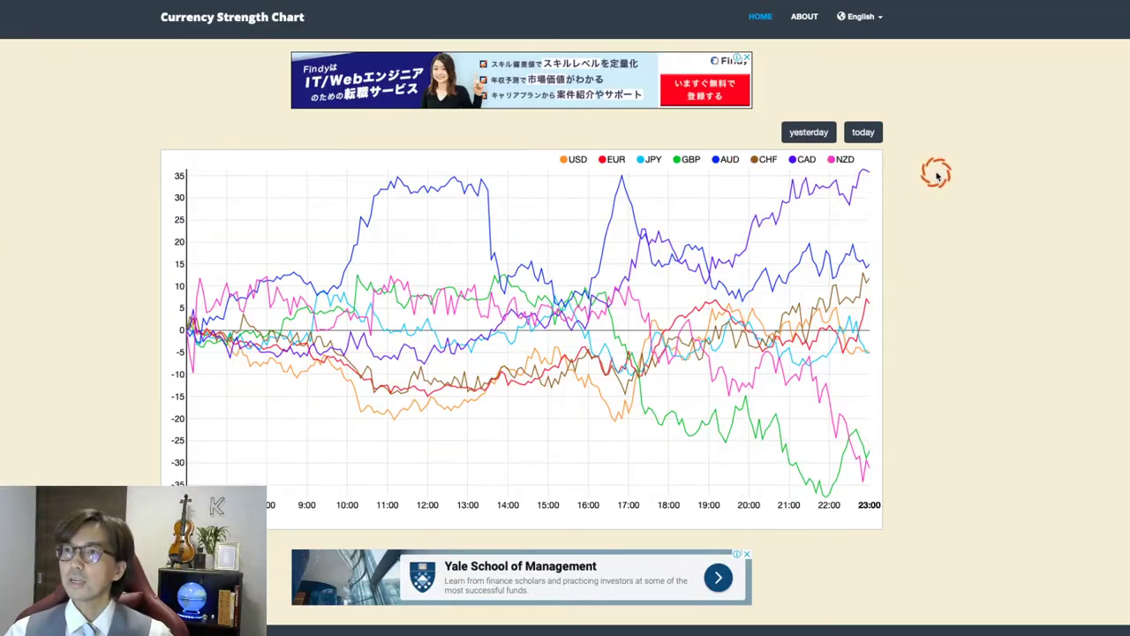
left_click(863, 132)
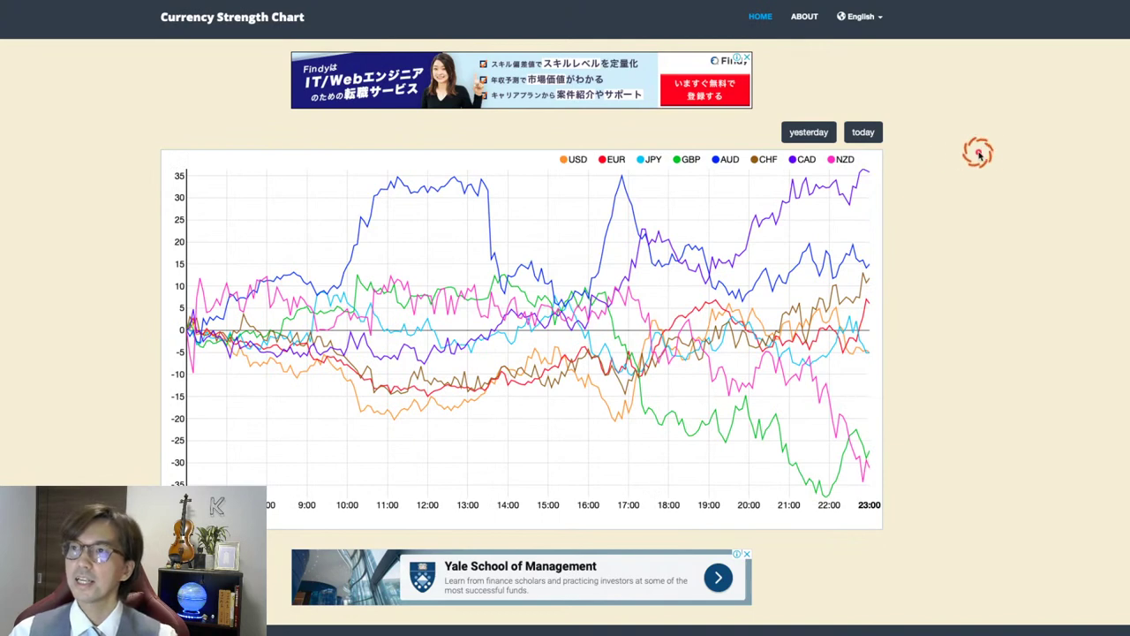
Draw arrows marking CAD as strongest, the weak GBP and NZD lines, and CHF/EUR
left_click_drag(977, 154, 874, 175)
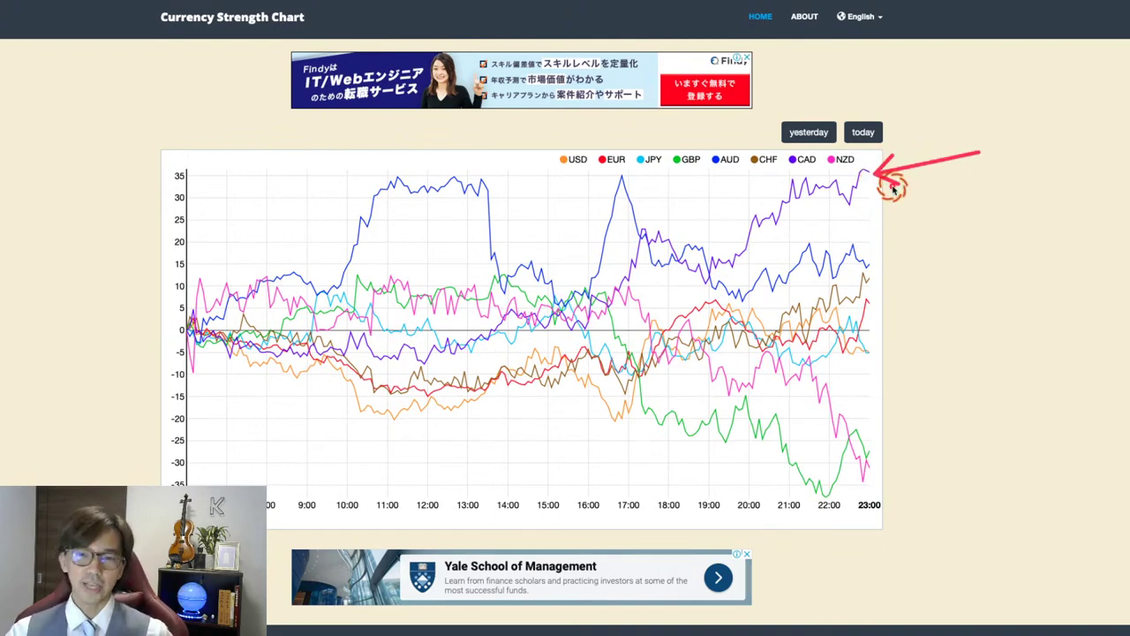
mouse_move(973, 360)
left_mouse_down()
mouse_move(888, 411)
mouse_move(868, 441)
left_mouse_up()
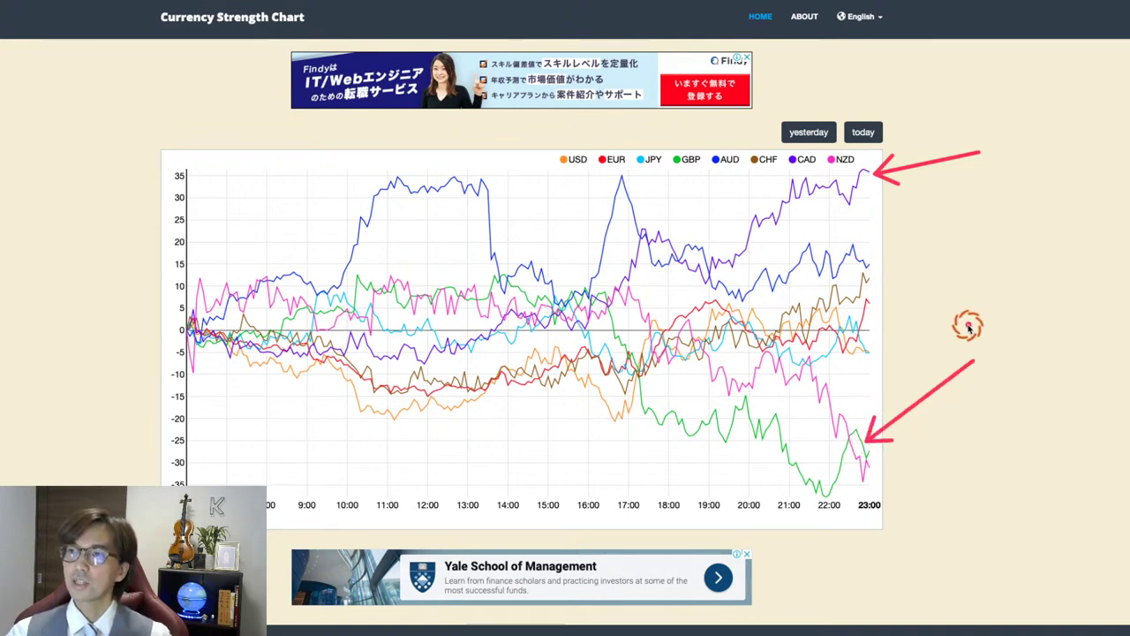
left_click_drag(970, 323, 838, 408)
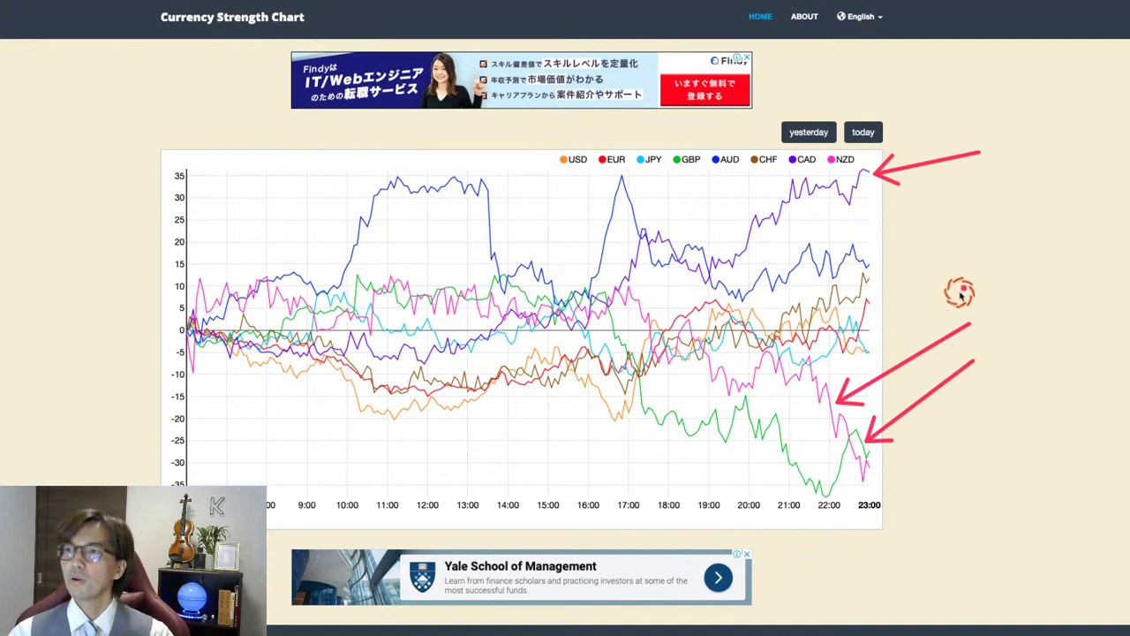
mouse_move(990, 260)
left_mouse_down()
mouse_move(915, 281)
mouse_move(877, 307)
left_mouse_up()
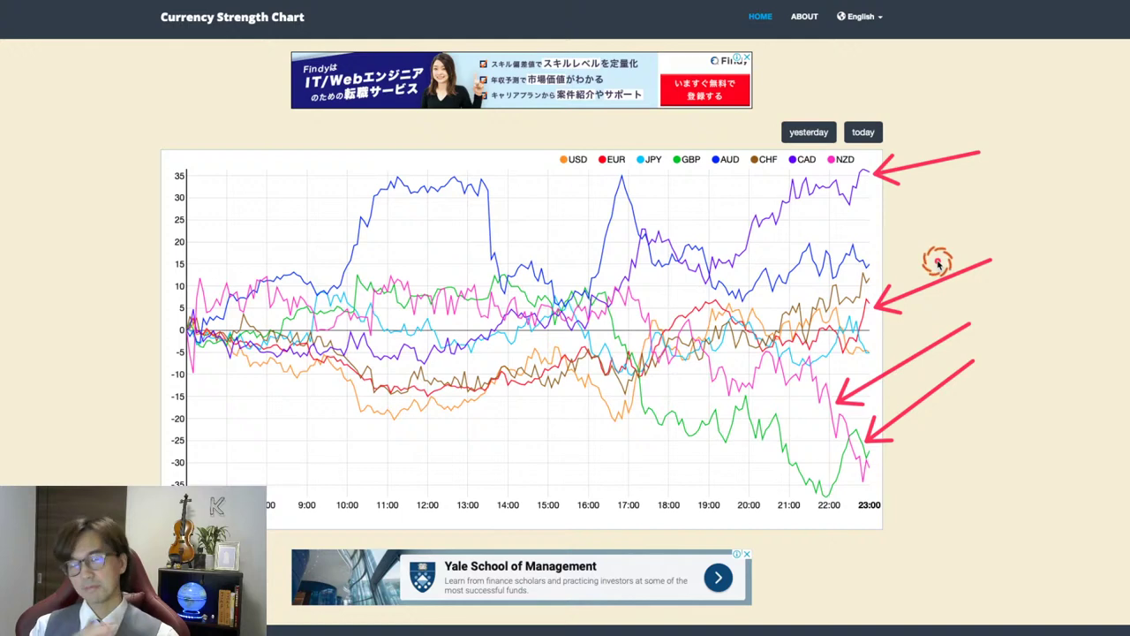
mouse_move(868, 402)
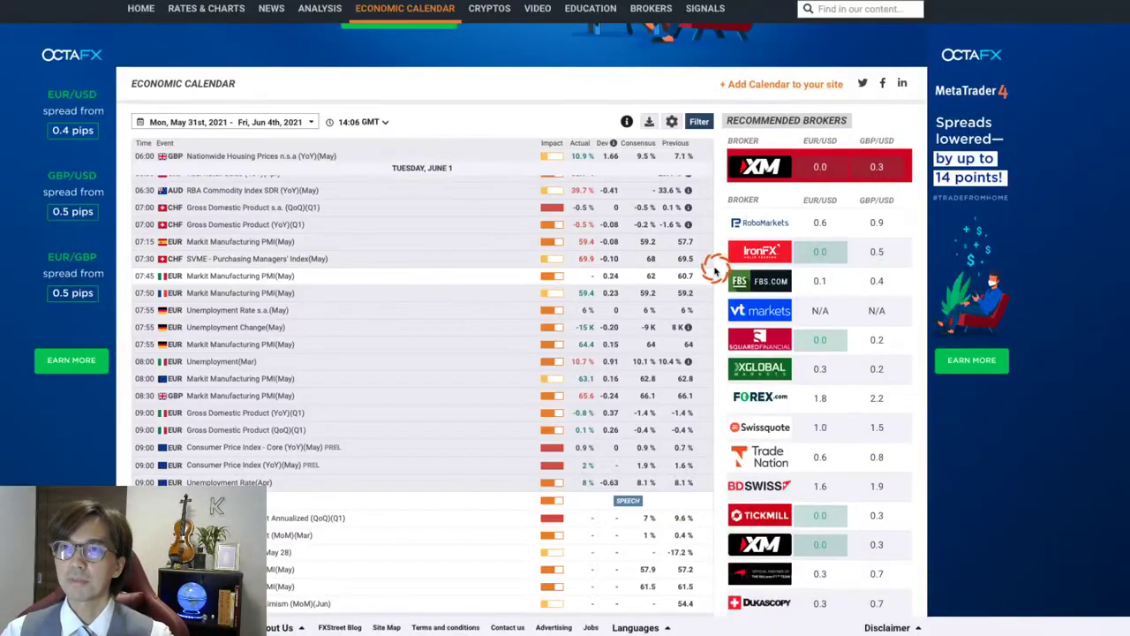
Scroll Tuesday June 1's calendar down to the 12:30 CAD GDP releases
scroll(708, 292, "up", 1)
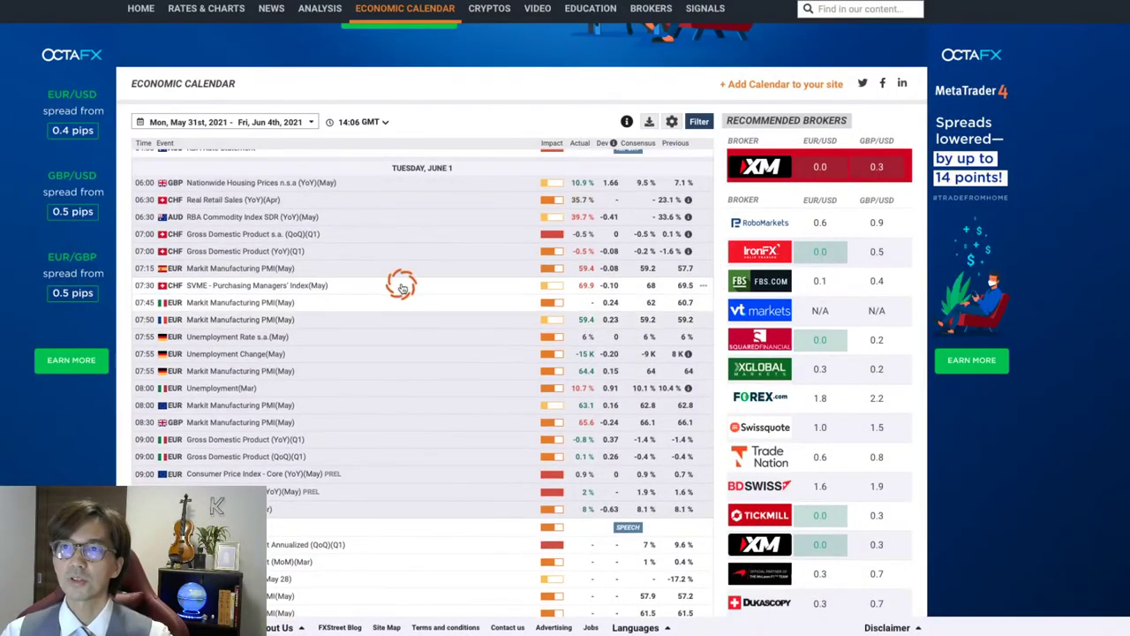
scroll(717, 326, "down", 1)
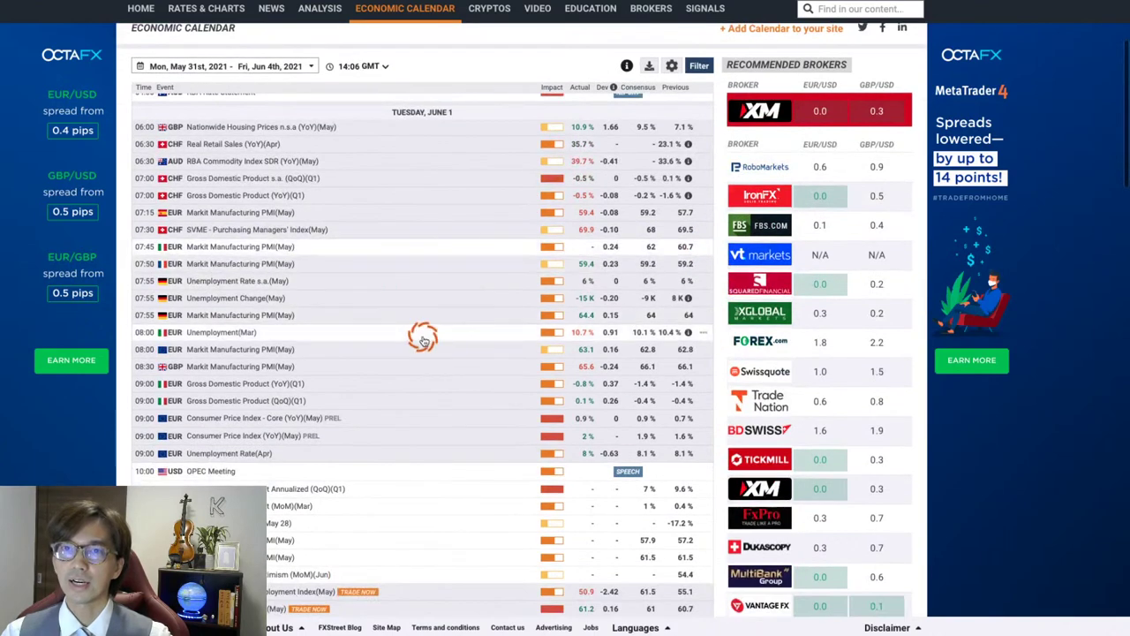
scroll(530, 345, "down", 1)
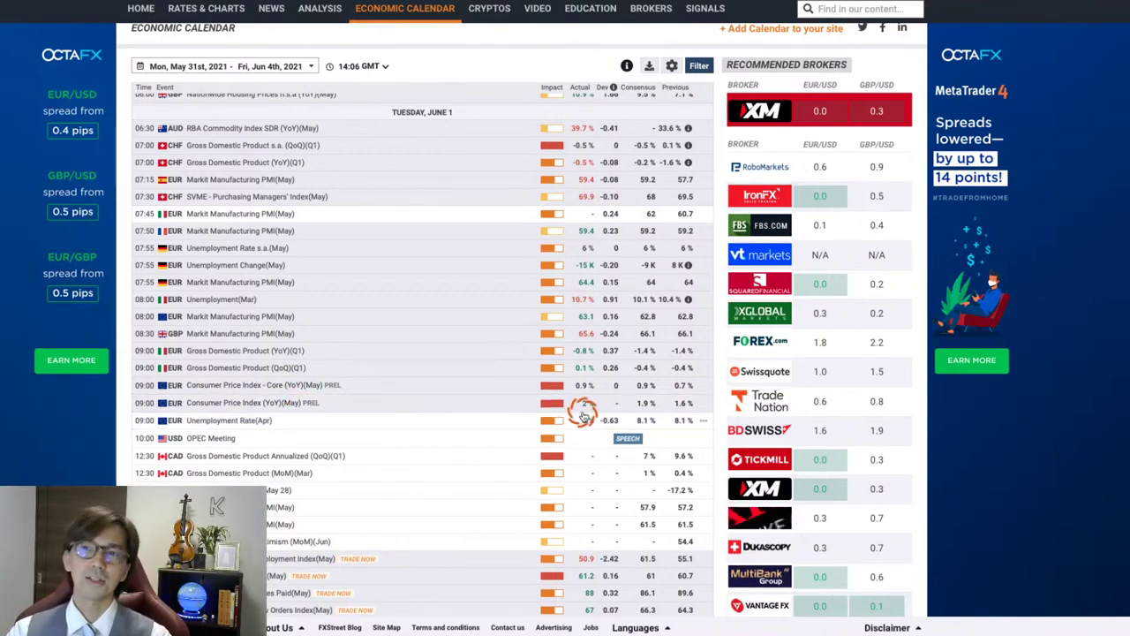
scroll(661, 410, "down", 4)
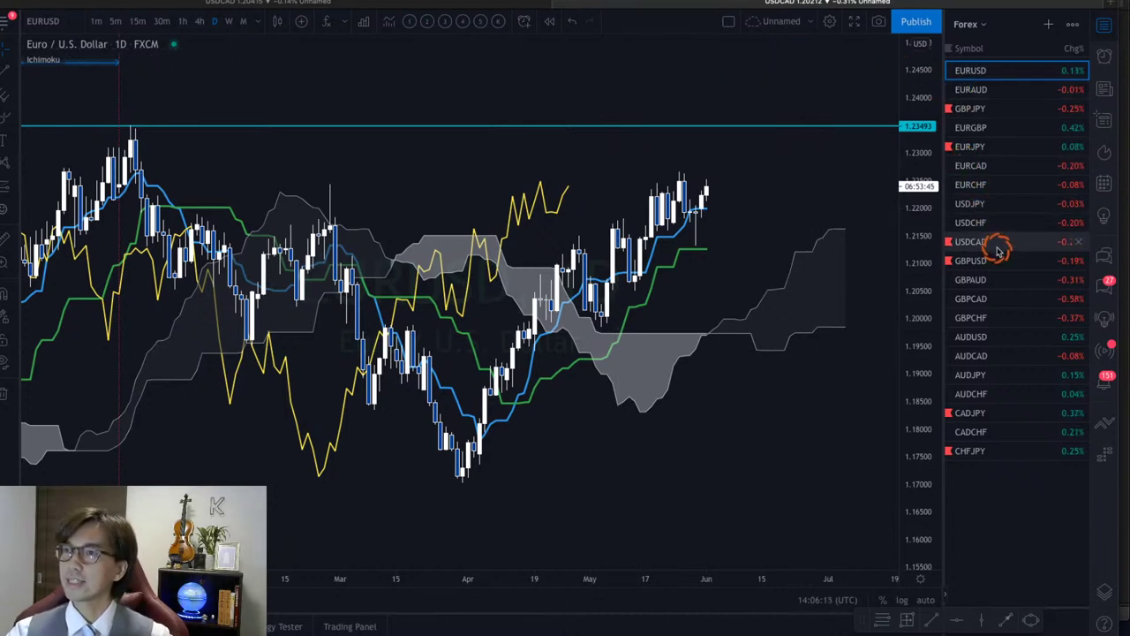
Load CADJPY from the watchlist, then pan and zoom onto the recent rally and projected cloud
left_click(984, 415)
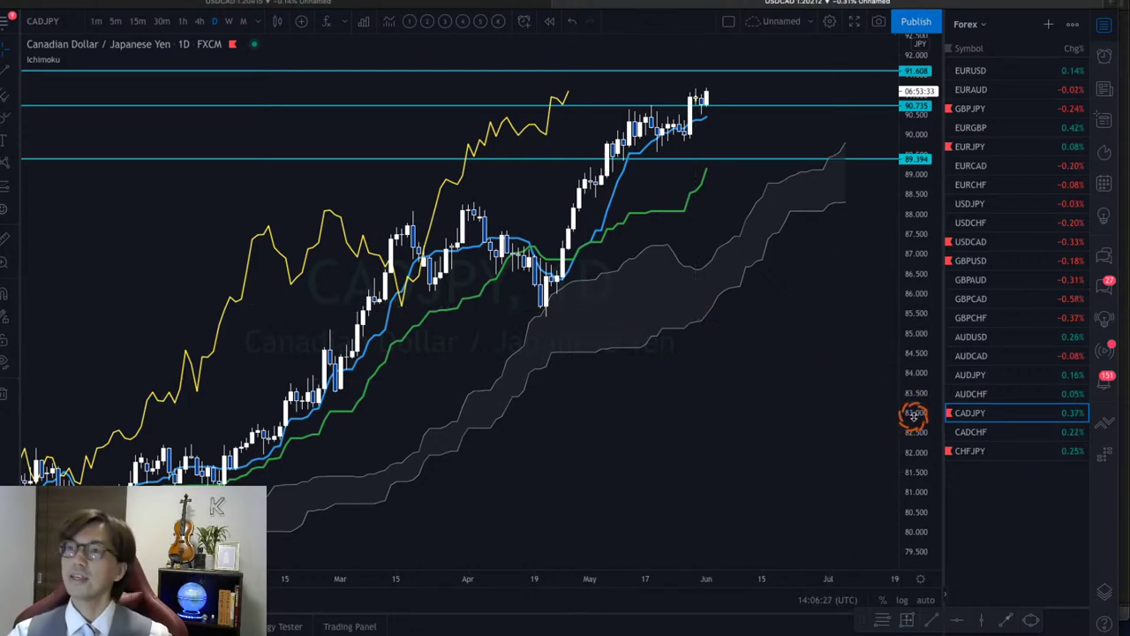
left_click_drag(871, 416, 697, 381)
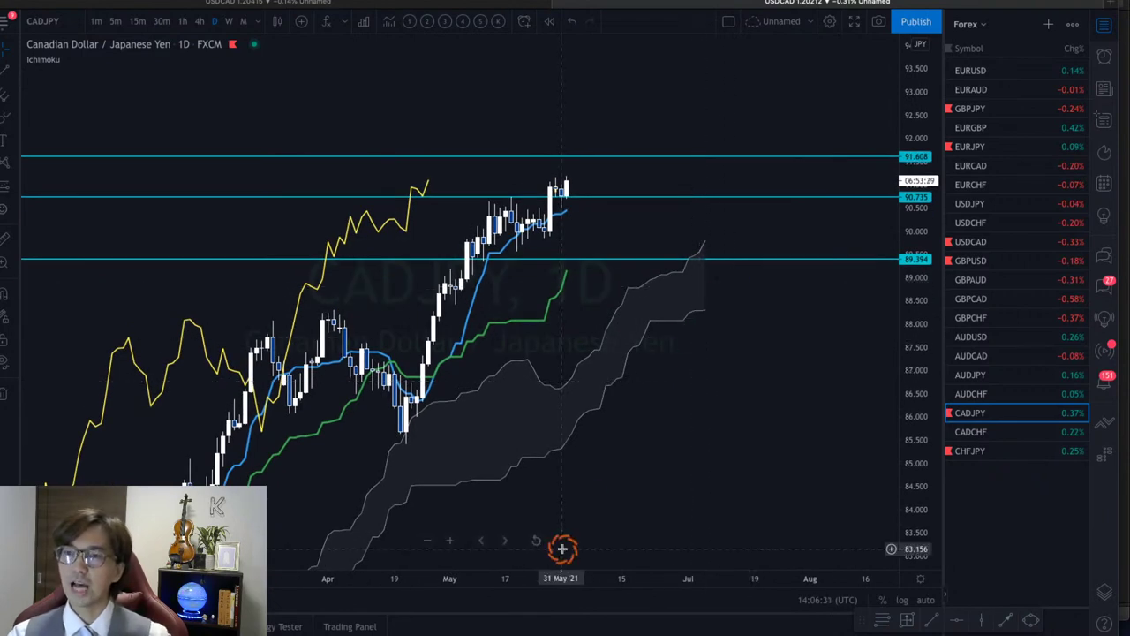
left_click_drag(551, 577, 594, 394)
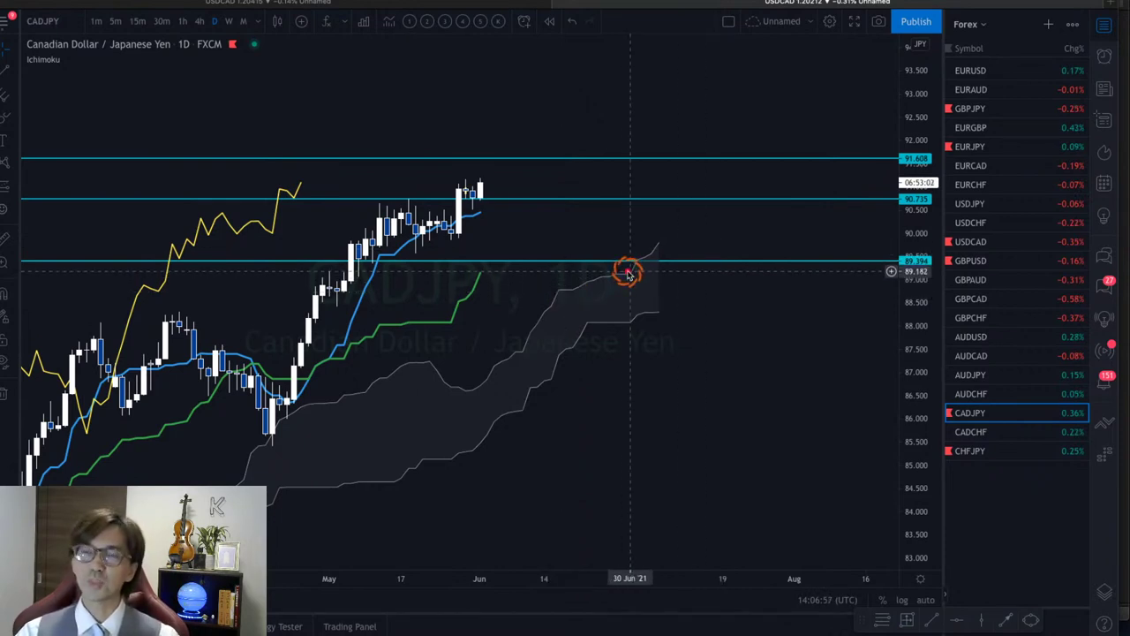
mouse_move(586, 262)
left_mouse_down()
mouse_move(638, 217)
mouse_move(655, 226)
left_mouse_up()
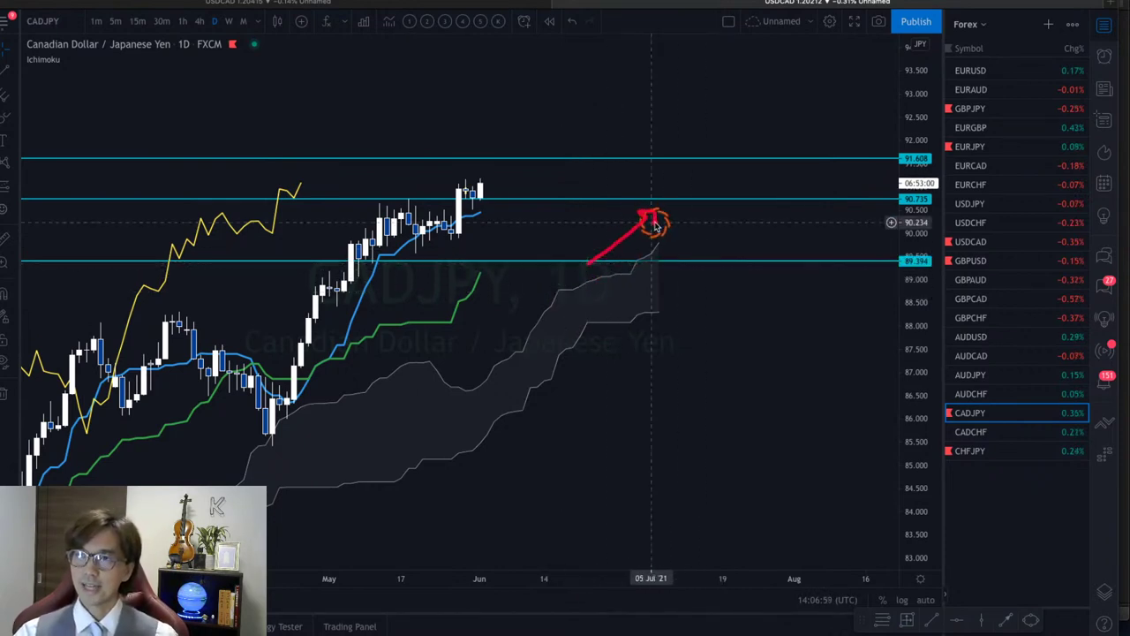
mouse_move(618, 343)
left_mouse_down()
mouse_move(676, 337)
mouse_move(671, 345)
left_mouse_up()
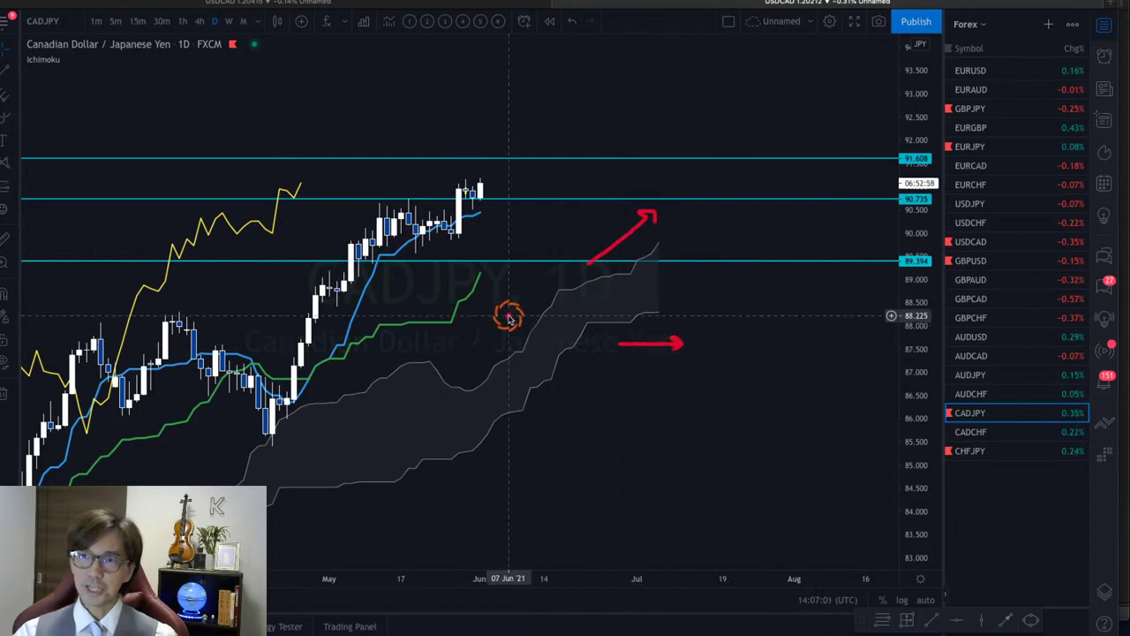
left_click_drag(486, 306, 502, 290)
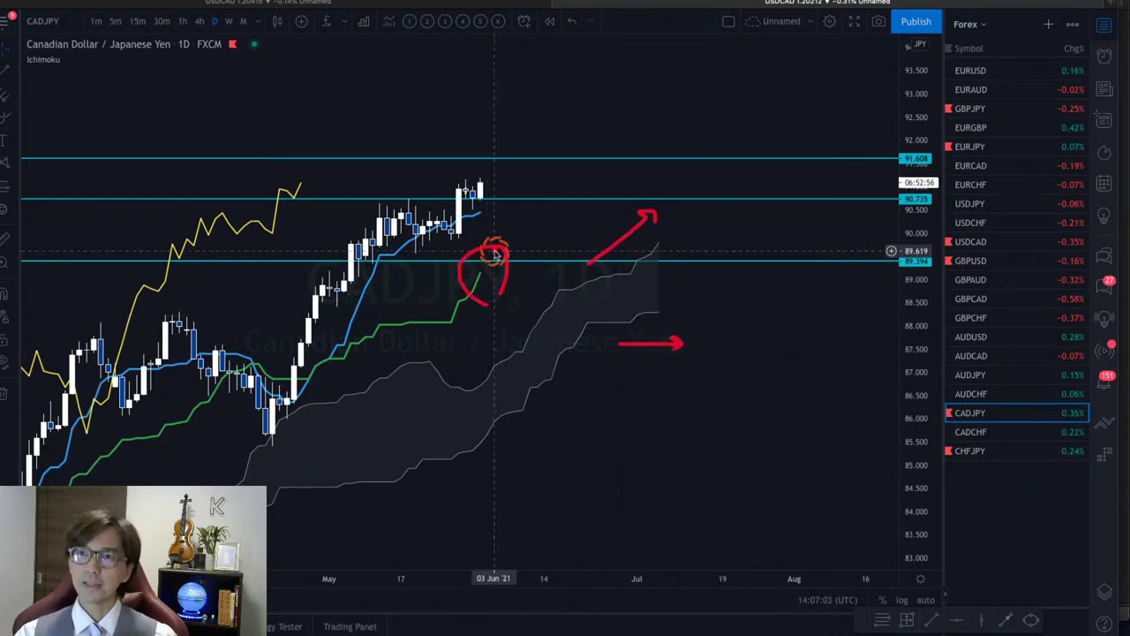
mouse_move(462, 240)
left_mouse_down()
mouse_move(482, 221)
mouse_move(491, 228)
left_mouse_up()
mouse_move(292, 218)
left_mouse_down()
mouse_move(260, 156)
mouse_move(314, 213)
left_mouse_up()
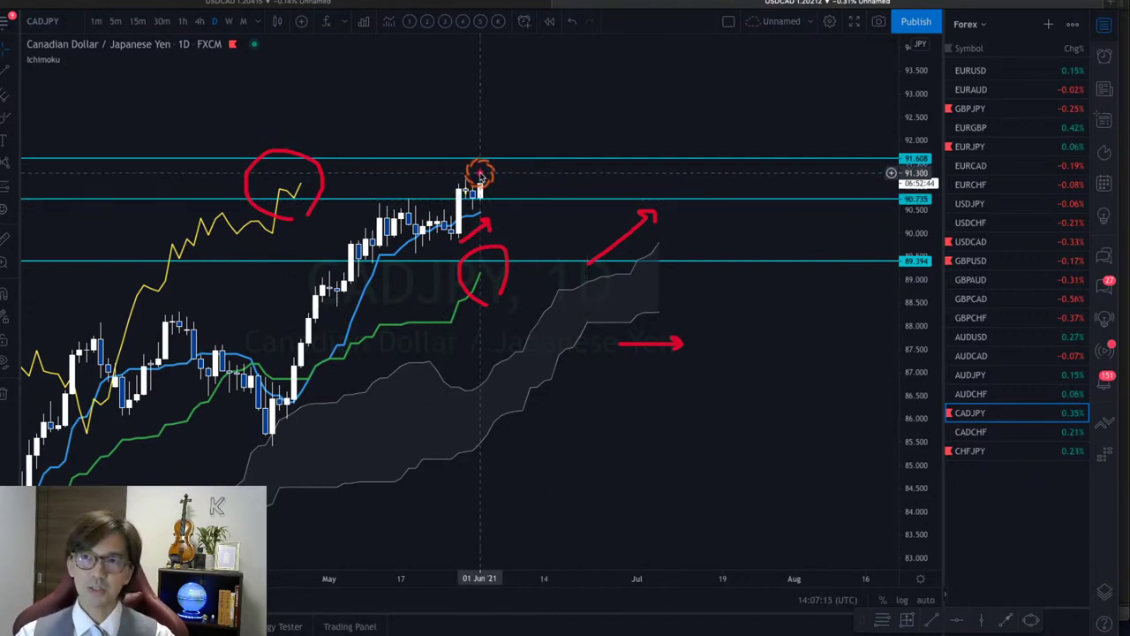
mouse_move(480, 175)
left_mouse_down()
mouse_move(521, 119)
mouse_move(532, 114)
mouse_move(536, 128)
left_mouse_up()
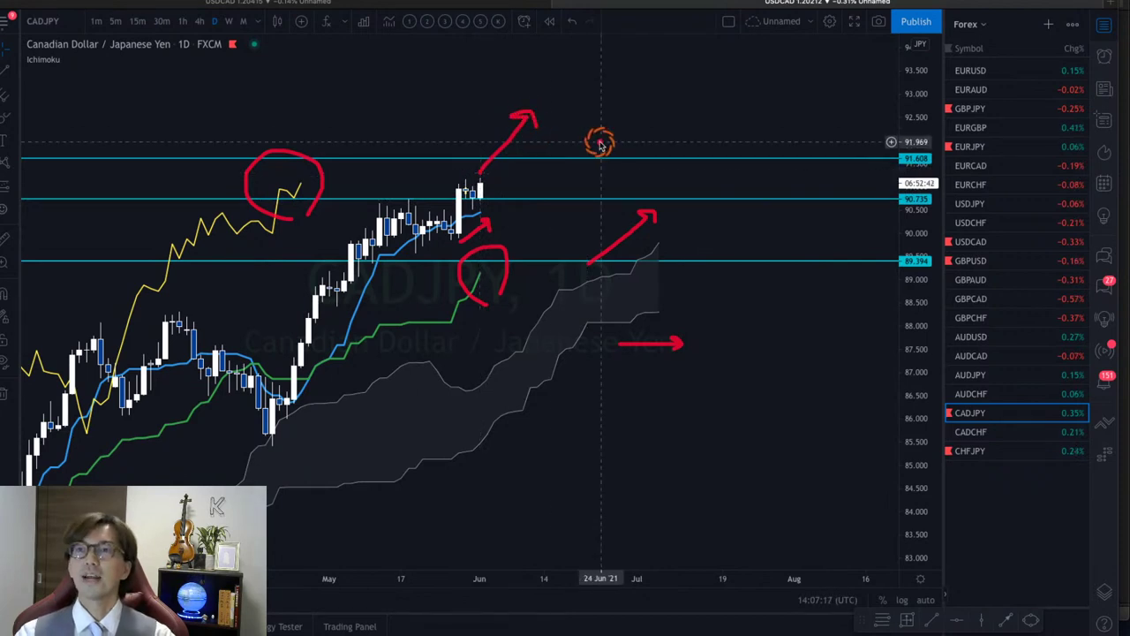
key("Escape")
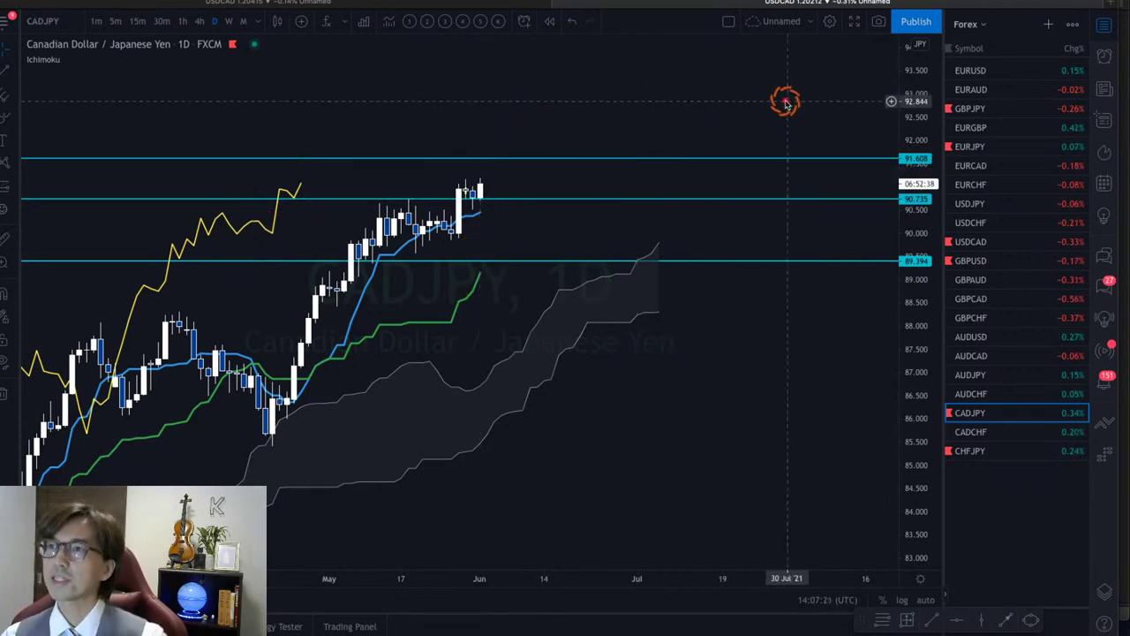
left_click_drag(799, 88, 883, 155)
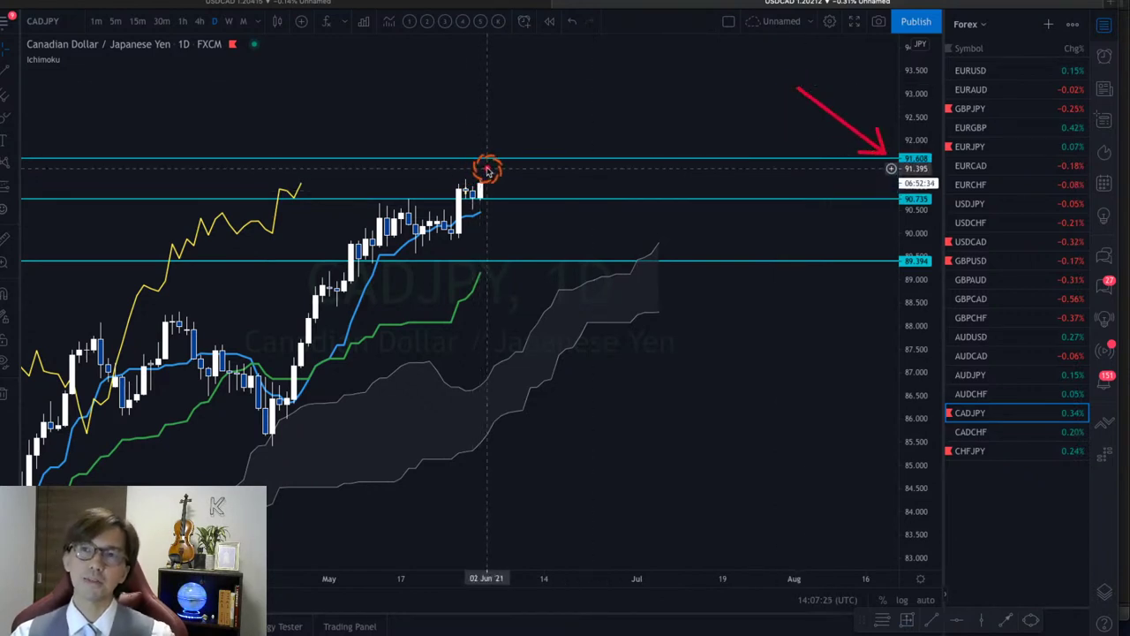
left_click_drag(492, 160, 516, 181)
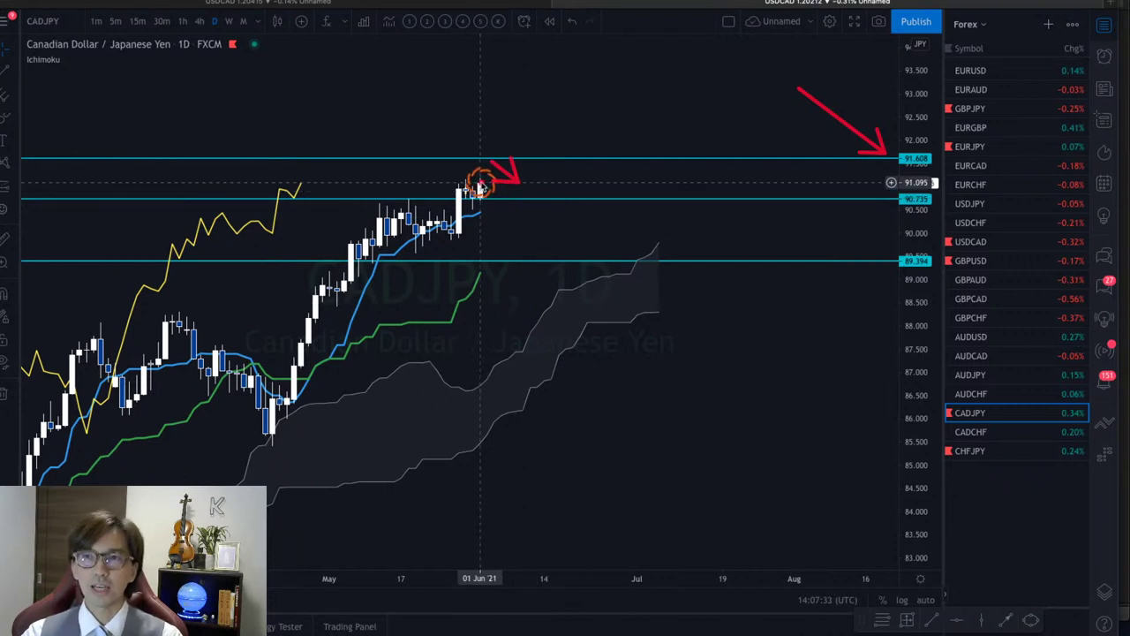
left_click_drag(521, 179, 555, 113)
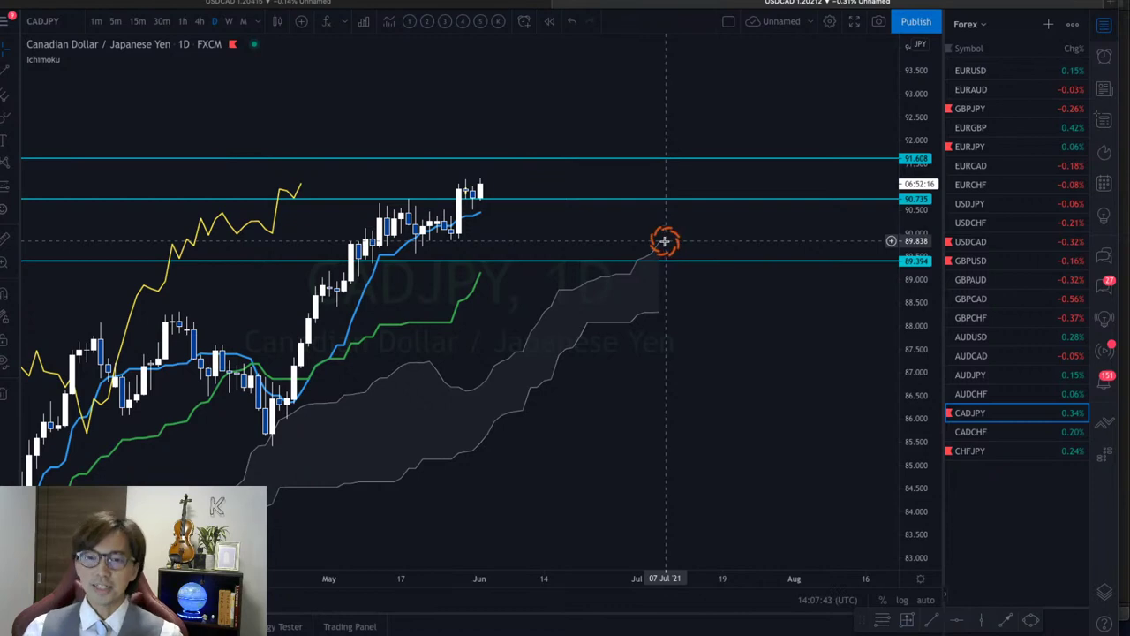
Switch CAD/JPY to 1-hour candles with auto scale and enlarge them vertically
left_click(184, 22)
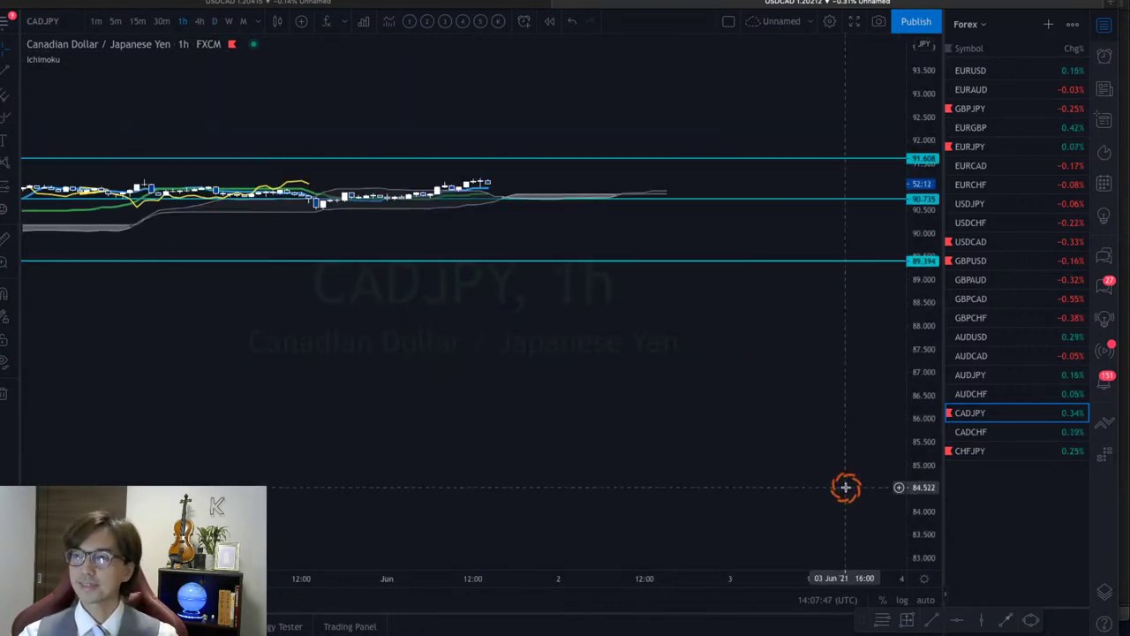
left_click(925, 599)
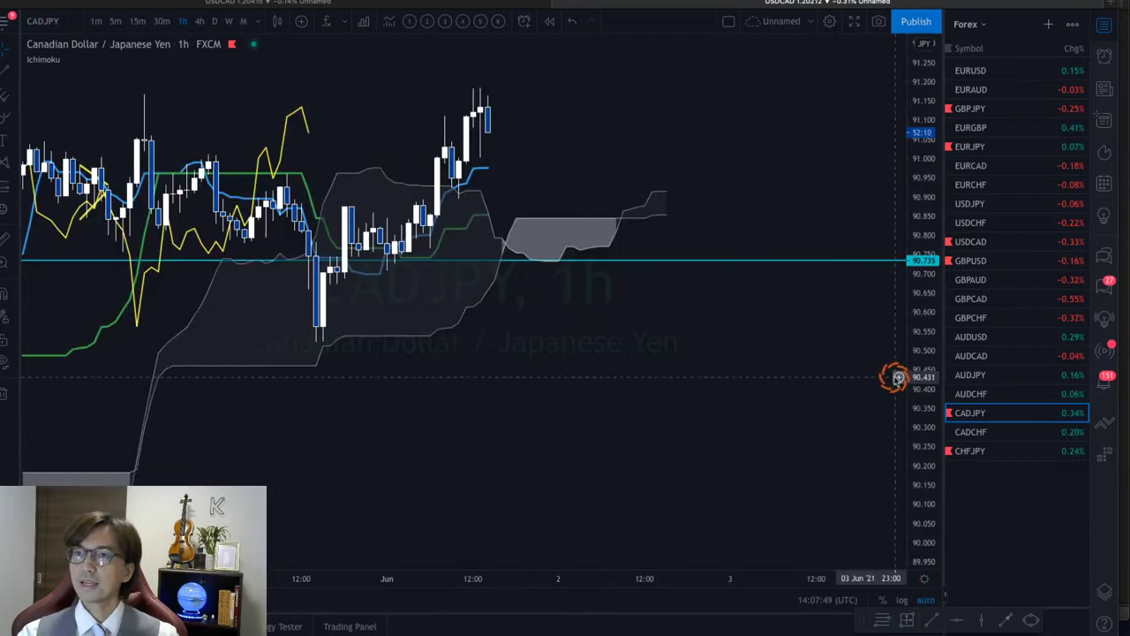
left_click_drag(921, 394, 709, 250)
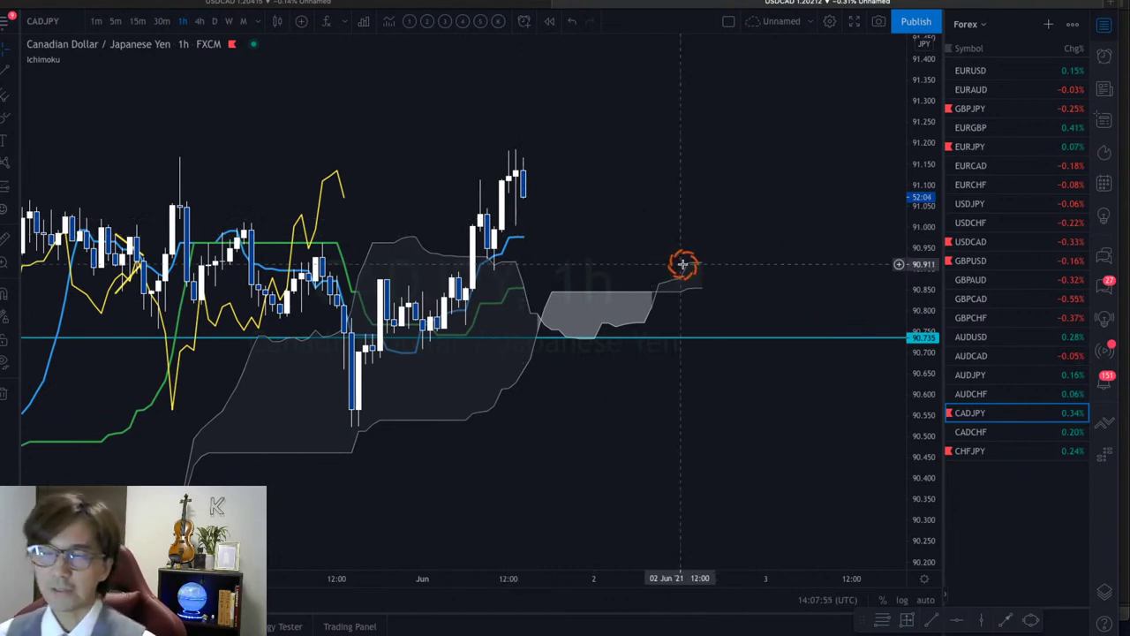
Sketch red arrows, a circle on the yellow line's peak, high/low marks and a check mark
left_click_drag(734, 265, 722, 275)
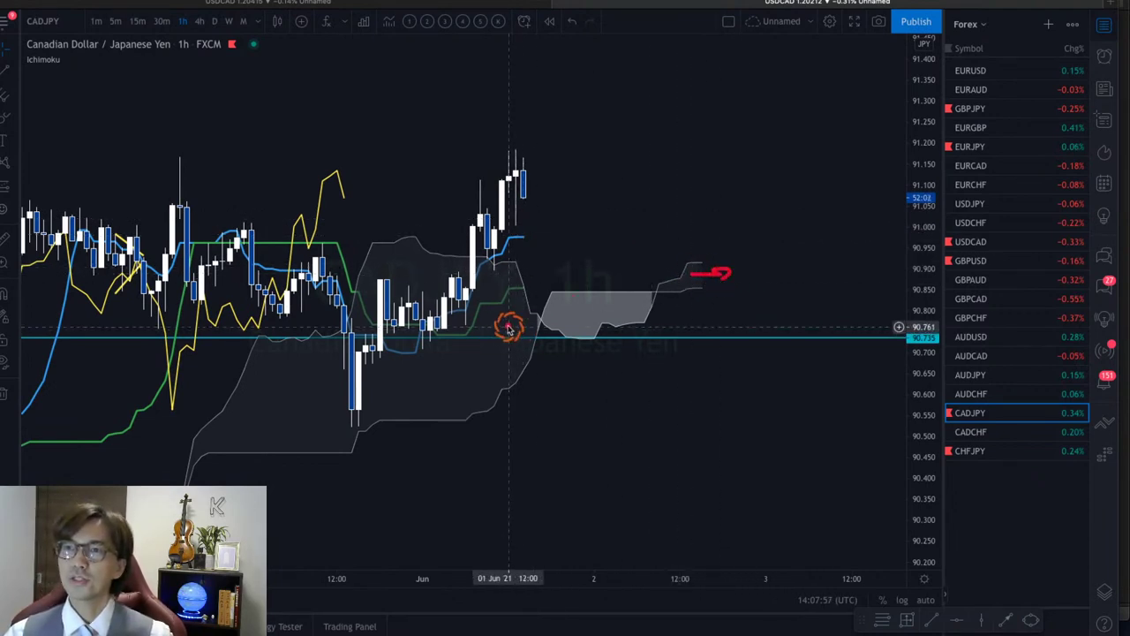
left_click_drag(494, 313, 524, 313)
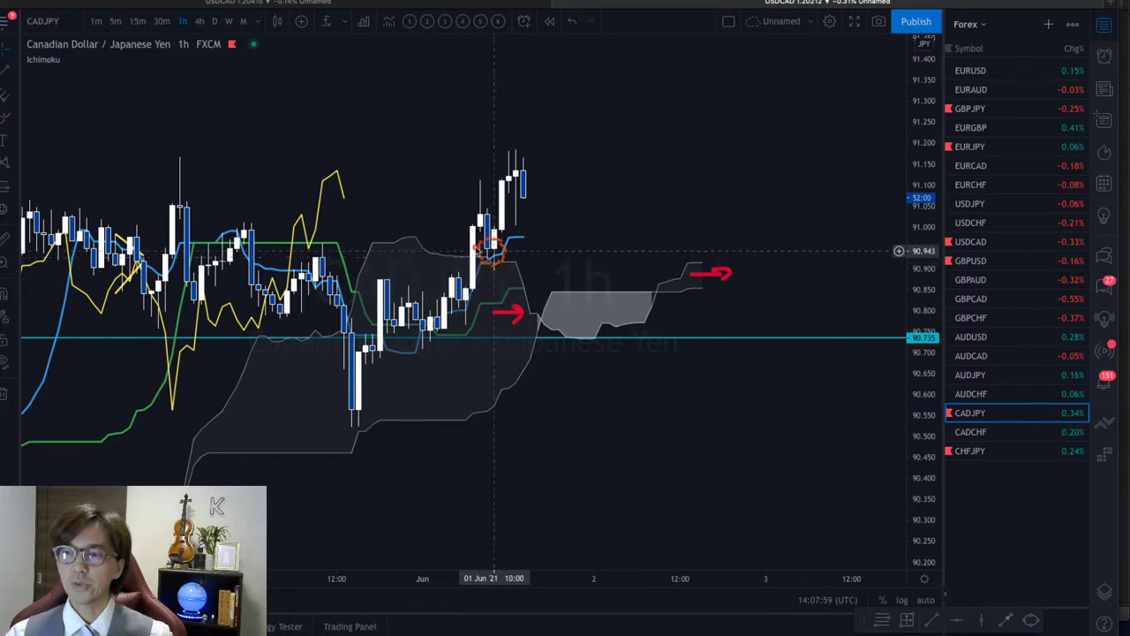
left_click_drag(361, 217, 362, 196)
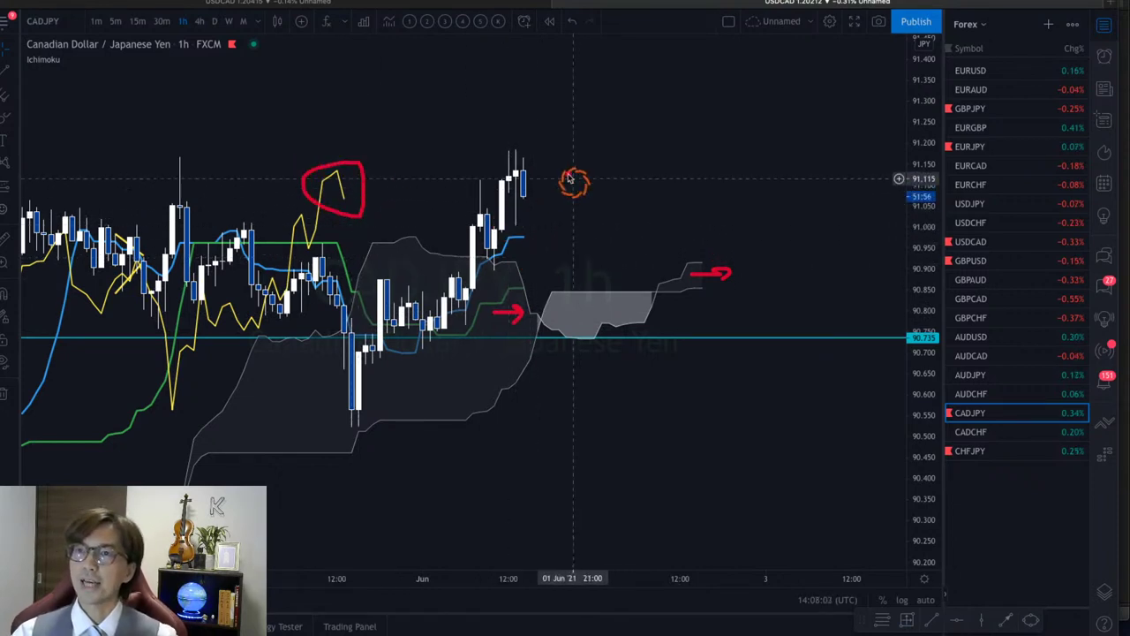
left_click_drag(500, 146, 545, 147)
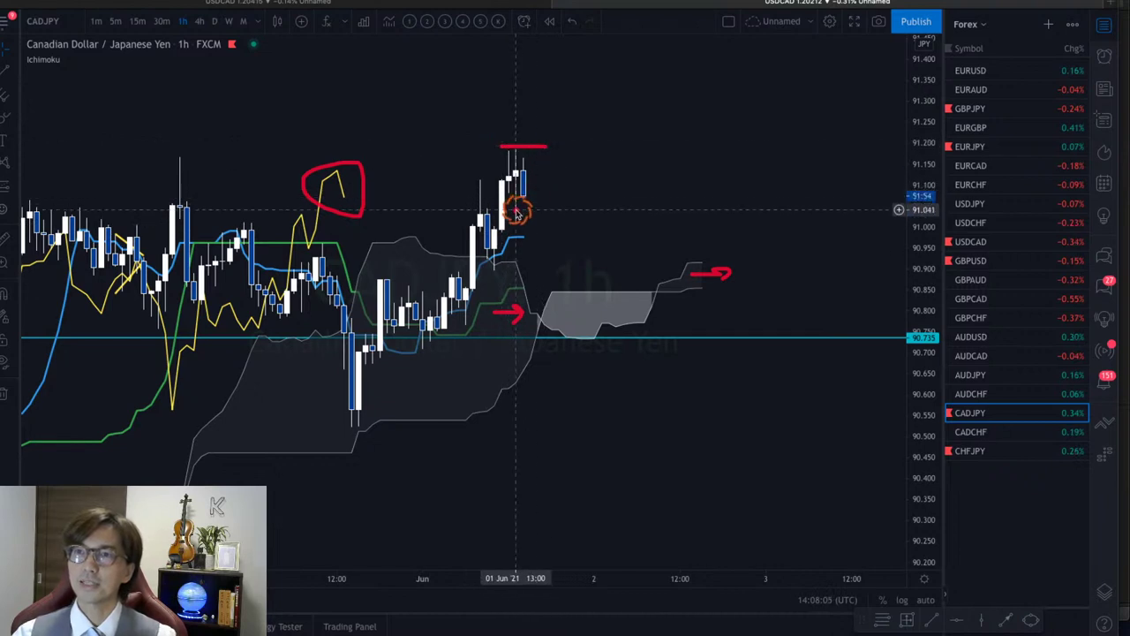
left_click_drag(500, 222, 549, 222)
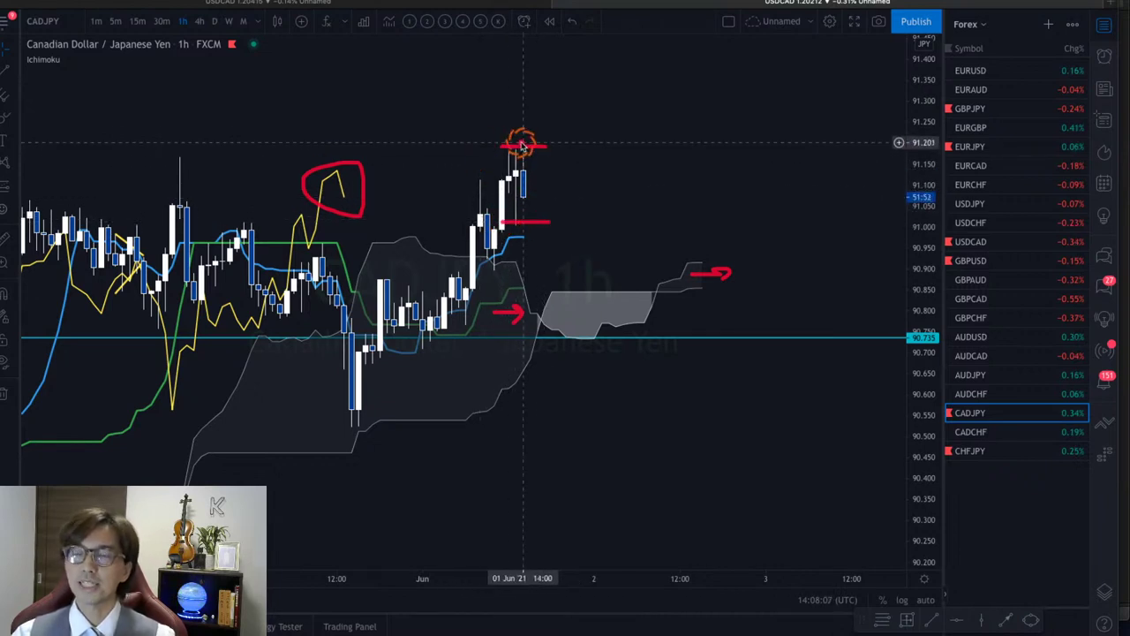
left_click_drag(538, 104, 523, 134)
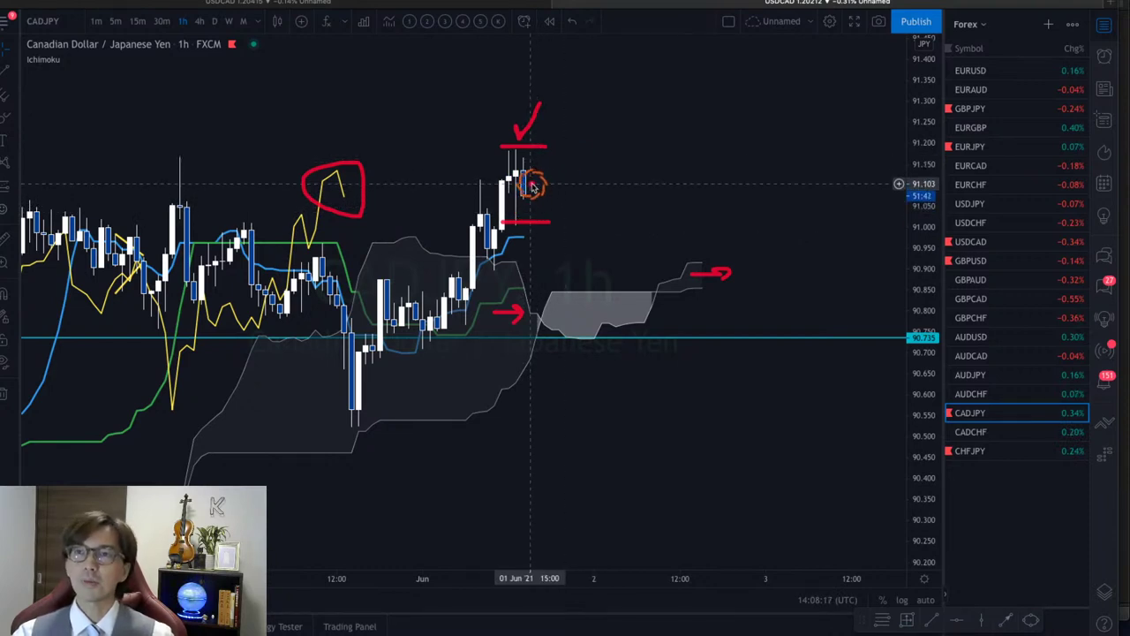
left_click_drag(530, 181, 563, 121)
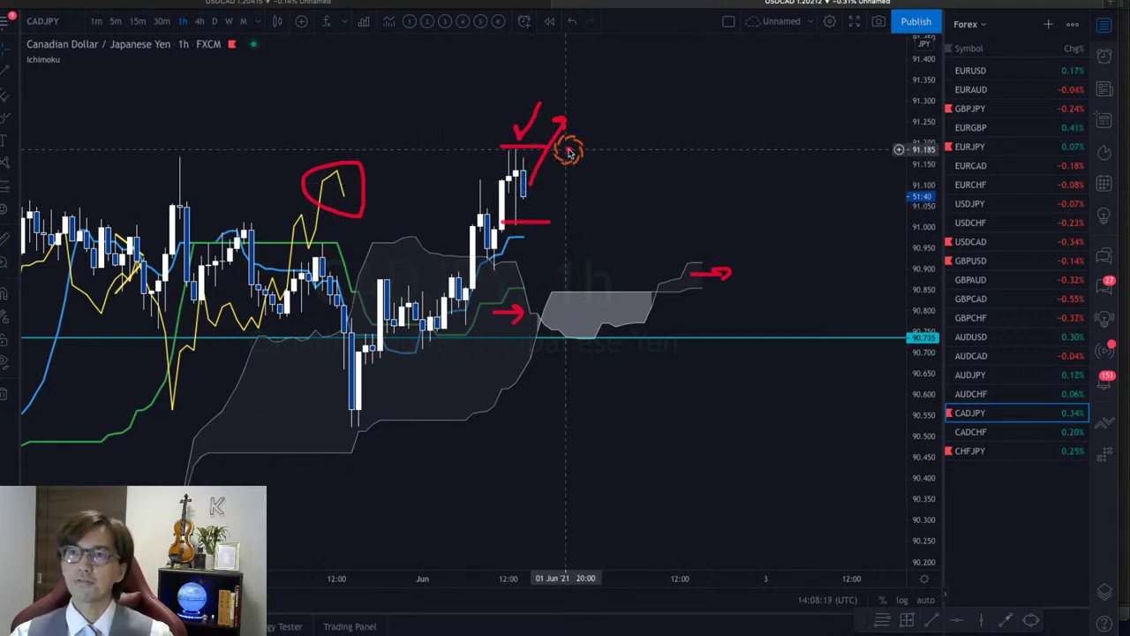
Add a horizontal level at 91.186 plus a rising arrow and a 'B' label
key("alt+h")
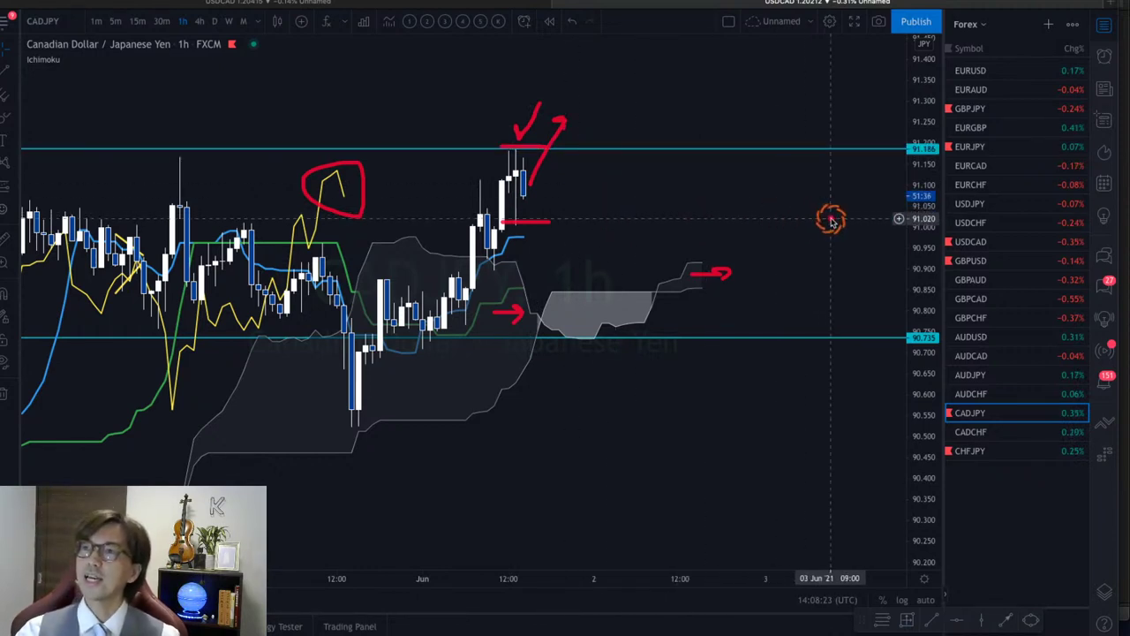
mouse_move(824, 228)
left_mouse_down()
mouse_move(848, 194)
mouse_move(877, 173)
mouse_move(887, 180)
left_mouse_up()
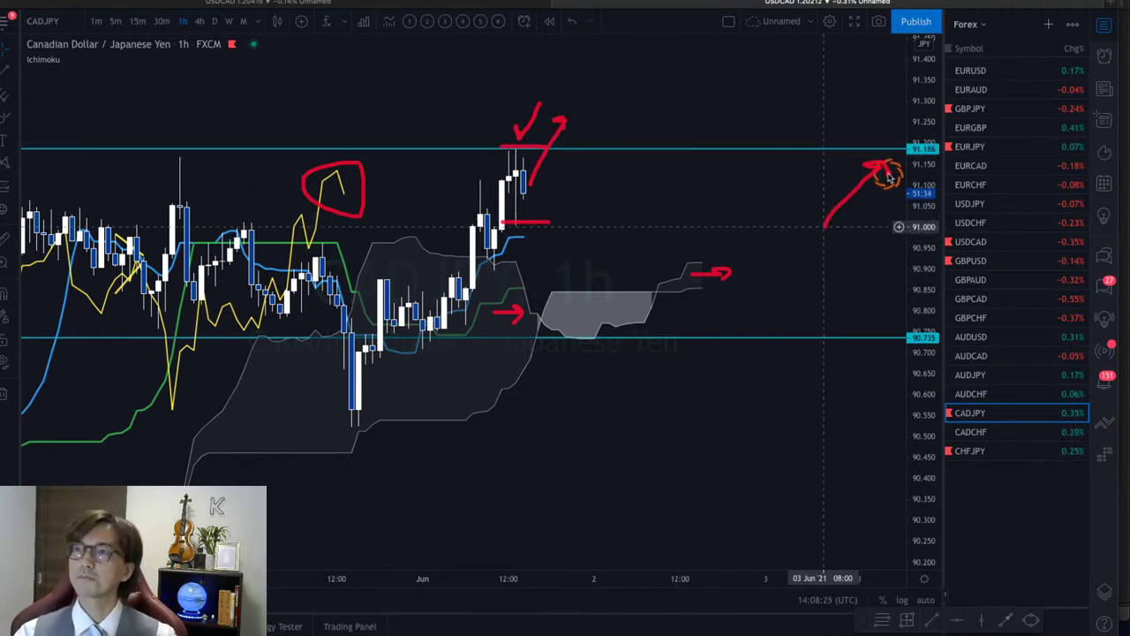
mouse_move(550, 131)
left_mouse_down()
mouse_move(603, 115)
mouse_move(603, 149)
mouse_move(618, 116)
mouse_move(612, 144)
left_mouse_up()
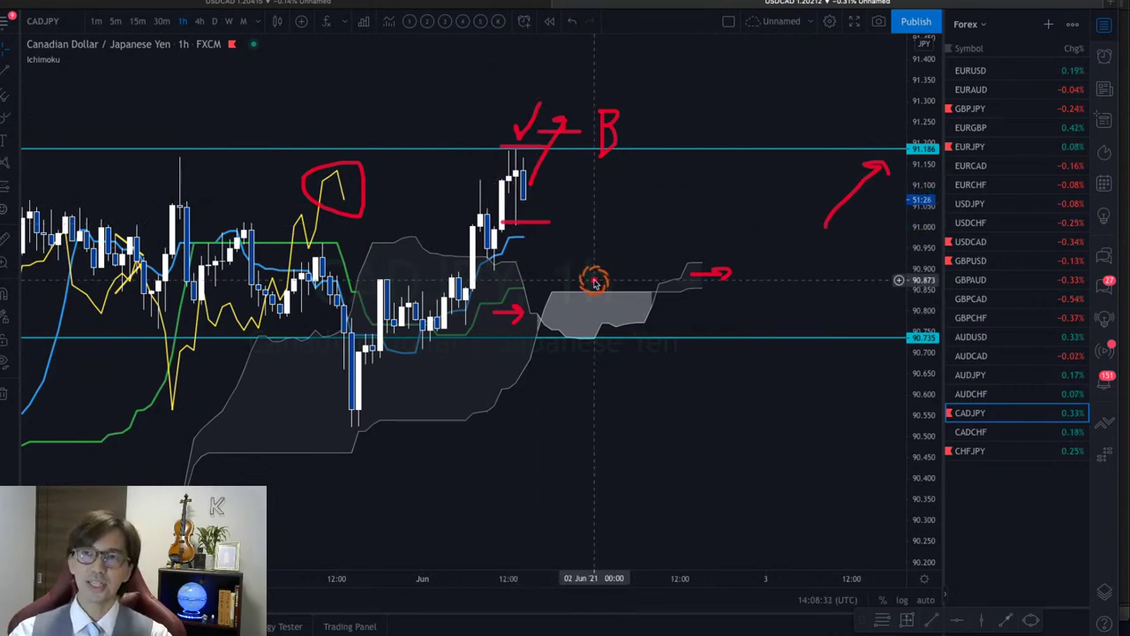
Clear the red sketches and rescale the time axis back to recent days
key("Escape")
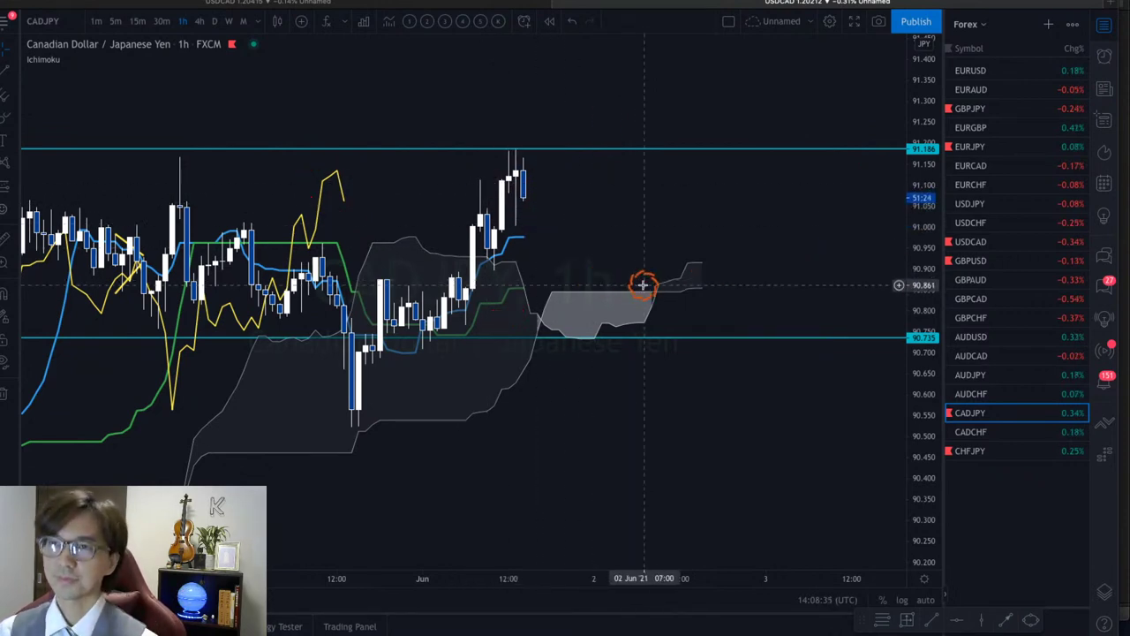
left_click_drag(283, 590, 601, 576)
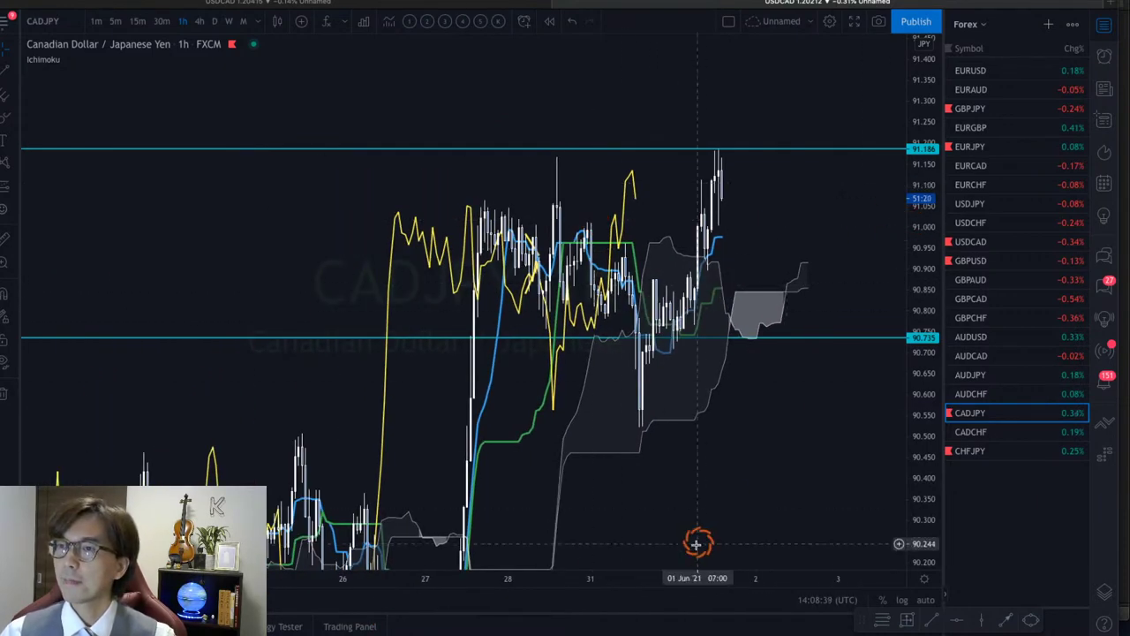
left_click_drag(657, 574, 421, 539)
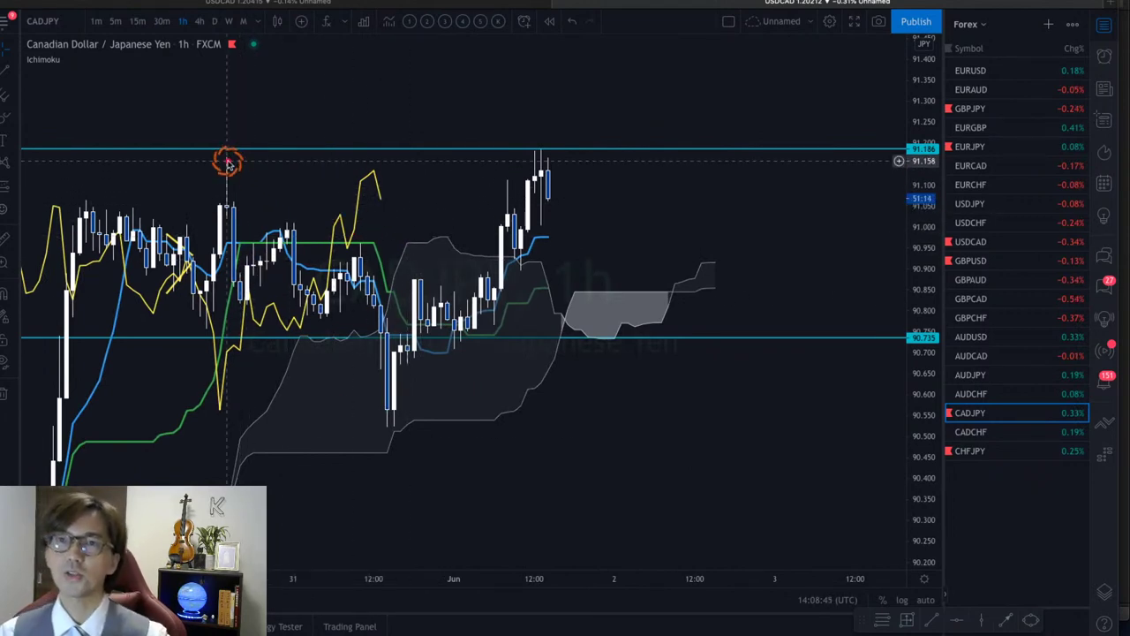
Trace the hourly swings with a red zigzag, ending in a pullback-then-rise arrow above 91.186
mouse_move(227, 161)
left_mouse_down()
mouse_move(253, 247)
mouse_move(250, 295)
left_mouse_up()
mouse_move(267, 275)
left_mouse_down()
mouse_move(286, 232)
mouse_move(327, 305)
mouse_move(357, 263)
mouse_move(395, 415)
left_mouse_up()
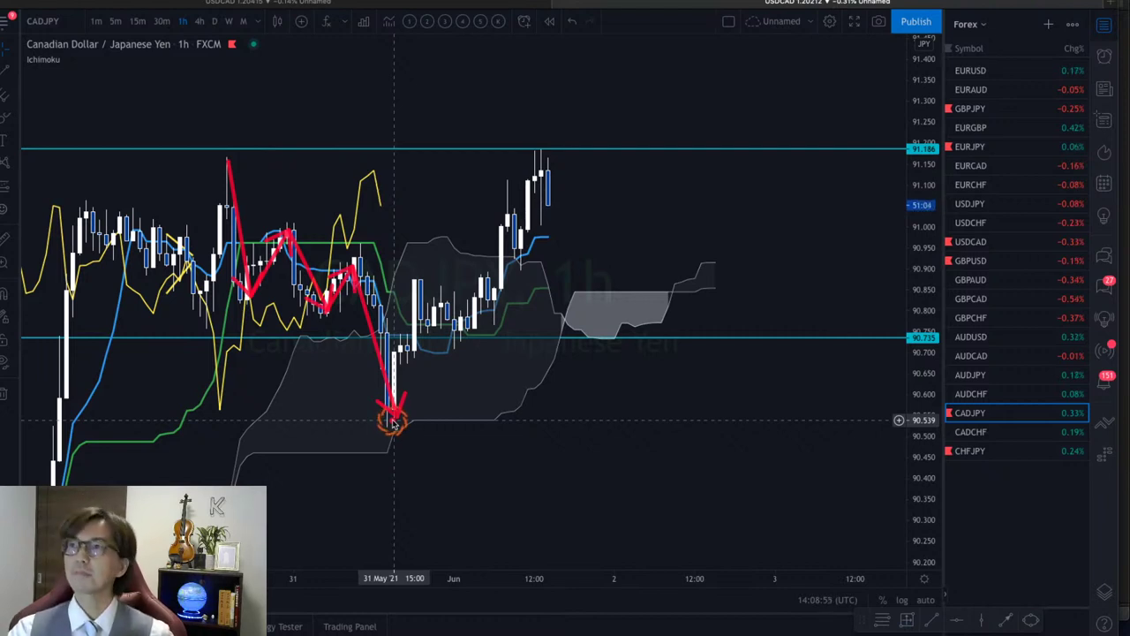
mouse_move(400, 420)
left_mouse_down()
mouse_move(411, 284)
mouse_move(452, 344)
mouse_move(497, 189)
mouse_move(518, 247)
mouse_move(532, 190)
mouse_move(550, 176)
left_mouse_up()
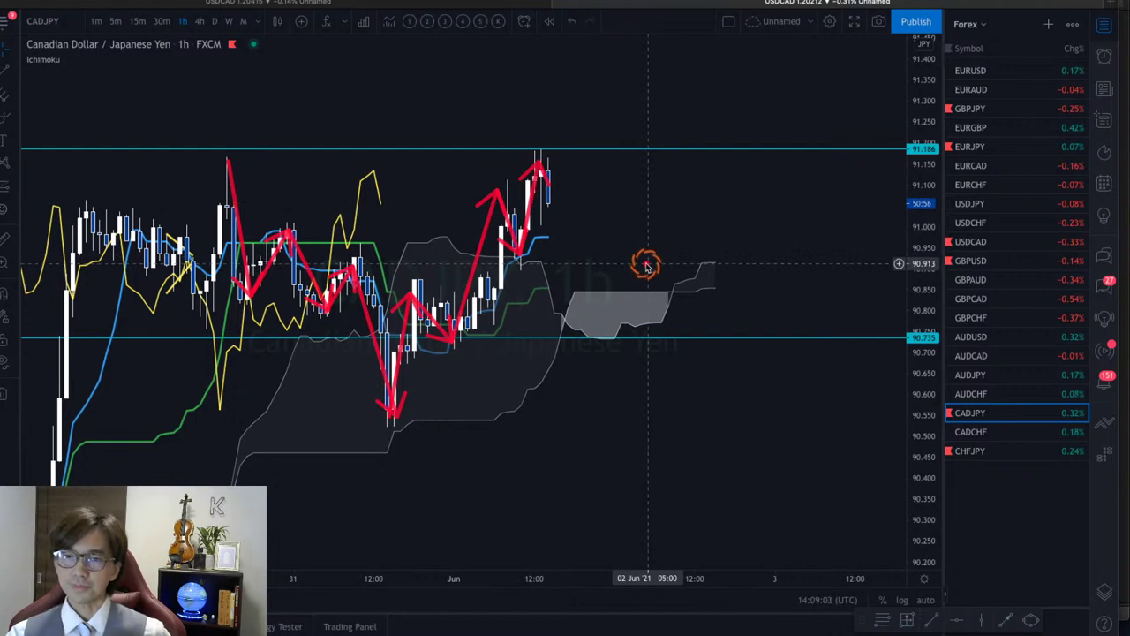
mouse_move(552, 198)
left_mouse_down()
mouse_move(551, 214)
mouse_move(565, 191)
mouse_move(549, 212)
left_mouse_up()
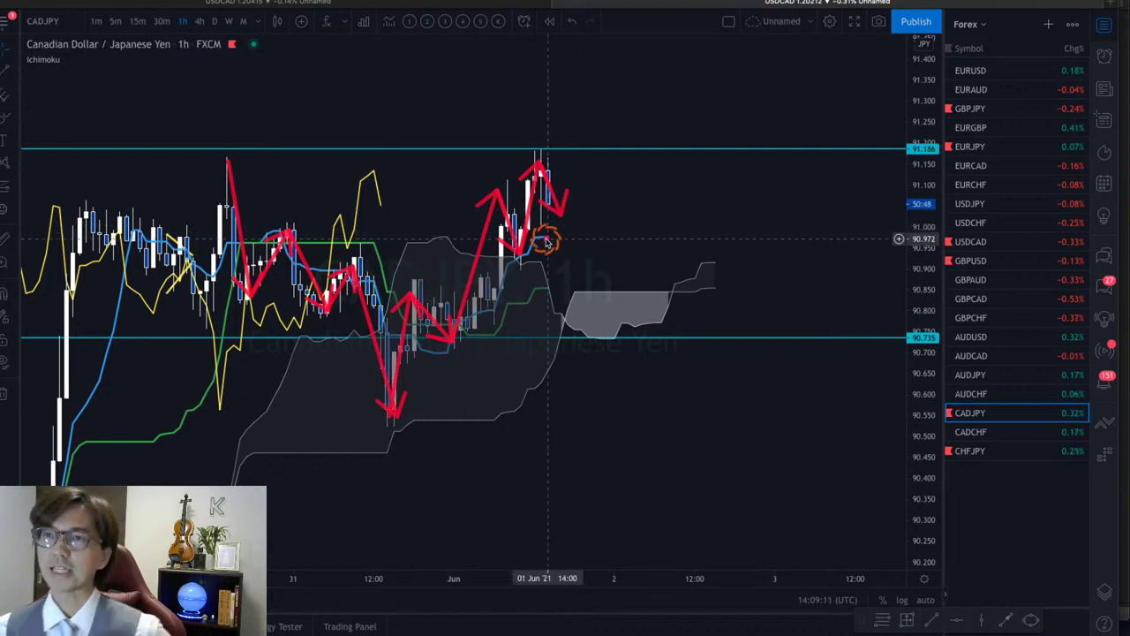
mouse_move(540, 240)
left_mouse_down()
mouse_move(604, 213)
mouse_move(588, 161)
mouse_move(617, 91)
left_mouse_up()
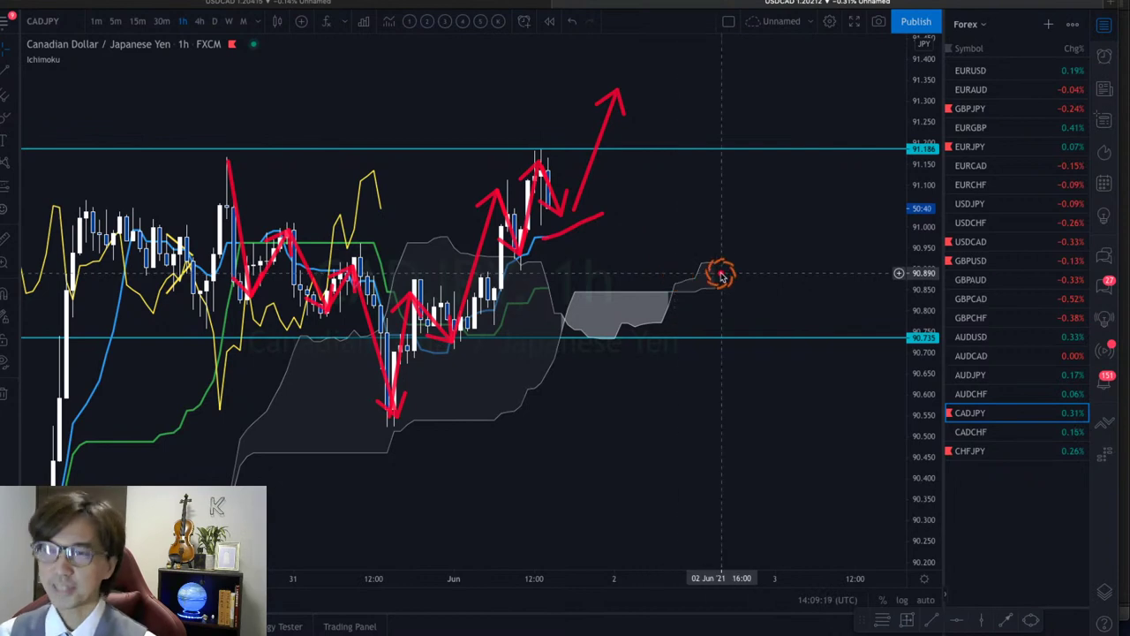
Clear the arrows, switch to 30-minute candles and frame the recent price action
key("Escape")
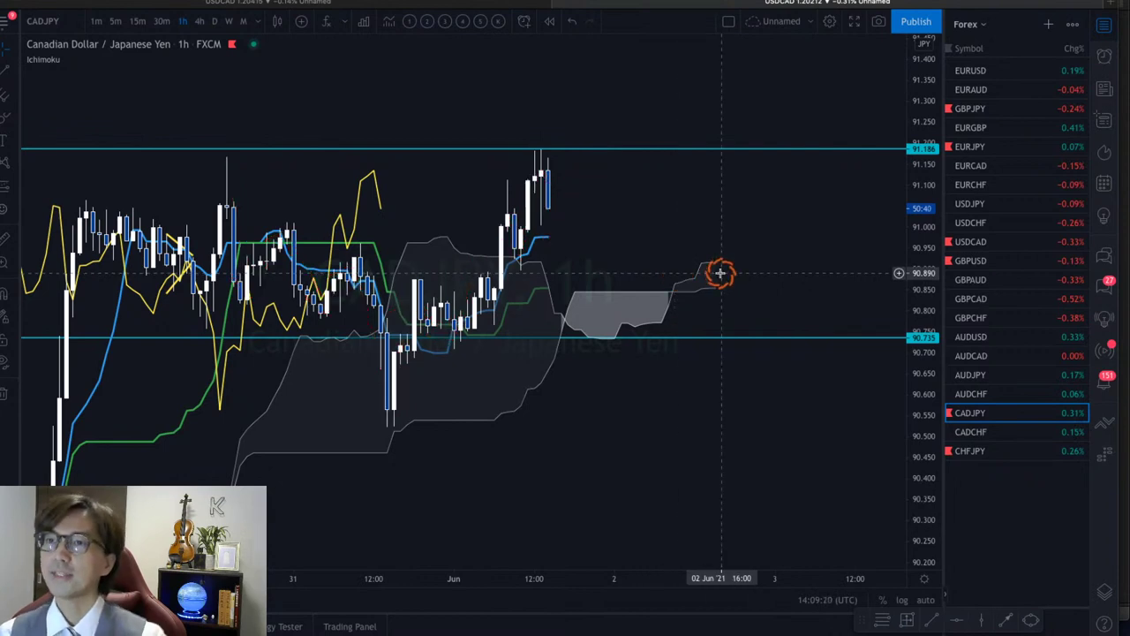
left_click(162, 23)
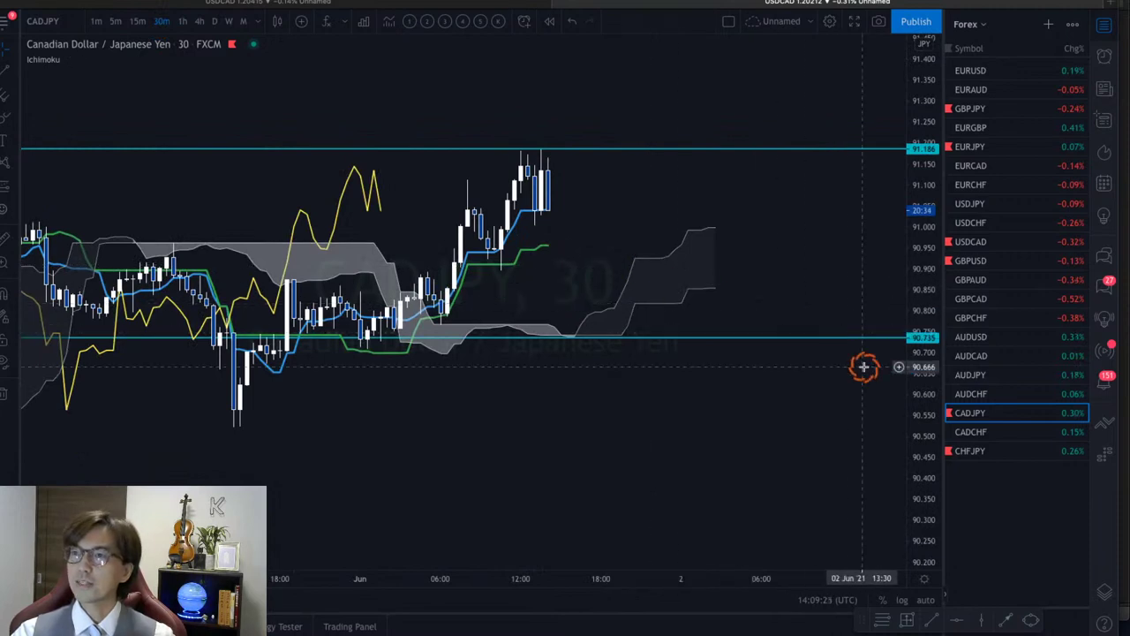
left_click_drag(924, 450, 928, 371)
left_click_drag(753, 275, 777, 309)
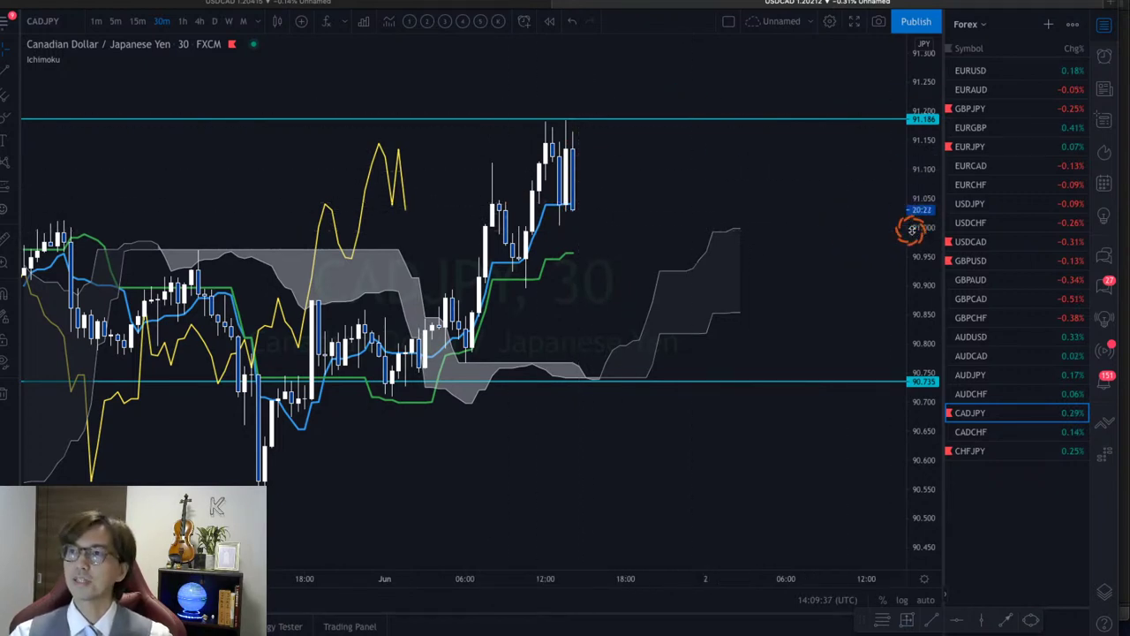
left_click_drag(918, 169, 745, 220)
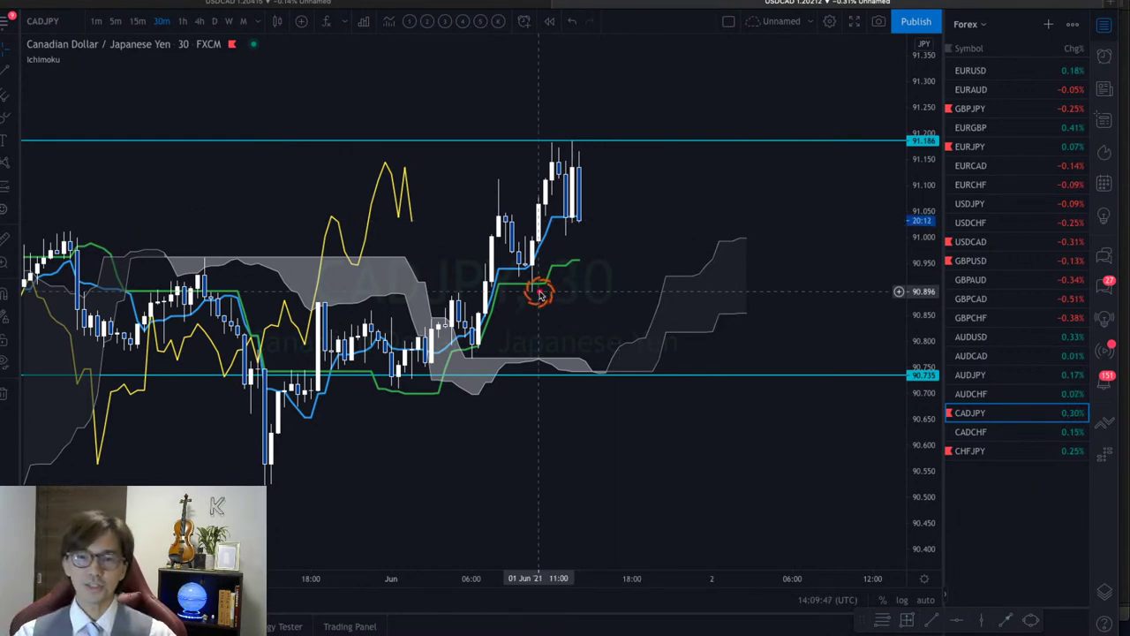
Draw red arrows along the rally, at the baseline bounces, and a pullback arrow
mouse_move(397, 374)
left_mouse_down()
mouse_move(453, 303)
mouse_move(473, 346)
mouse_move(490, 209)
mouse_move(532, 279)
mouse_move(536, 184)
mouse_move(550, 164)
left_mouse_up()
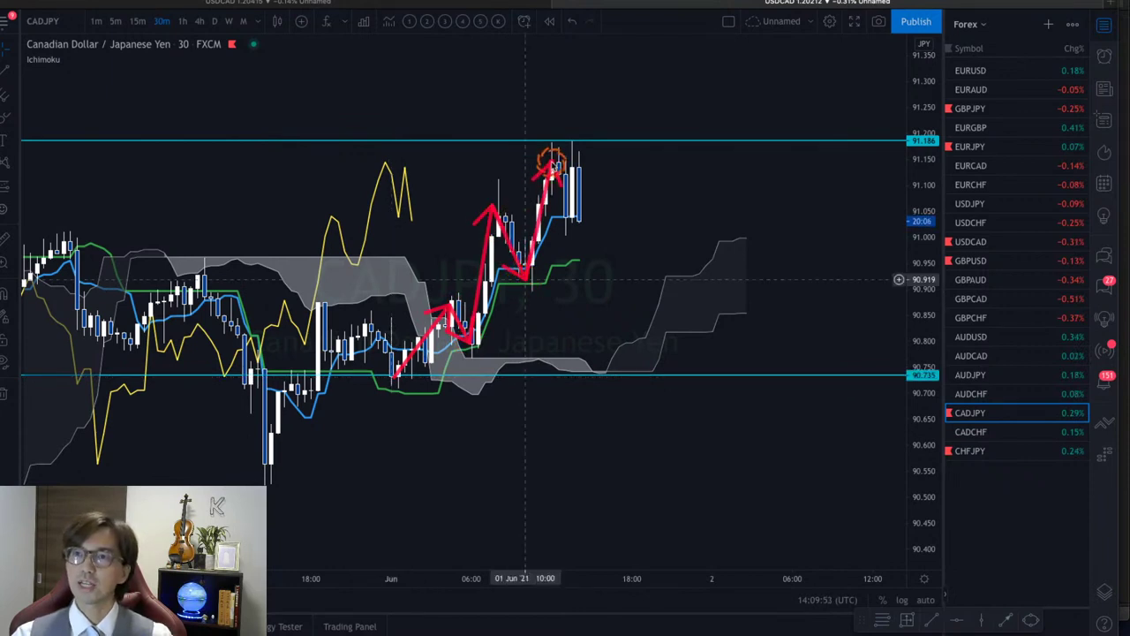
mouse_move(590, 348)
left_mouse_down()
mouse_move(541, 300)
mouse_move(536, 320)
left_mouse_up()
left_click_drag(558, 399, 501, 359)
left_click_drag(522, 357, 485, 350)
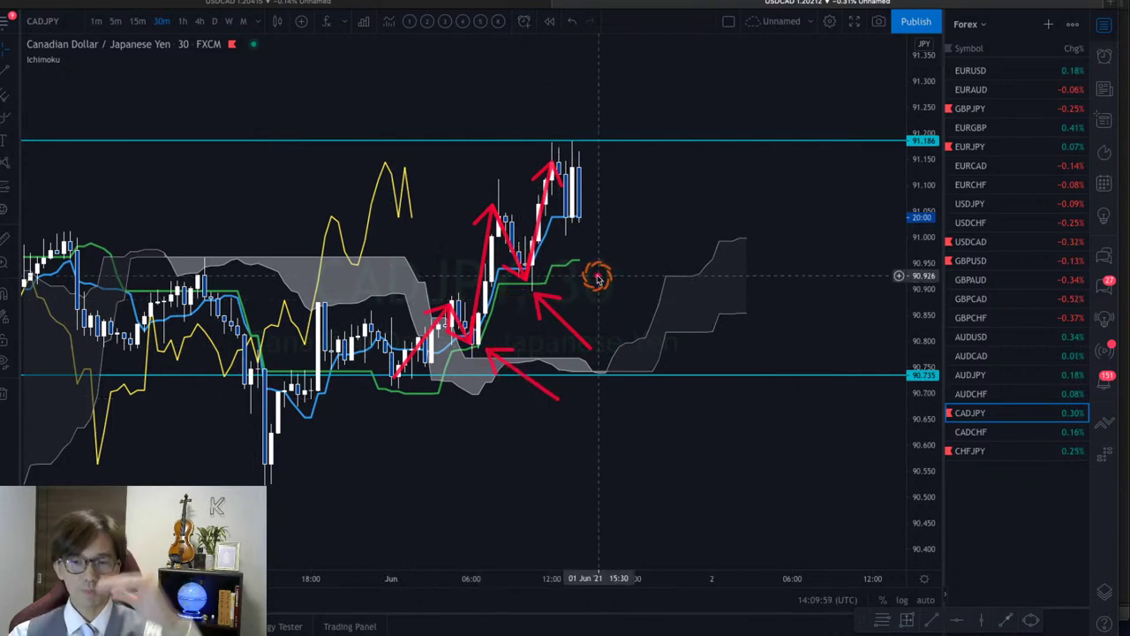
mouse_move(573, 201)
left_mouse_down()
mouse_move(606, 252)
mouse_move(595, 255)
mouse_move(641, 247)
mouse_move(675, 85)
left_mouse_up()
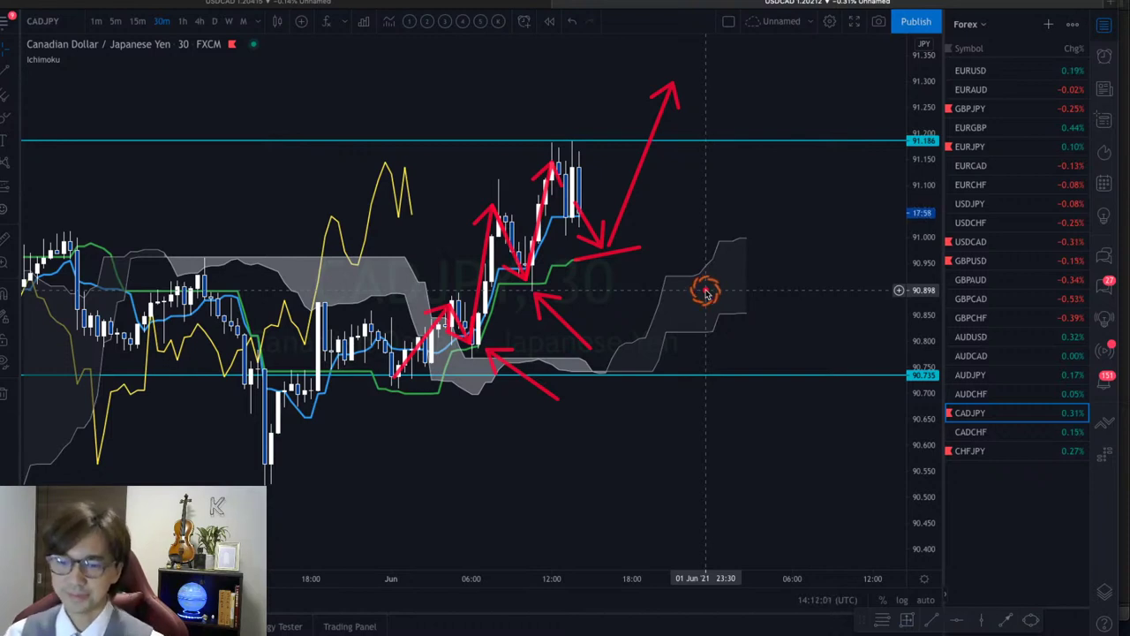
Delete all drawings, sketch two sideways arrows and one downward arrow, then delete them again
key("Escape")
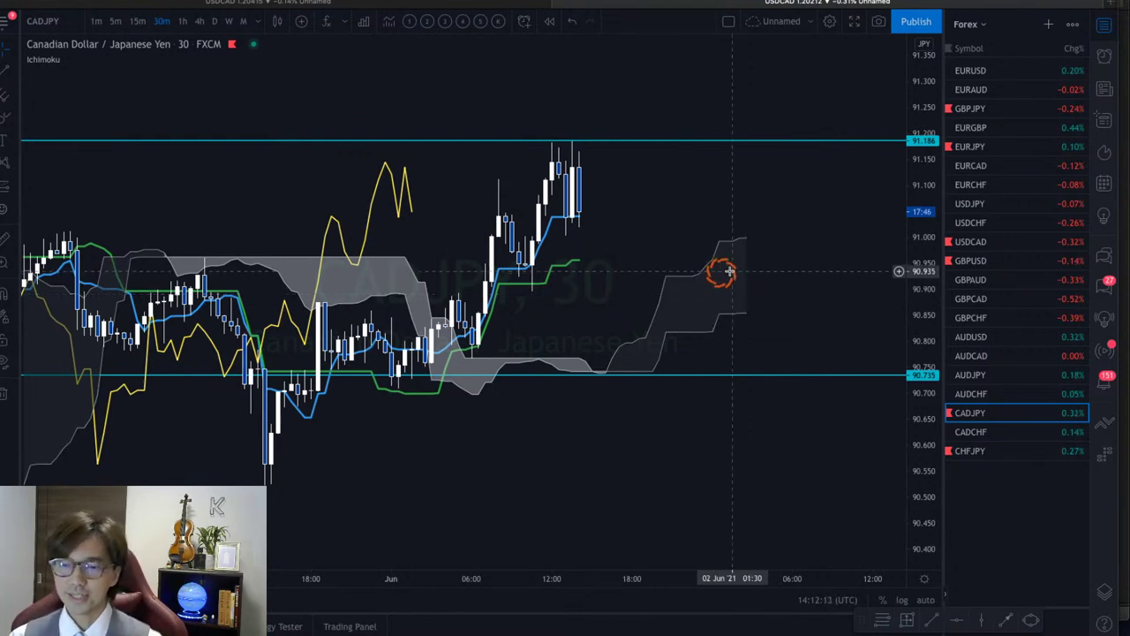
left_click_drag(693, 270, 789, 270)
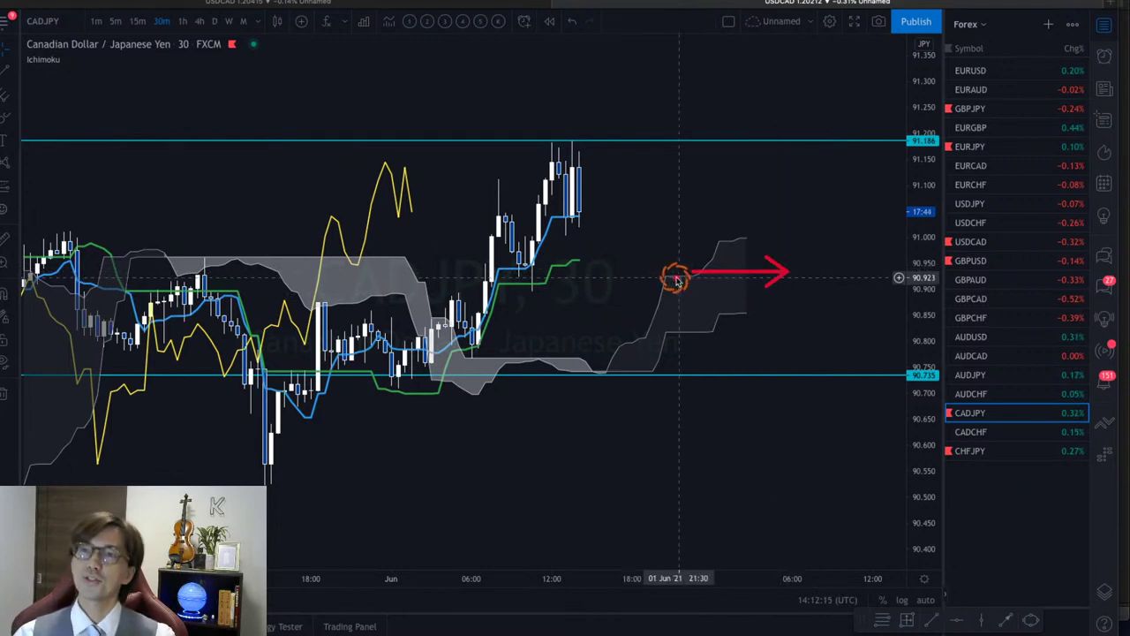
left_click_drag(530, 298, 593, 299)
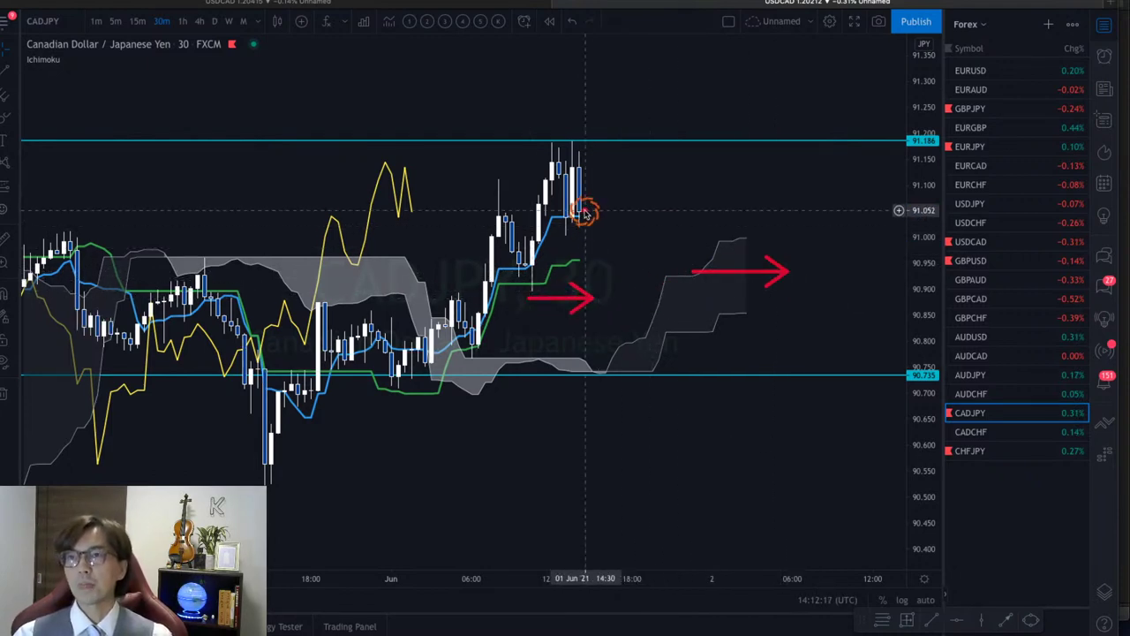
left_click_drag(581, 212, 607, 254)
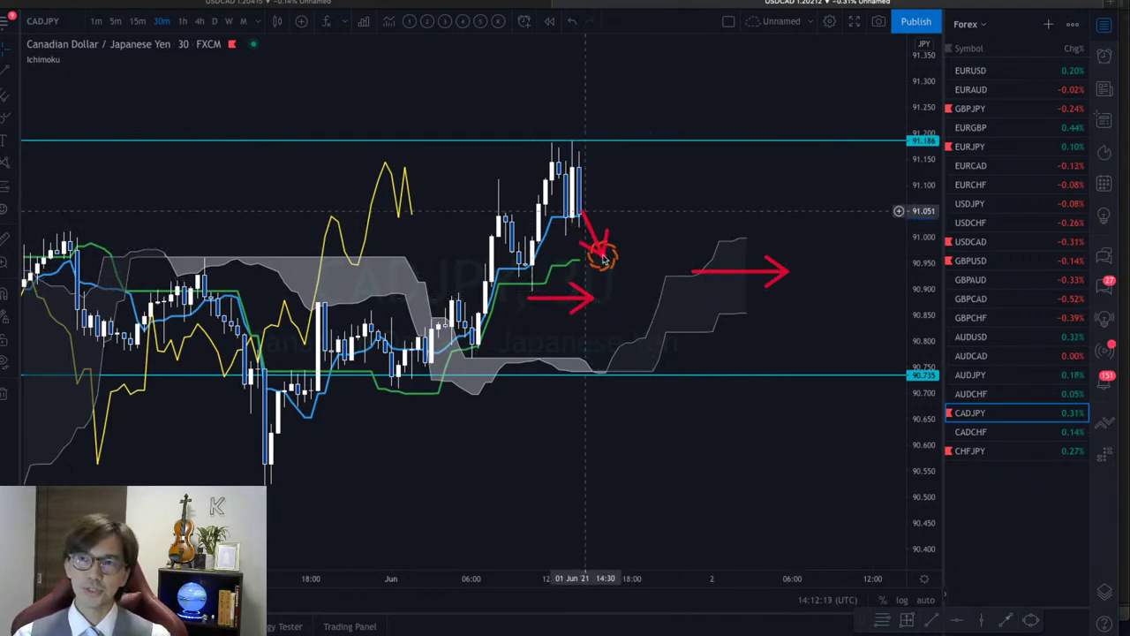
key("Escape")
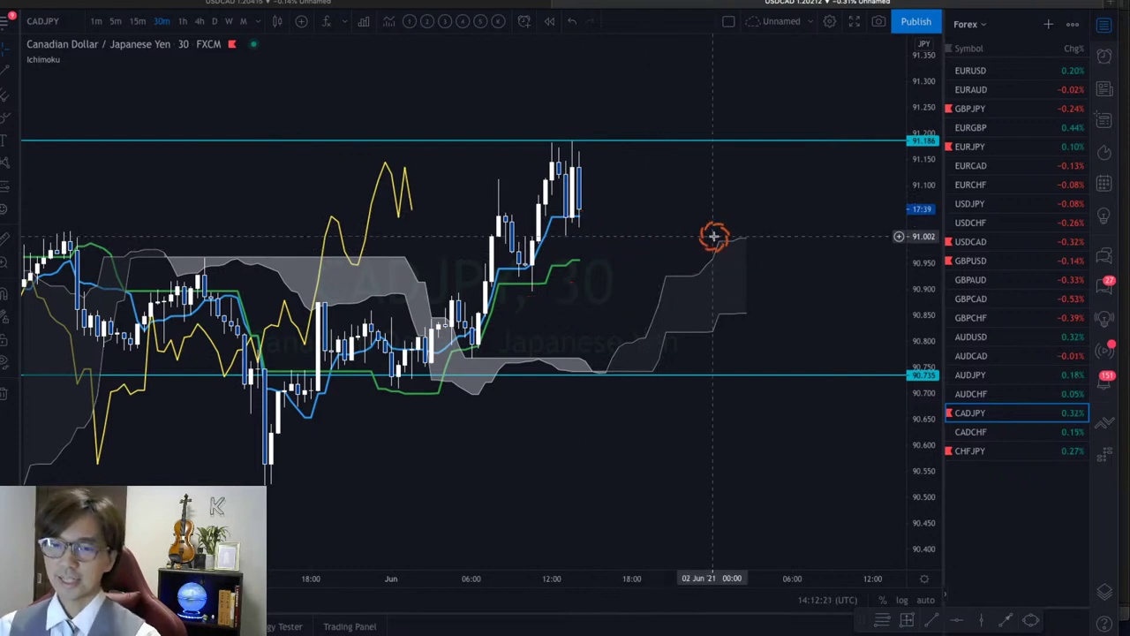
On 1-hour candles, arrow the bounce lows and 91.186 resistance, then remove all drawings
left_click(184, 27)
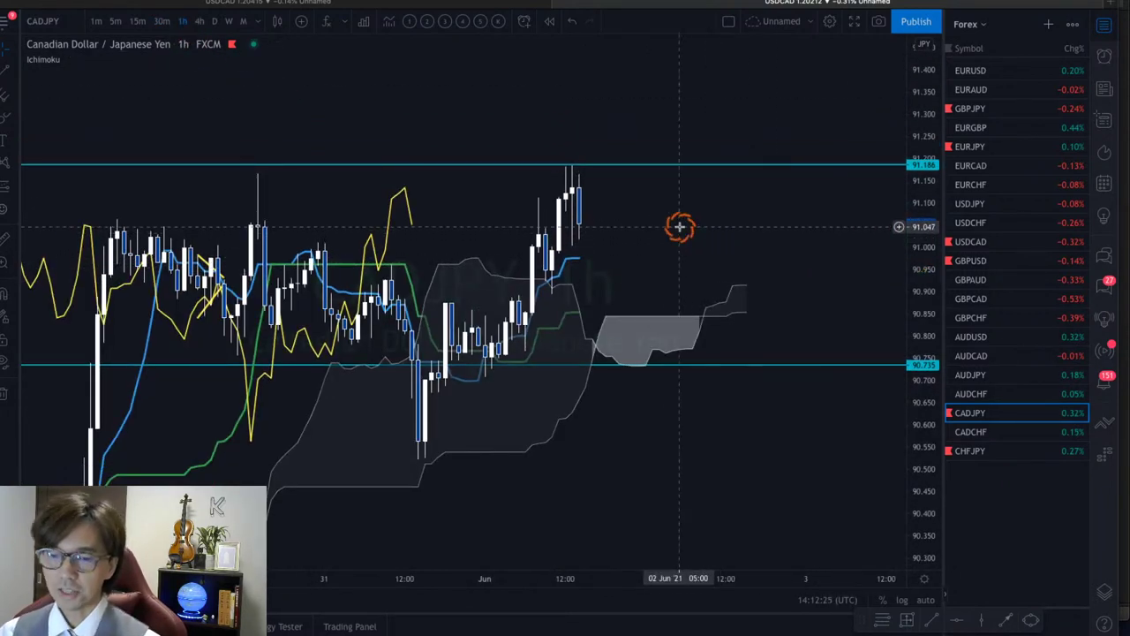
left_click_drag(579, 209, 598, 254)
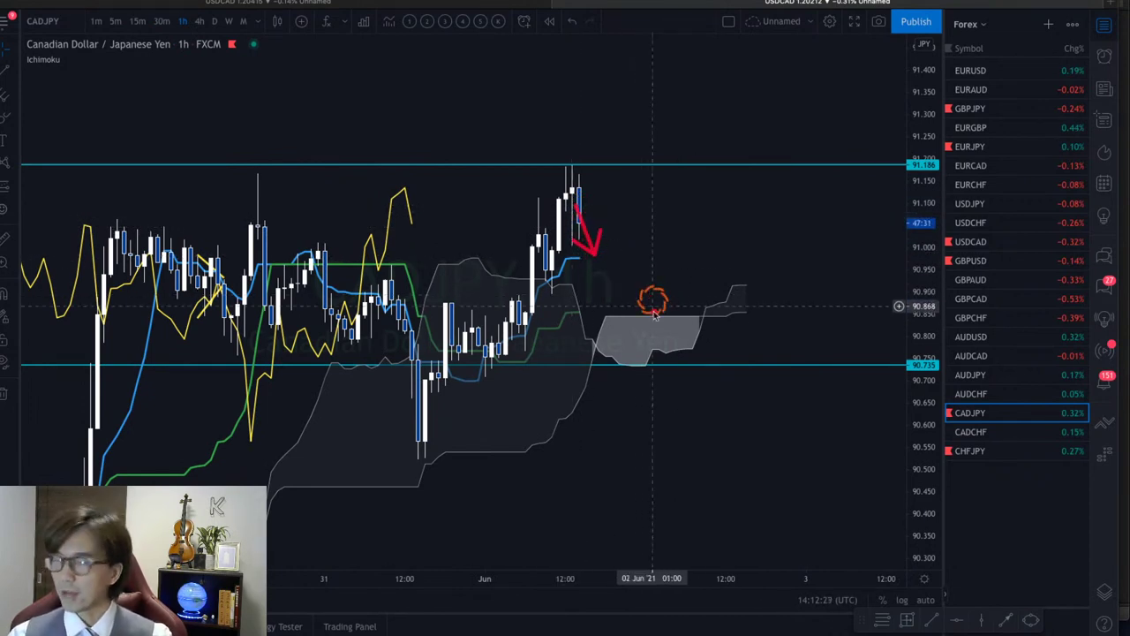
left_click_drag(671, 369, 565, 291)
left_click_drag(637, 408, 532, 343)
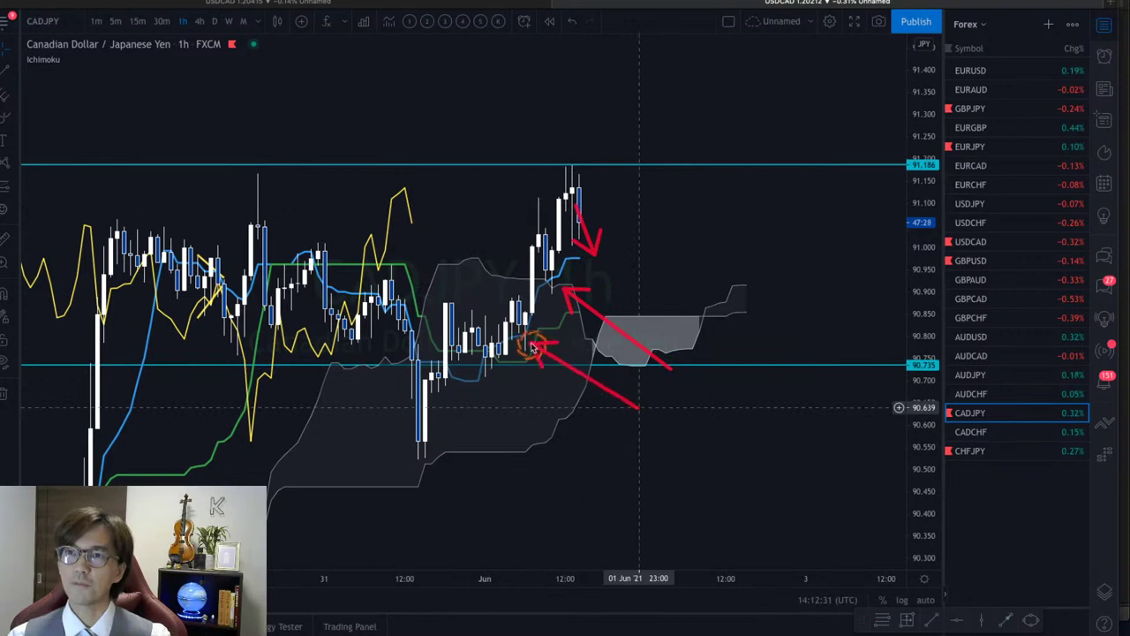
left_click_drag(593, 463, 500, 378)
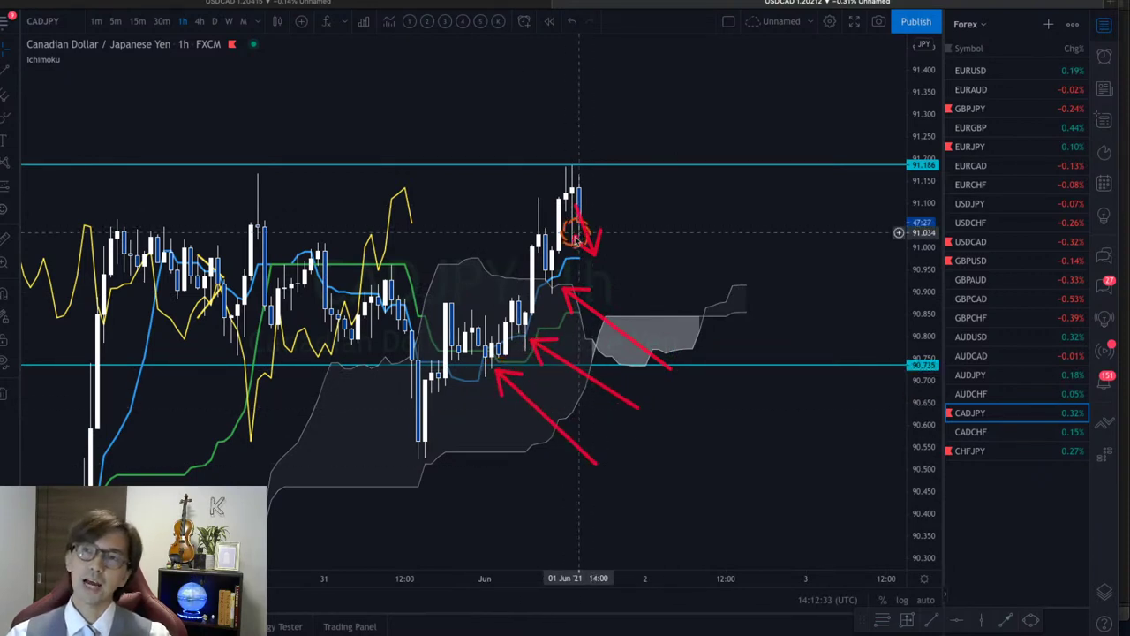
left_click_drag(583, 214, 593, 254)
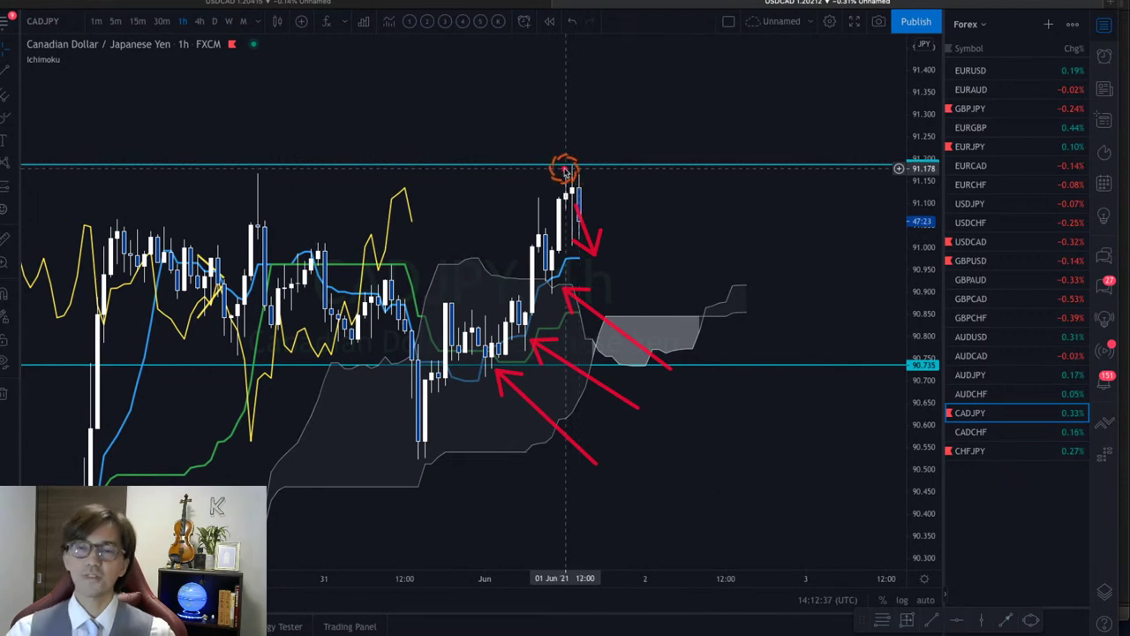
left_click_drag(820, 95, 899, 159)
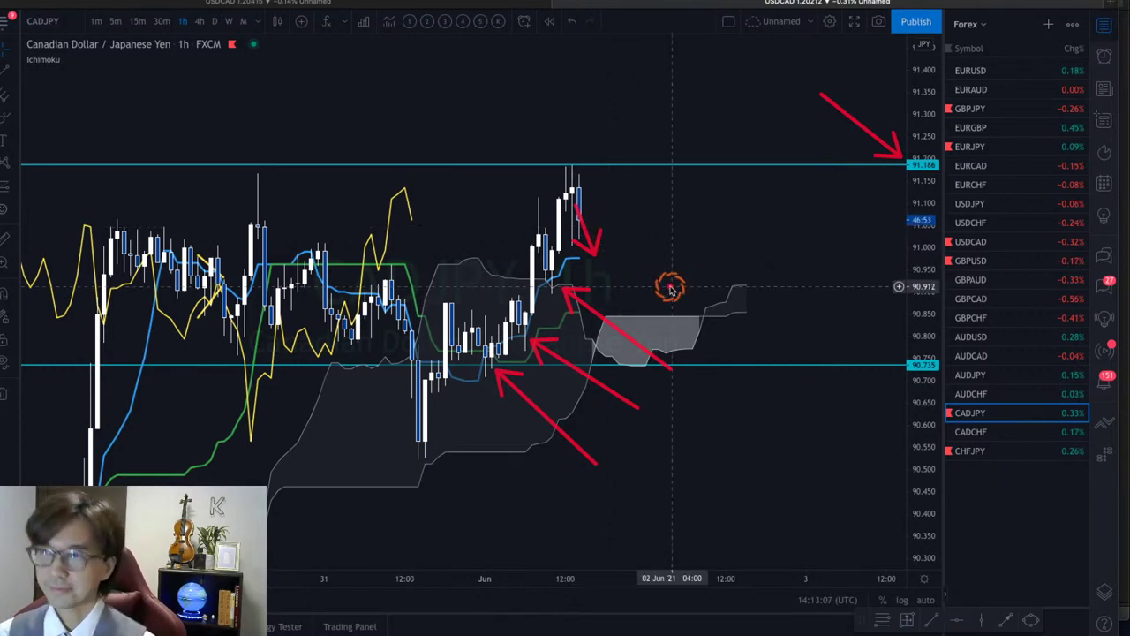
key("Escape")
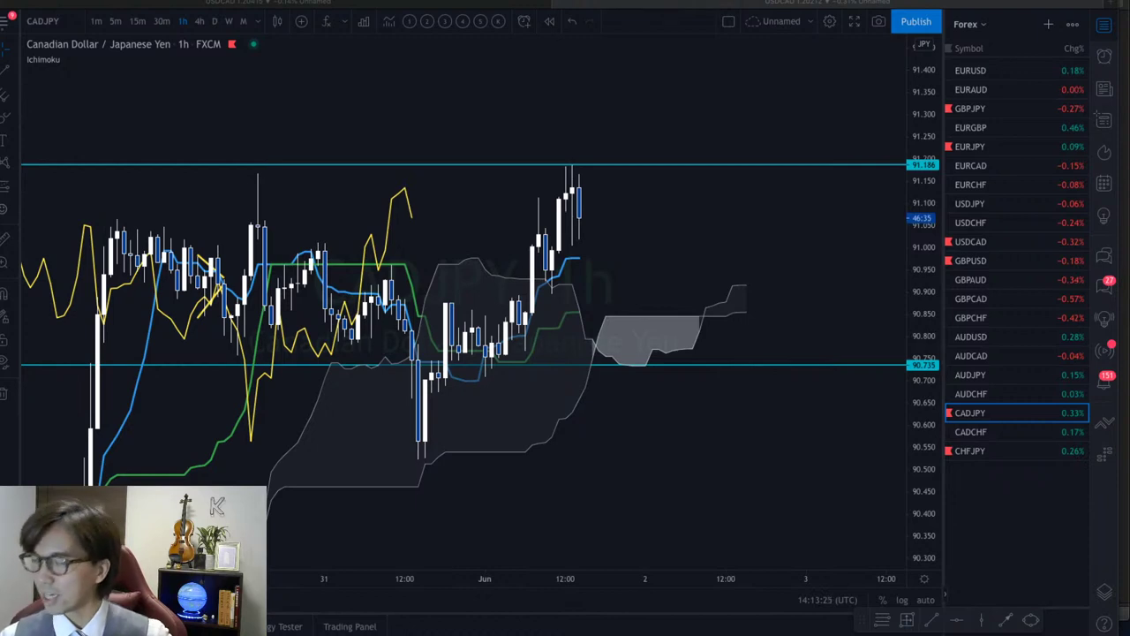
Open USD/CAD on the daily timeframe, refit the price scale and frame the cloud's lower end
left_click(991, 243)
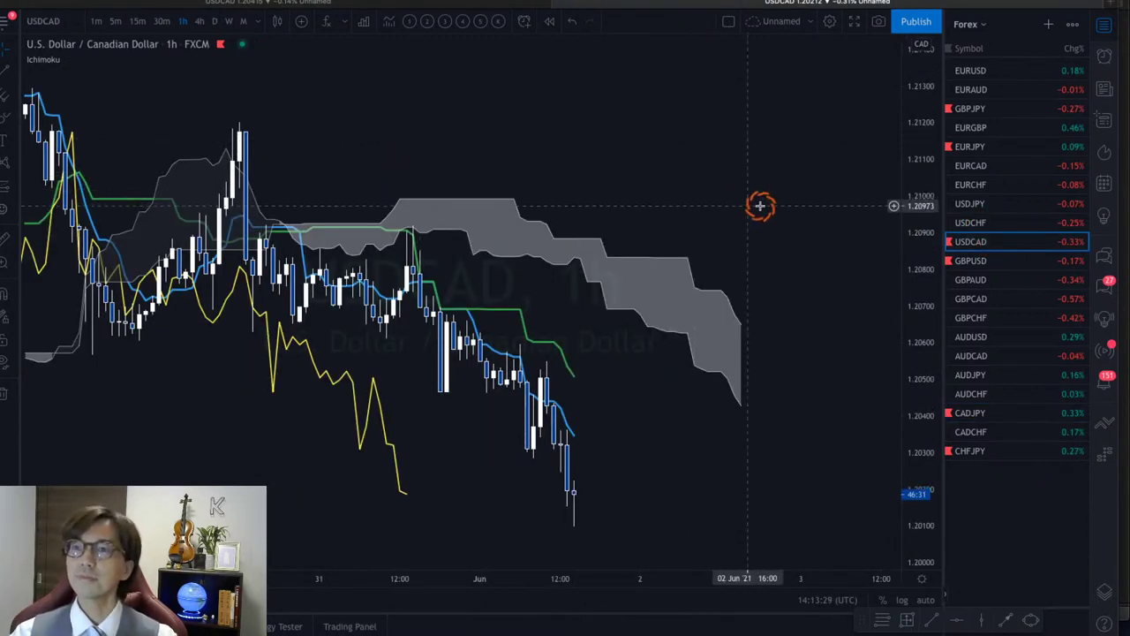
left_click(214, 20)
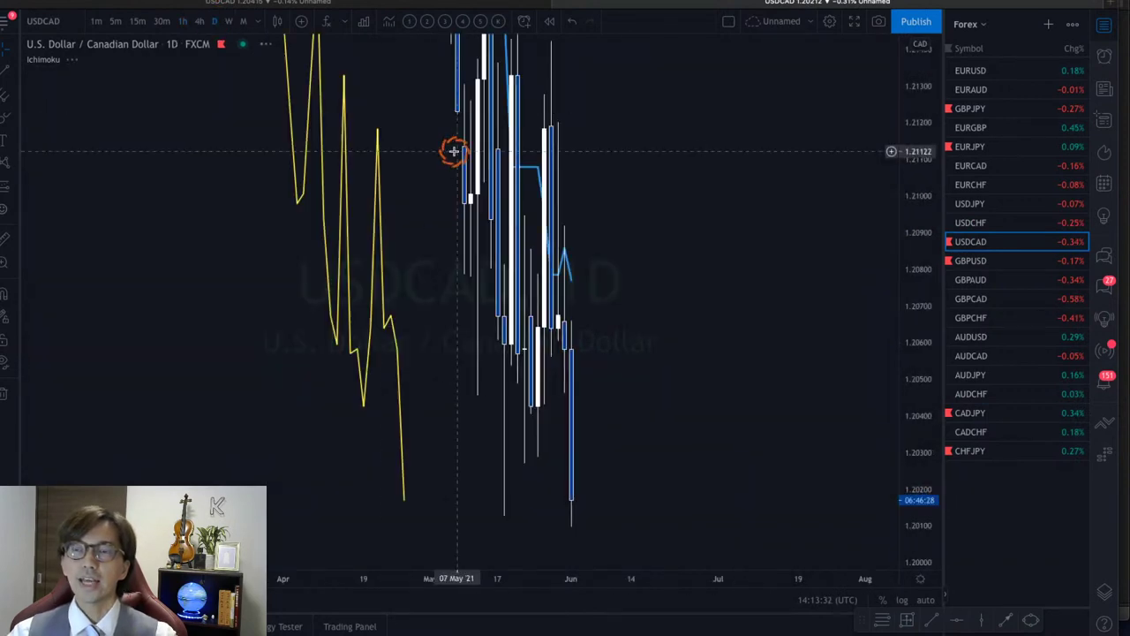
left_click(925, 599)
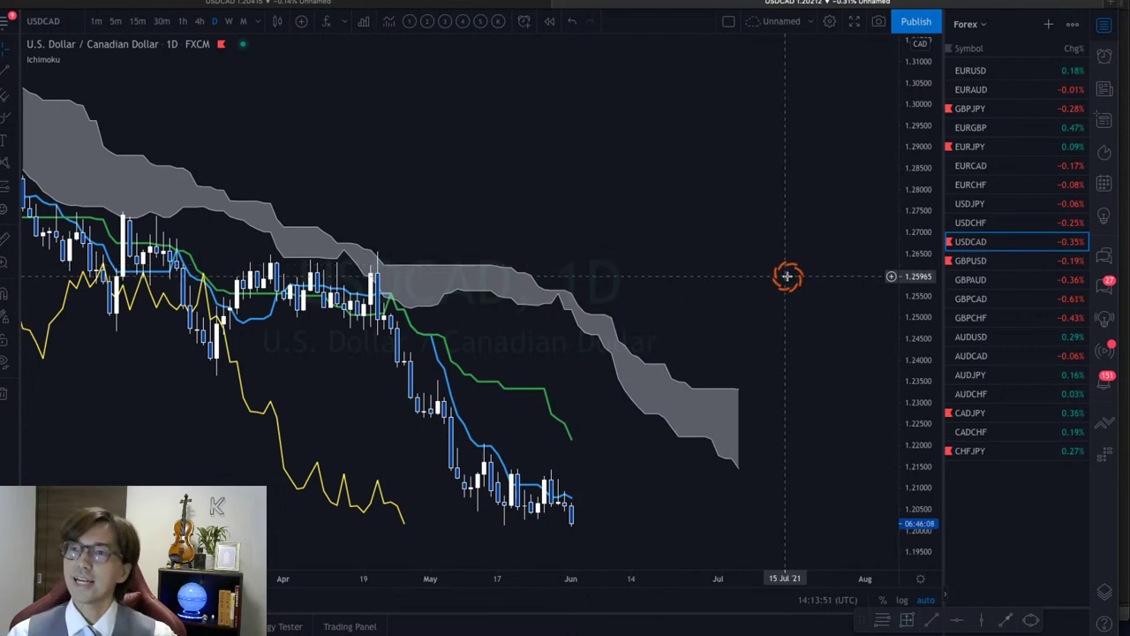
left_click_drag(790, 273, 752, 189)
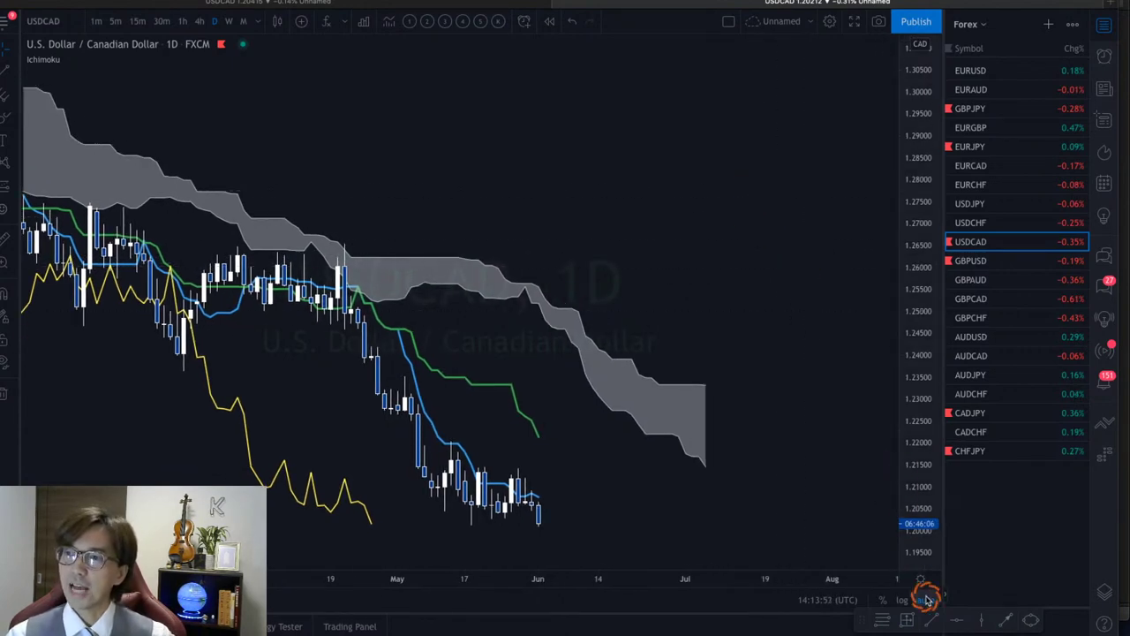
left_click_drag(887, 512, 794, 267)
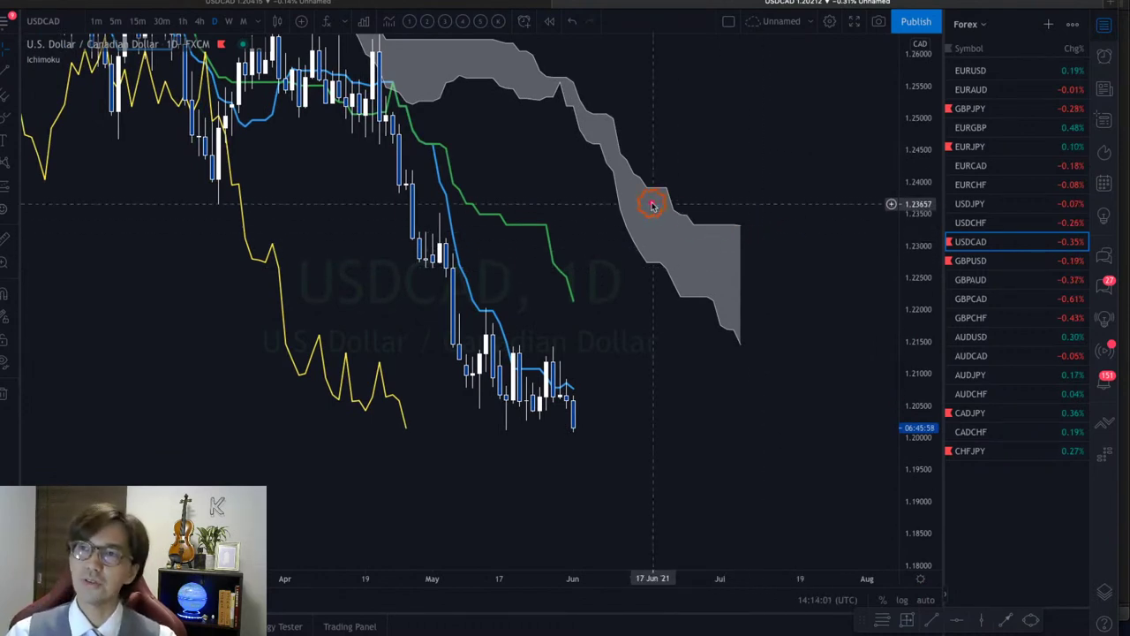
Draw red downside arrows and loops through the cloud and circle the lagging line's end
left_click_drag(645, 202, 792, 351)
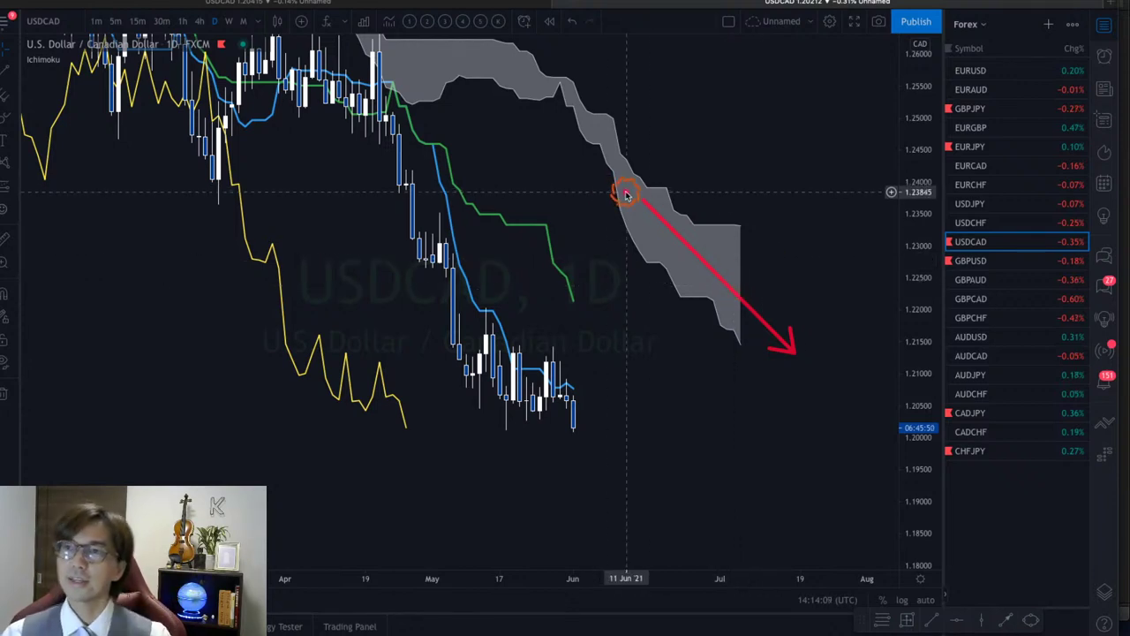
mouse_move(625, 194)
left_mouse_down()
mouse_move(610, 177)
mouse_move(631, 185)
mouse_move(661, 244)
mouse_move(643, 211)
mouse_move(676, 220)
mouse_move(677, 242)
left_mouse_up()
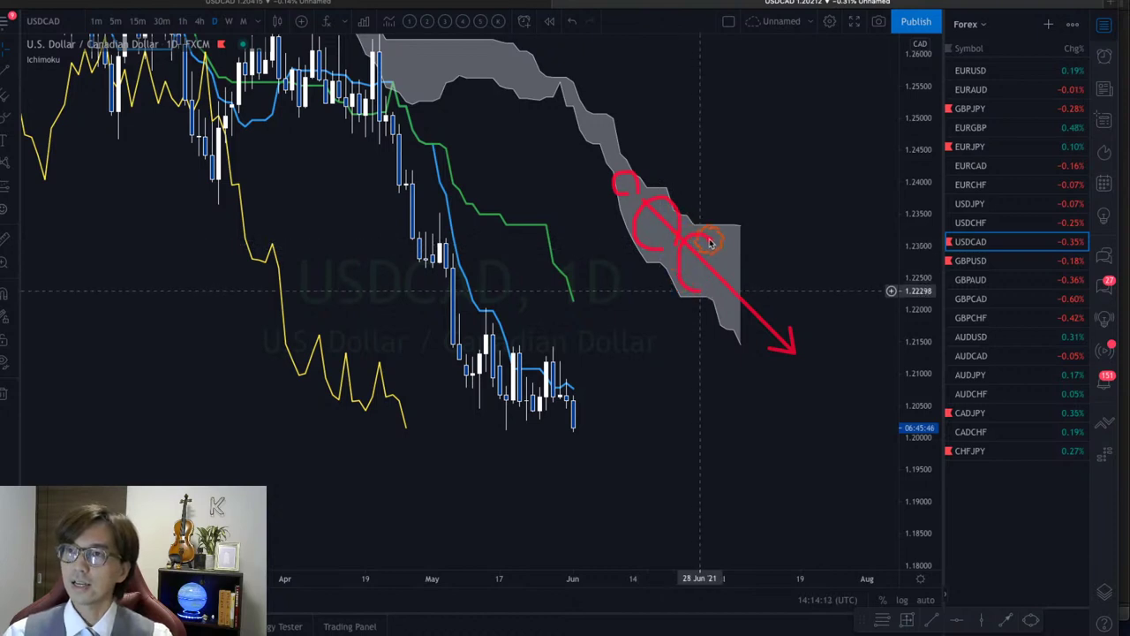
mouse_move(724, 283)
left_mouse_down()
mouse_move(739, 227)
mouse_move(765, 341)
left_mouse_up()
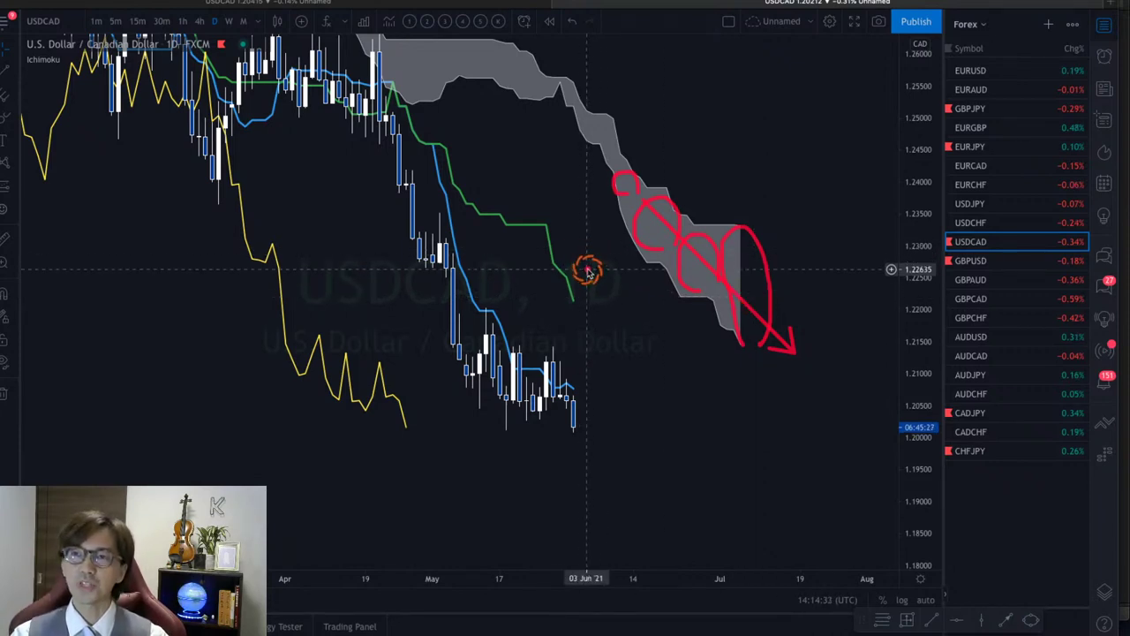
left_click_drag(579, 239, 618, 291)
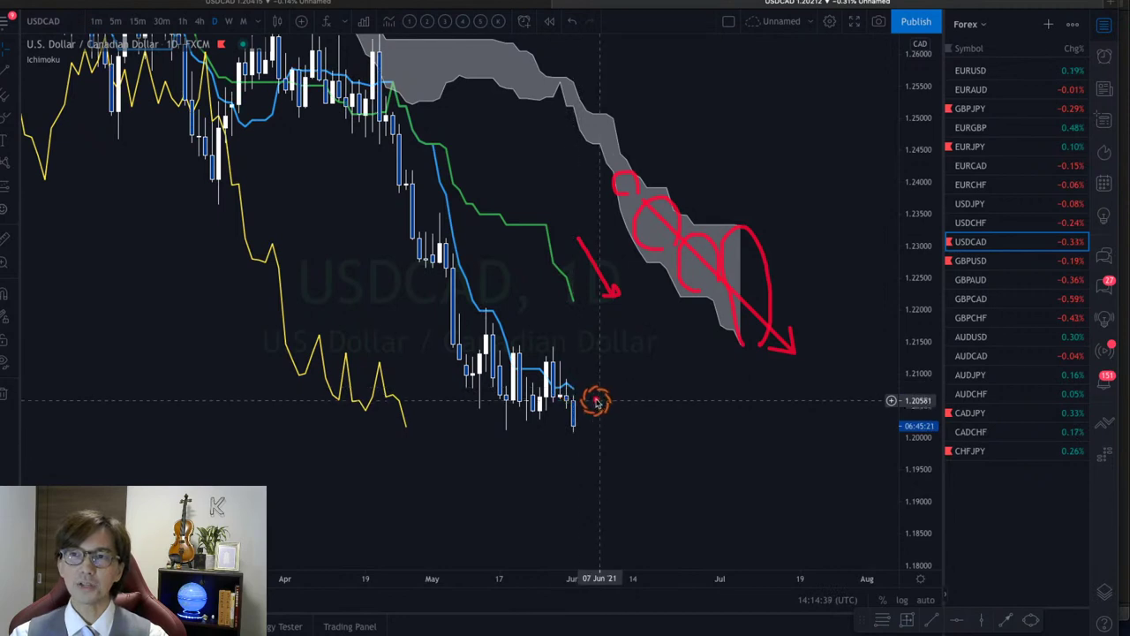
left_click_drag(580, 359, 610, 385)
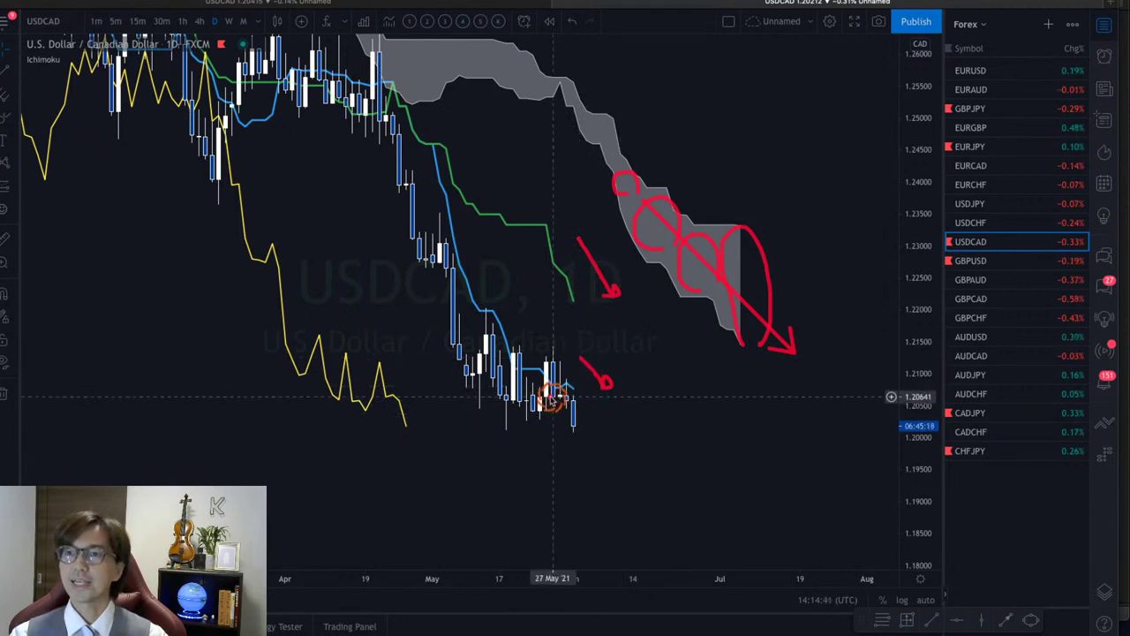
mouse_move(416, 439)
left_mouse_down()
mouse_move(361, 429)
mouse_move(431, 444)
left_mouse_up()
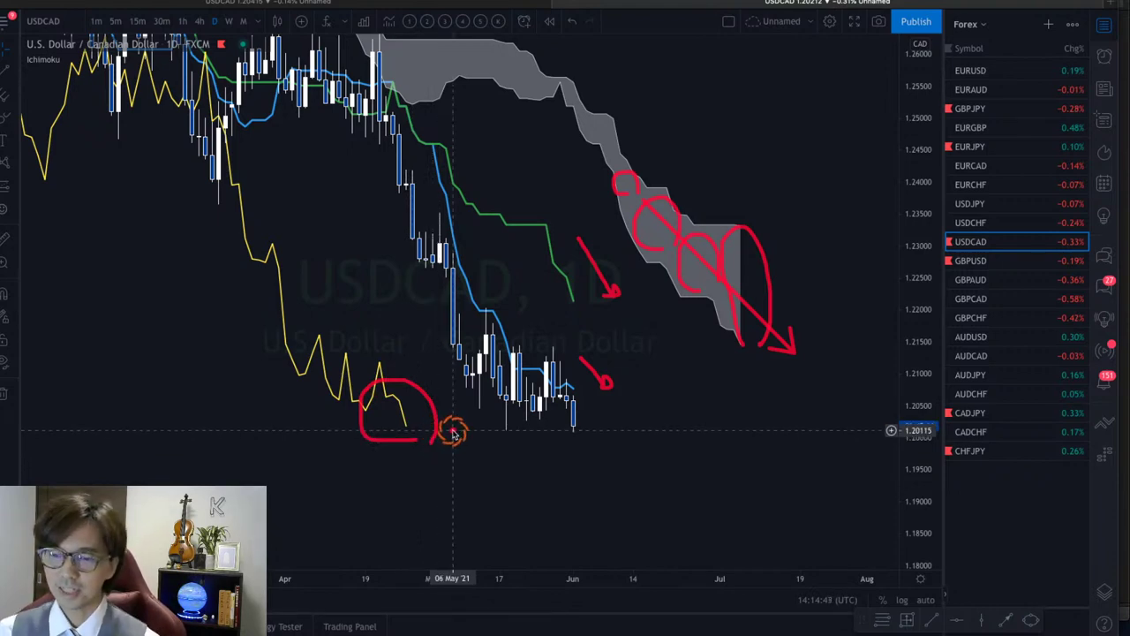
Add a horizontal level at 1.20115, sketch a drop stroke, then remove all drawings
key("alt+h")
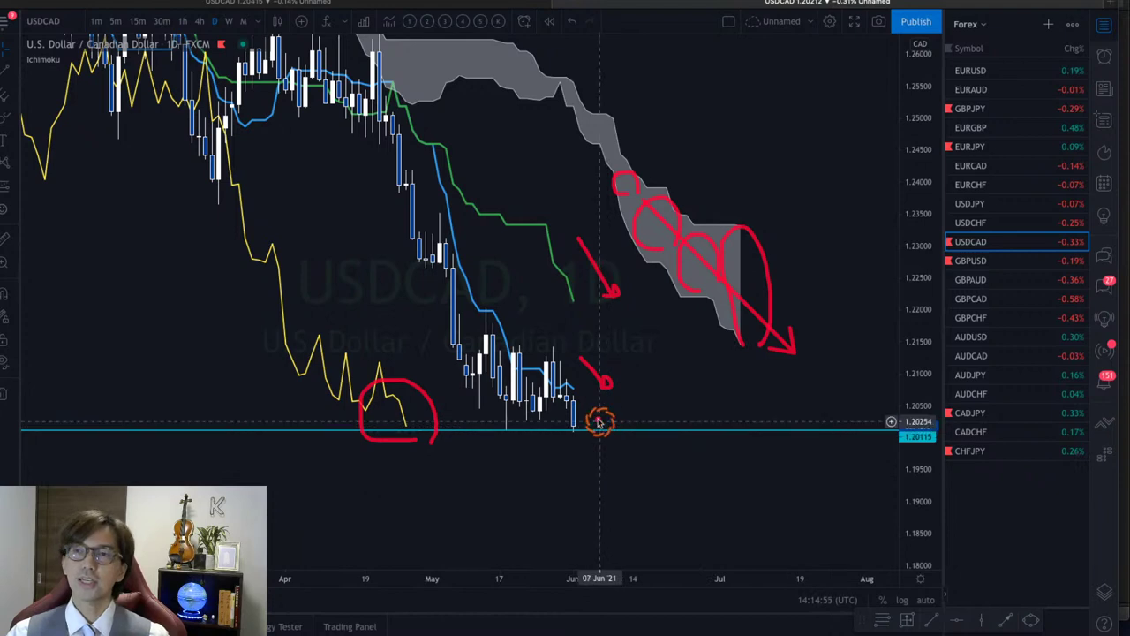
mouse_move(580, 401)
left_mouse_down()
mouse_move(610, 444)
mouse_move(601, 454)
left_mouse_up()
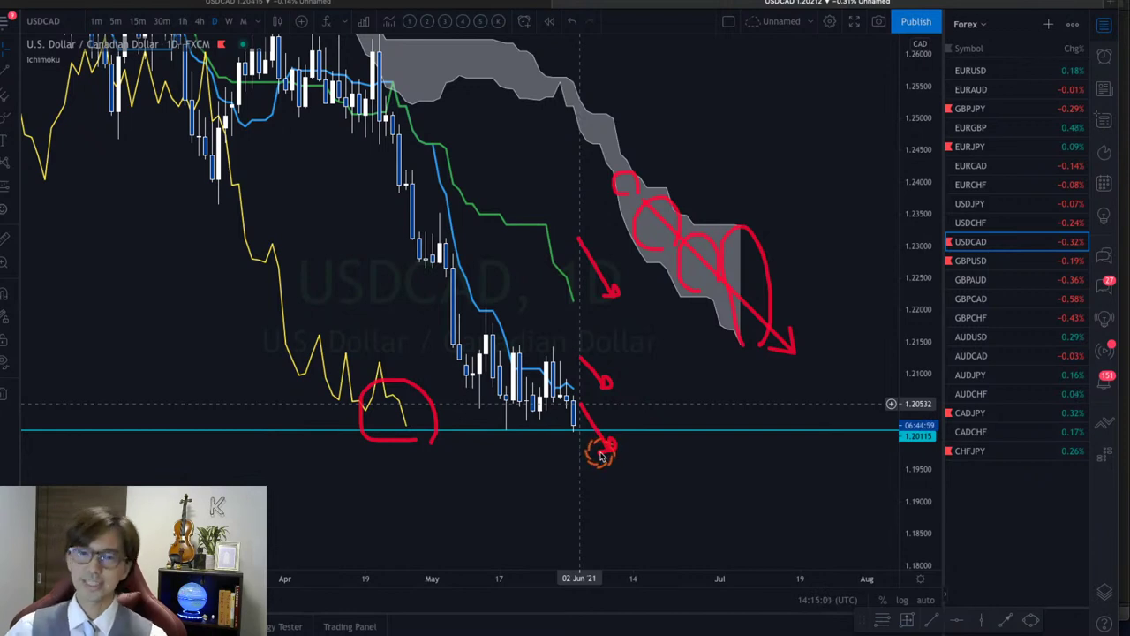
key("Escape")
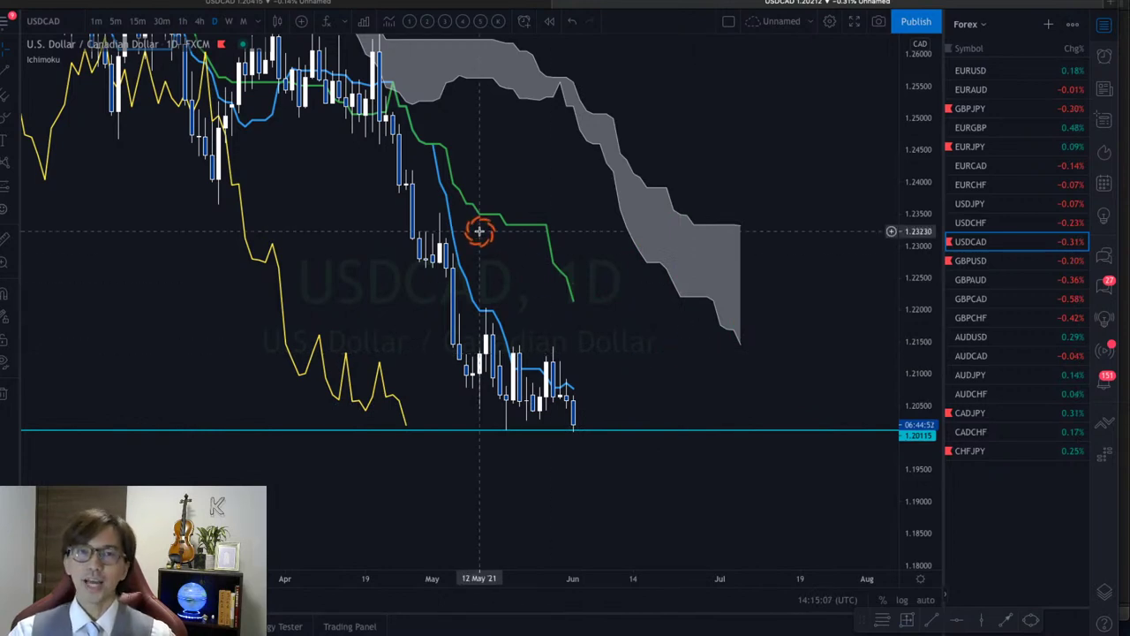
Switch USD/CAD to 1-hour candles with auto scale and frame the recent candles
left_click(183, 20)
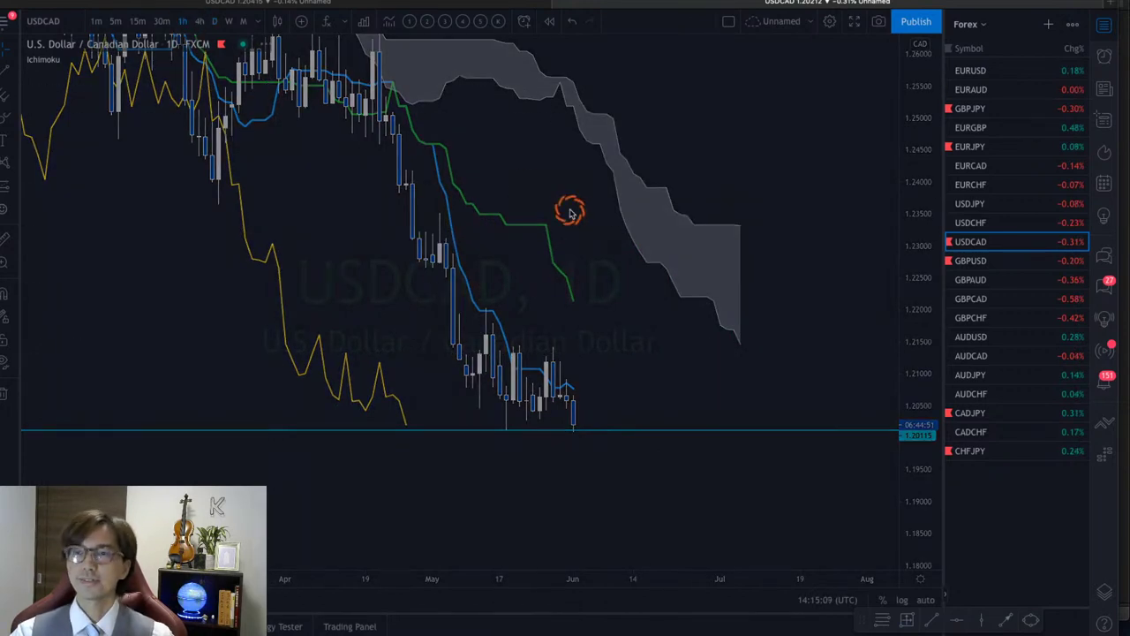
left_click(926, 599)
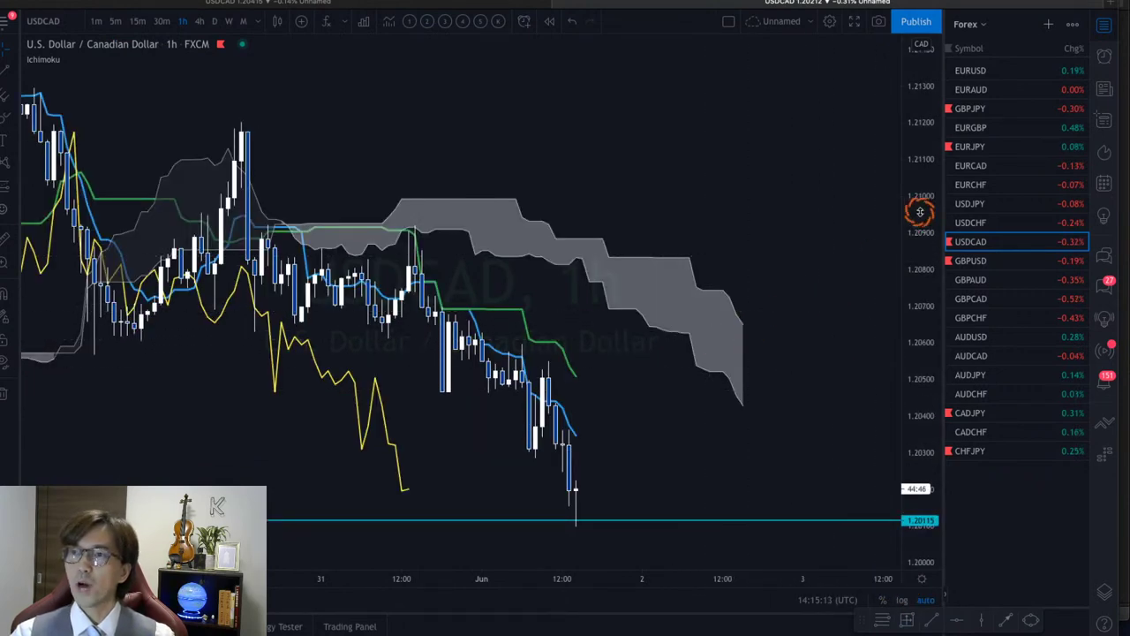
left_click_drag(918, 277, 918, 300)
left_click_drag(833, 277, 807, 265)
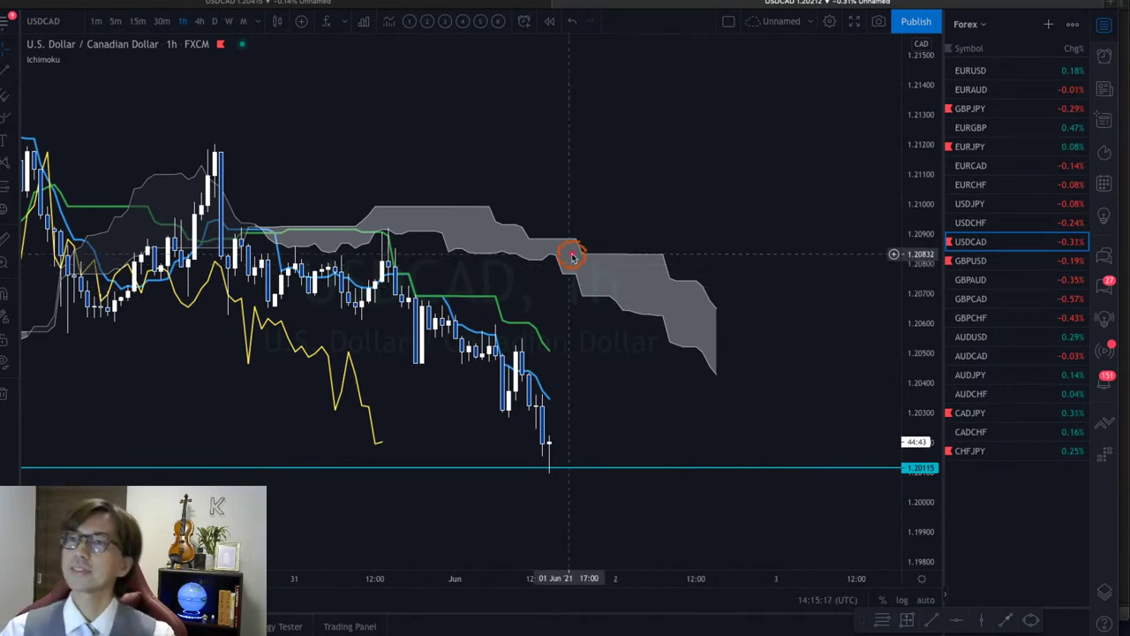
Draw a red bearish arrow through the cloud with loops, a hook and check marks
left_click_drag(593, 251, 804, 388)
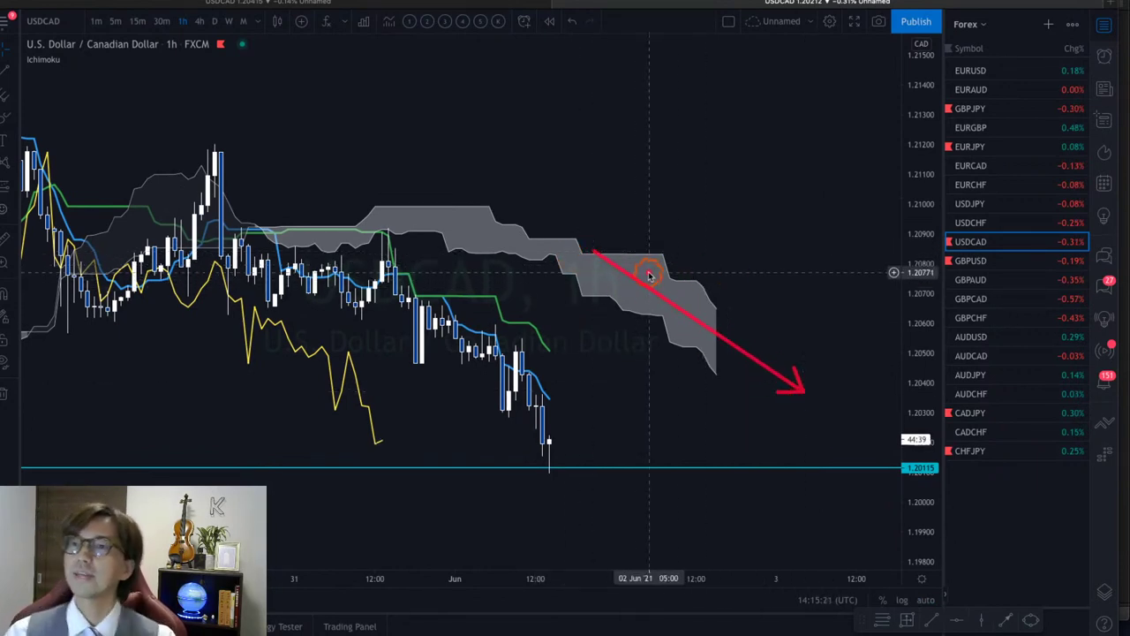
mouse_move(621, 265)
left_mouse_down()
mouse_move(588, 273)
mouse_move(588, 288)
mouse_move(621, 273)
mouse_move(624, 293)
left_mouse_up()
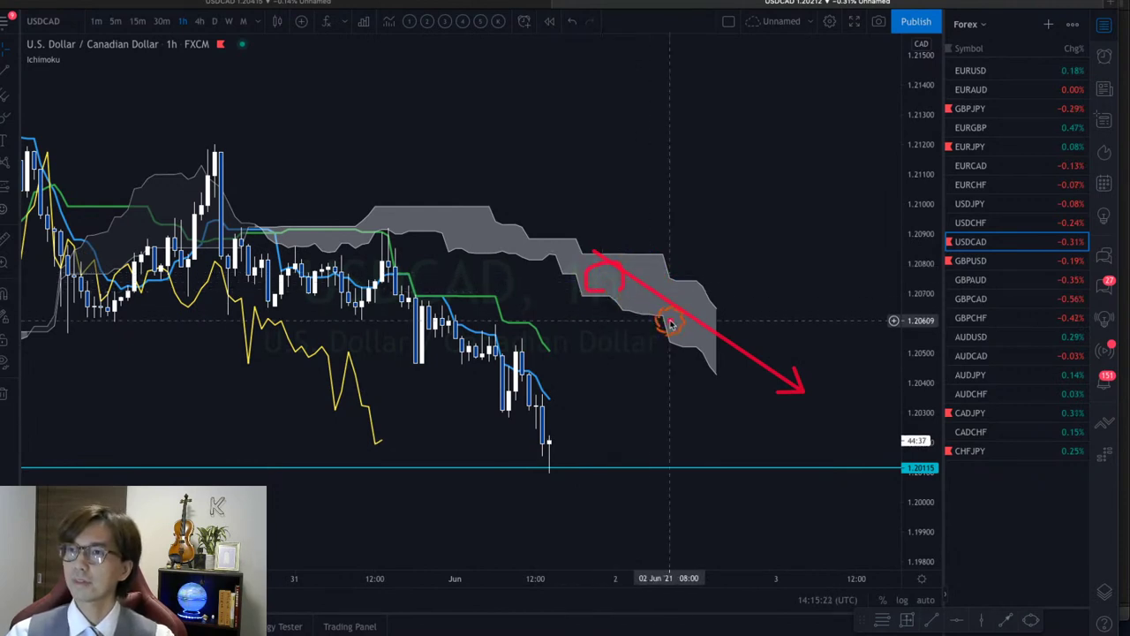
mouse_move(671, 324)
left_mouse_down()
mouse_move(638, 294)
mouse_move(689, 308)
mouse_move(707, 351)
mouse_move(698, 316)
mouse_move(721, 348)
left_mouse_up()
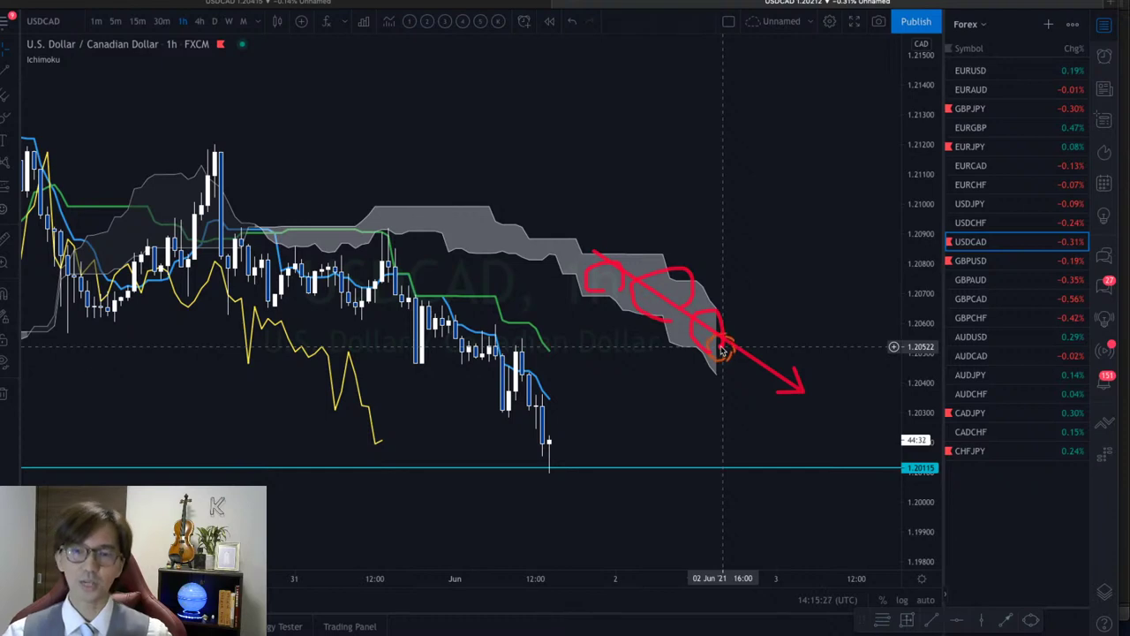
mouse_move(727, 270)
left_mouse_down()
mouse_move(747, 291)
mouse_move(742, 300)
left_mouse_up()
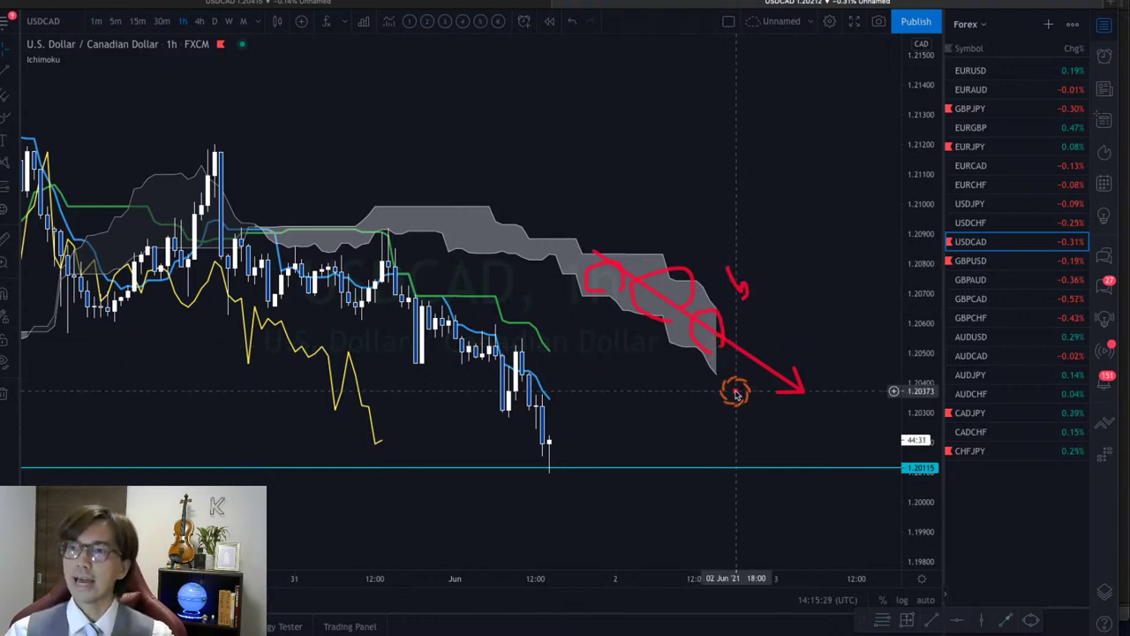
left_click_drag(684, 364, 709, 393)
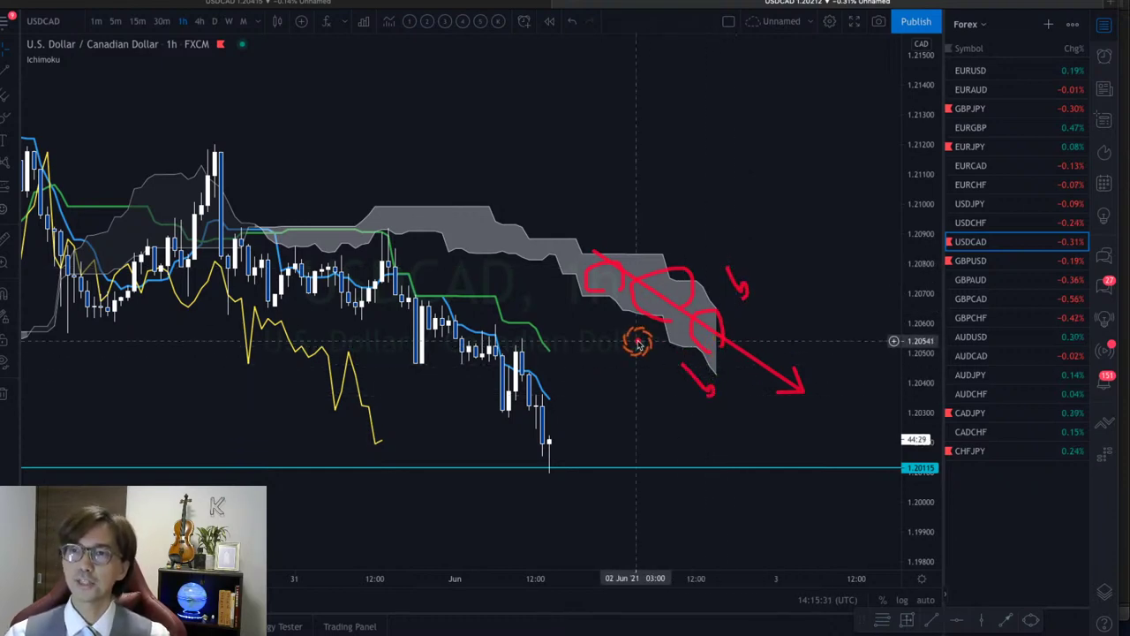
left_click_drag(554, 320, 581, 336)
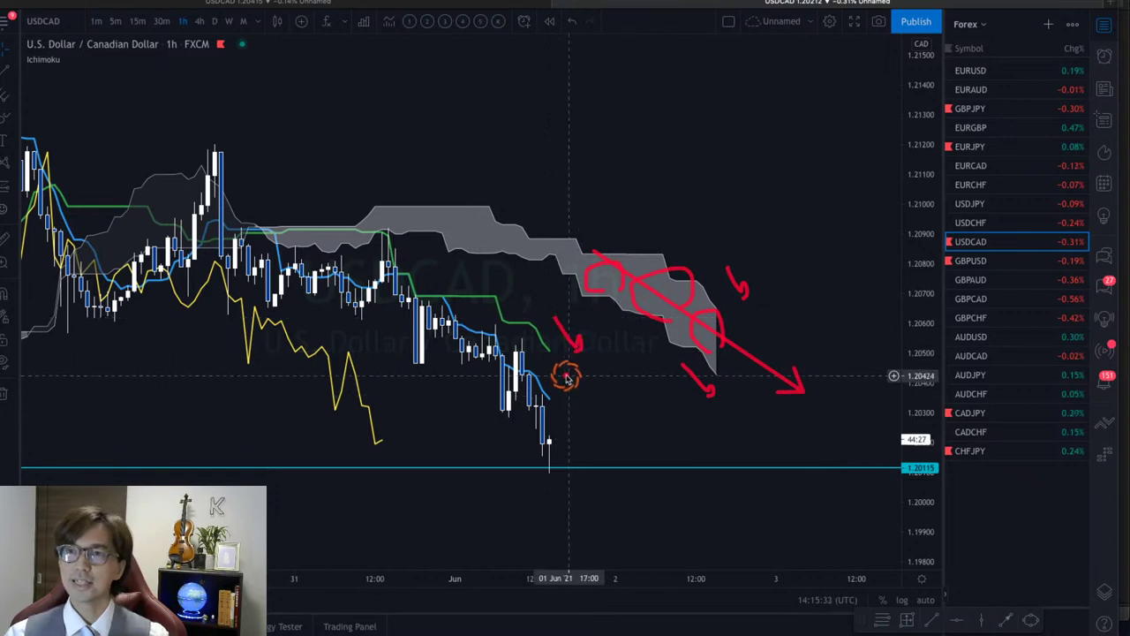
left_click_drag(566, 376, 590, 389)
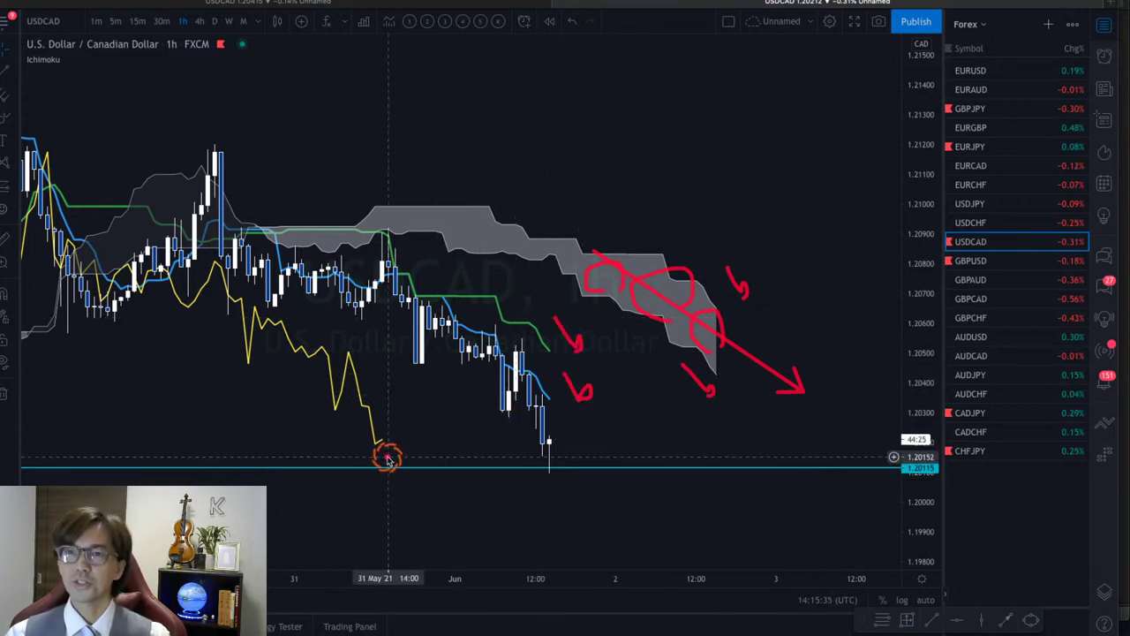
Circle the yellow line's end, sketch a drop stroke, then remove all drawings
mouse_move(388, 468)
left_mouse_down()
mouse_move(323, 434)
mouse_move(405, 476)
left_mouse_up()
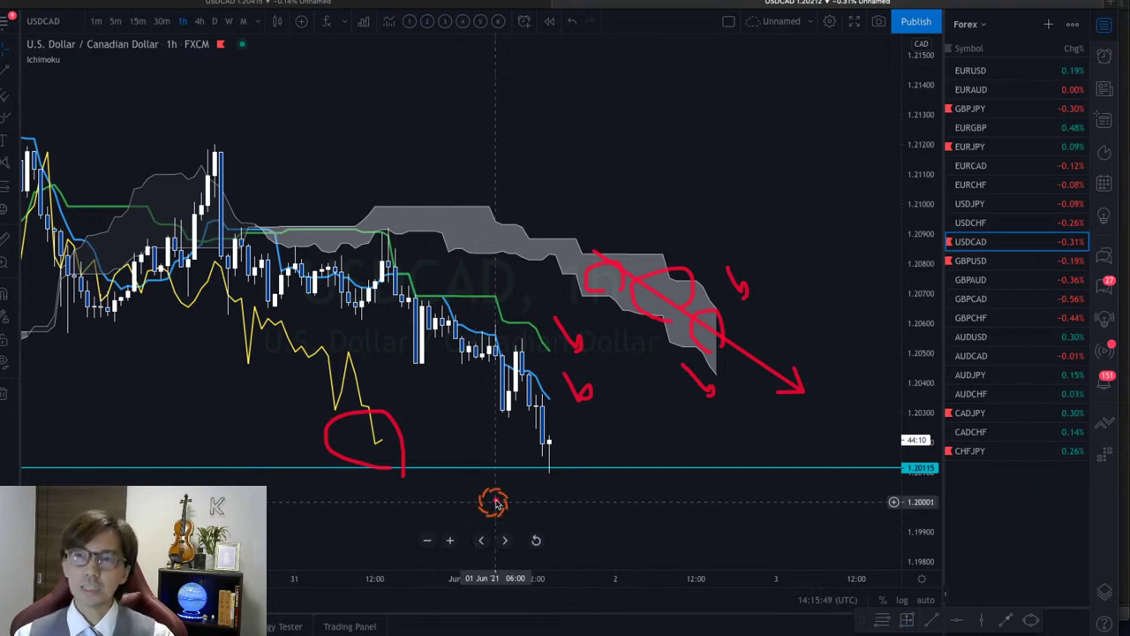
left_click_drag(556, 435, 598, 497)
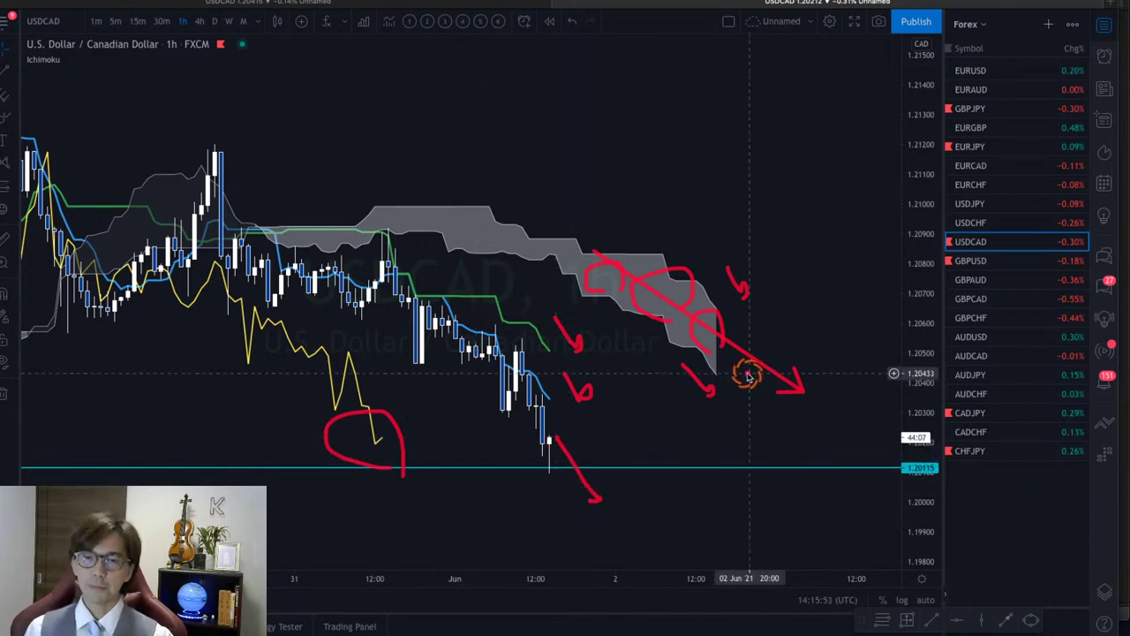
key("Escape")
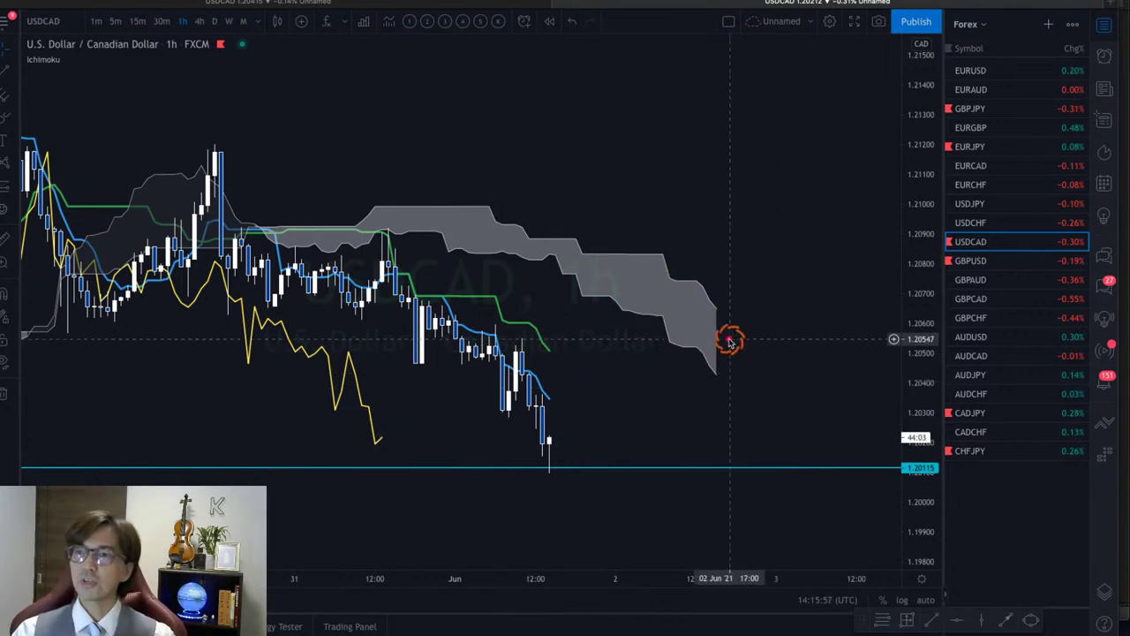
left_click_drag(710, 333, 752, 343)
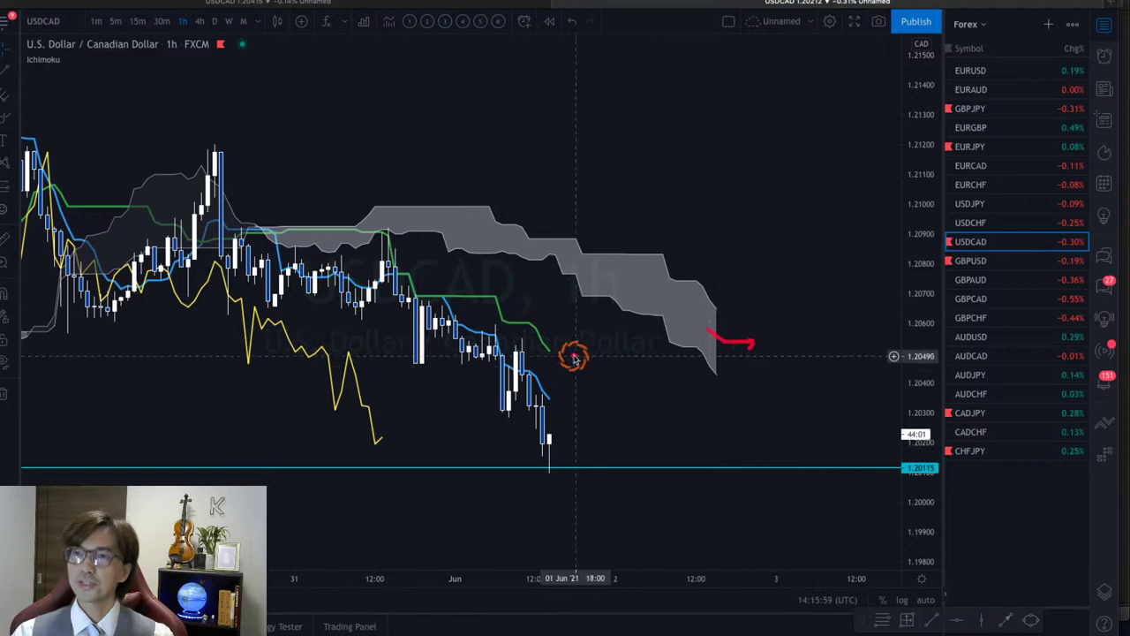
left_click_drag(549, 348, 589, 357)
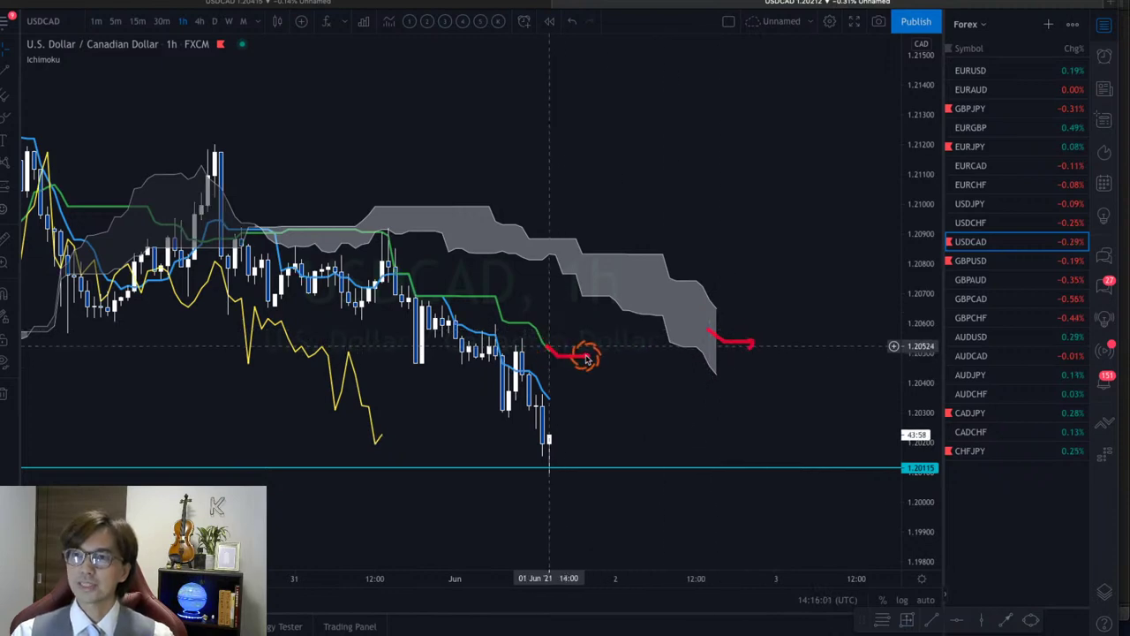
left_click_drag(547, 397, 591, 406)
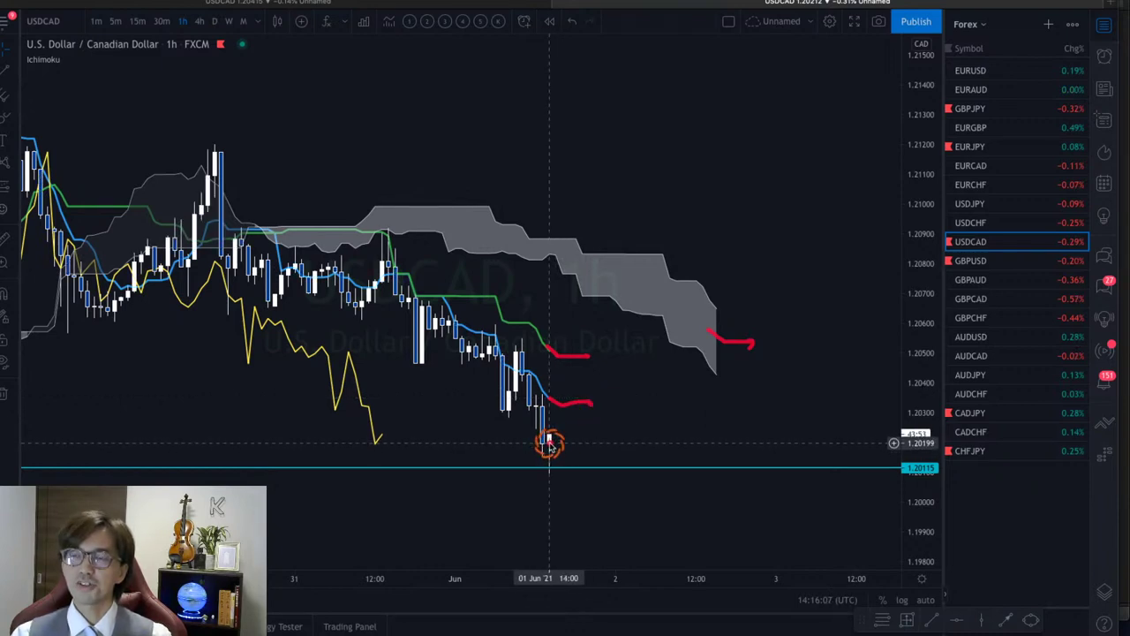
left_click_drag(548, 445, 576, 439)
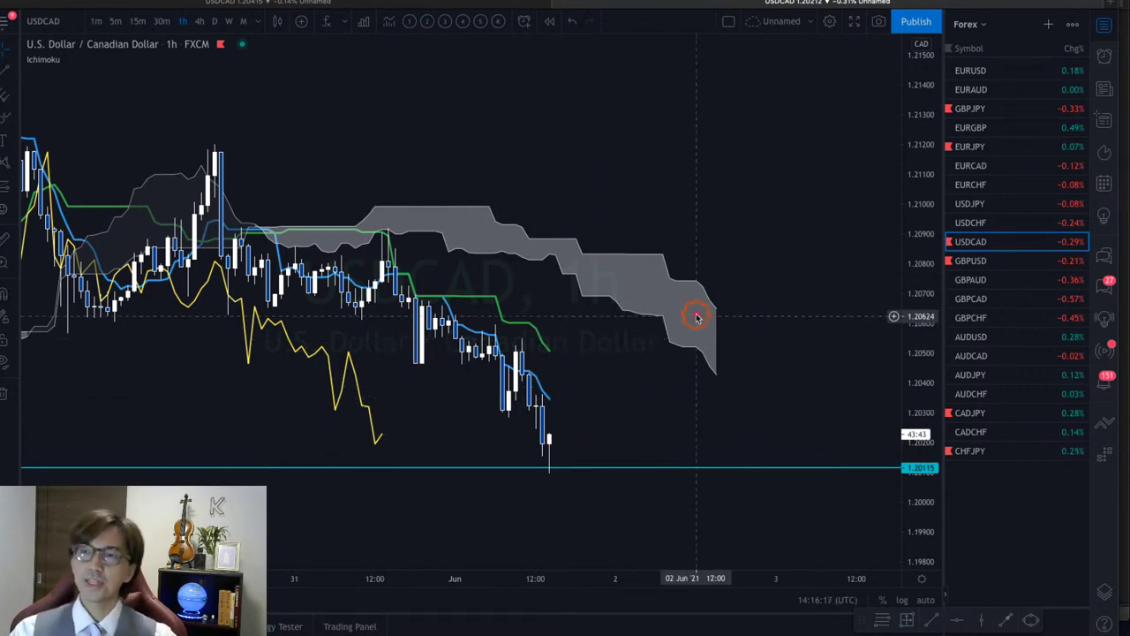
left_click_drag(660, 296, 725, 351)
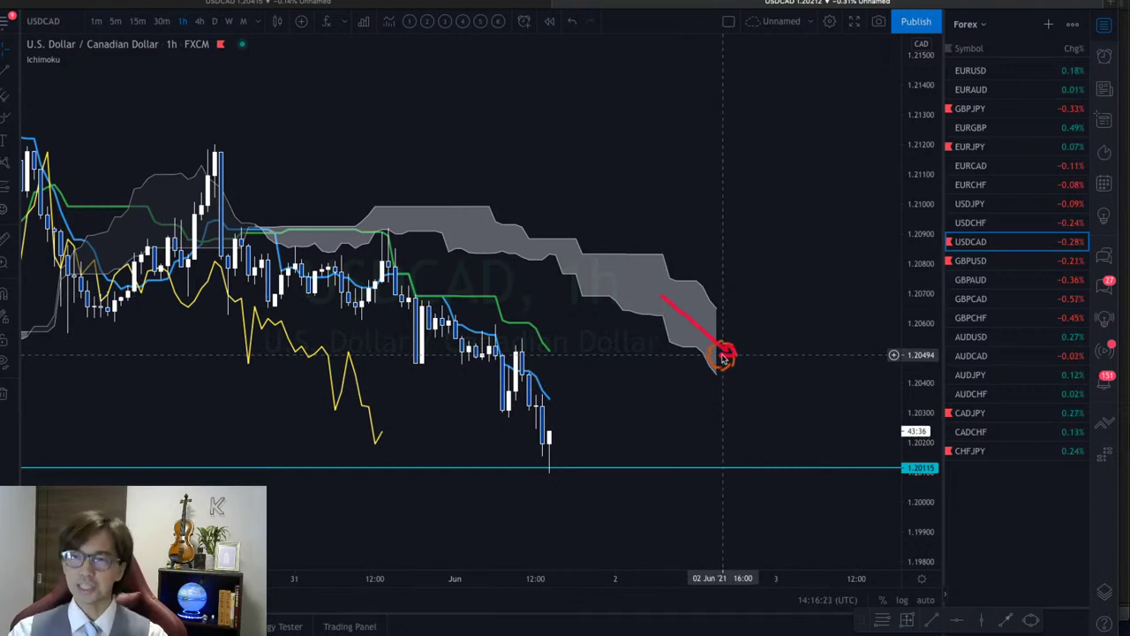
left_click_drag(562, 439, 616, 510)
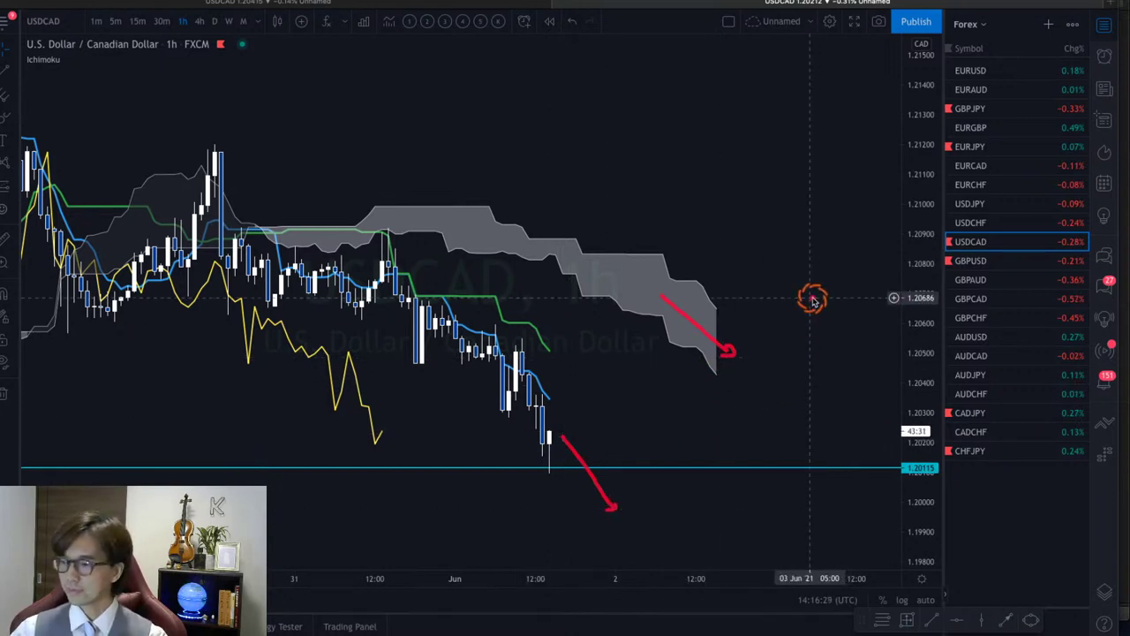
key("Escape")
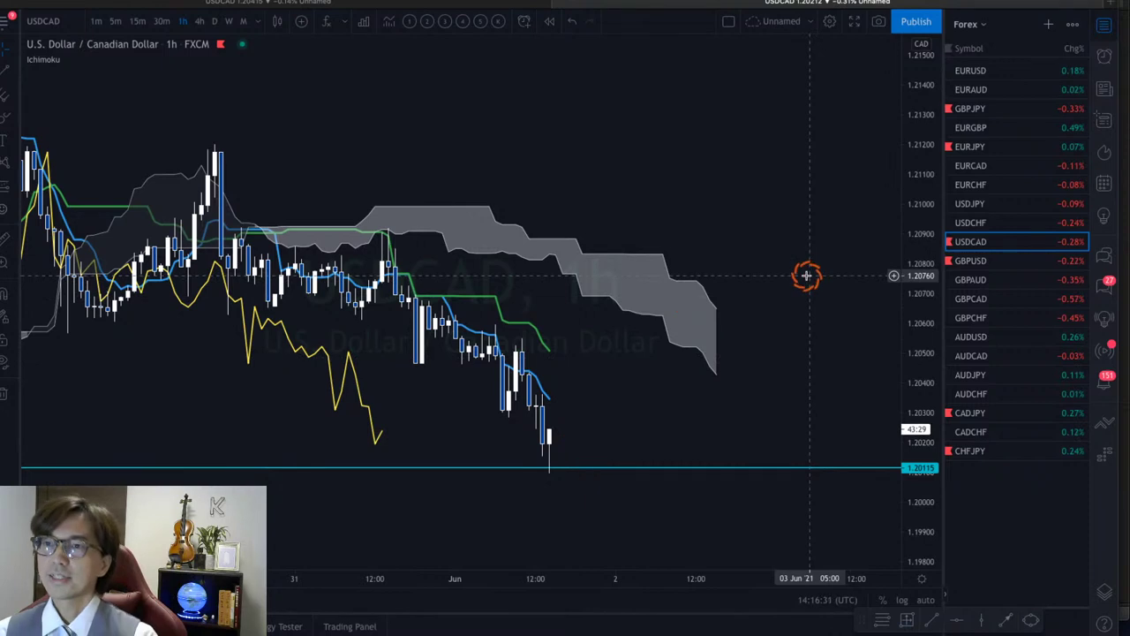
Pass through 30-minute candles, reframe the recent bars, then settle USD/CAD on the 15-minute timeframe
left_click(162, 29)
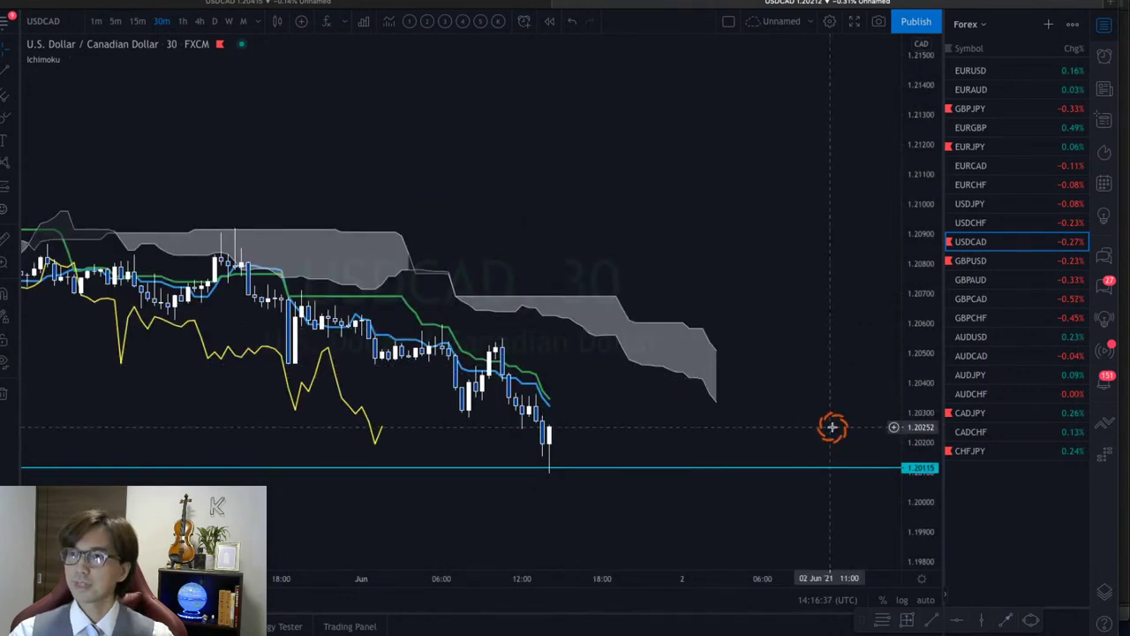
left_click_drag(903, 434, 911, 383)
left_click_drag(801, 367, 826, 313)
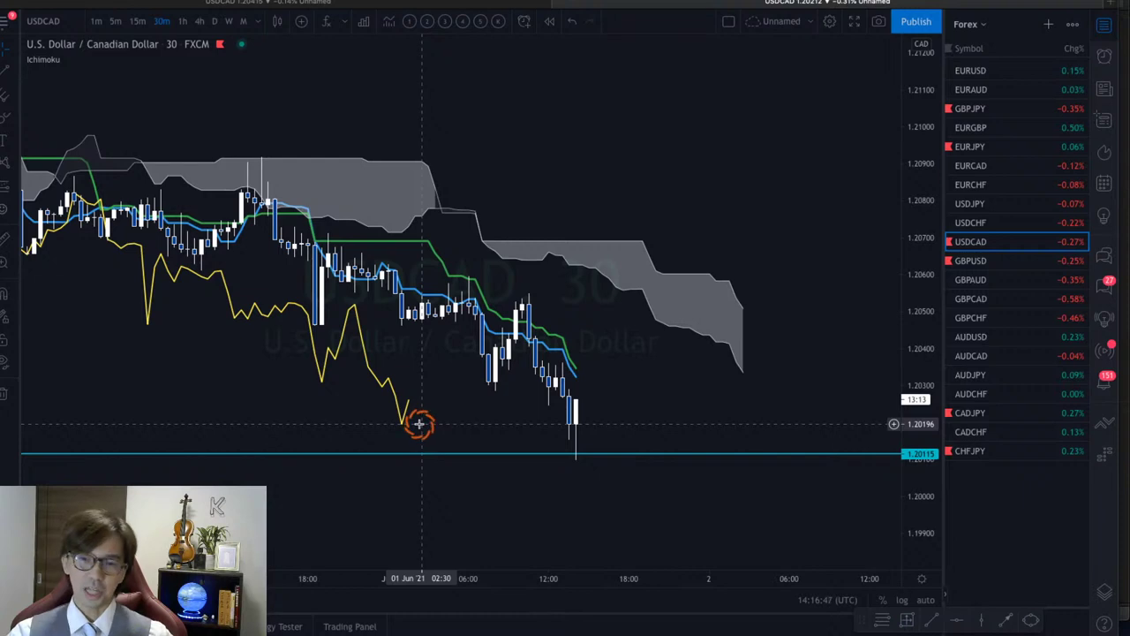
left_click_drag(653, 380, 606, 373)
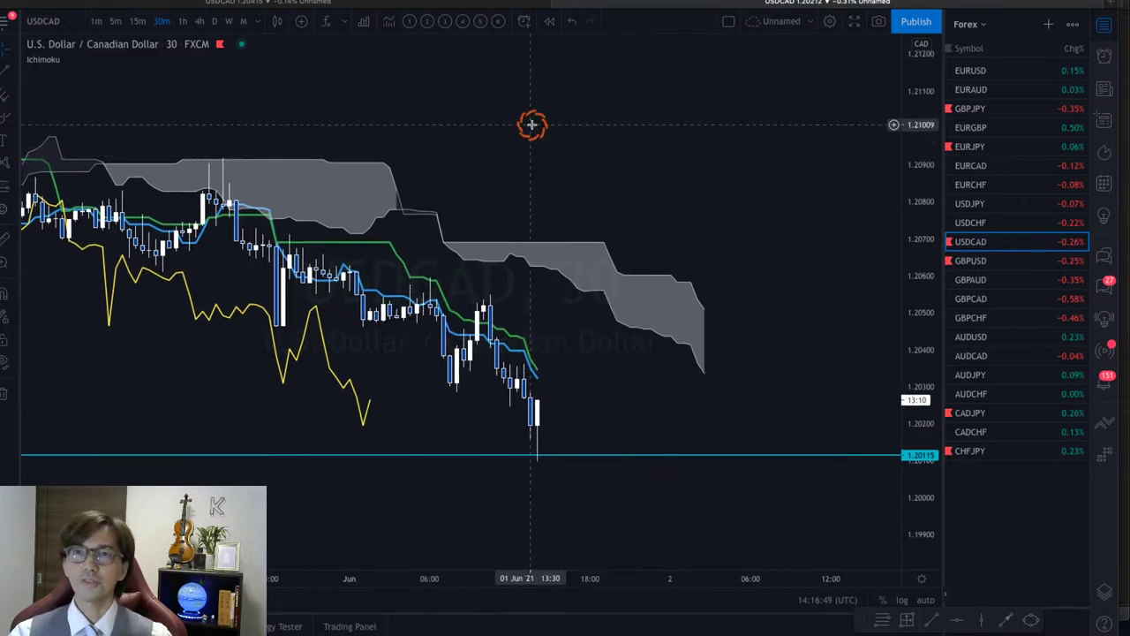
left_click(136, 21)
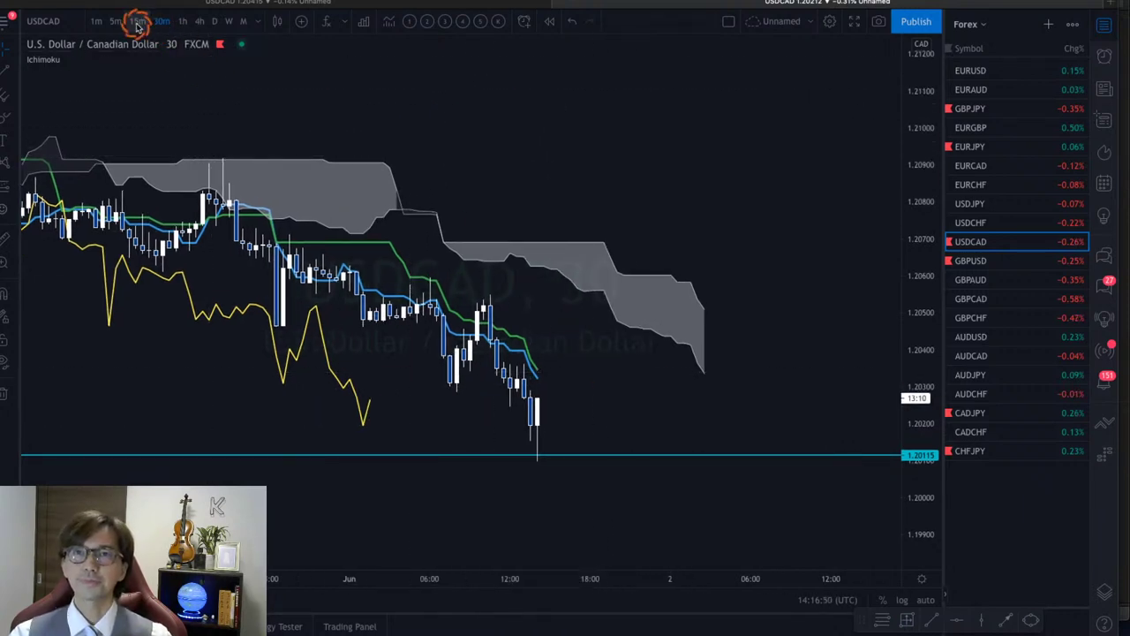
Replace Ichimoku with the Bollinger Bands + Stochastic template and compress the price scale
left_click(446, 24)
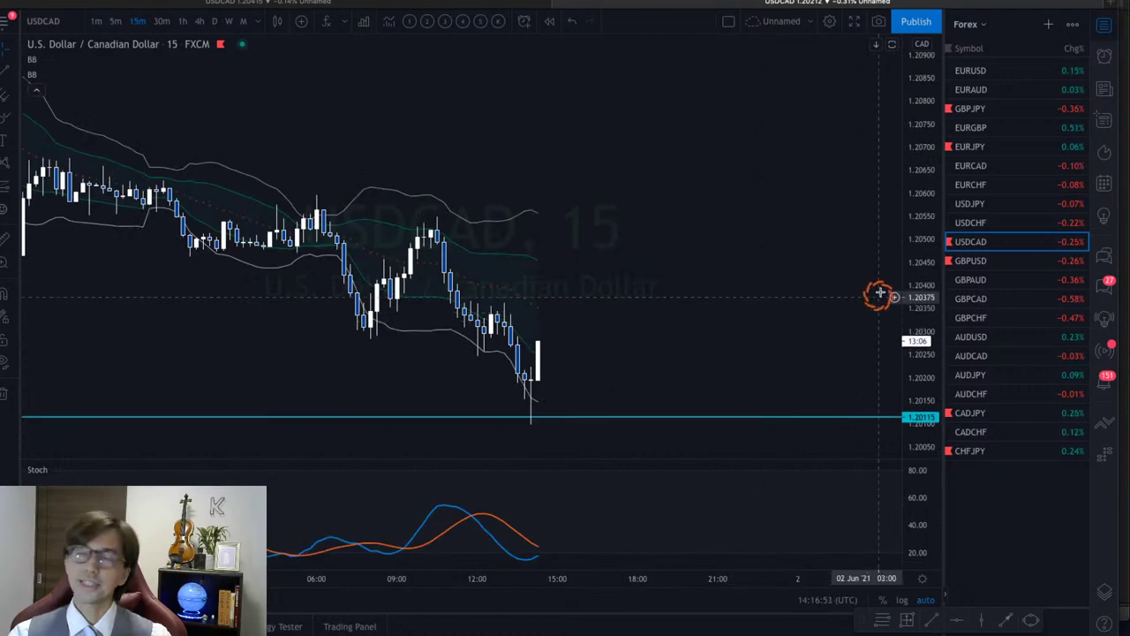
left_click_drag(928, 169, 925, 327)
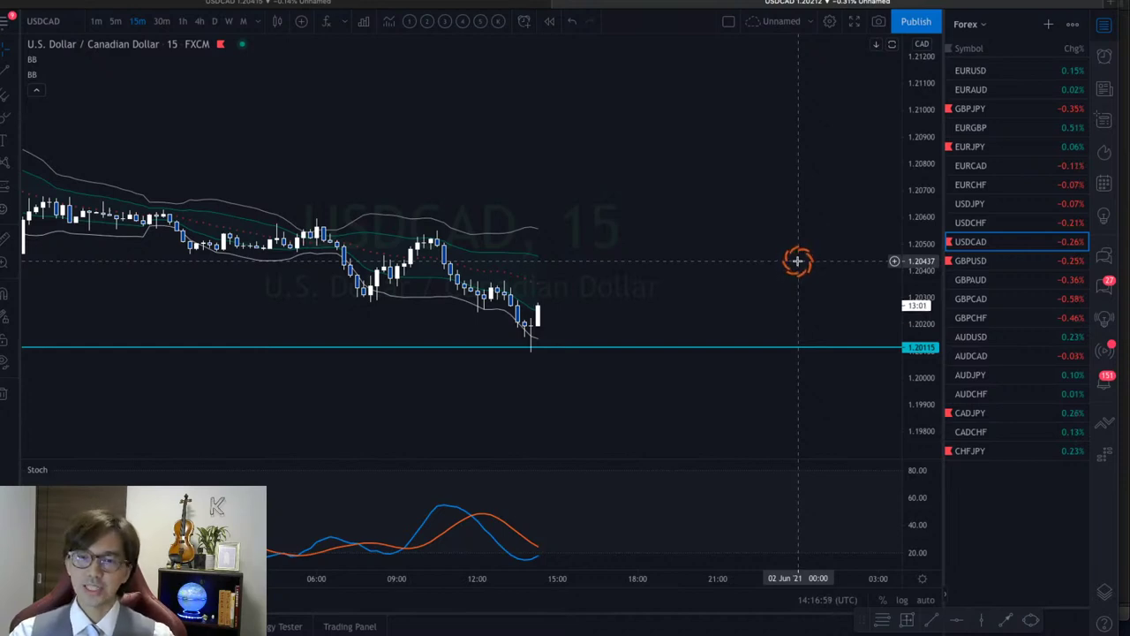
scroll(704, 235, "left", 2)
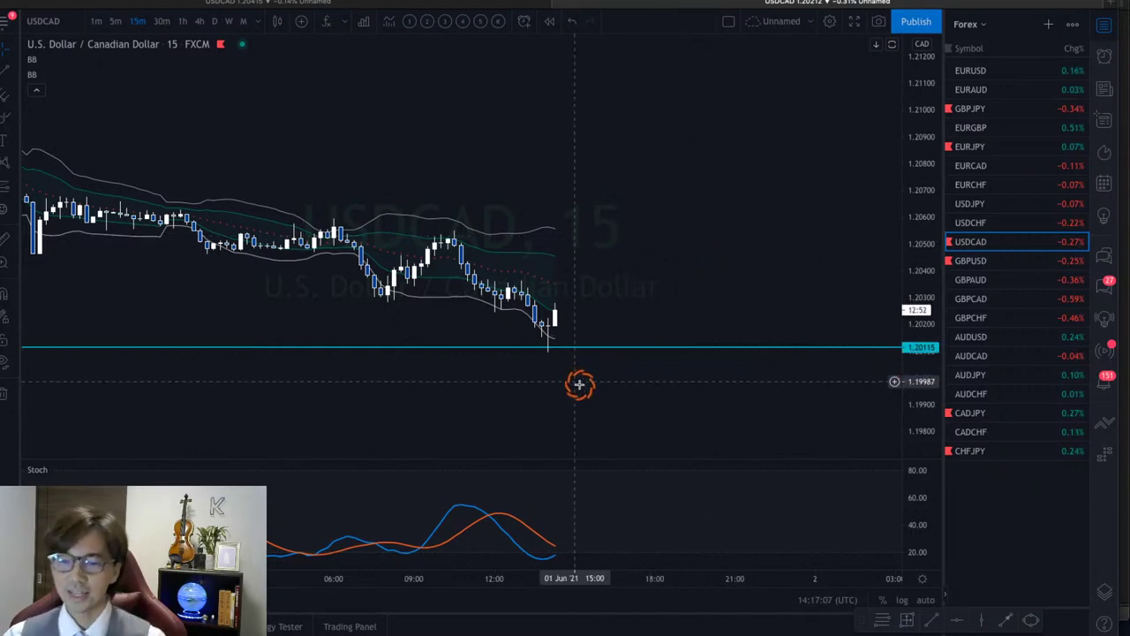
Draw a red arrow at the recent low, a dip-and-rebound path, and a horizontal line near 1.2035
mouse_move(621, 424)
left_mouse_down()
mouse_move(559, 353)
mouse_move(622, 222)
left_mouse_up()
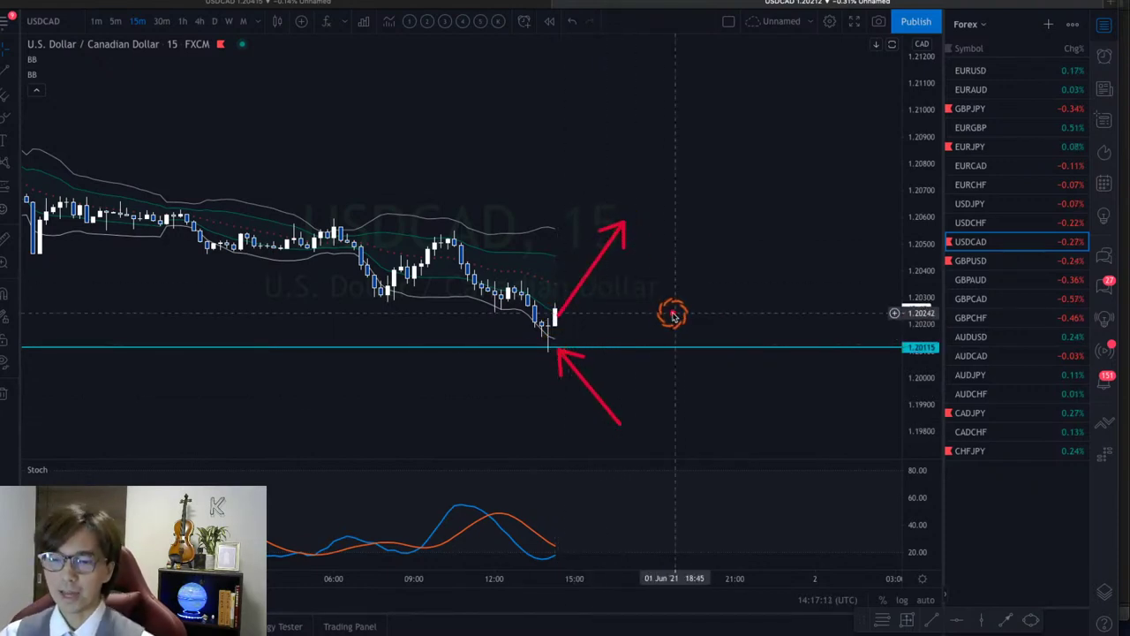
mouse_move(462, 307)
left_mouse_down()
mouse_move(530, 396)
mouse_move(573, 353)
mouse_move(636, 328)
left_mouse_up()
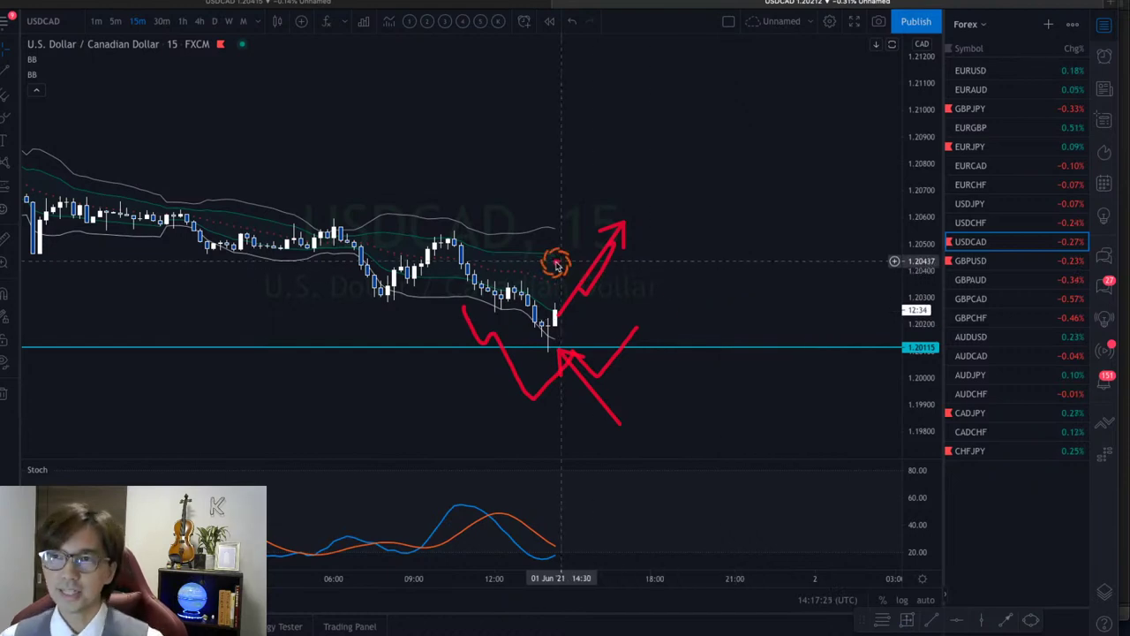
left_click_drag(486, 281, 673, 281)
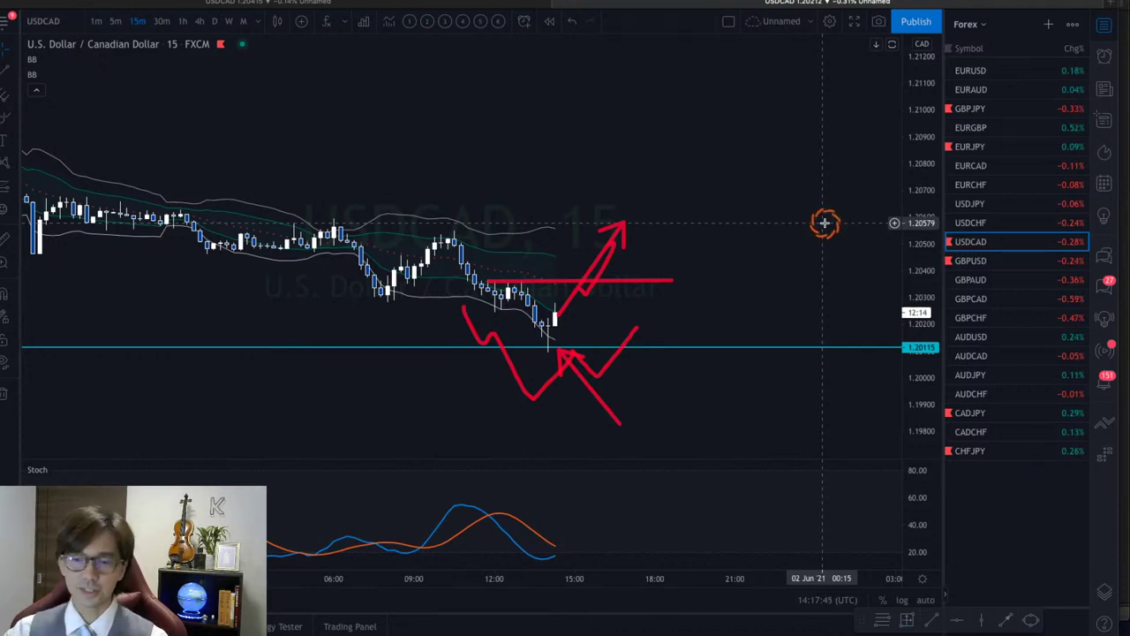
Sketch a red falling arrow, an up-right arrow and an X, then clear all red marks
key("Escape")
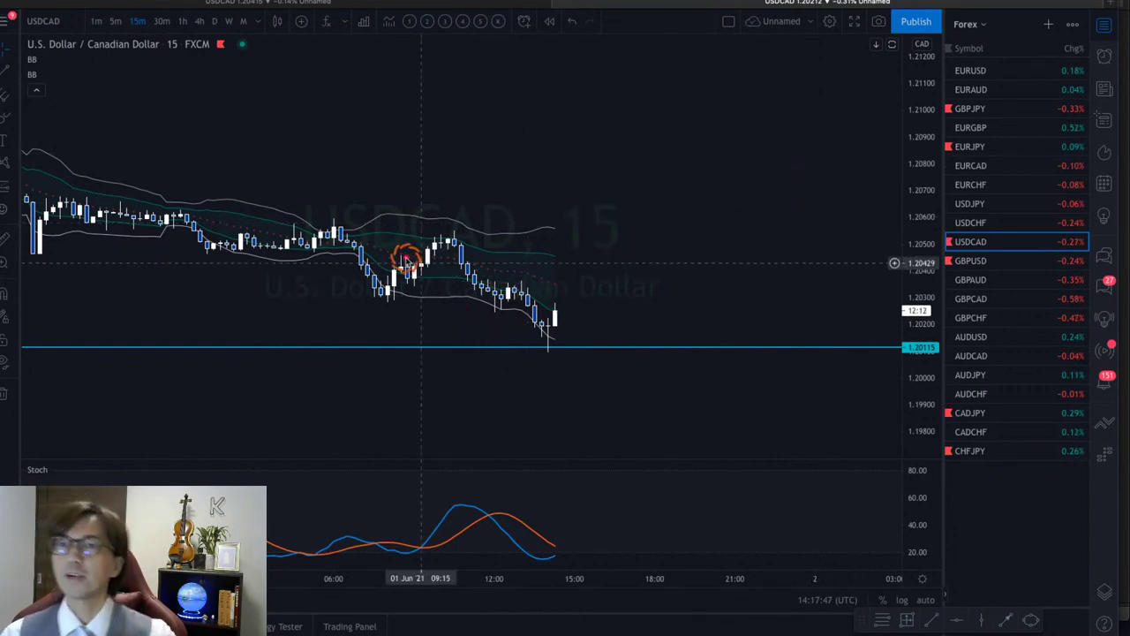
mouse_move(332, 230)
left_mouse_down()
mouse_move(386, 294)
mouse_move(447, 242)
mouse_move(512, 305)
mouse_move(515, 296)
mouse_move(543, 347)
mouse_move(539, 333)
mouse_move(565, 314)
mouse_move(616, 384)
left_mouse_up()
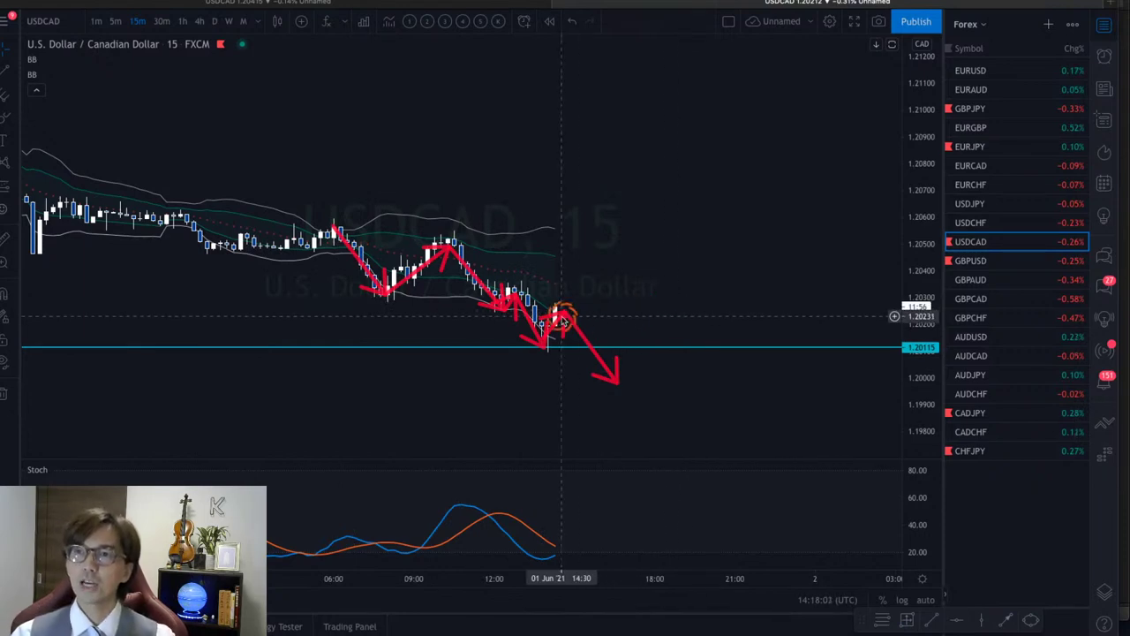
left_click_drag(577, 326, 616, 287)
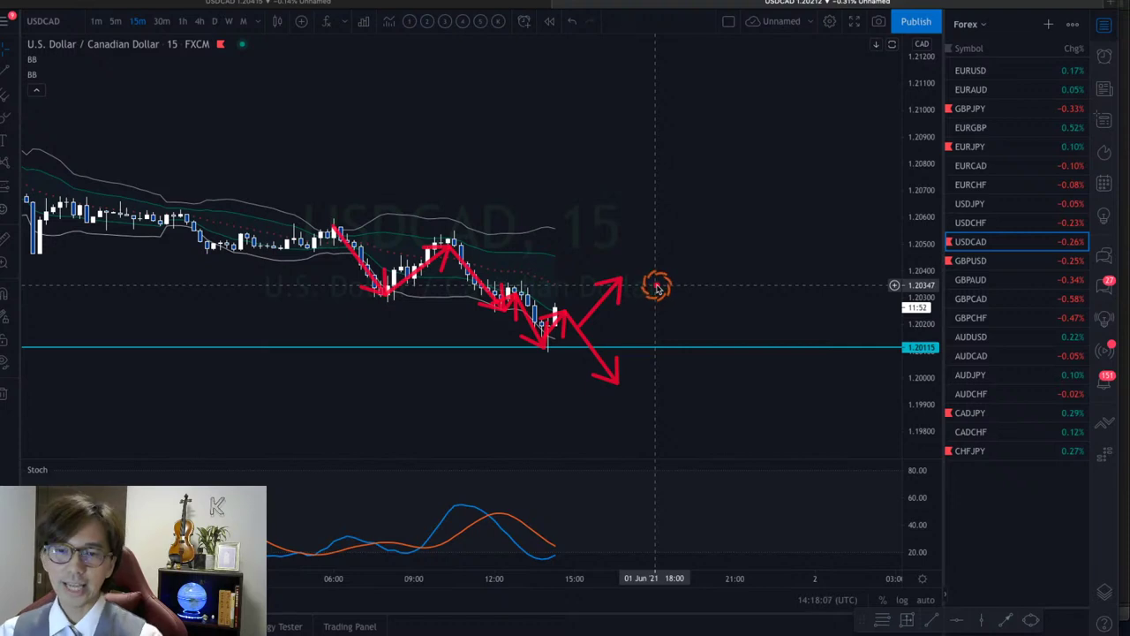
mouse_move(633, 265)
left_mouse_down()
mouse_move(651, 283)
mouse_move(633, 285)
left_mouse_up()
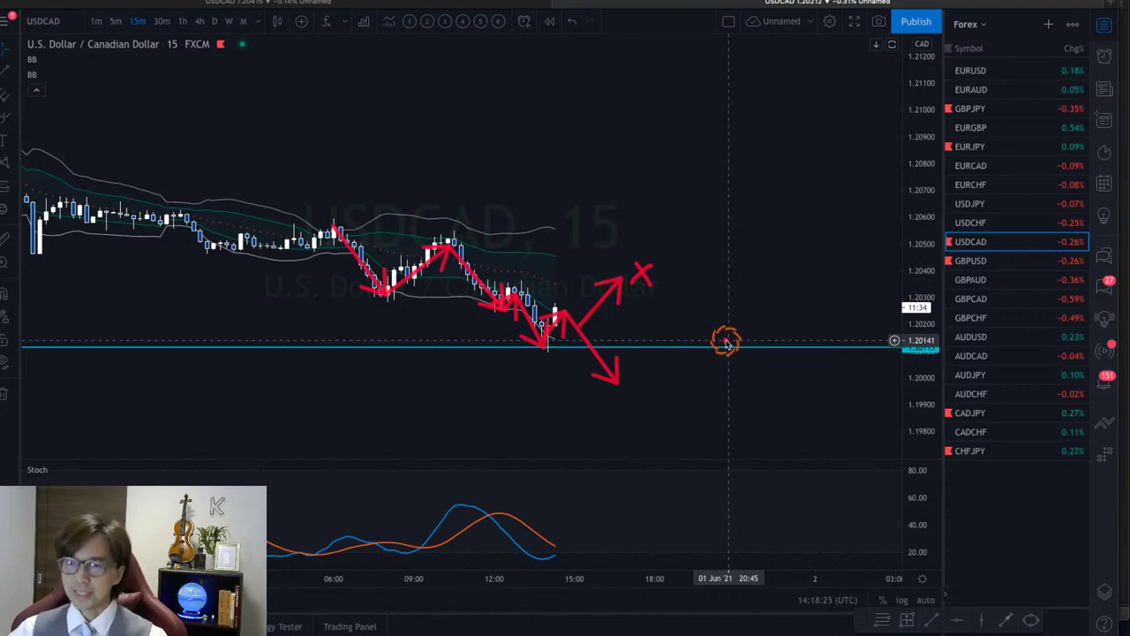
key("Escape")
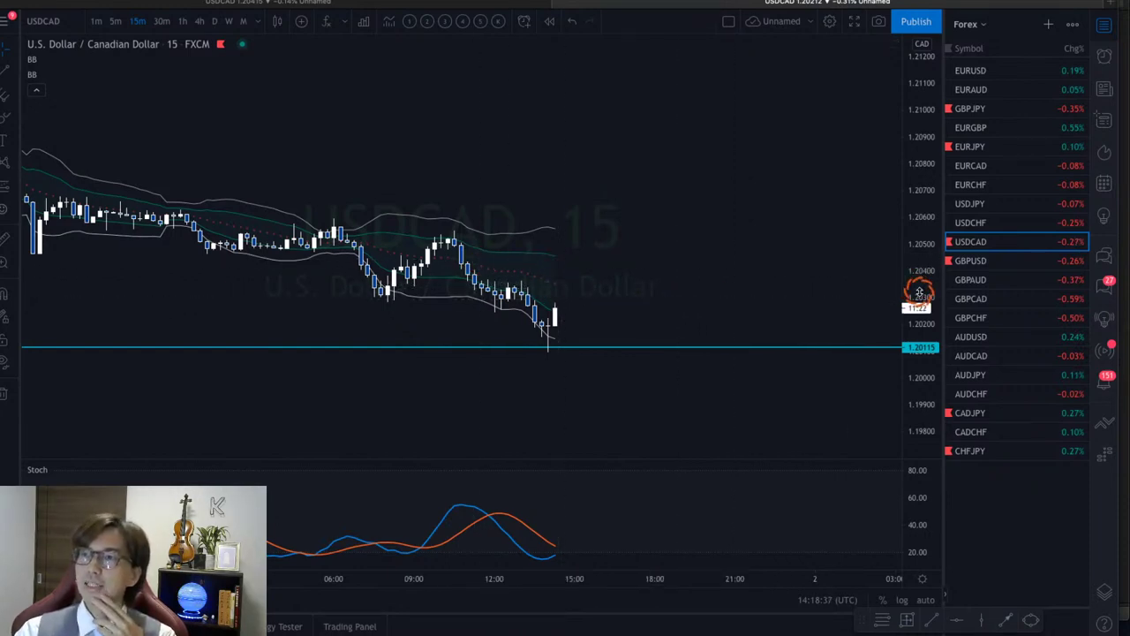
Enlarge the candles, sketch red strokes along falling highs and an X in the Stochastic pane, then erase them
left_click_drag(919, 293, 684, 244)
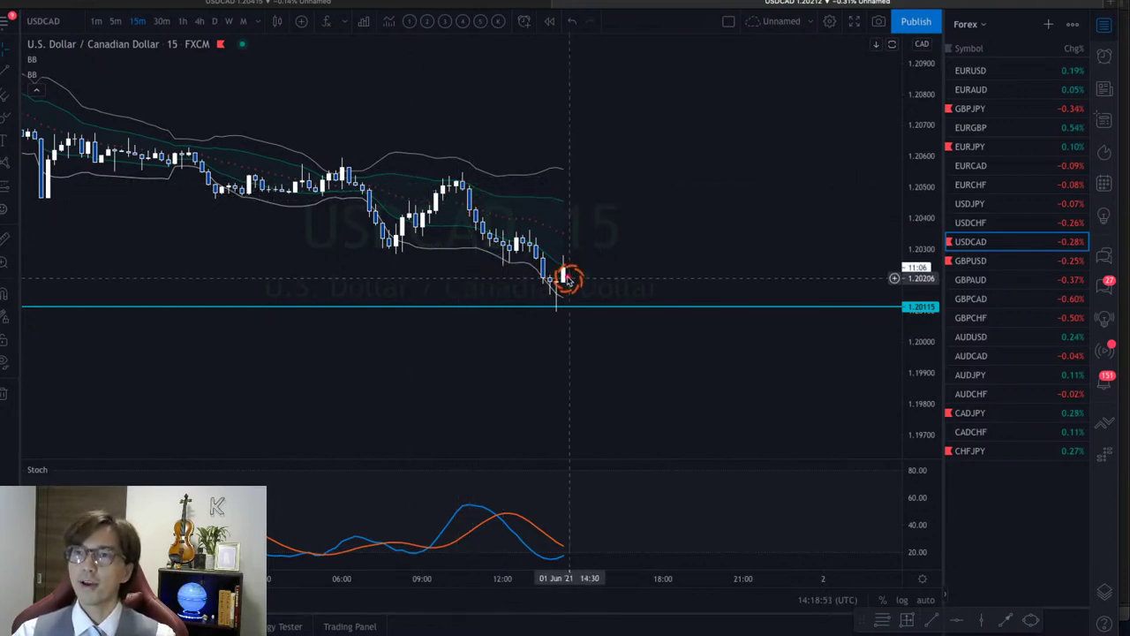
left_click_drag(519, 234, 578, 270)
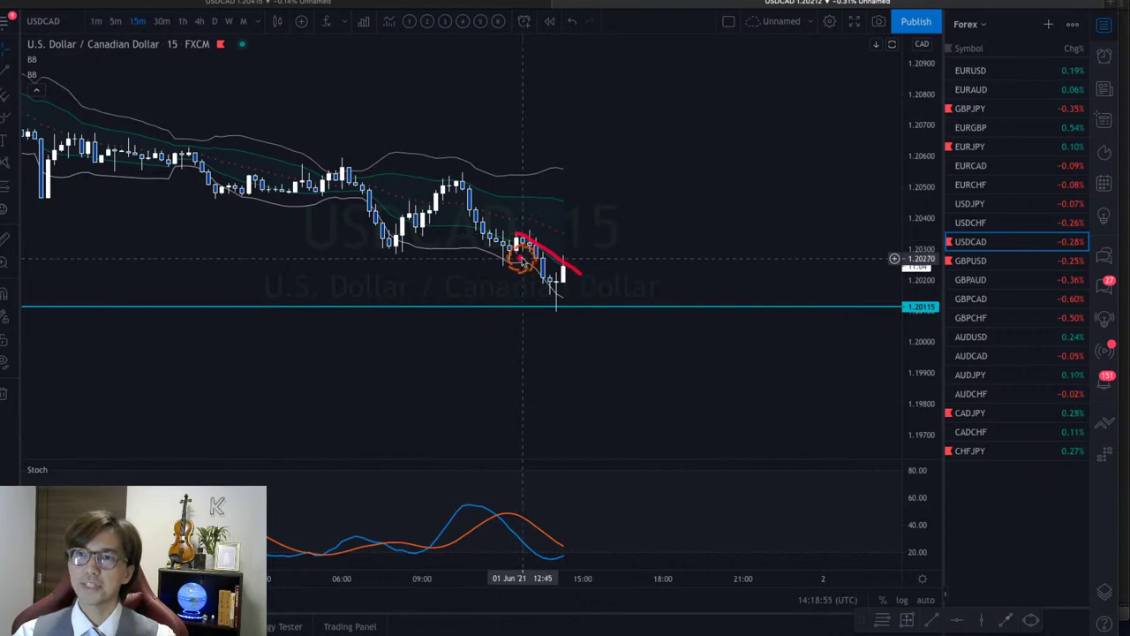
left_click_drag(499, 250, 566, 308)
mouse_move(535, 252)
left_mouse_down()
mouse_move(517, 247)
mouse_move(601, 318)
left_mouse_up()
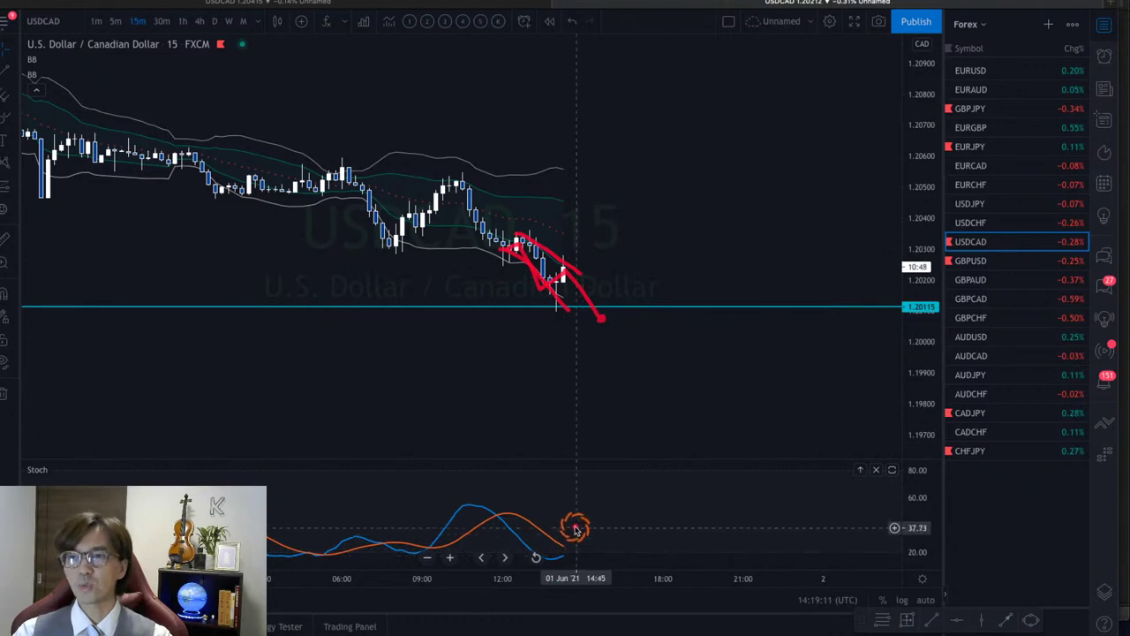
mouse_move(573, 516)
left_mouse_down()
mouse_move(606, 545)
mouse_move(574, 545)
left_mouse_up()
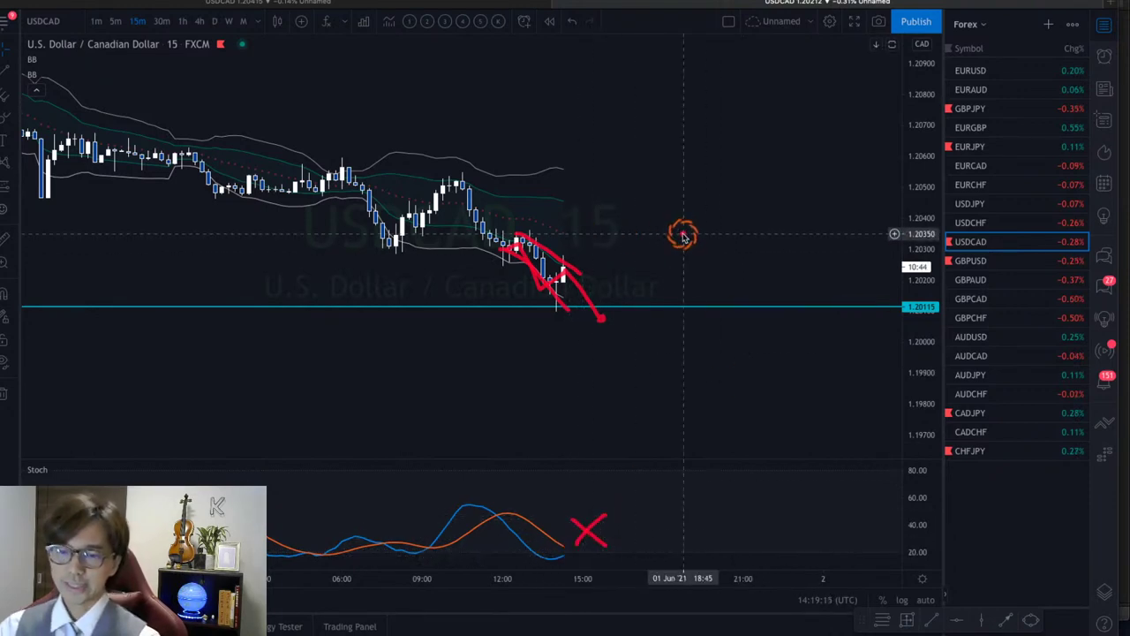
key("e")
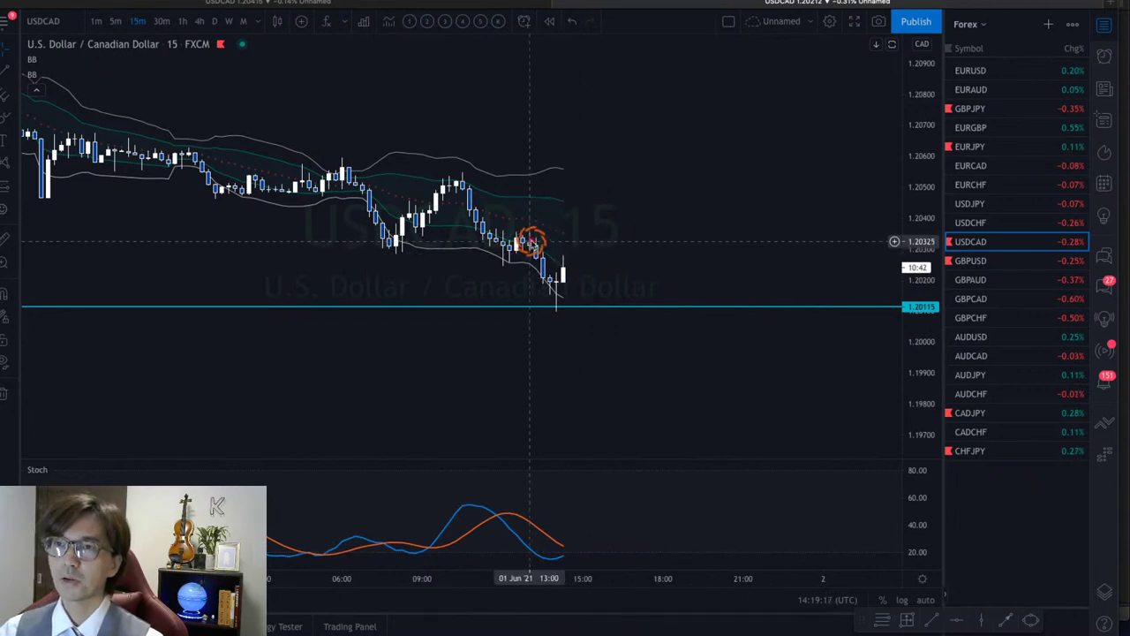
Draw and remove a red arrow to the last candle, then stretch the price scale taller
left_click_drag(530, 239, 551, 292)
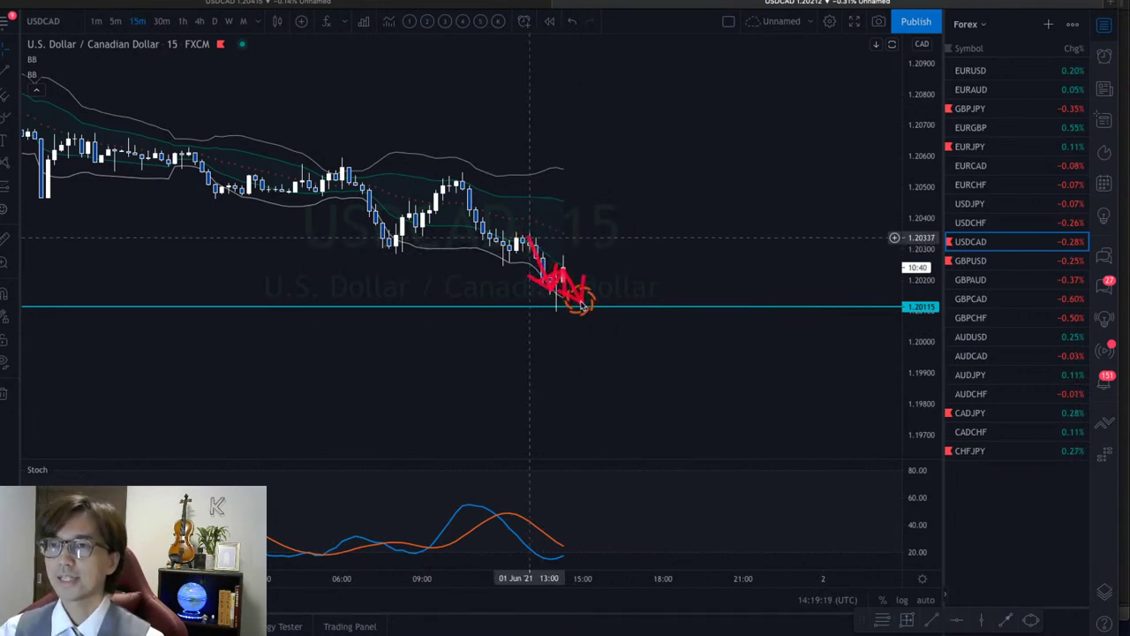
key("Escape")
left_click_drag(894, 262, 731, 234)
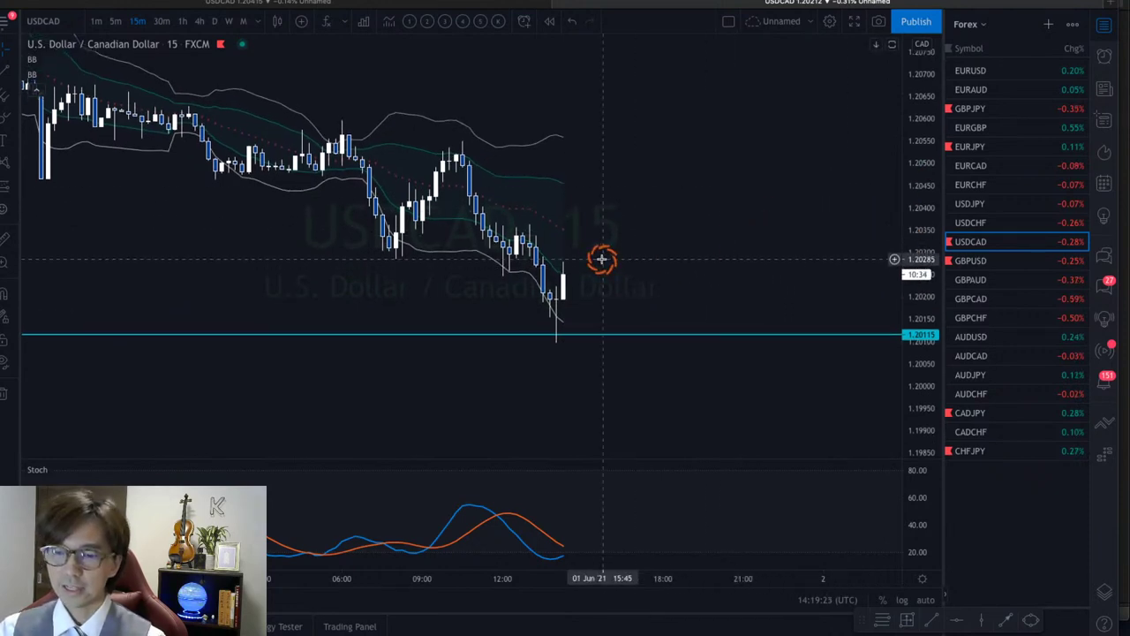
Add a horizontal line near 1.2028, circle the two lows on it, and draw a red down arrow
key("alt+h")
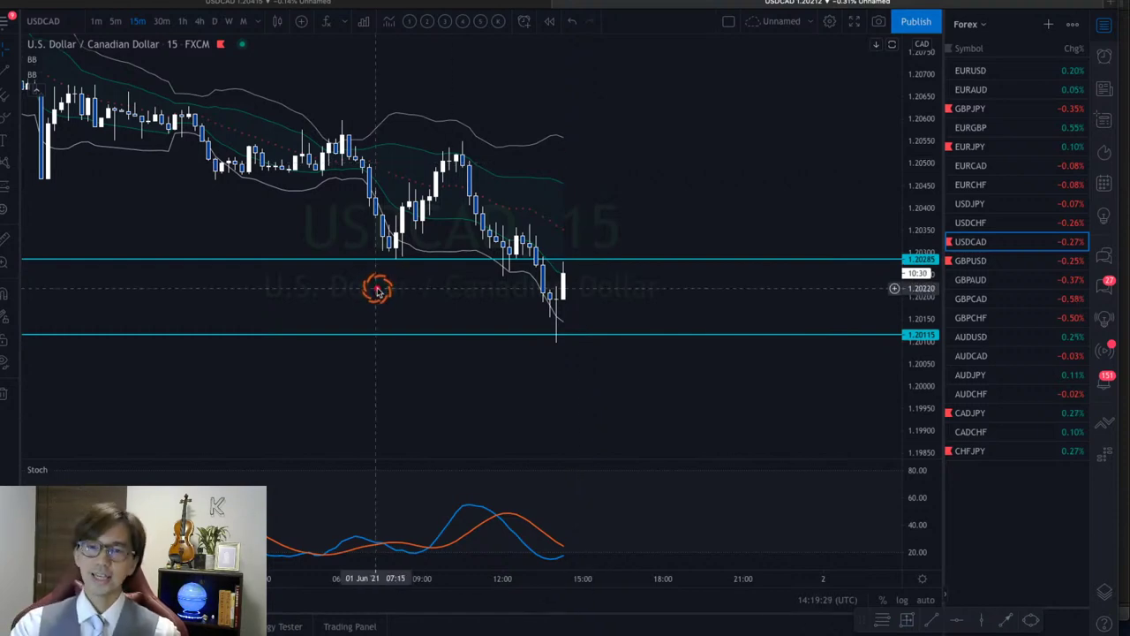
mouse_move(400, 268)
left_mouse_down()
mouse_move(384, 255)
mouse_move(398, 260)
left_mouse_up()
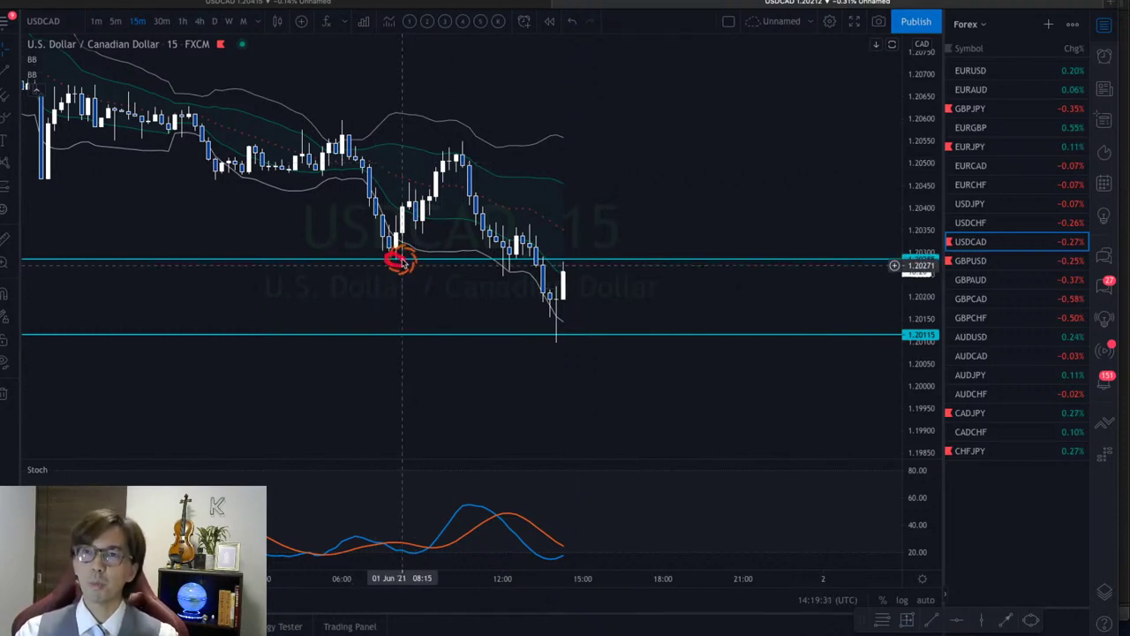
mouse_move(501, 274)
left_mouse_down()
mouse_move(522, 250)
mouse_move(514, 265)
mouse_move(503, 256)
left_mouse_up()
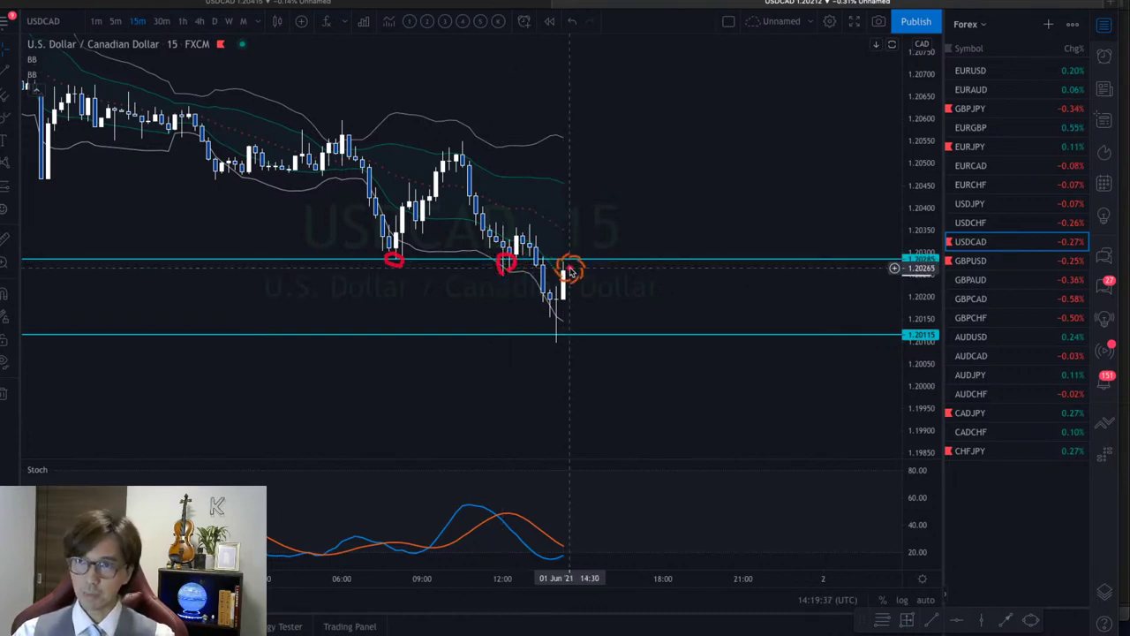
left_click_drag(567, 265, 593, 320)
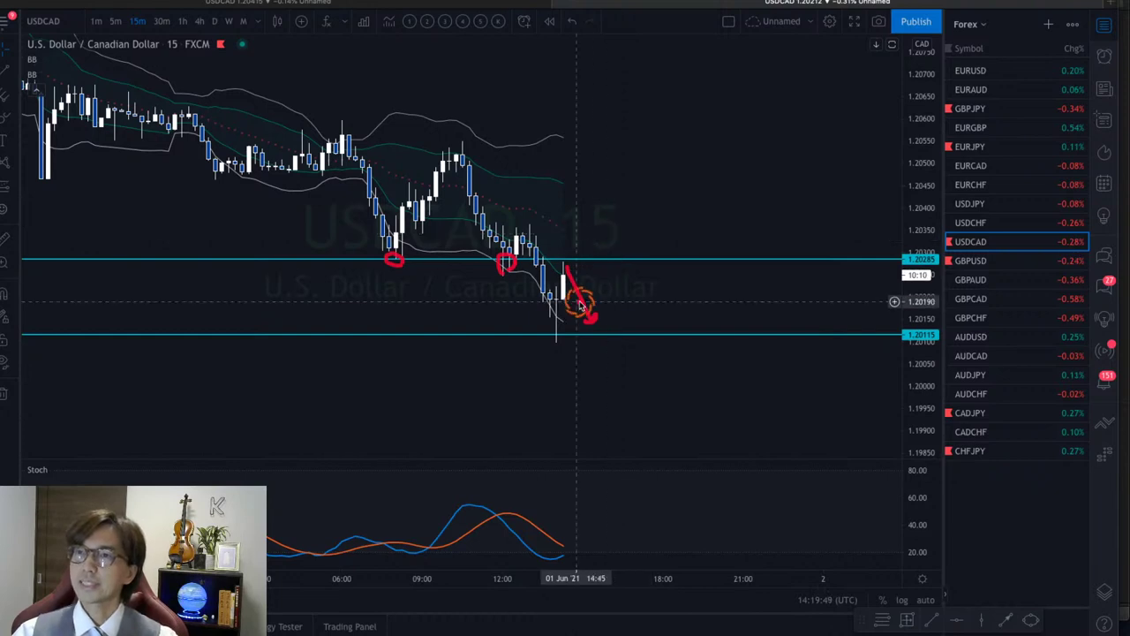
Clear old marks, mark 1.2022 and 1.2009 in red, and draw a falling arrow to the expected dip
key("Escape")
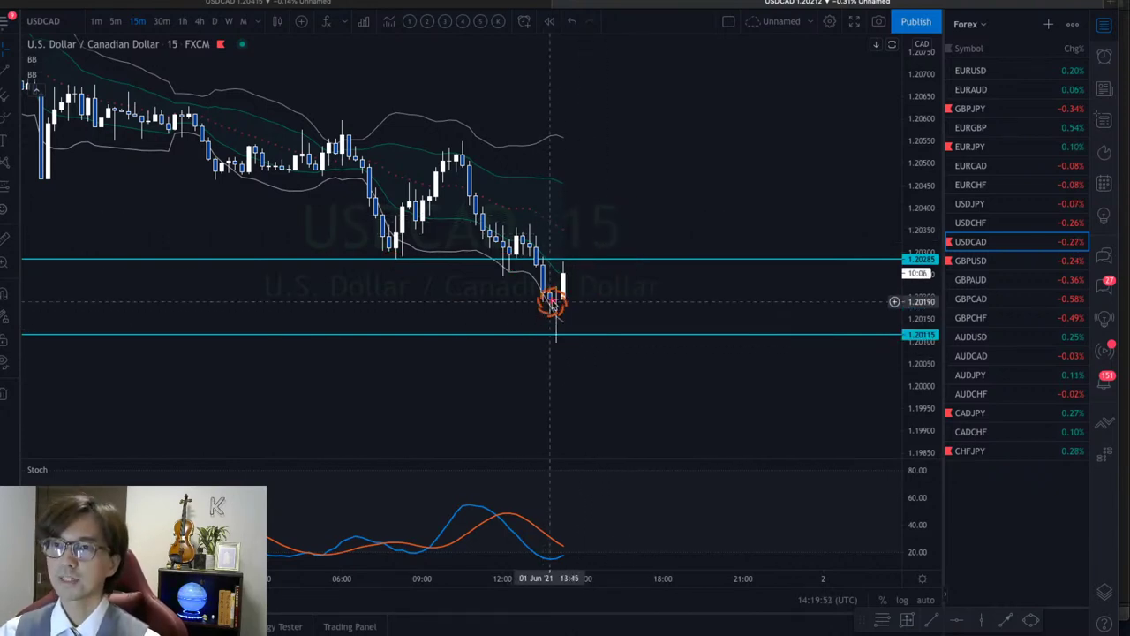
left_click_drag(540, 285, 580, 287)
left_click_drag(538, 344, 579, 345)
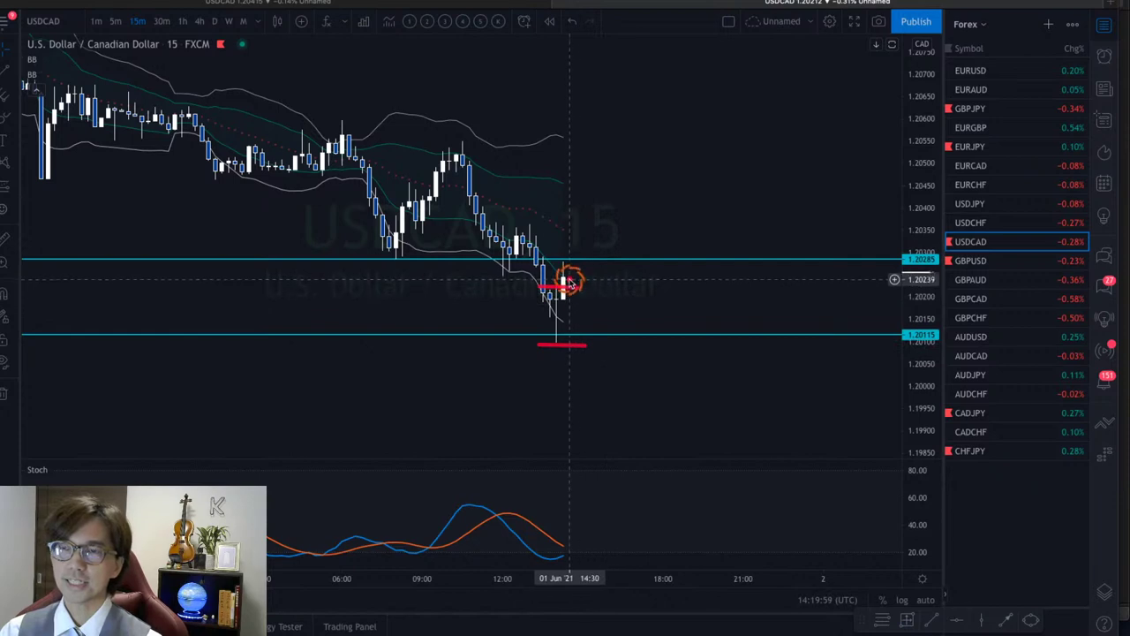
left_click_drag(568, 278, 607, 384)
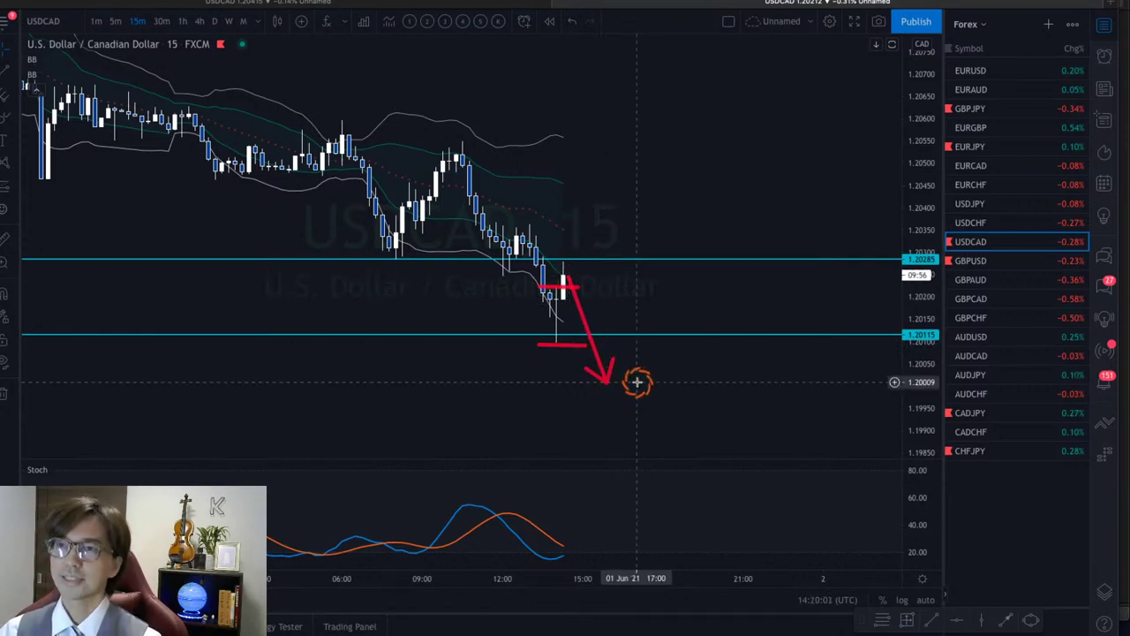
mouse_move(568, 363)
left_mouse_down()
mouse_move(658, 357)
mouse_move(634, 378)
left_mouse_up()
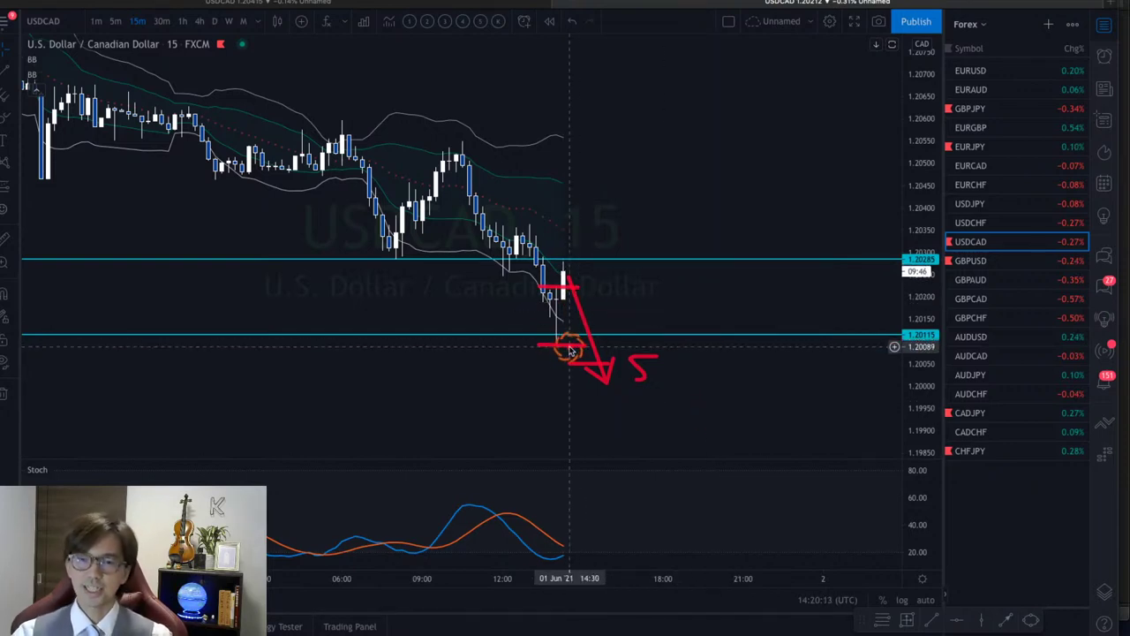
Lower the support line to the marked low and draw red arrows showing an upward bounce
mouse_move(569, 349)
left_mouse_down()
mouse_move(609, 356)
mouse_move(596, 339)
mouse_move(673, 348)
mouse_move(656, 344)
left_mouse_up()
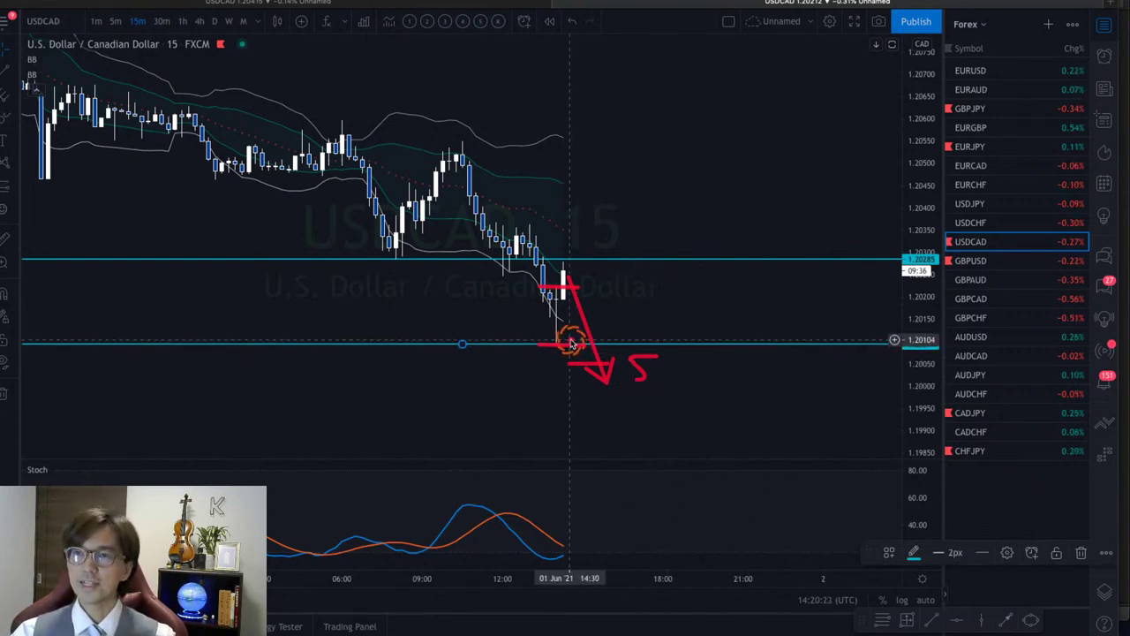
left_click_drag(774, 429, 896, 357)
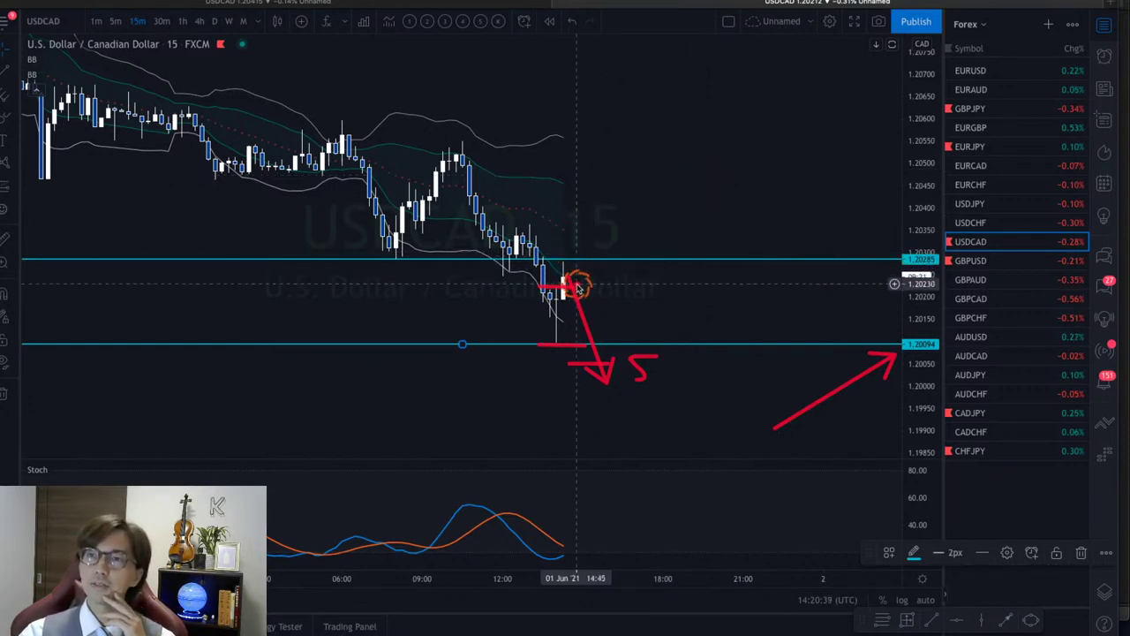
mouse_move(565, 296)
left_mouse_down()
mouse_move(606, 253)
mouse_move(630, 265)
mouse_move(671, 207)
left_mouse_up()
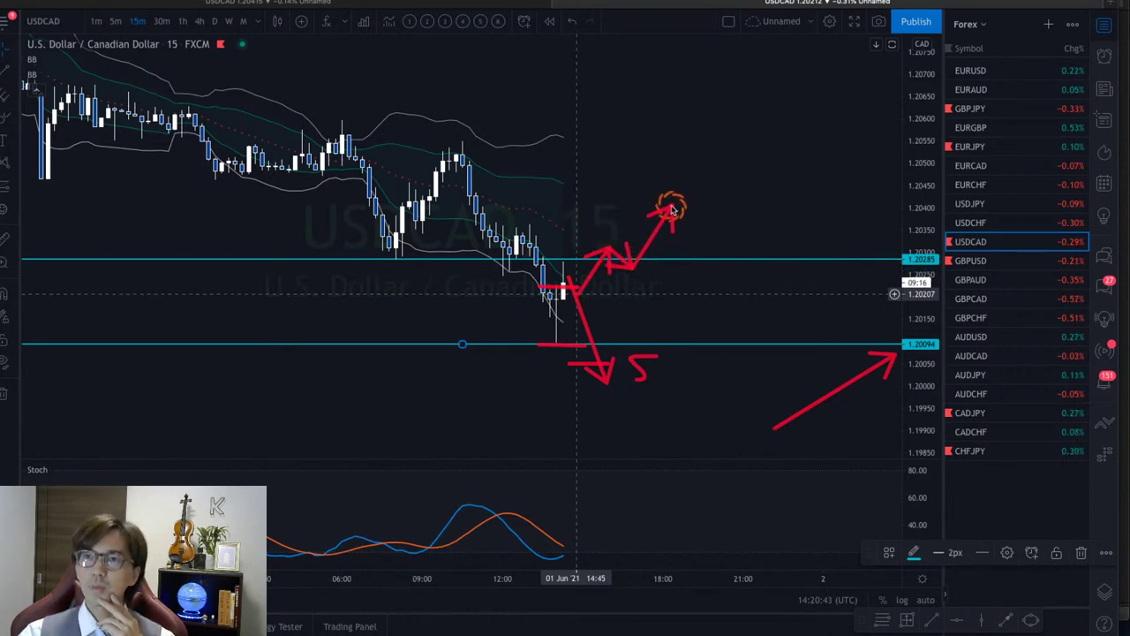
Add horizontal levels at 1.20370 and 1.20568, crossing out the up arrow's tip with an X
left_click(534, 221)
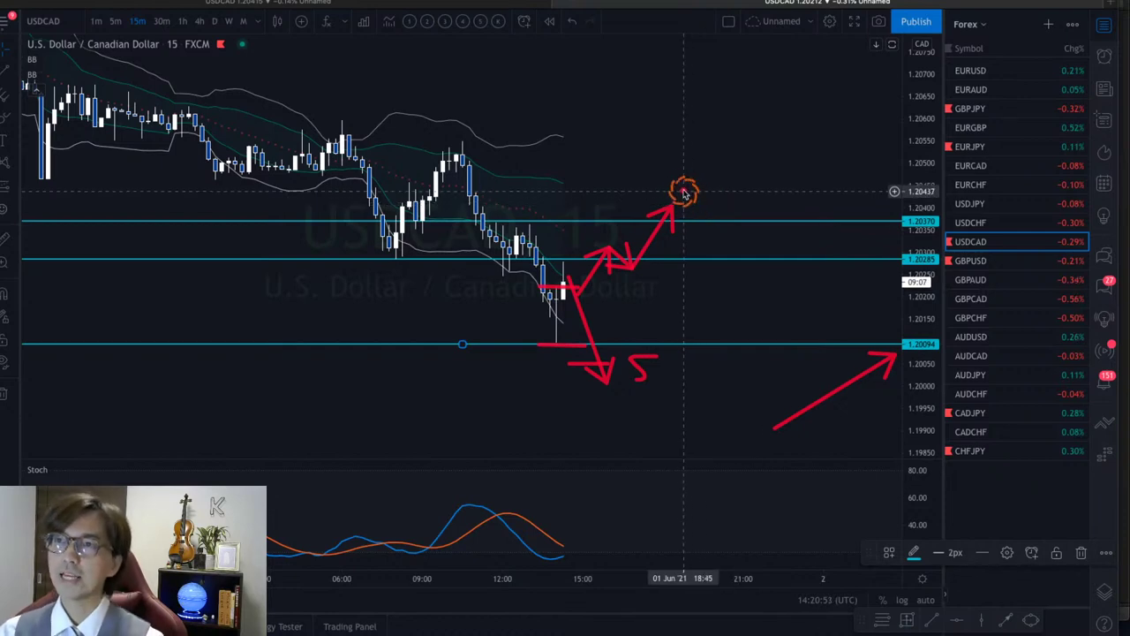
mouse_move(681, 189)
left_mouse_down()
mouse_move(702, 216)
mouse_move(677, 222)
left_mouse_up()
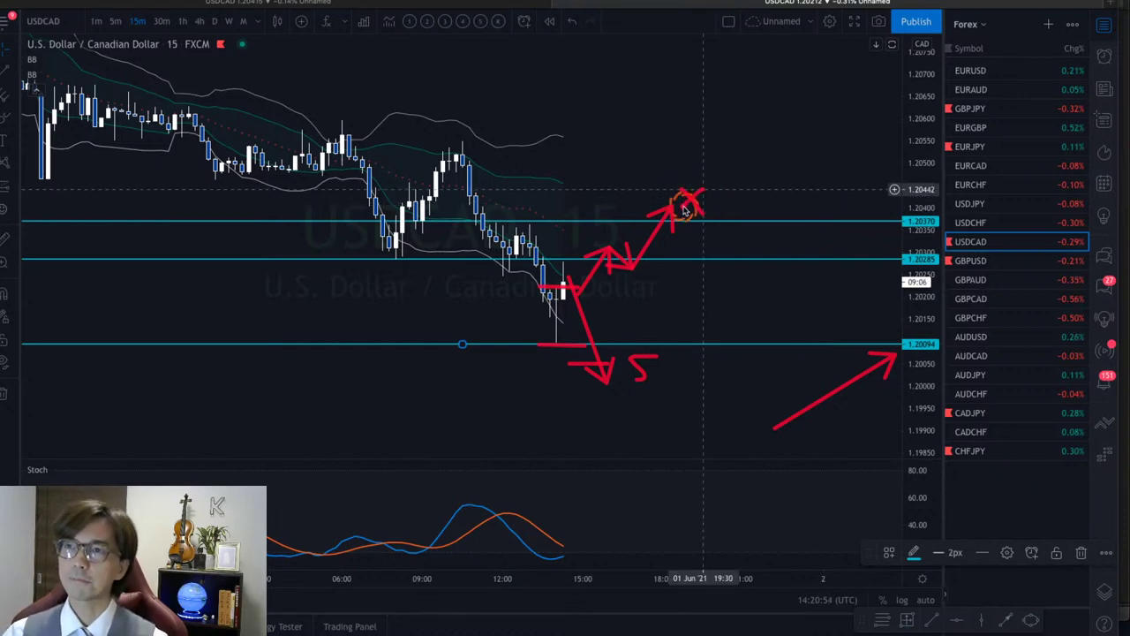
left_click(543, 133)
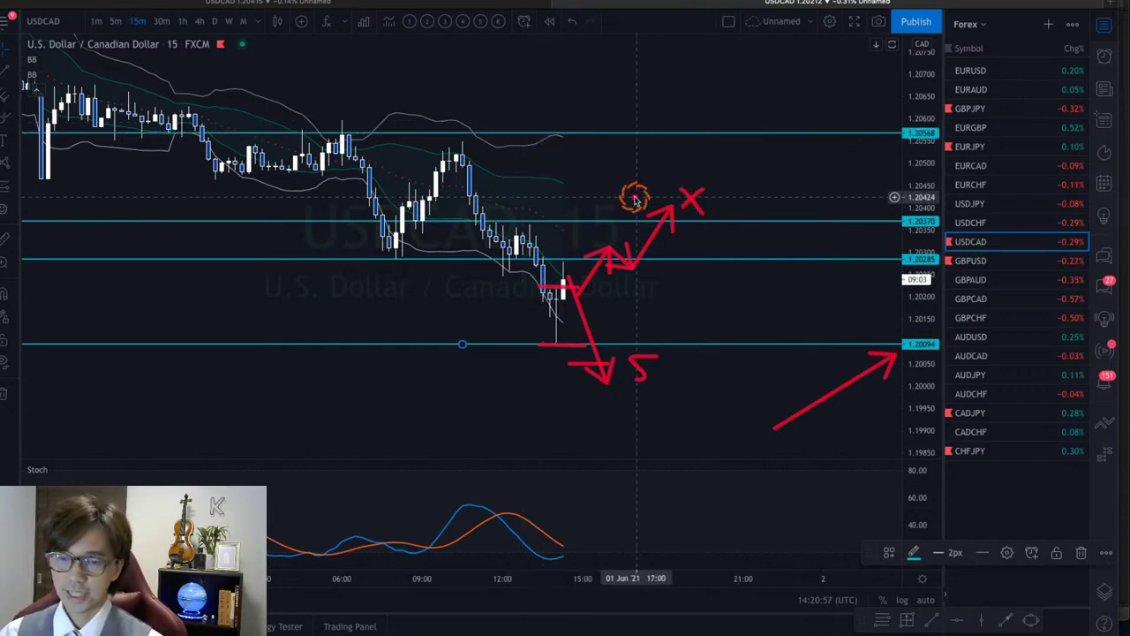
Draw a red arrow up to 1.20568, circle the earlier peak, and X the new arrow's tip
left_click_drag(662, 221, 729, 114)
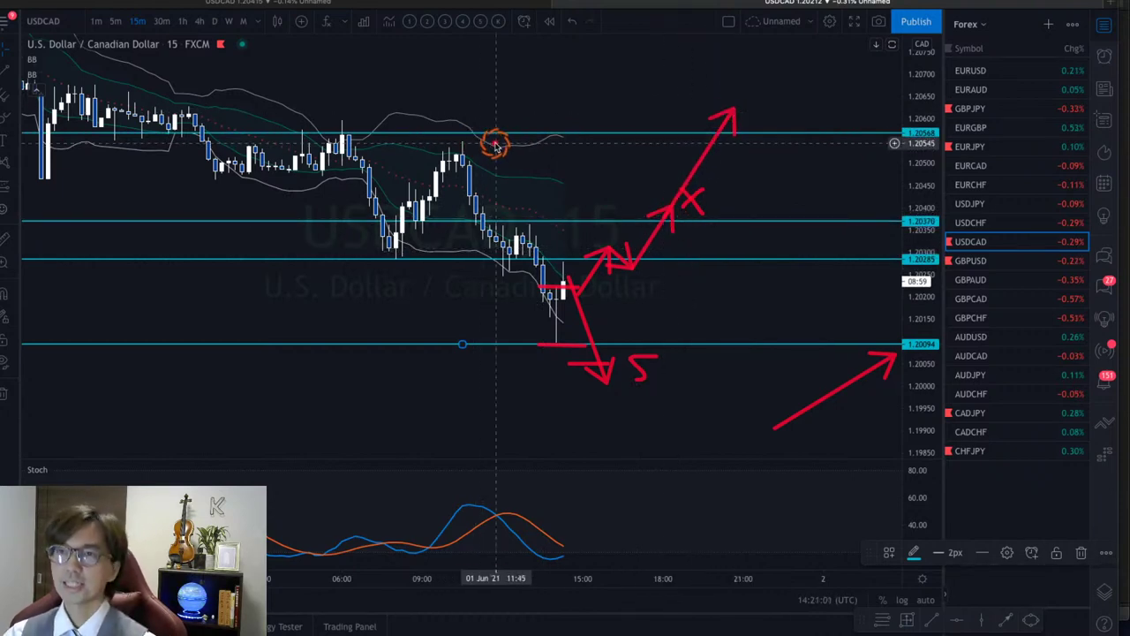
left_click_drag(450, 145, 470, 143)
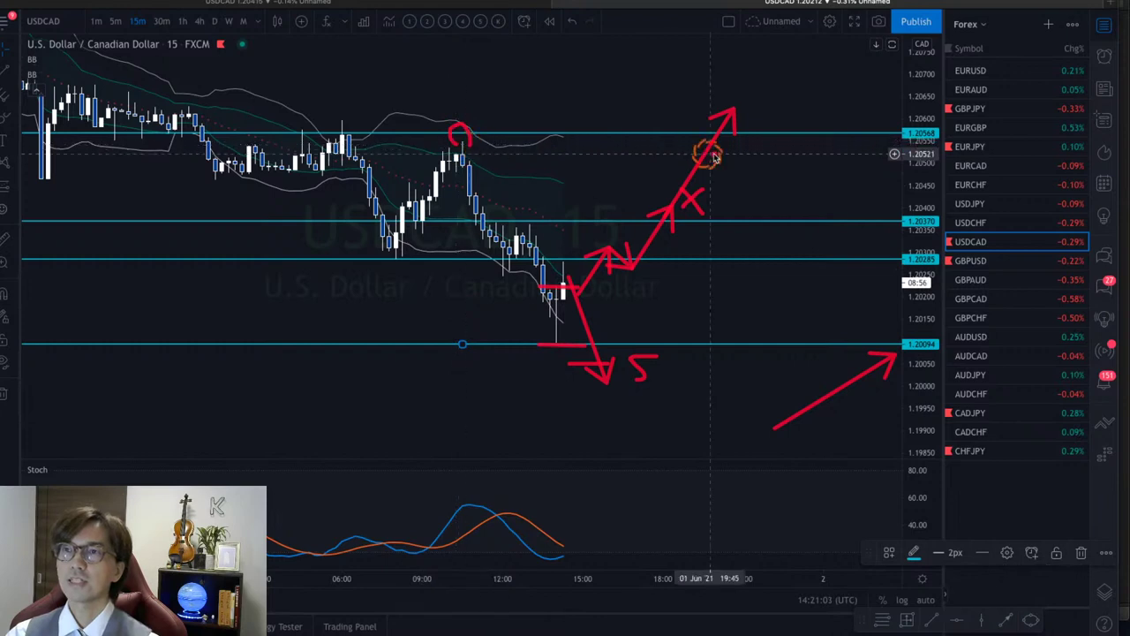
mouse_move(736, 108)
left_mouse_down()
mouse_move(755, 125)
mouse_move(740, 127)
left_mouse_up()
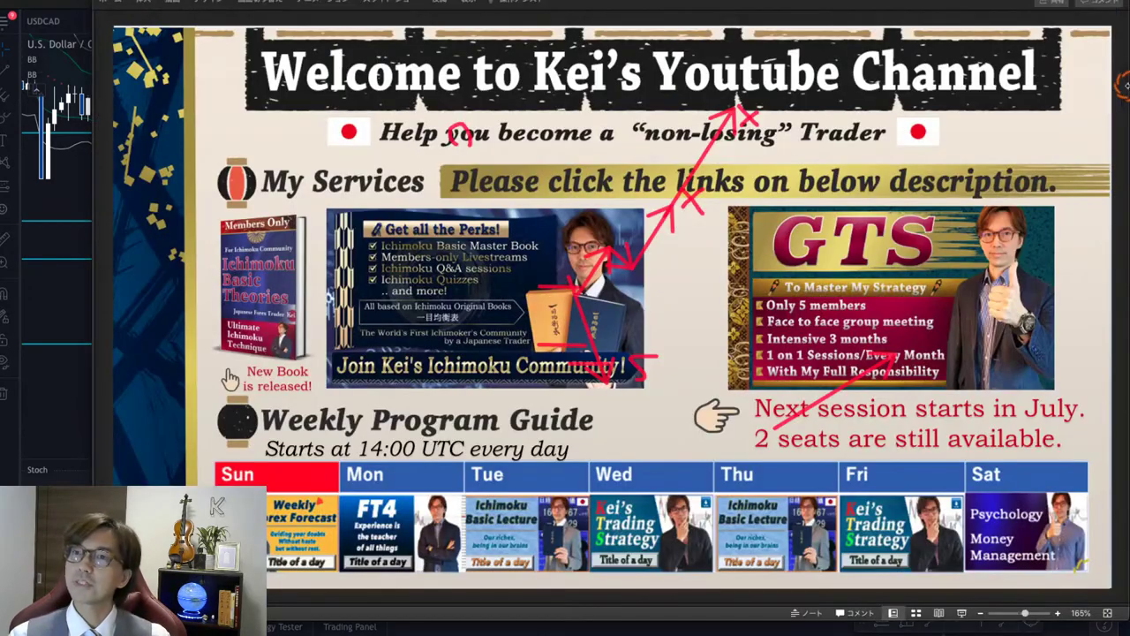
Switch to the PowerPoint channel welcome slide with Alt+Tab
key("alt+Tab")
Clear the red annotations and underline the join-the-community banner on the welcome slide
key("Escape")
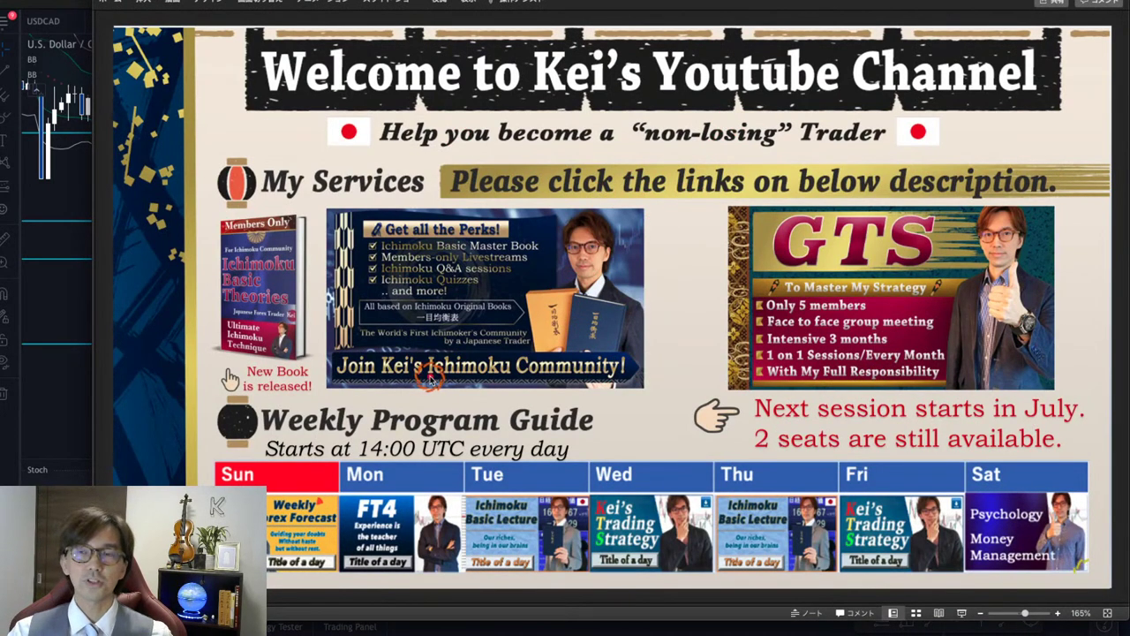
mouse_move(422, 380)
left_mouse_down()
mouse_move(658, 380)
mouse_move(646, 390)
left_mouse_up()
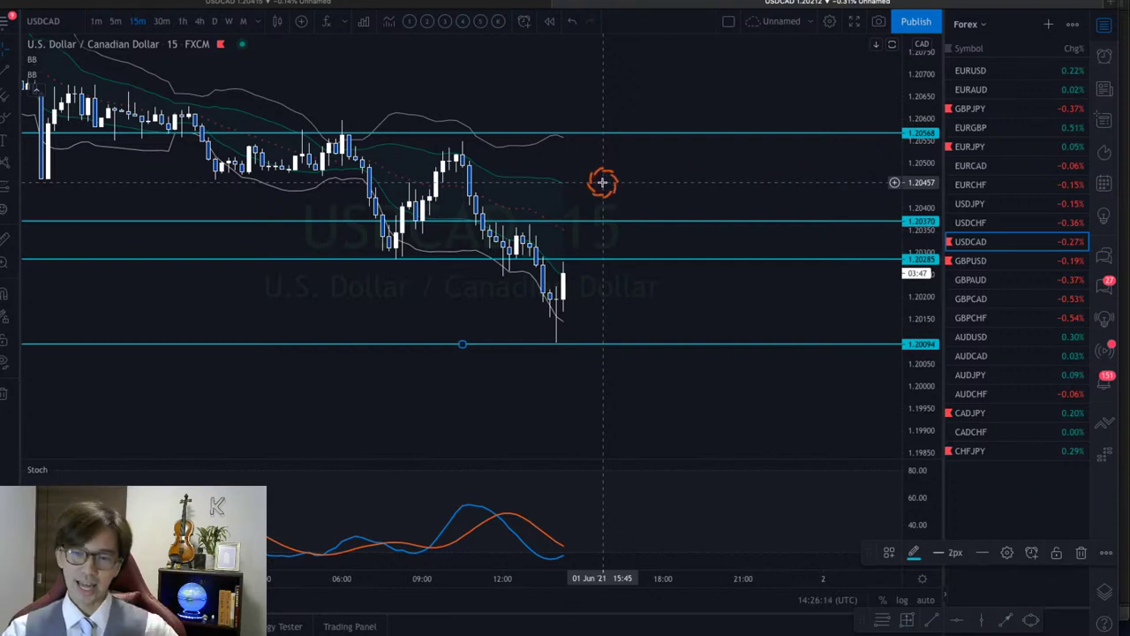
Switch to 5-minute candles, stretch the price scale, and draw a red arrow and line just above 1.2020
left_click(115, 21)
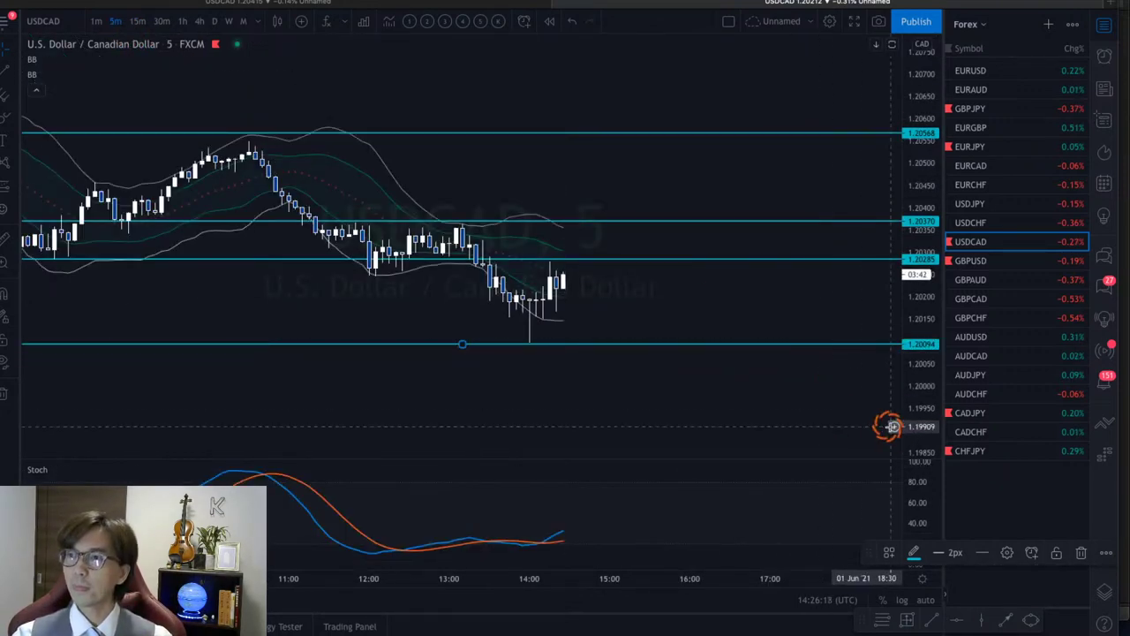
left_click_drag(918, 430, 915, 374)
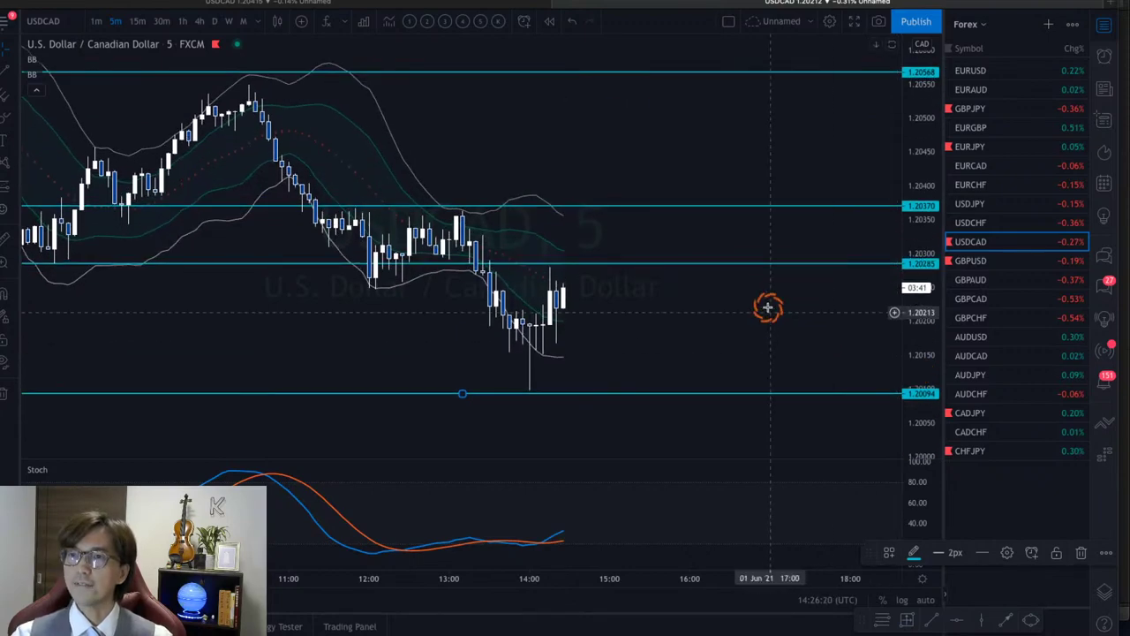
left_click_drag(898, 243, 898, 235)
left_click_drag(910, 154, 657, 141)
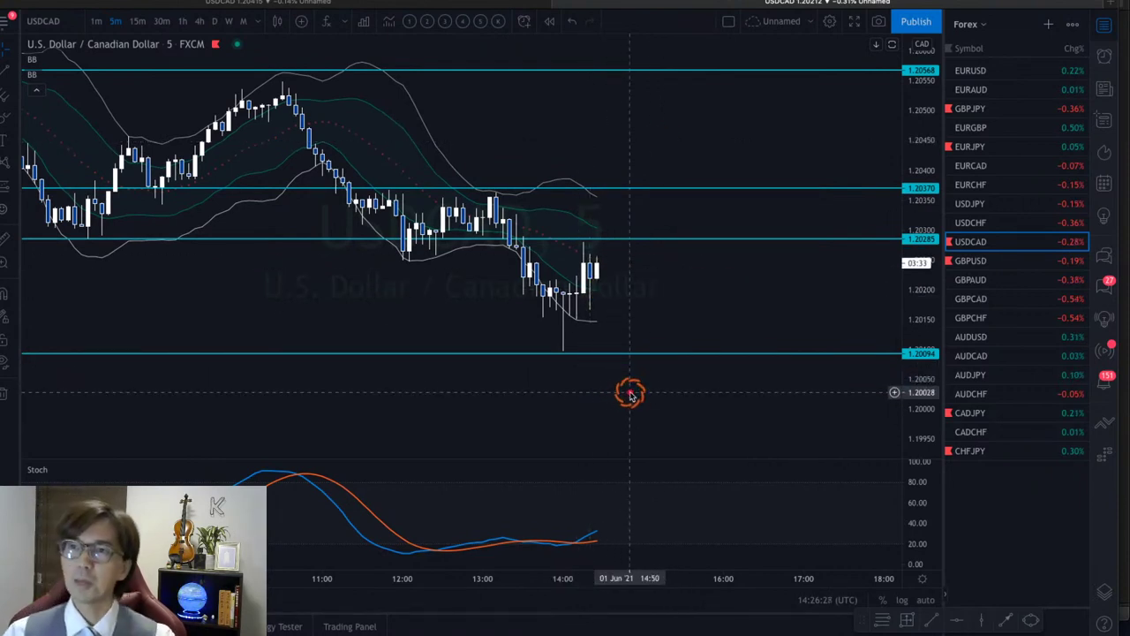
left_click_drag(631, 392, 569, 323)
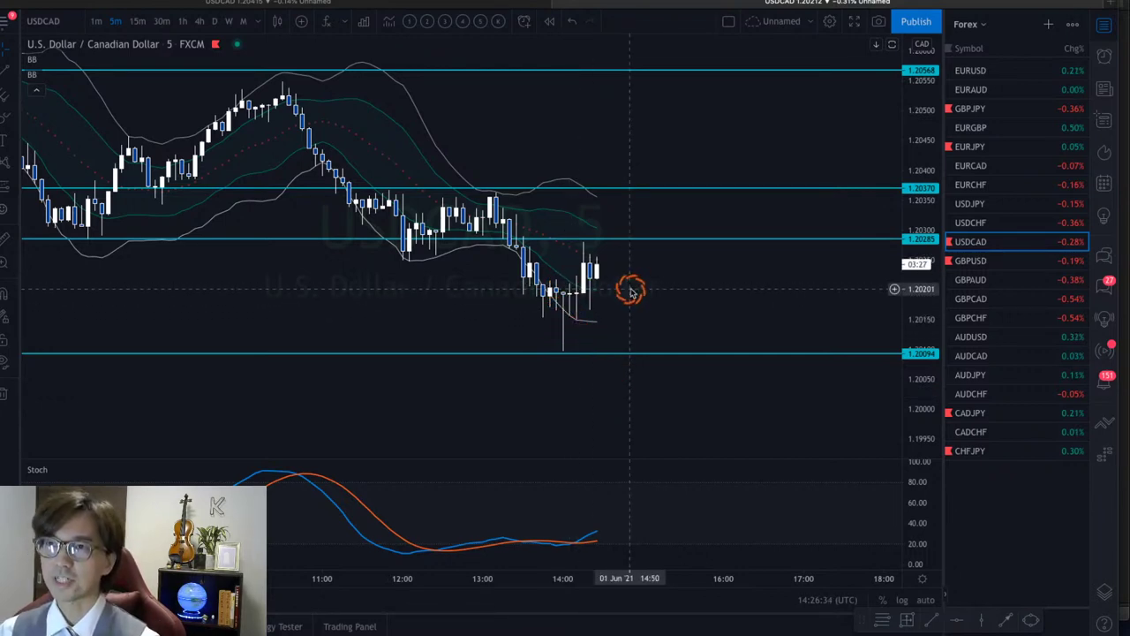
left_click_drag(530, 283, 626, 285)
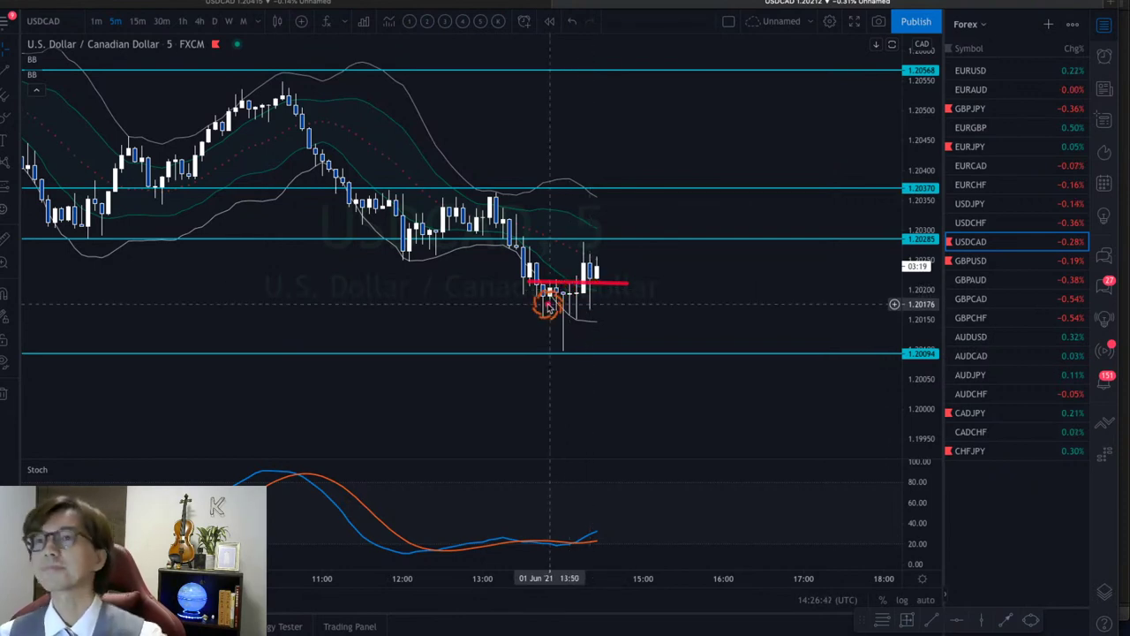
Brush a red up arrow from the lows, a two-leg red arrow falling past 1.20094, and a red X on Stoch
left_click_drag(545, 305, 581, 266)
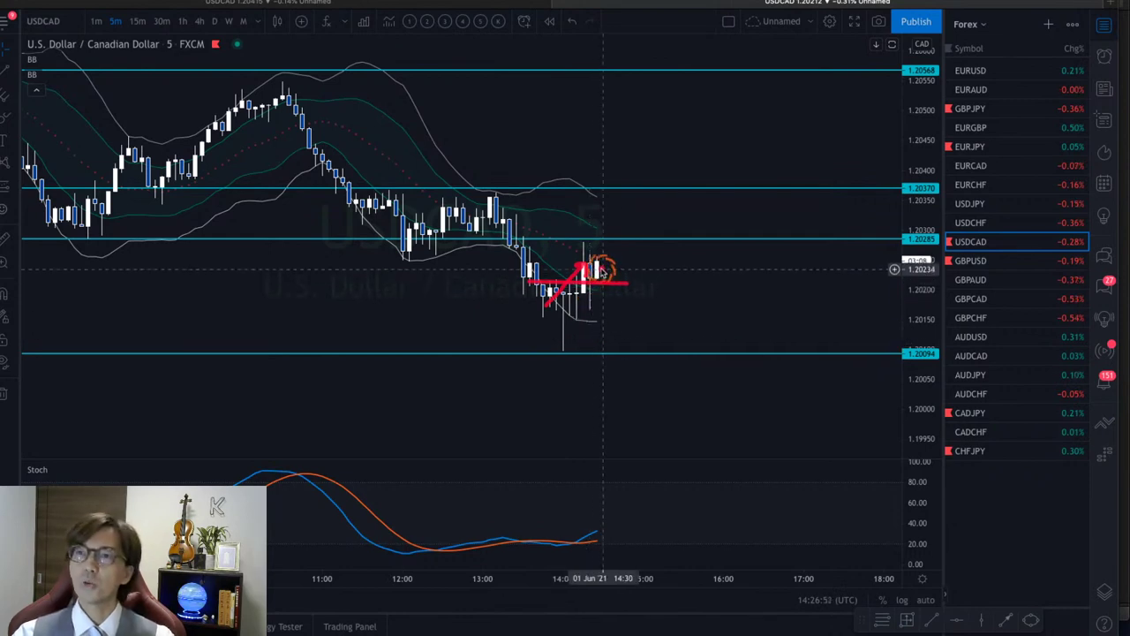
left_click_drag(590, 262, 630, 221)
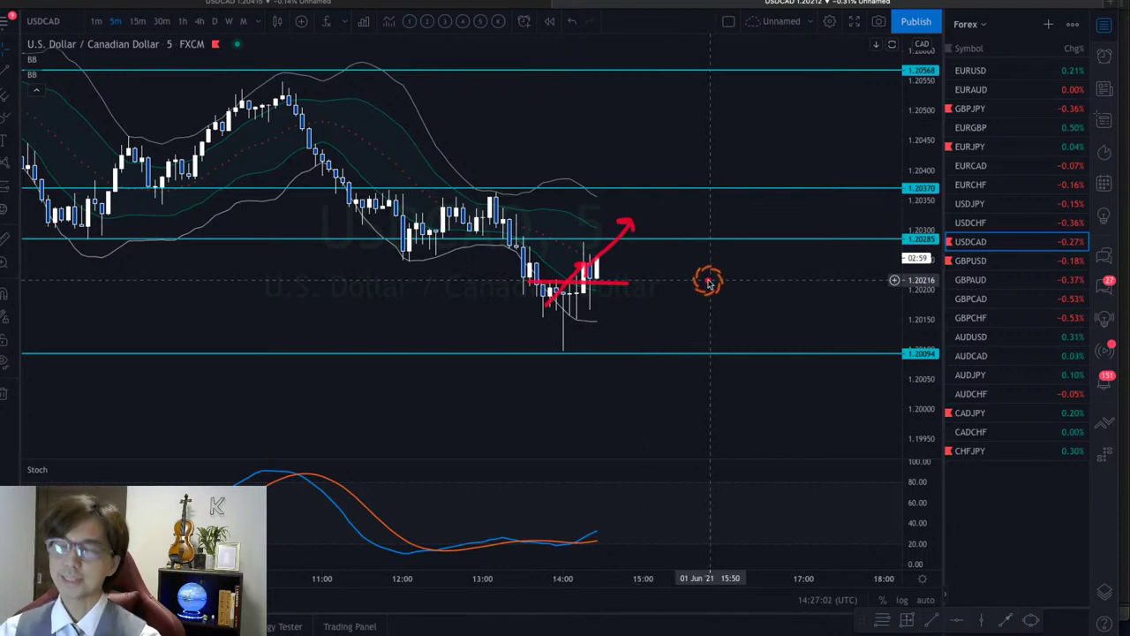
left_click_drag(606, 259, 649, 376)
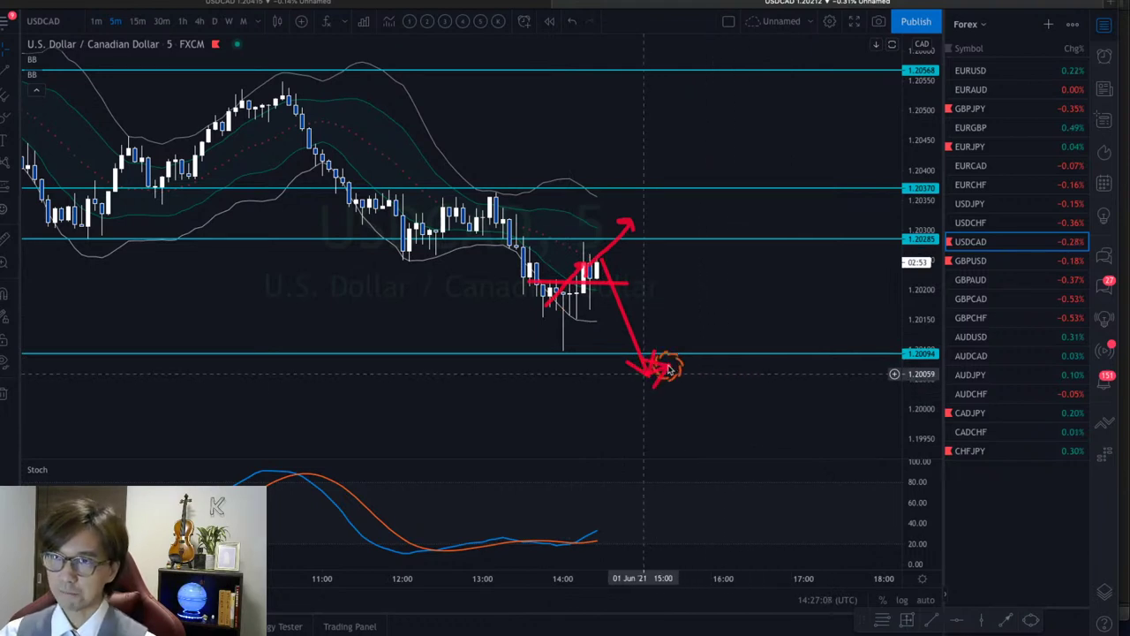
left_click_drag(669, 369, 713, 431)
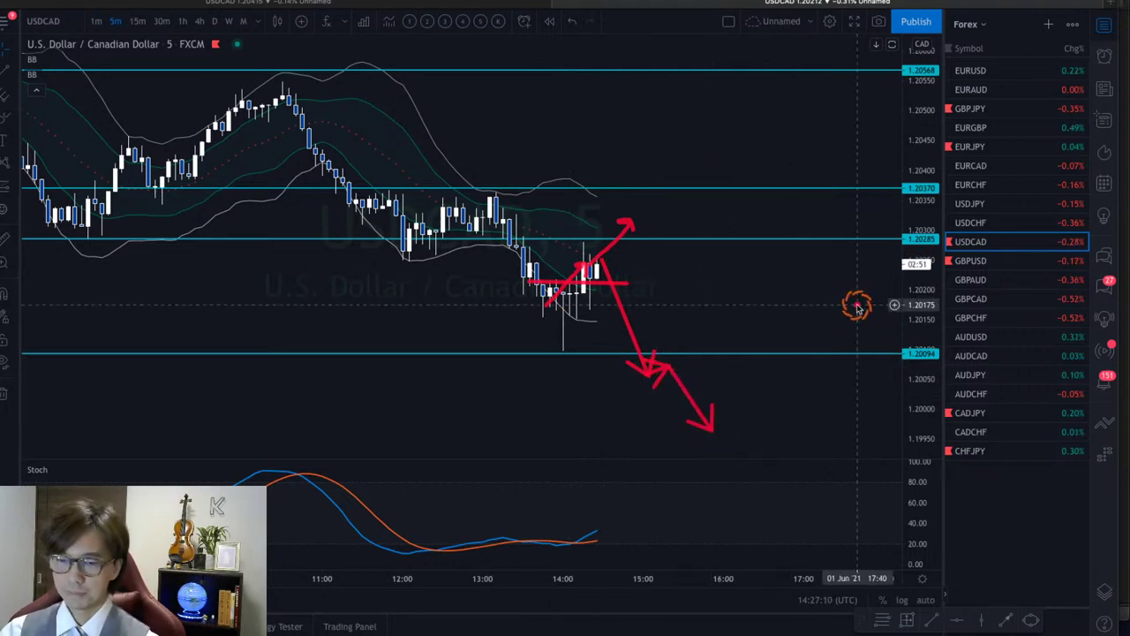
mouse_move(580, 551)
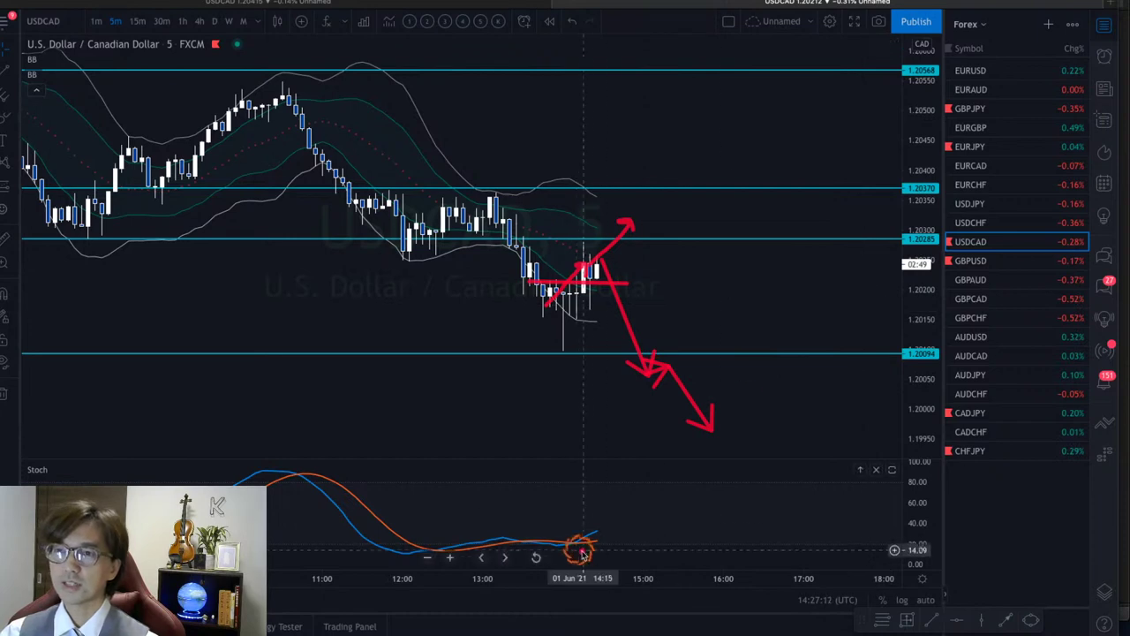
mouse_move(598, 504)
left_mouse_down()
mouse_move(633, 539)
mouse_move(601, 540)
left_mouse_up()
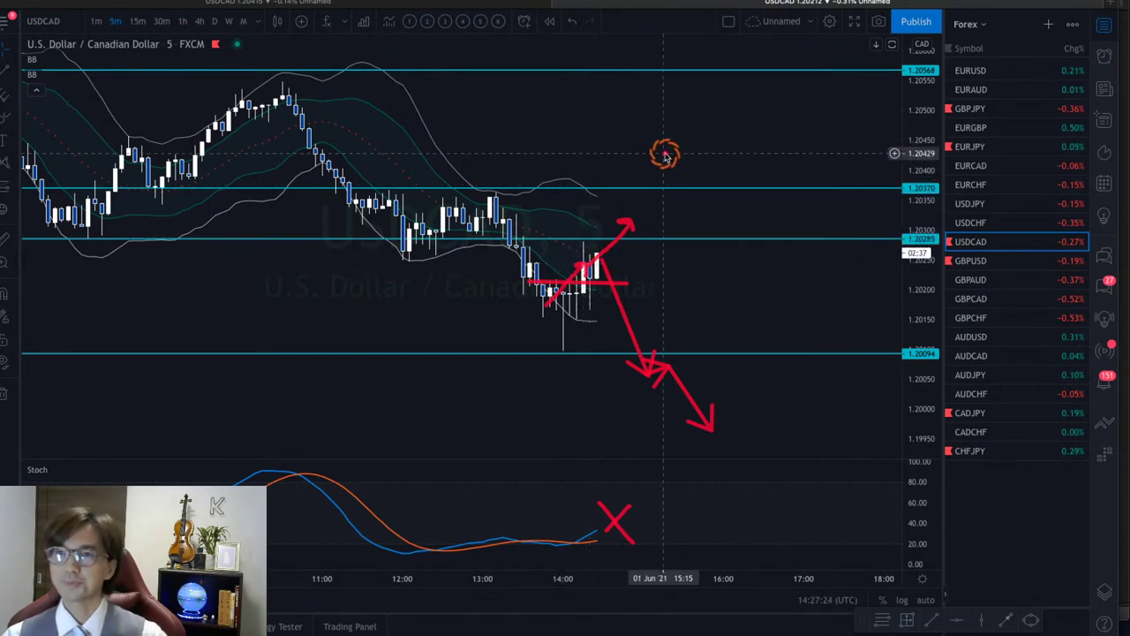
Delete the 1.20370 and 1.20568 horizontal lines and add a horizontal line at 1.20260
key("Escape")
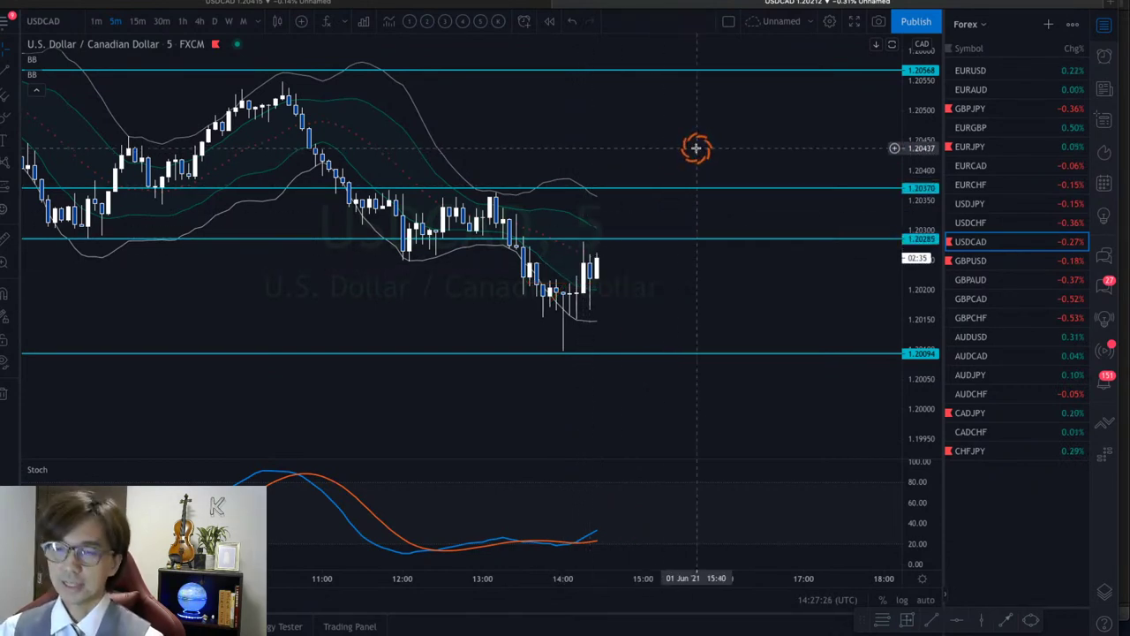
left_click(691, 189)
key("Delete")
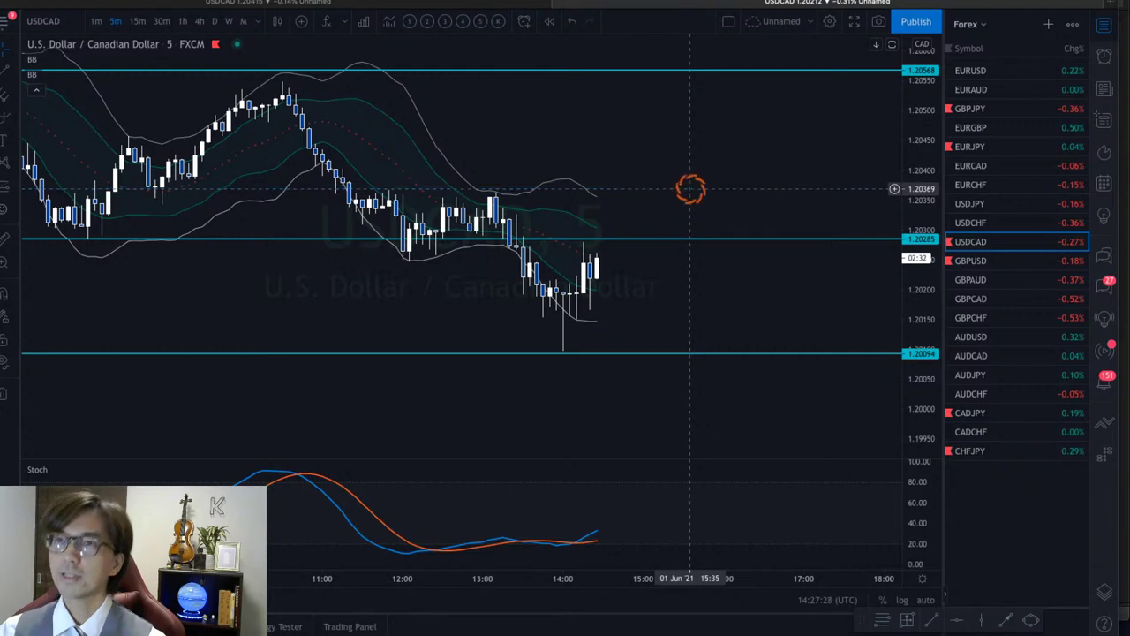
left_click(602, 71)
key("Delete")
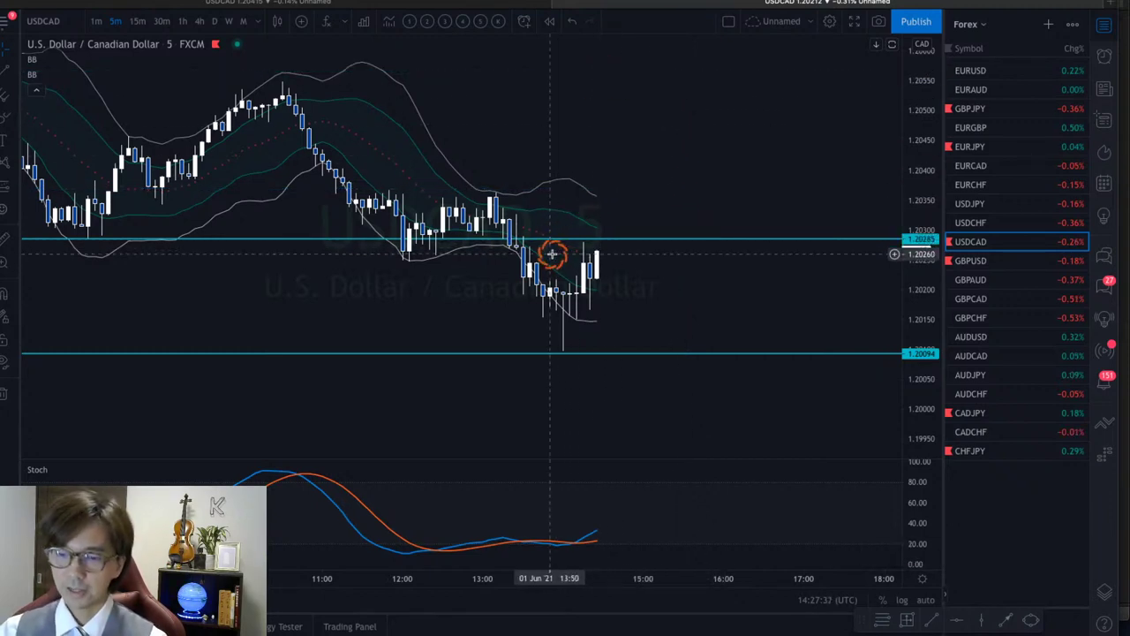
key("alt+h")
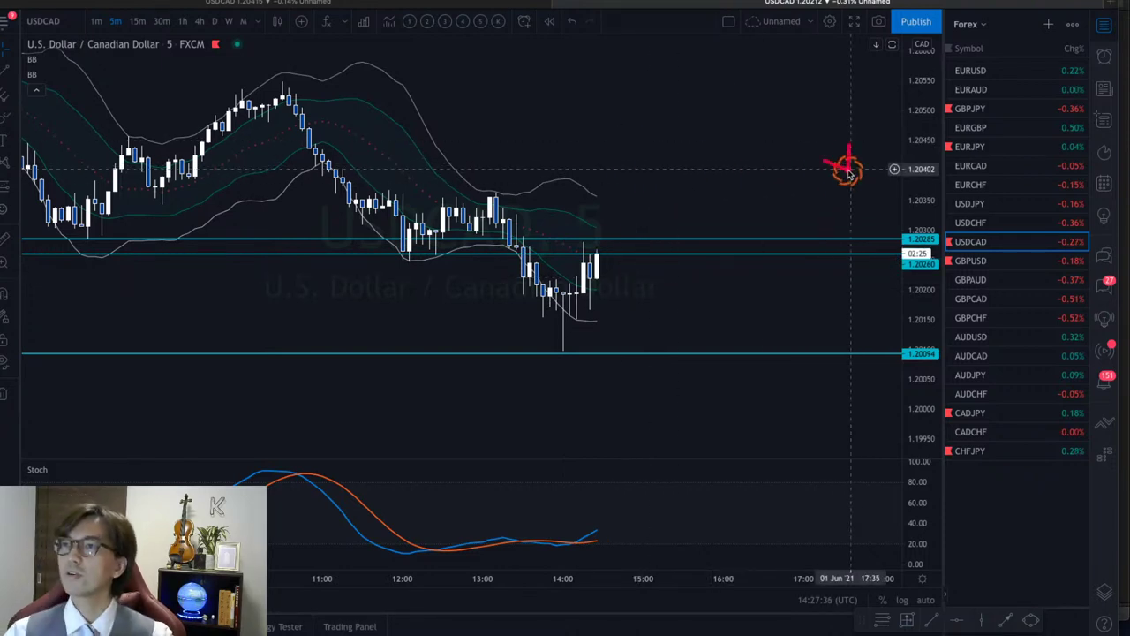
Brush red arrows toward 1.20285 and 1.20260, box the zone touches, and draw a falling arrow
left_click_drag(849, 169, 898, 230)
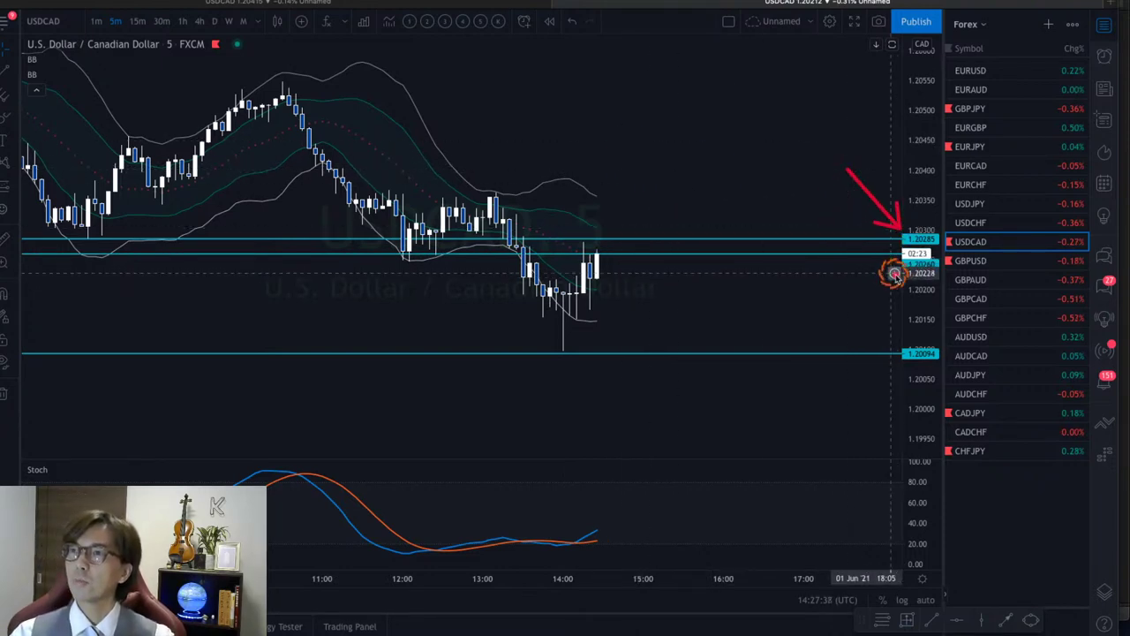
left_click_drag(836, 315, 892, 278)
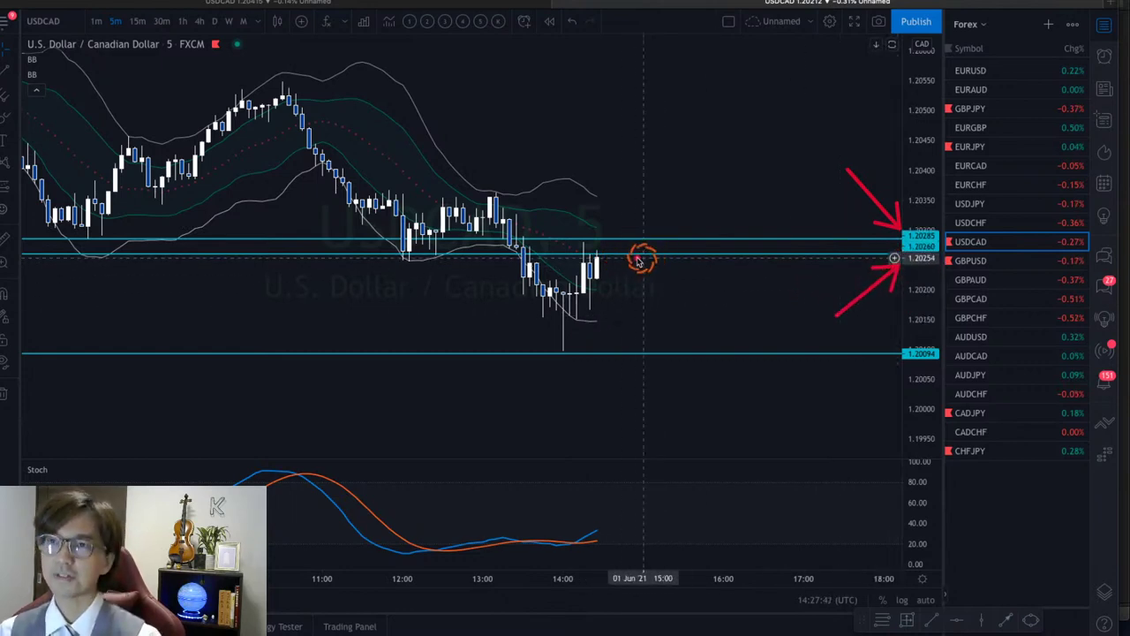
mouse_move(550, 257)
left_mouse_down()
mouse_move(642, 256)
mouse_move(547, 235)
mouse_move(541, 255)
left_mouse_up()
mouse_move(378, 256)
left_mouse_down()
mouse_move(419, 257)
mouse_move(446, 238)
mouse_move(392, 239)
left_mouse_up()
mouse_move(60, 245)
left_mouse_down()
mouse_move(100, 256)
mouse_move(60, 235)
left_mouse_up()
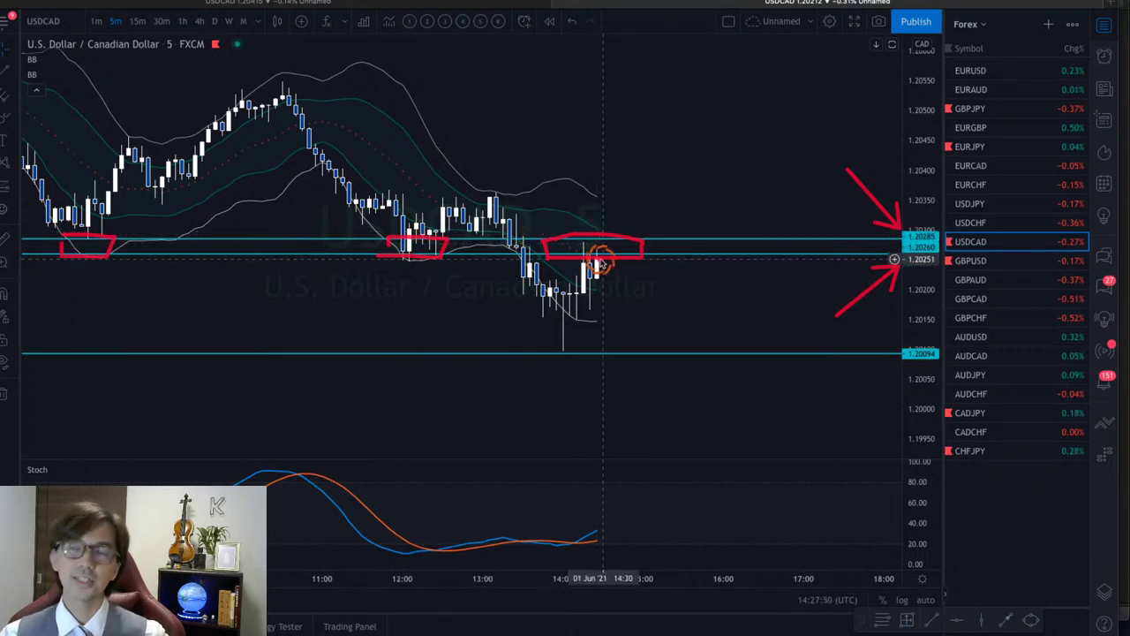
left_click_drag(607, 272, 650, 325)
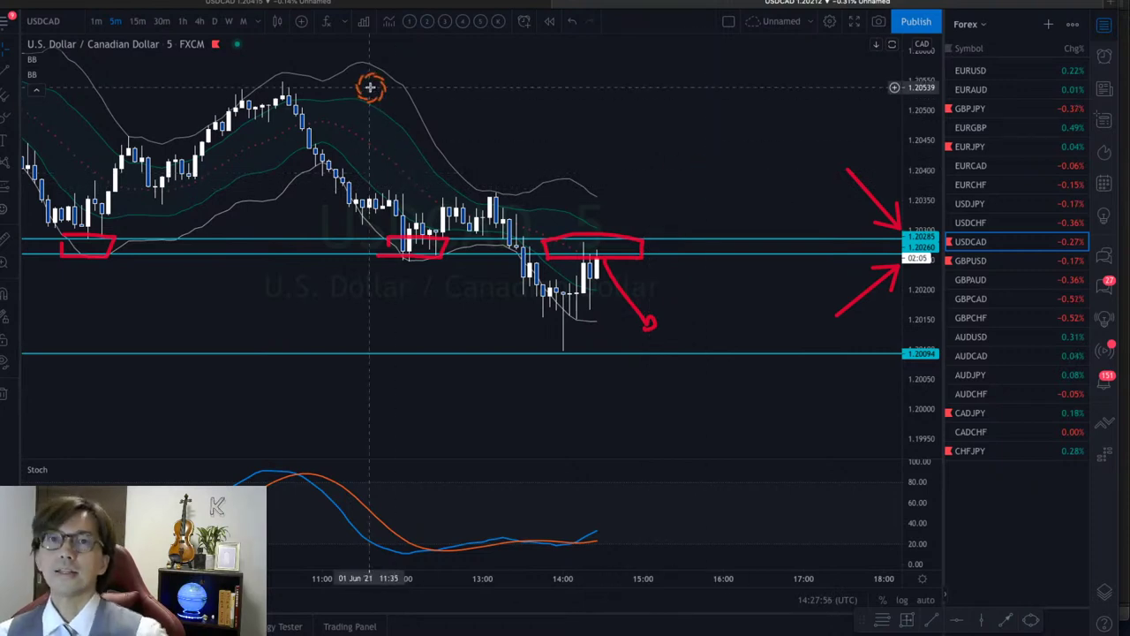
Draw a Fib retracement from 1.20361 to 1.20097 and brush a red arrow toward the 0.618 level
left_click(13, 96)
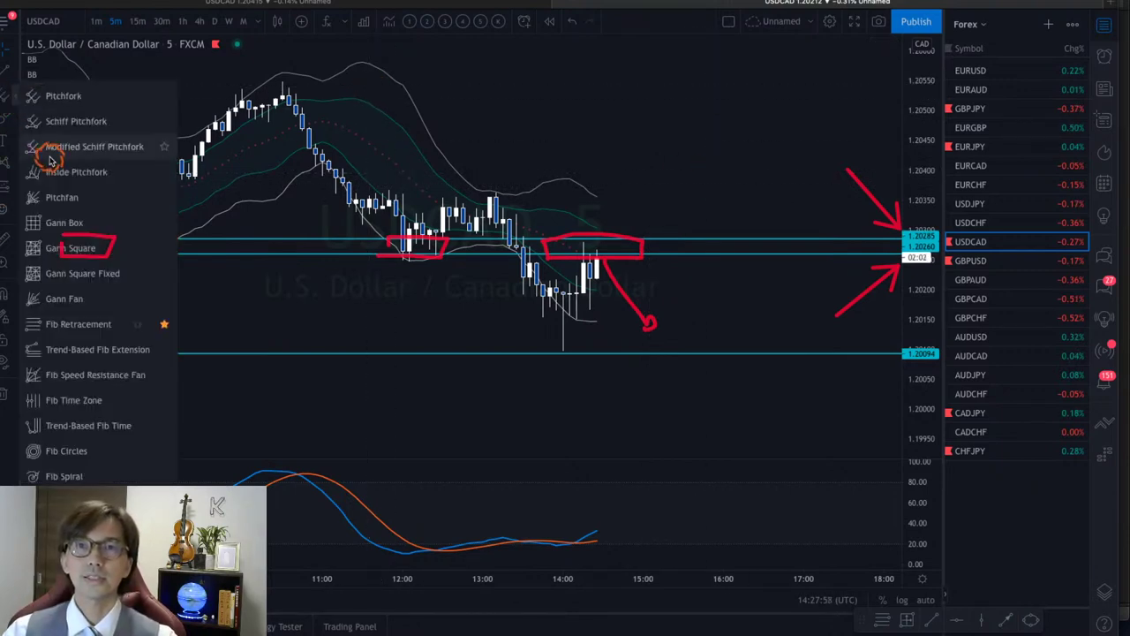
left_click(92, 323)
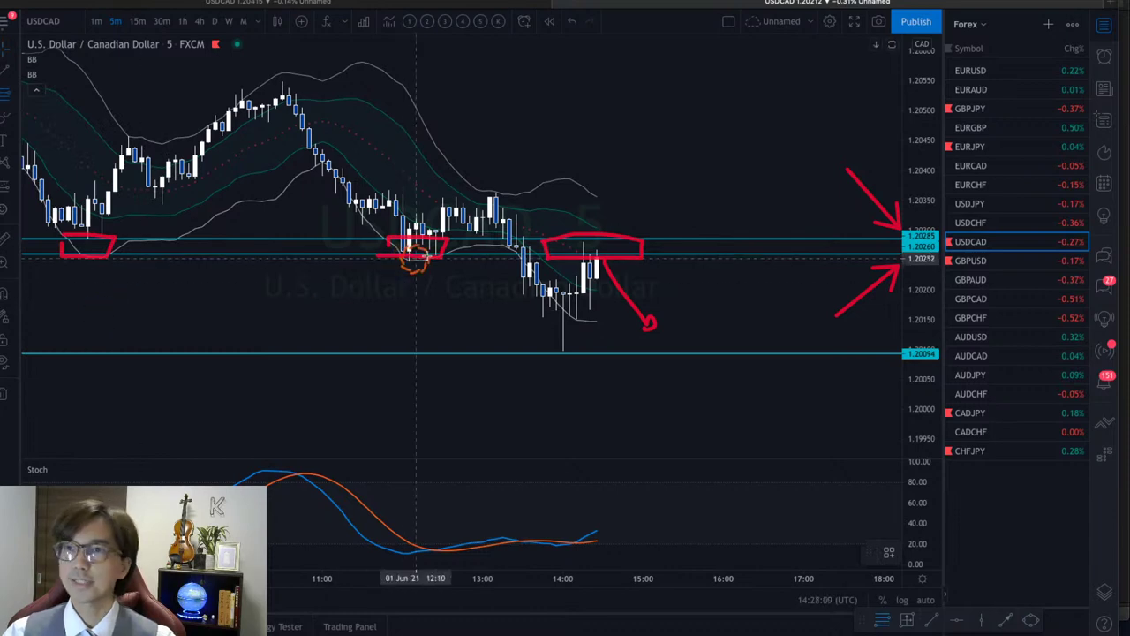
left_click(516, 192)
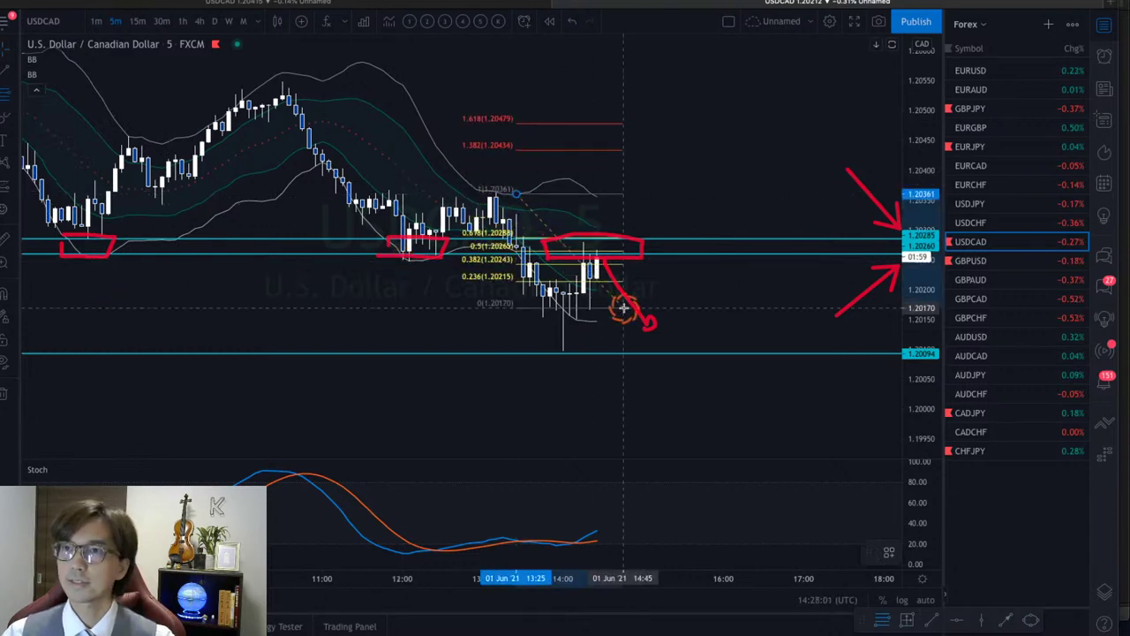
left_click(710, 352)
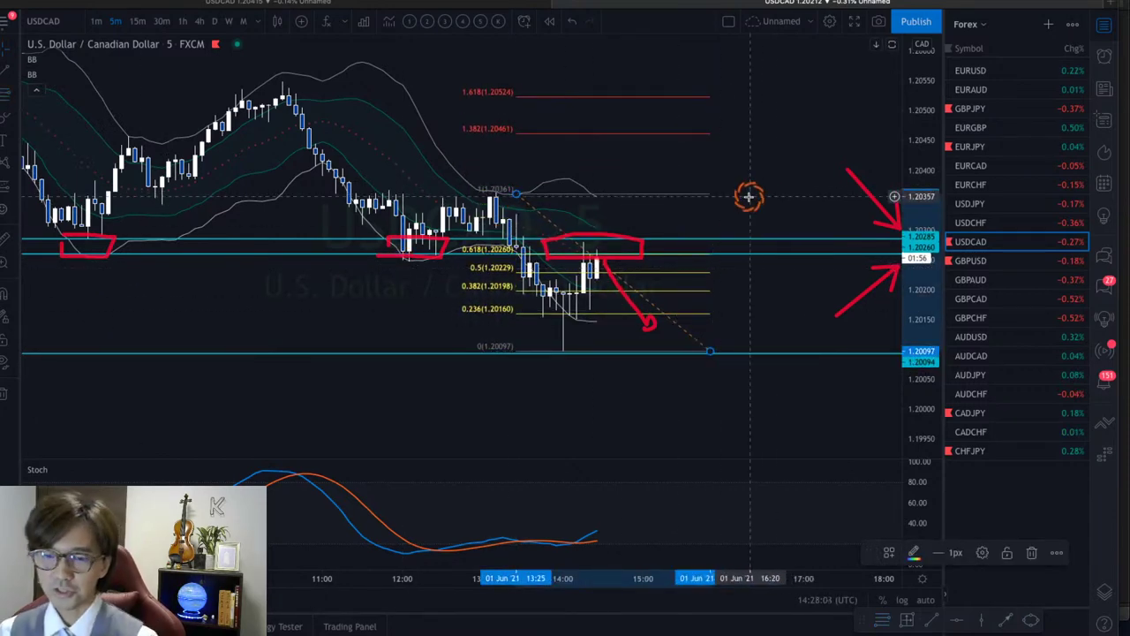
key("Escape")
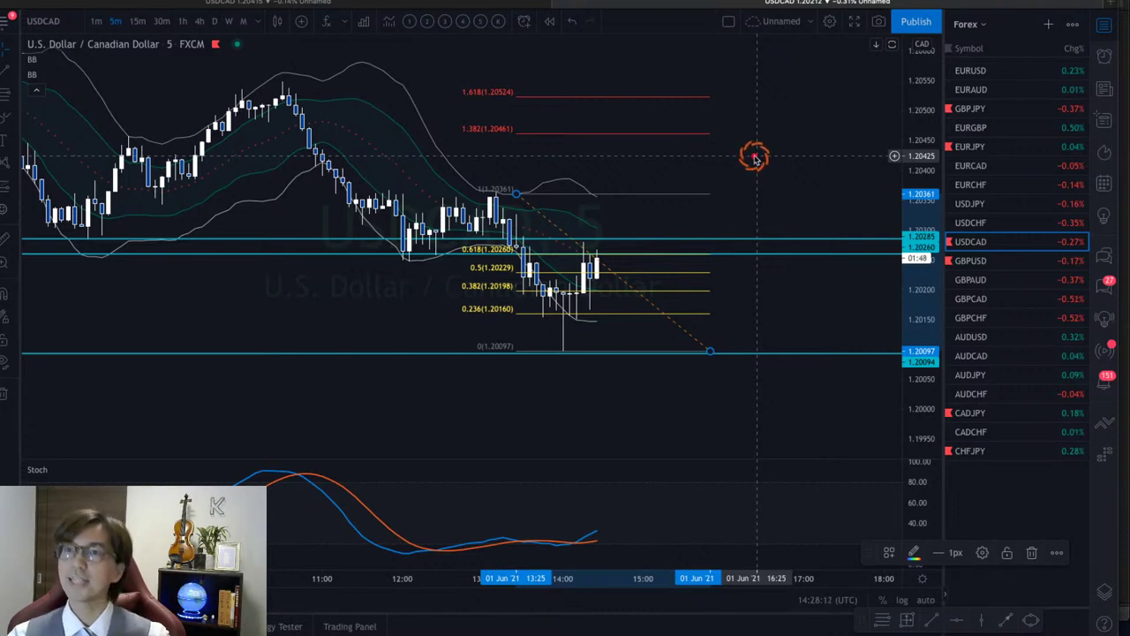
mouse_move(793, 126)
left_mouse_down()
mouse_move(601, 239)
mouse_move(610, 247)
left_mouse_up()
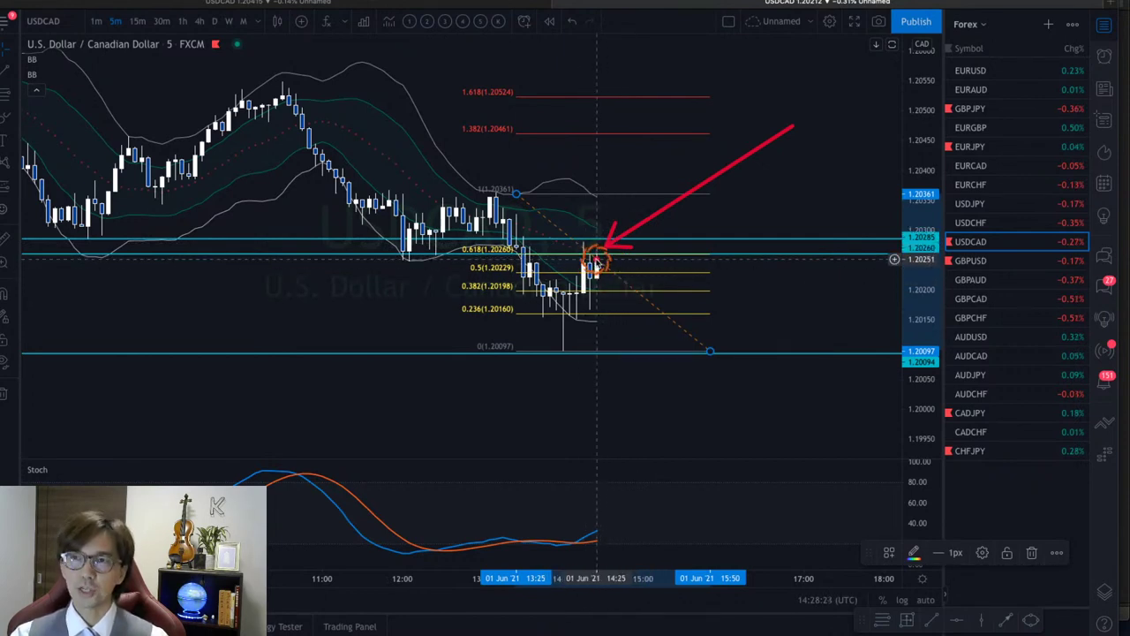
Brush a red arrow down toward the 0.236 Fibonacci level
mouse_move(596, 263)
left_mouse_down()
mouse_move(623, 320)
mouse_move(651, 298)
mouse_move(678, 337)
left_mouse_up()
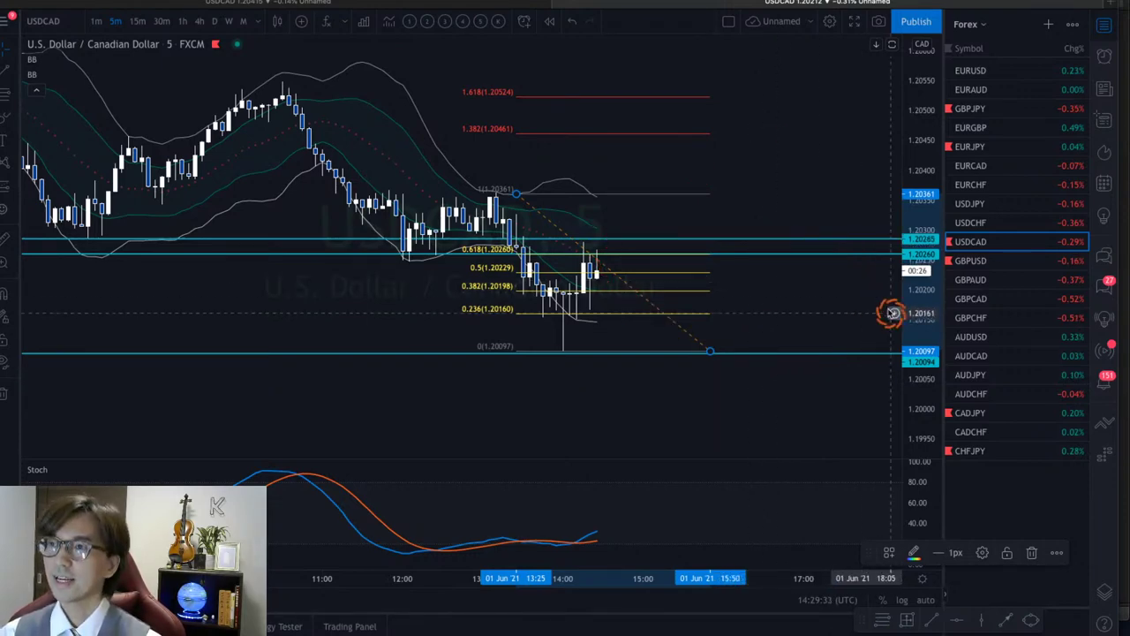
mouse_move(914, 309)
left_mouse_down()
mouse_move(914, 201)
mouse_move(800, 194)
mouse_move(527, 219)
left_mouse_up()
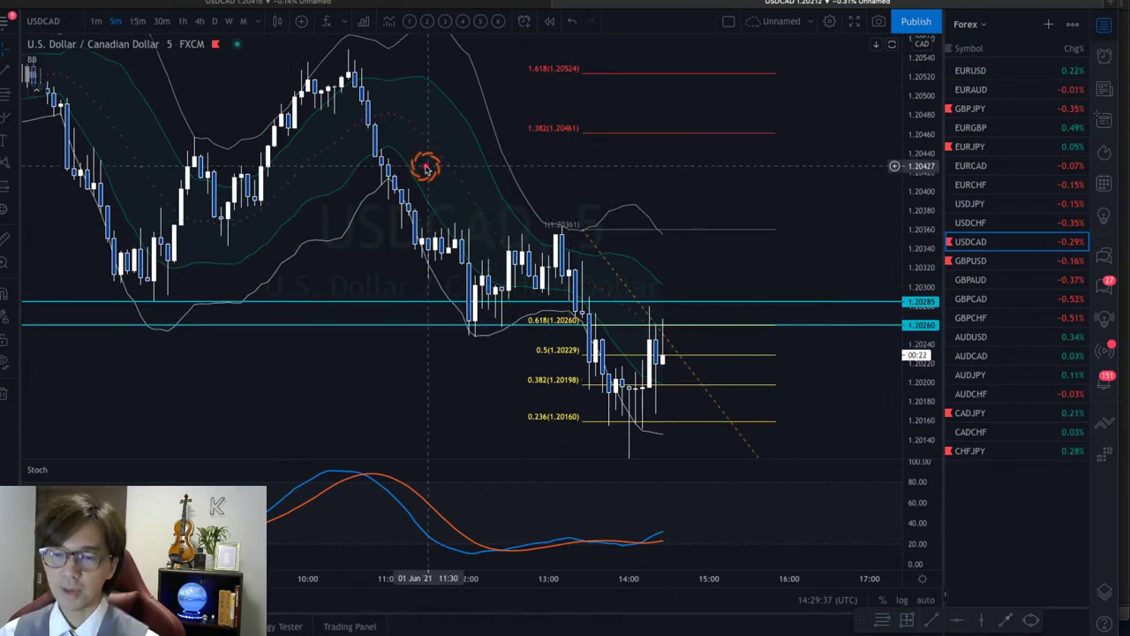
mouse_move(377, 113)
left_mouse_down()
mouse_move(399, 116)
mouse_move(482, 224)
mouse_move(676, 349)
left_mouse_up()
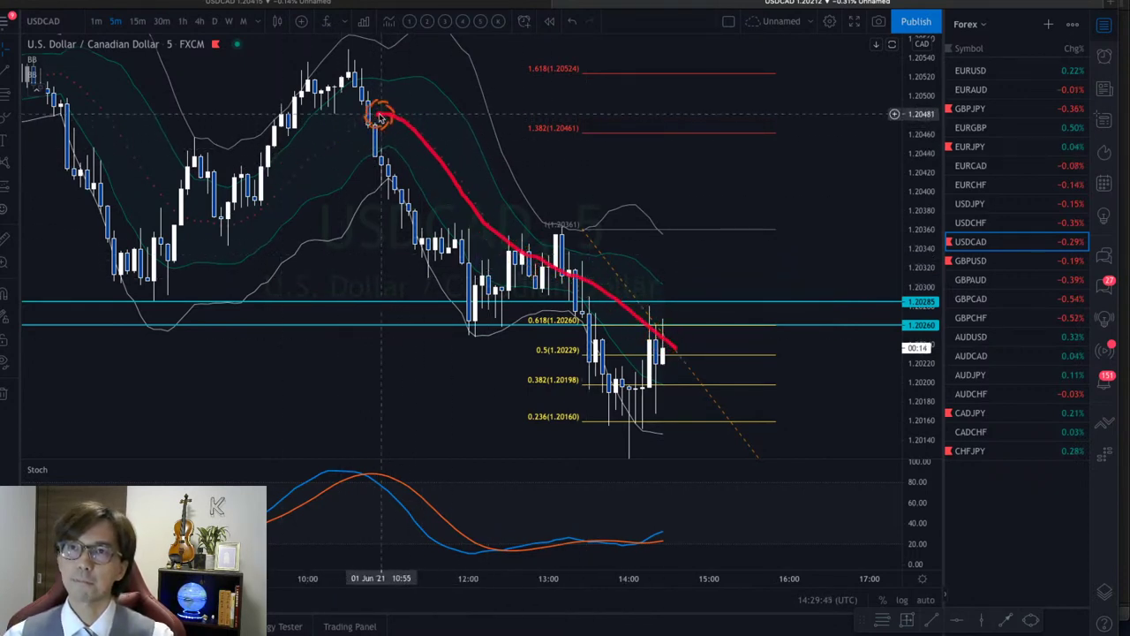
left_click_drag(380, 113, 329, 144)
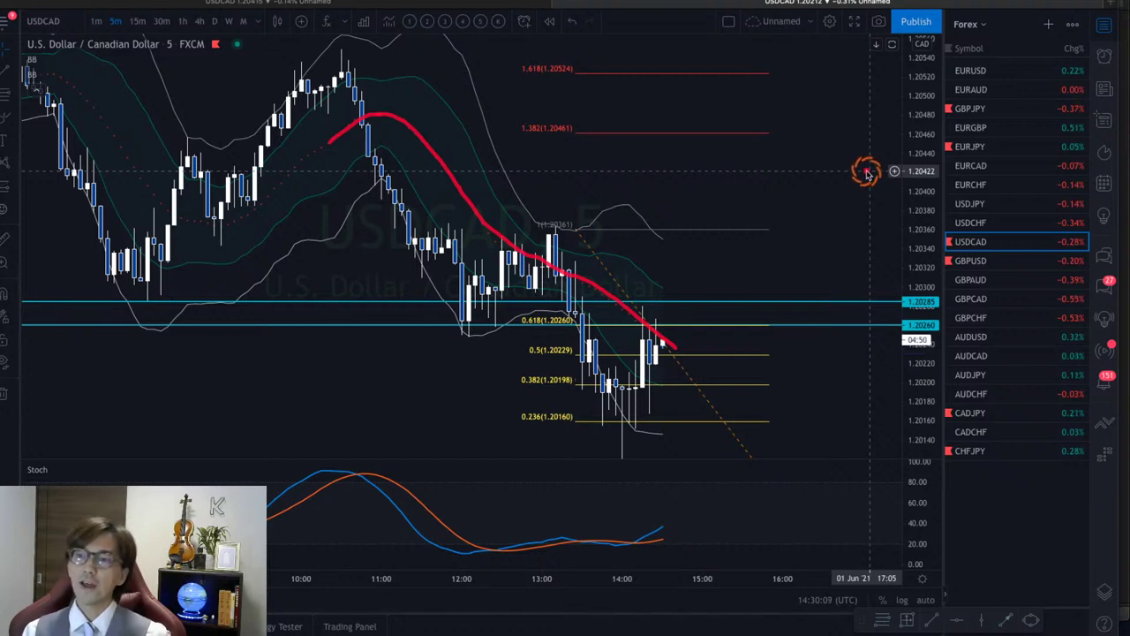
key("Escape")
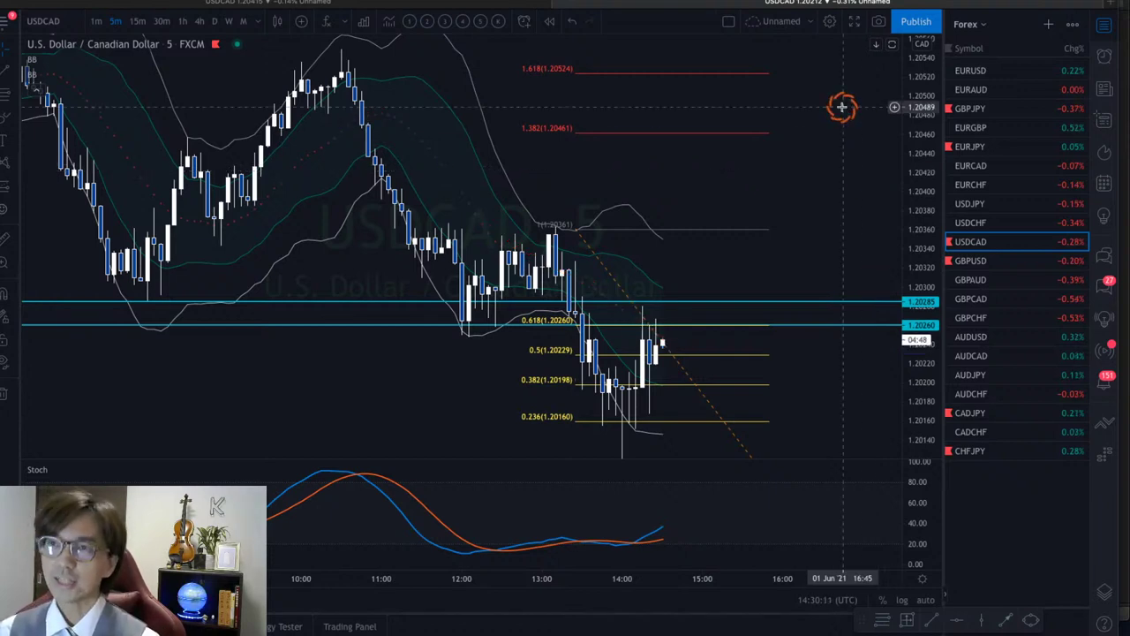
Show daily USD/CAD with the Ichimoku layout, draw a falling trendline over recent highs, and brush a red down arrow
left_click(212, 20)
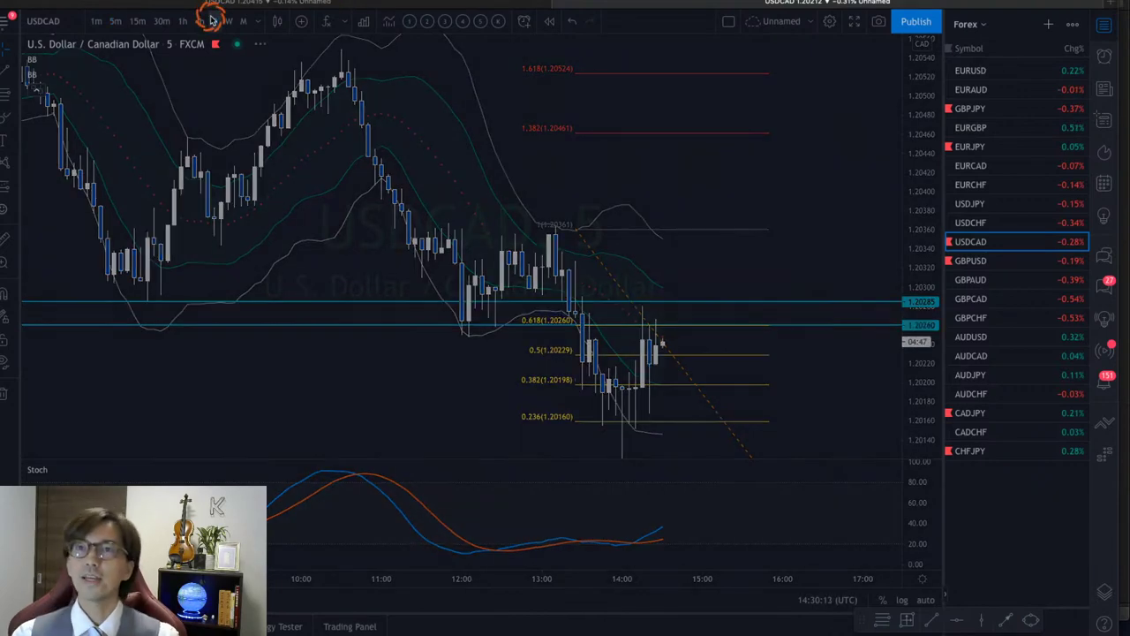
left_click(410, 22)
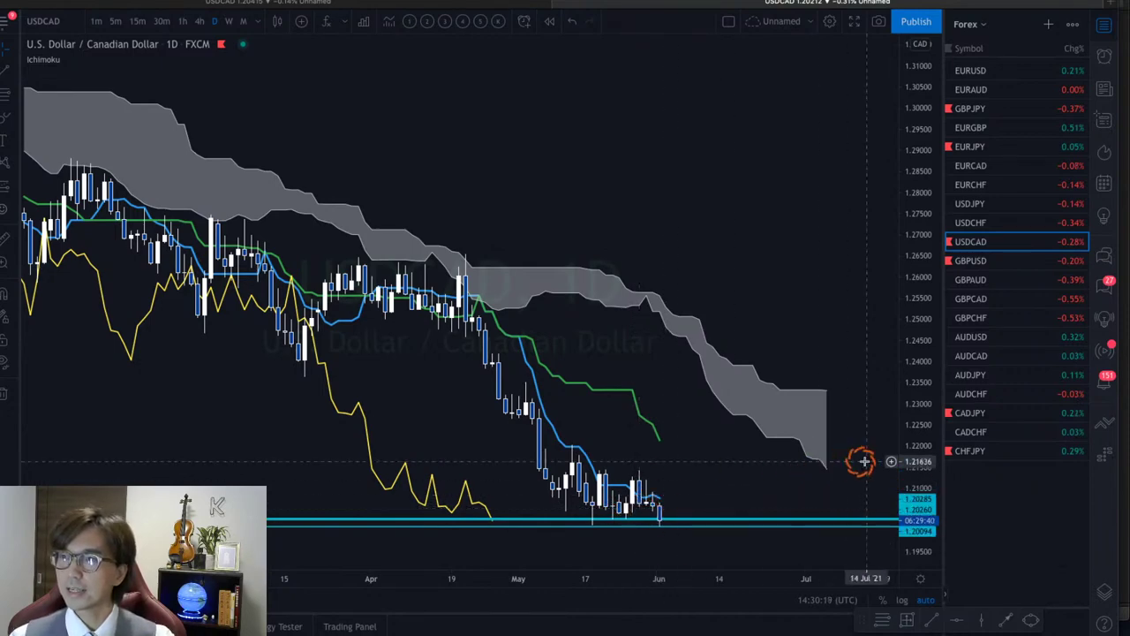
left_click_drag(913, 462, 729, 320)
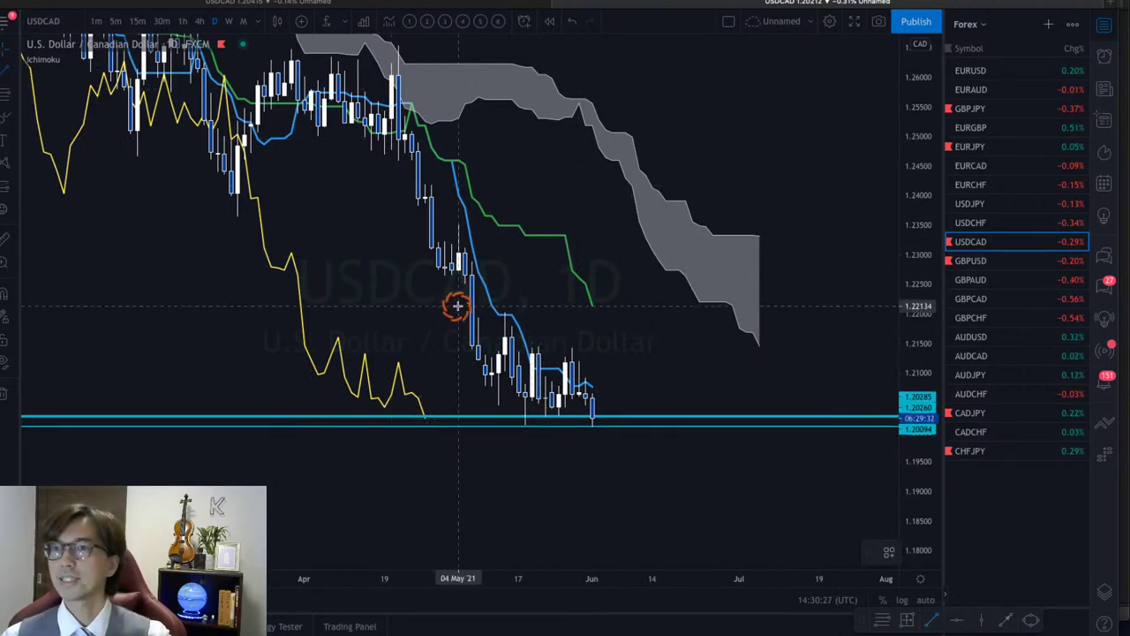
left_click_drag(477, 293, 680, 430)
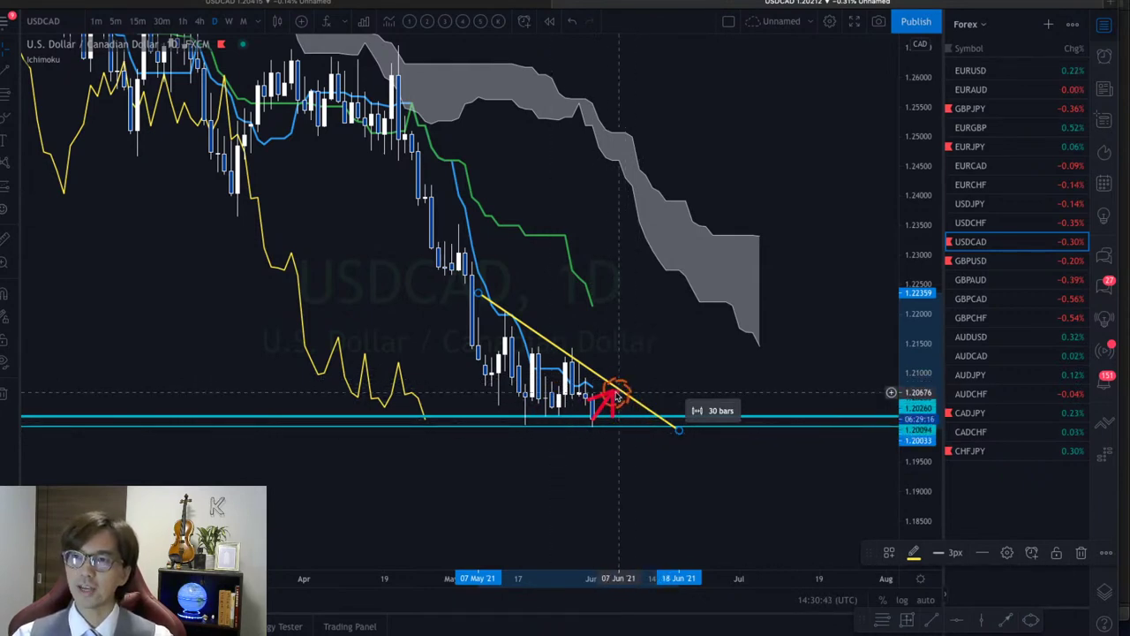
left_click_drag(617, 393, 664, 473)
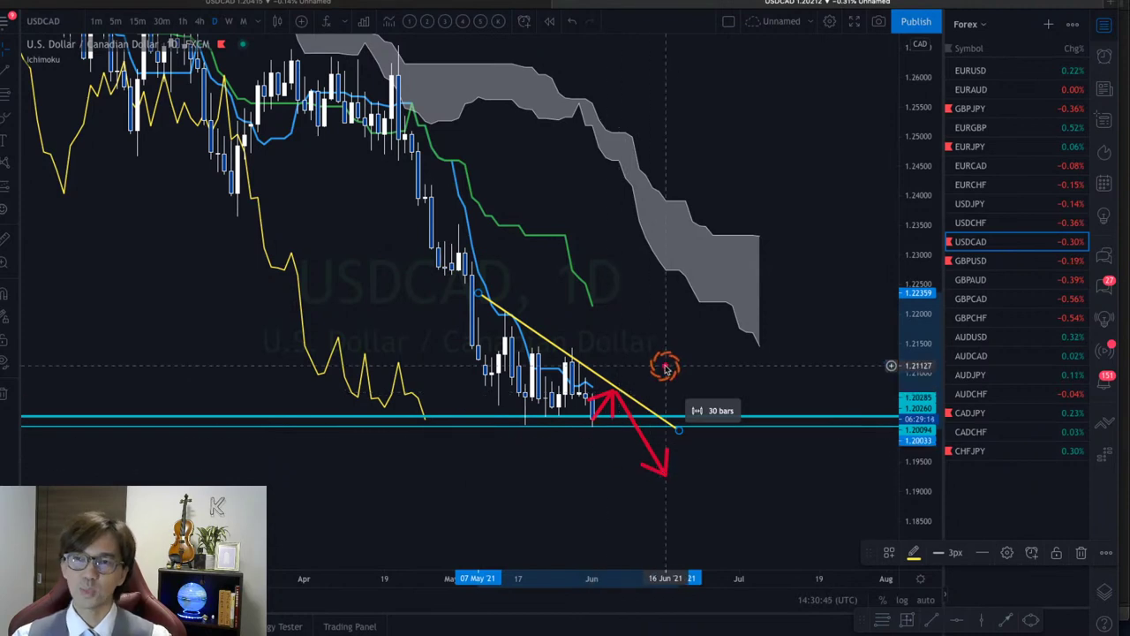
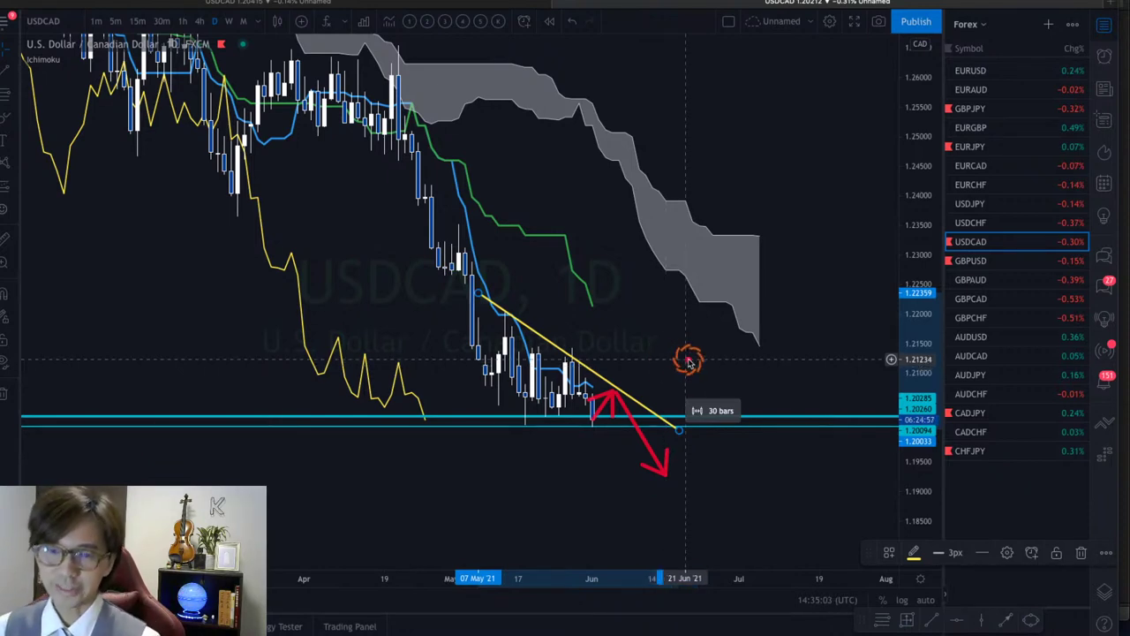
Undo the USDCAD red arrow and open XAUUSD from the Commodity watchlist
key("ctrl+z")
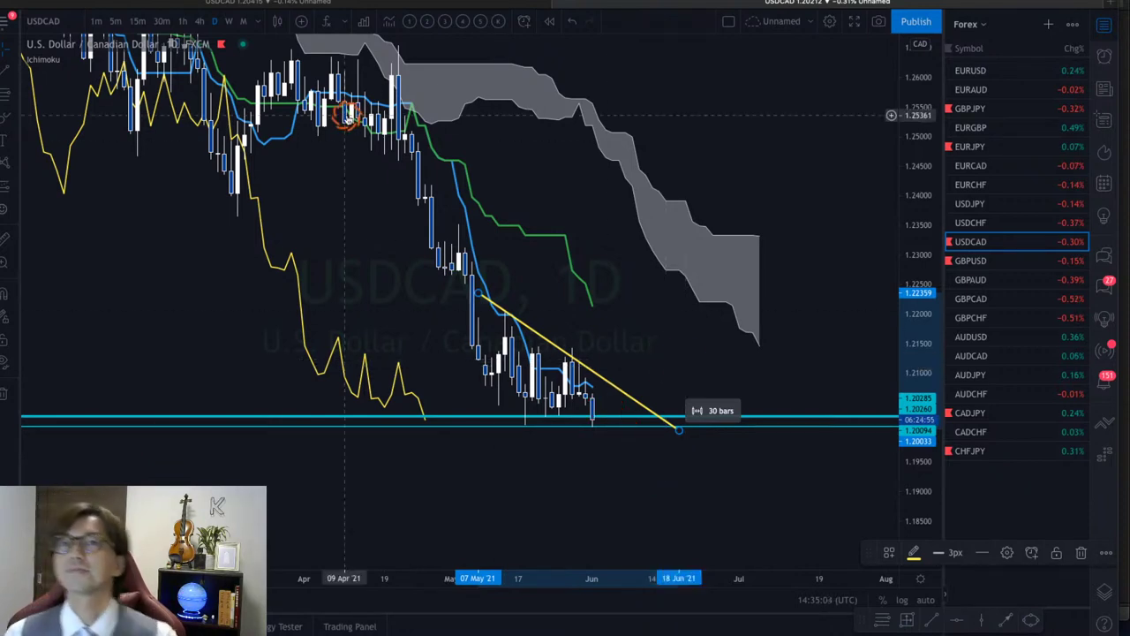
left_click(966, 24)
left_click(1001, 107)
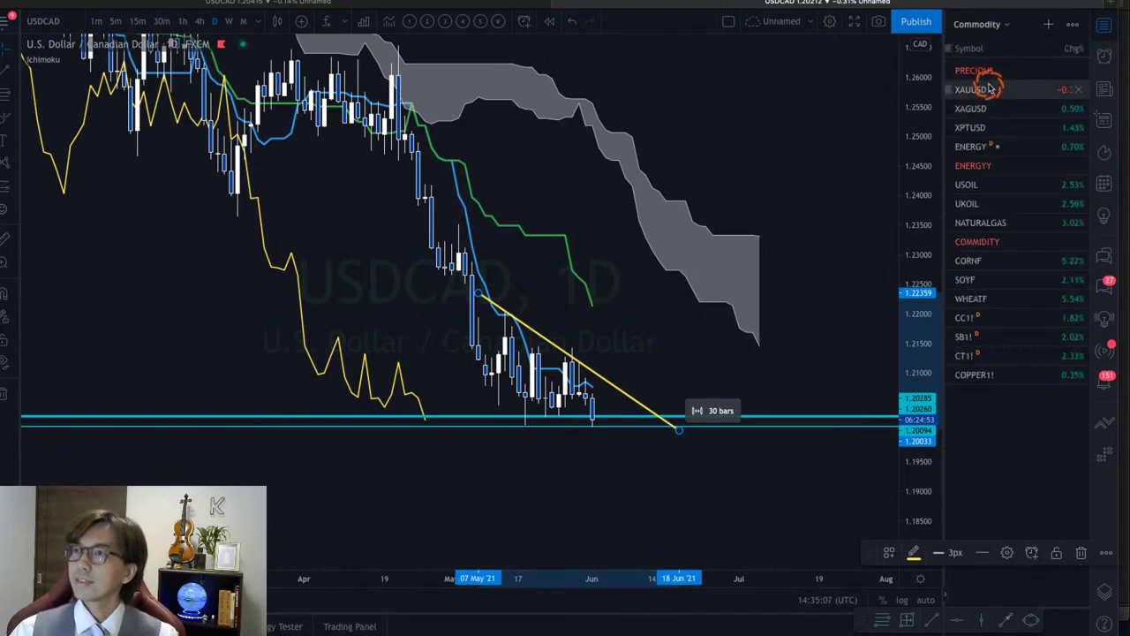
left_click(986, 89)
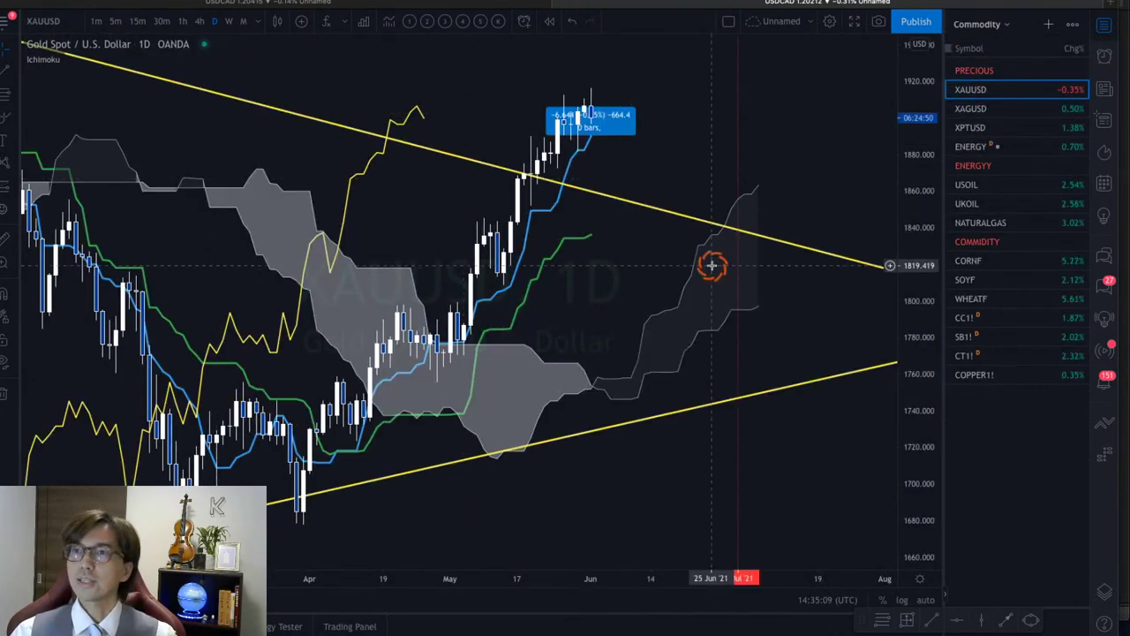
Dismiss the old price-range measurement and rescale the gold chart to fit the candles
left_click(591, 114)
left_click(588, 113)
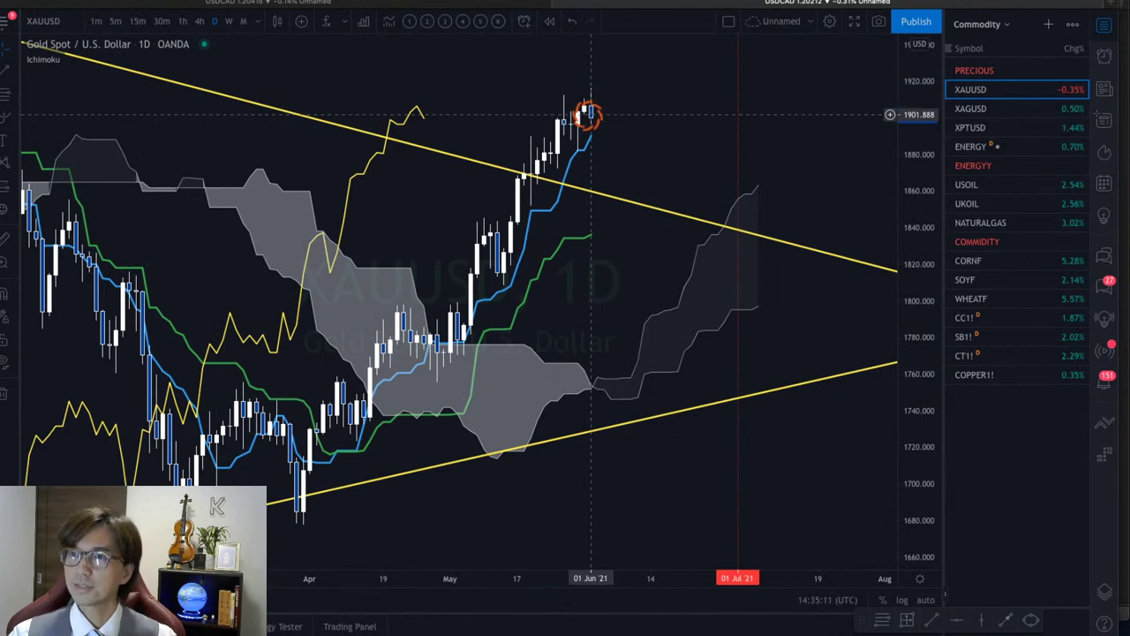
left_click_drag(901, 333, 825, 235)
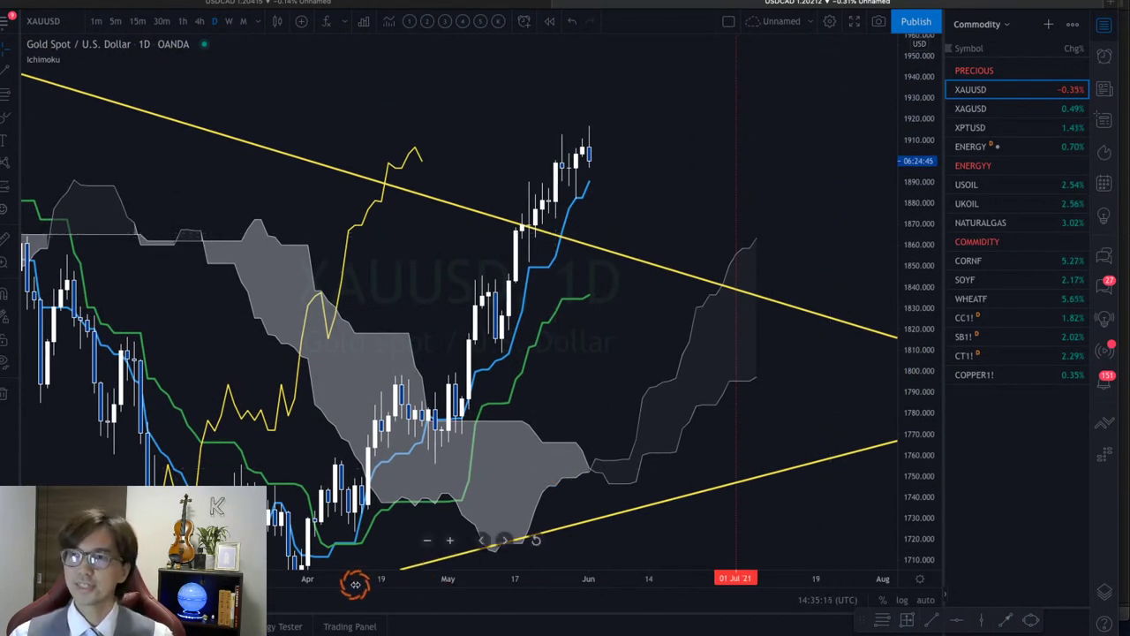
left_click_drag(923, 172, 830, 206)
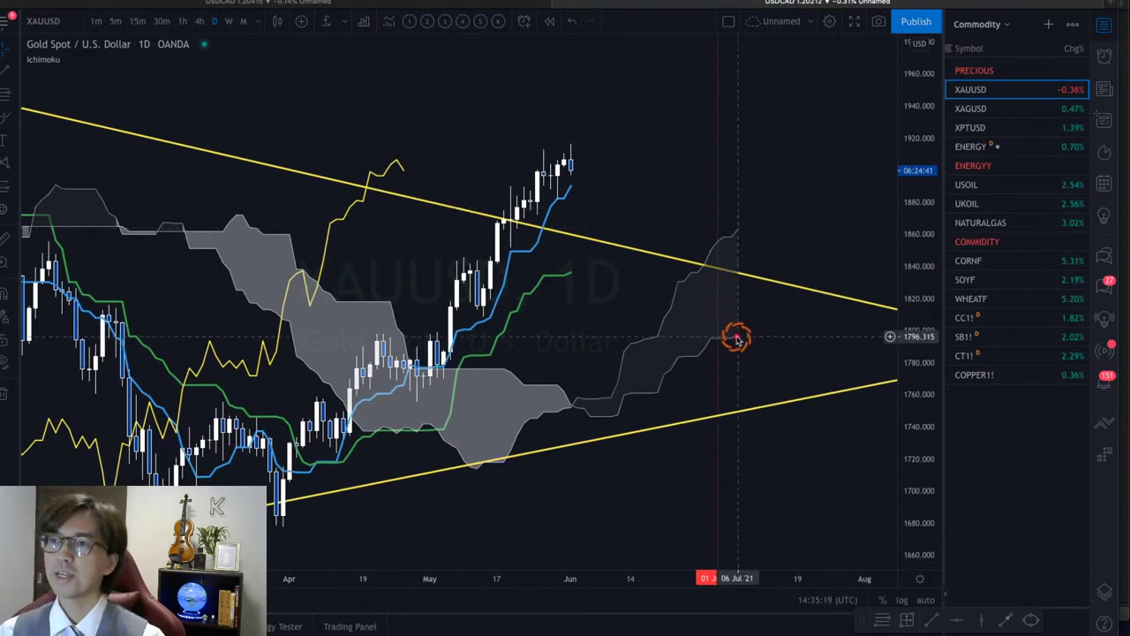
Sketch four red arrows and circle the yellow line's peak, then clear them and zoom out
left_click_drag(723, 370, 765, 343)
left_click_drag(704, 232, 743, 207)
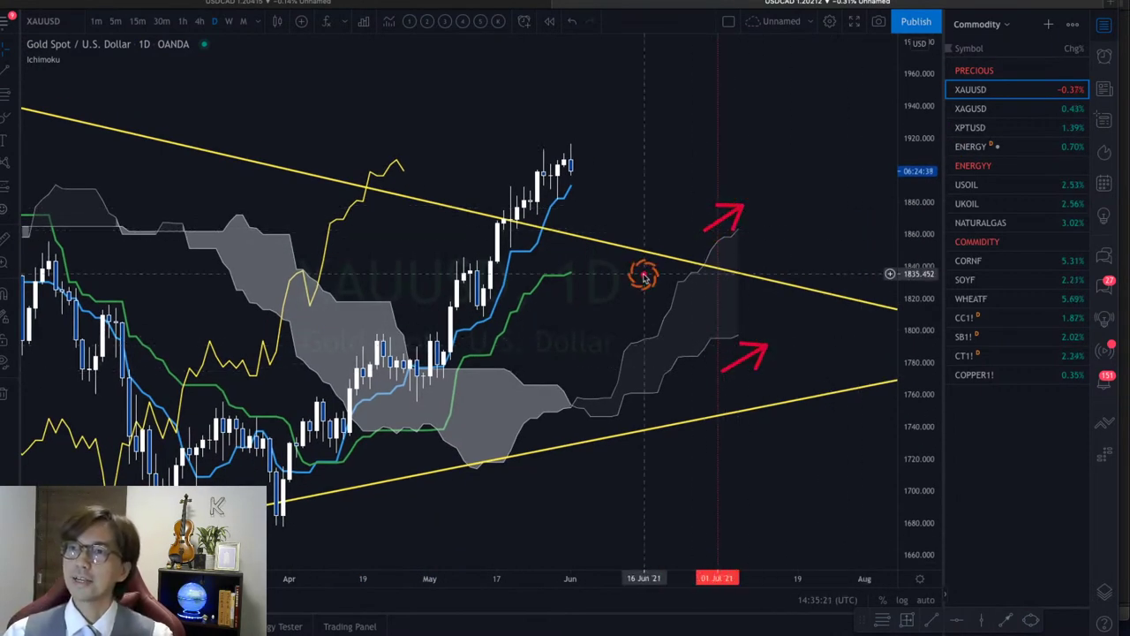
left_click_drag(529, 325, 616, 276)
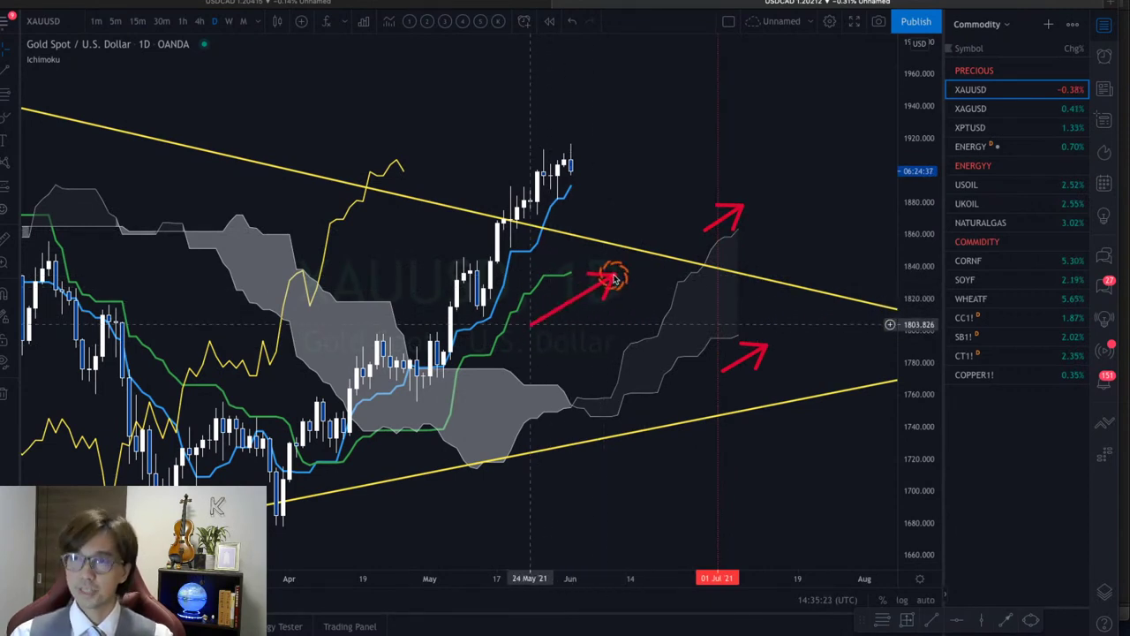
left_click_drag(566, 233, 618, 177)
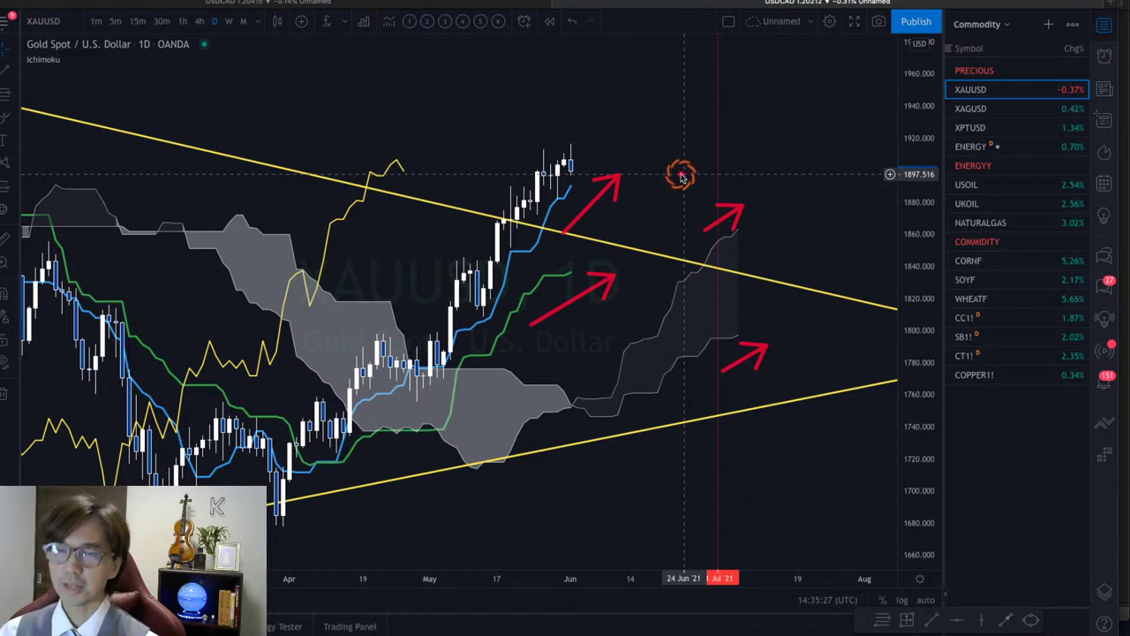
mouse_move(379, 194)
left_mouse_down()
mouse_move(363, 128)
mouse_move(413, 189)
left_mouse_up()
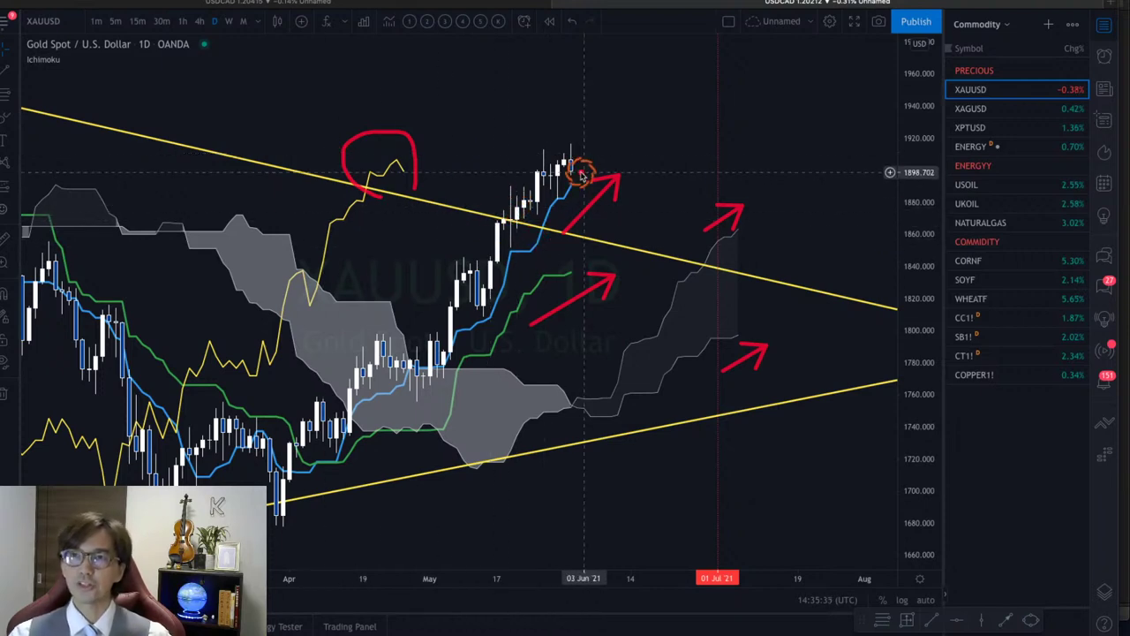
key("Escape")
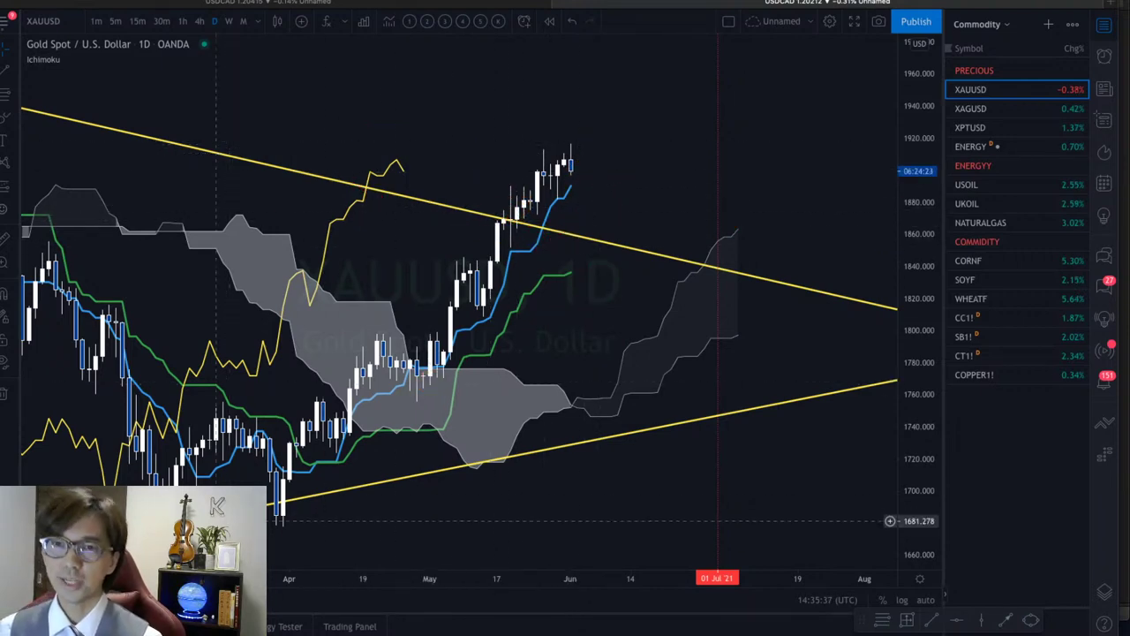
scroll(341, 521, "down", 5)
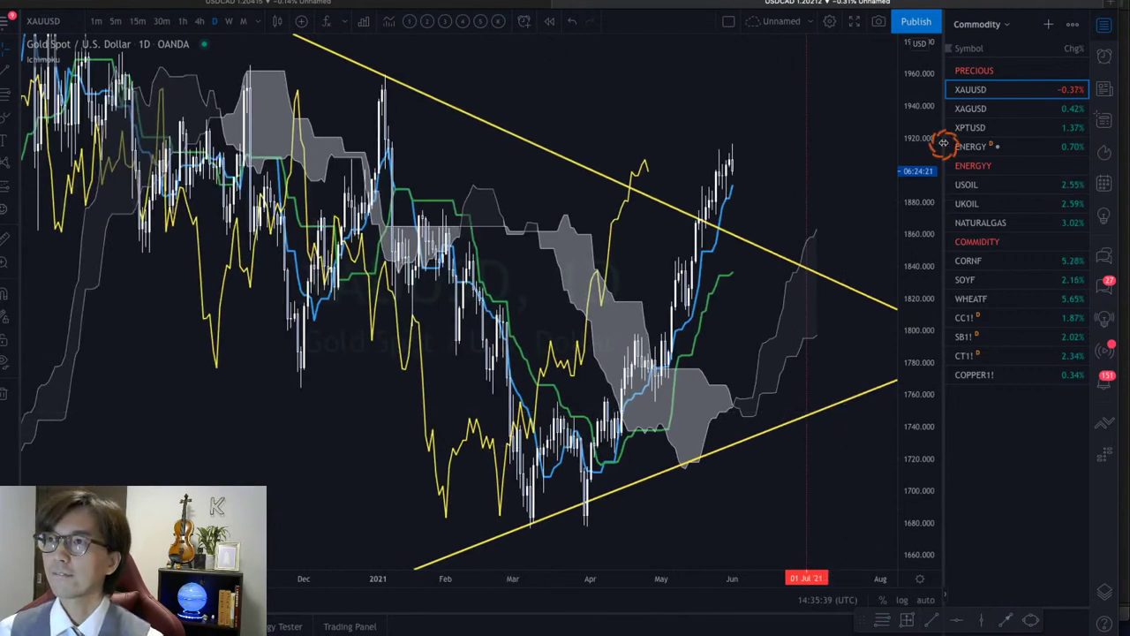
Put gold on weekly candles, compress the price scale, and arrow the recent peak in red
left_click(230, 22)
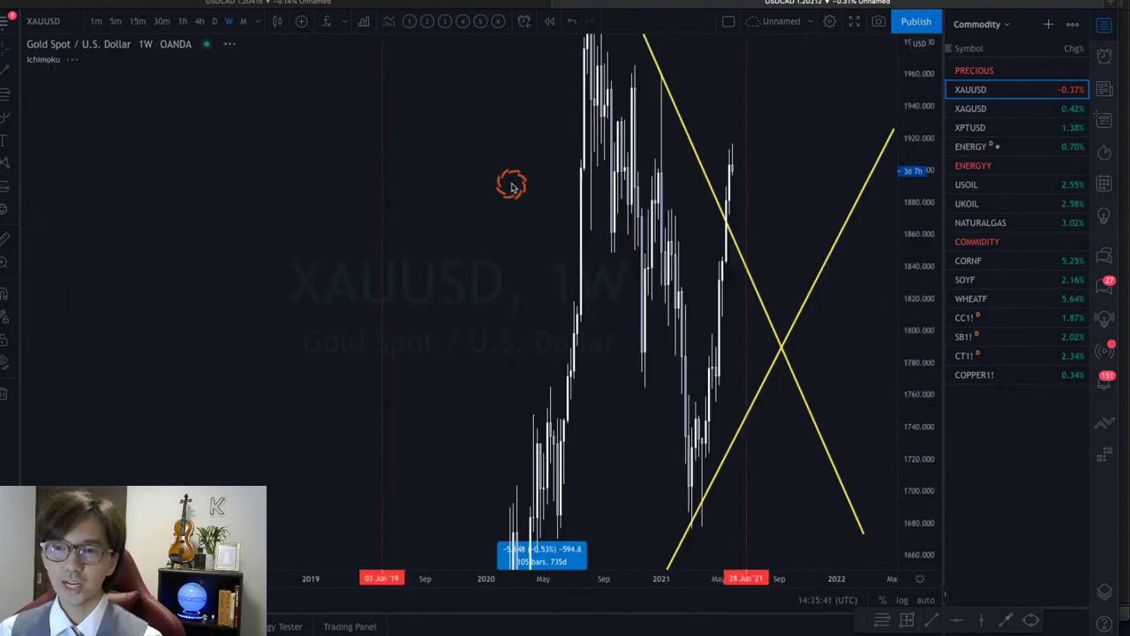
left_click_drag(923, 104, 919, 438)
left_click_drag(814, 105, 777, 106)
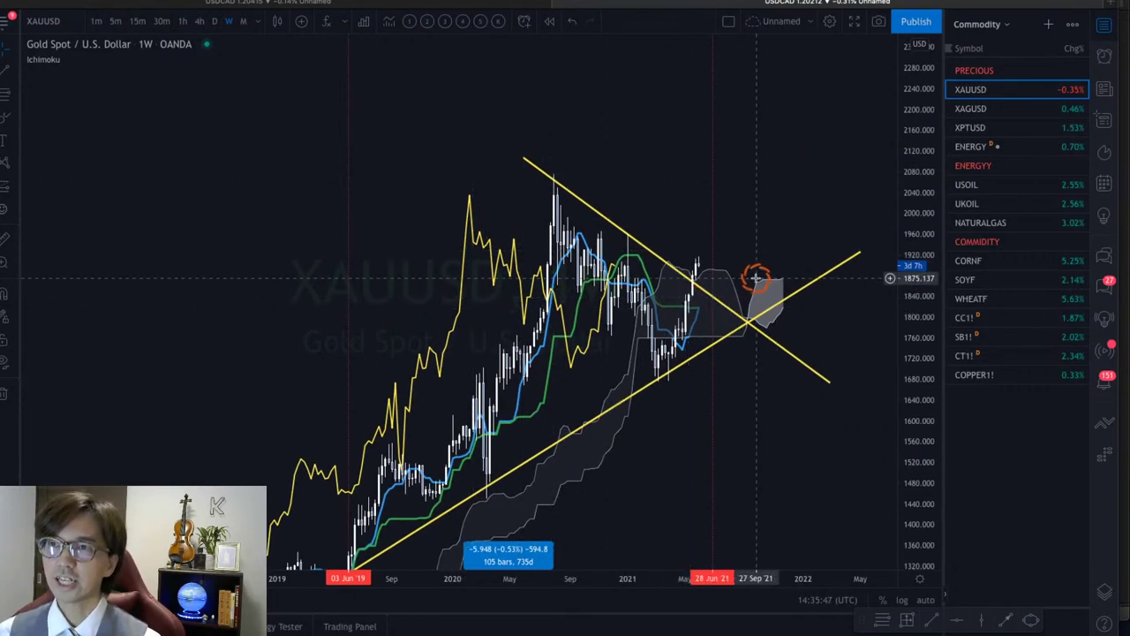
left_click_drag(840, 201, 698, 278)
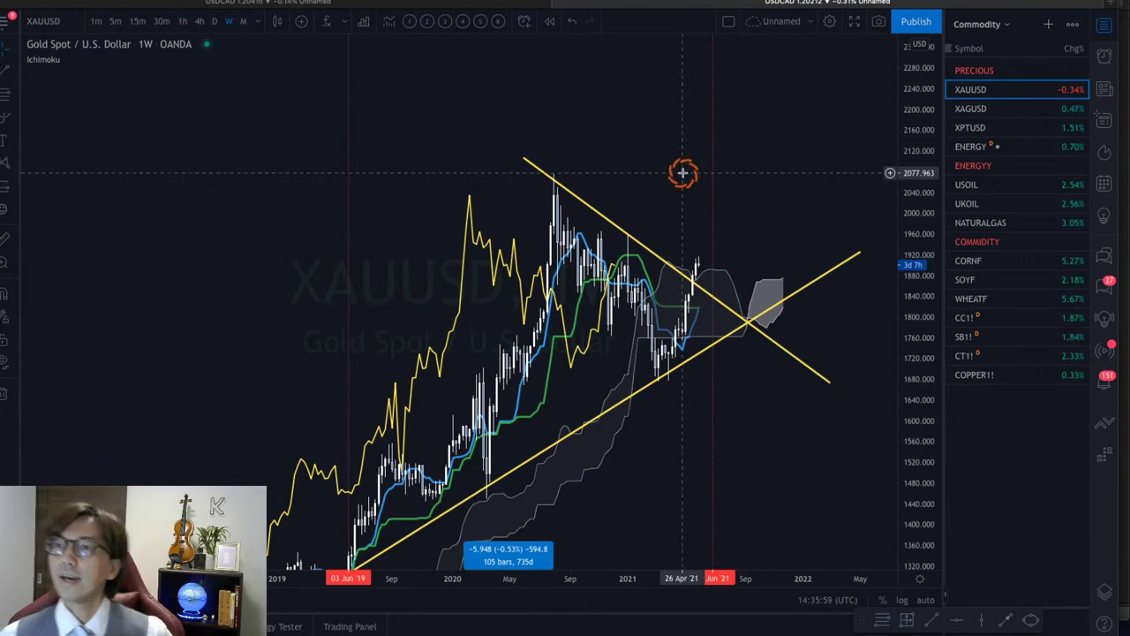
Switch gold to the 4-hour timeframe and zoom in on the latest candles
left_click(192, 25)
left_click(833, 524)
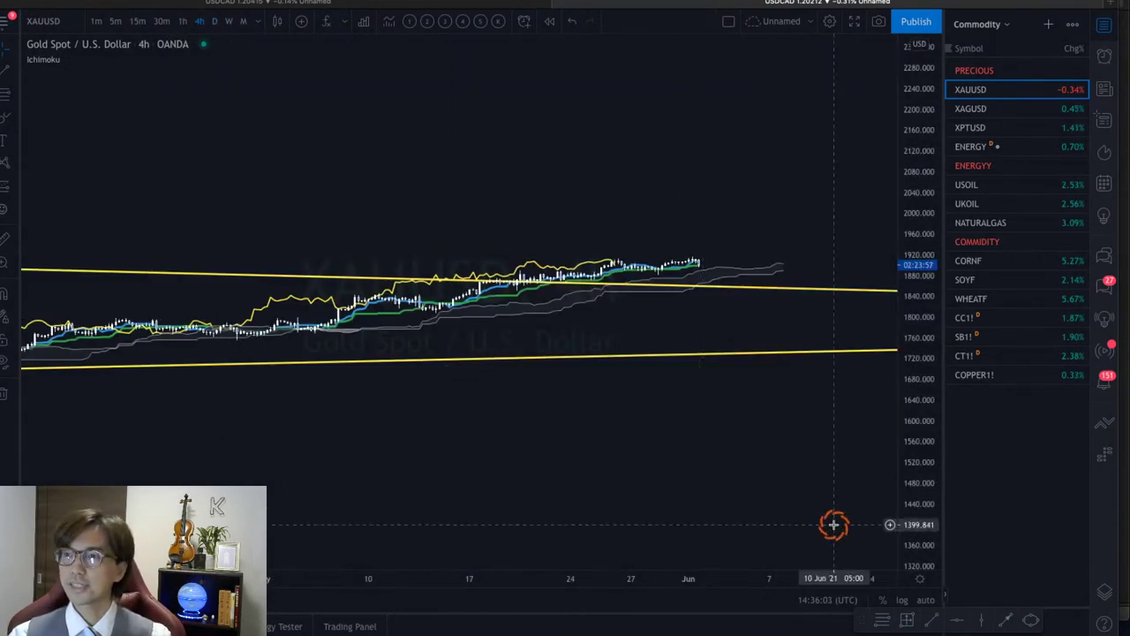
left_click(921, 600)
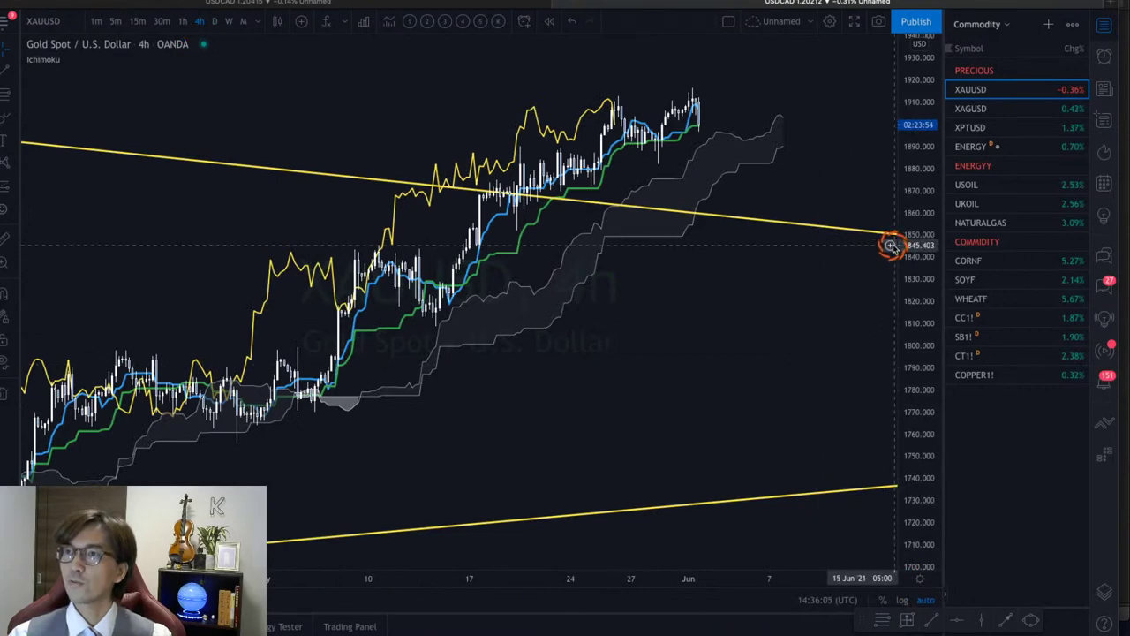
left_click_drag(823, 165, 765, 182)
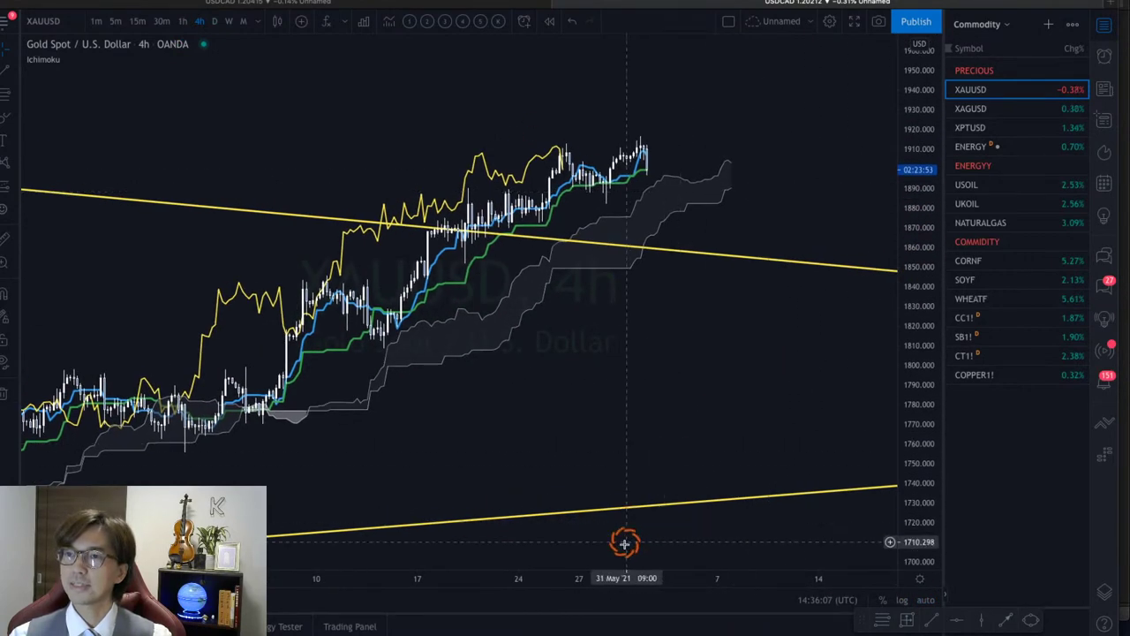
left_click_drag(616, 580, 460, 565)
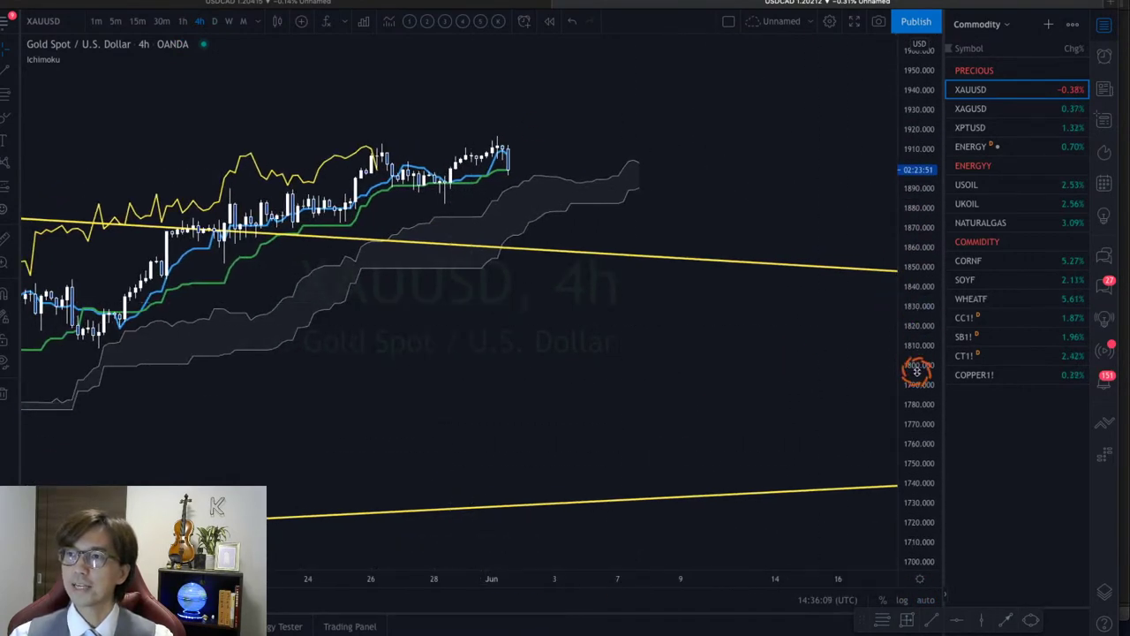
left_click_drag(916, 374, 916, 216)
left_click_drag(711, 118, 818, 306)
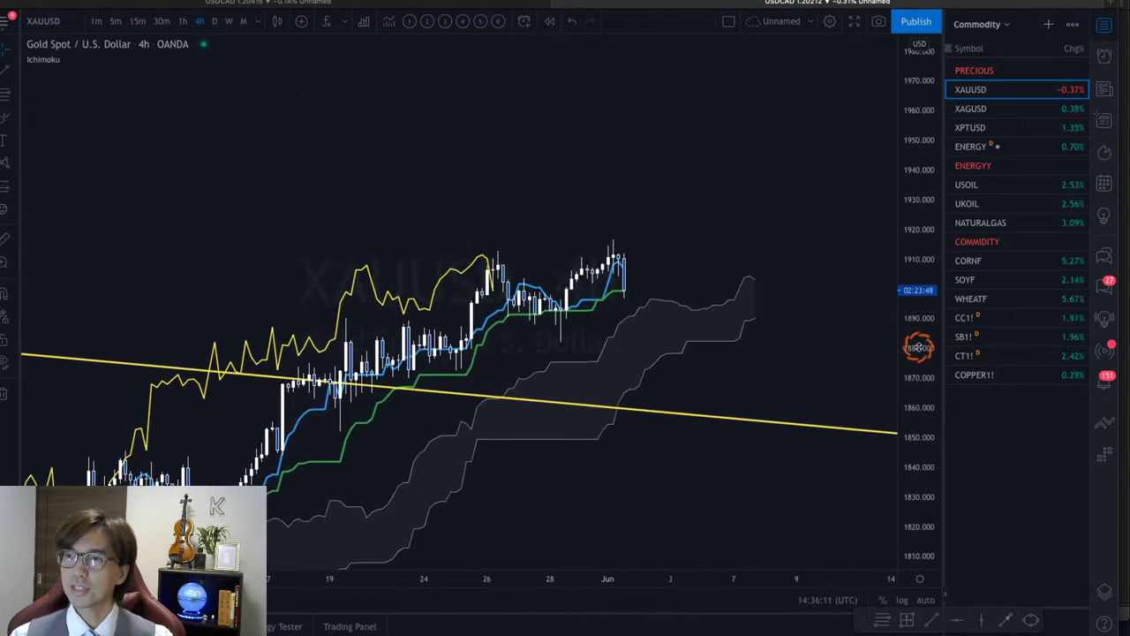
left_click_drag(923, 358, 918, 232)
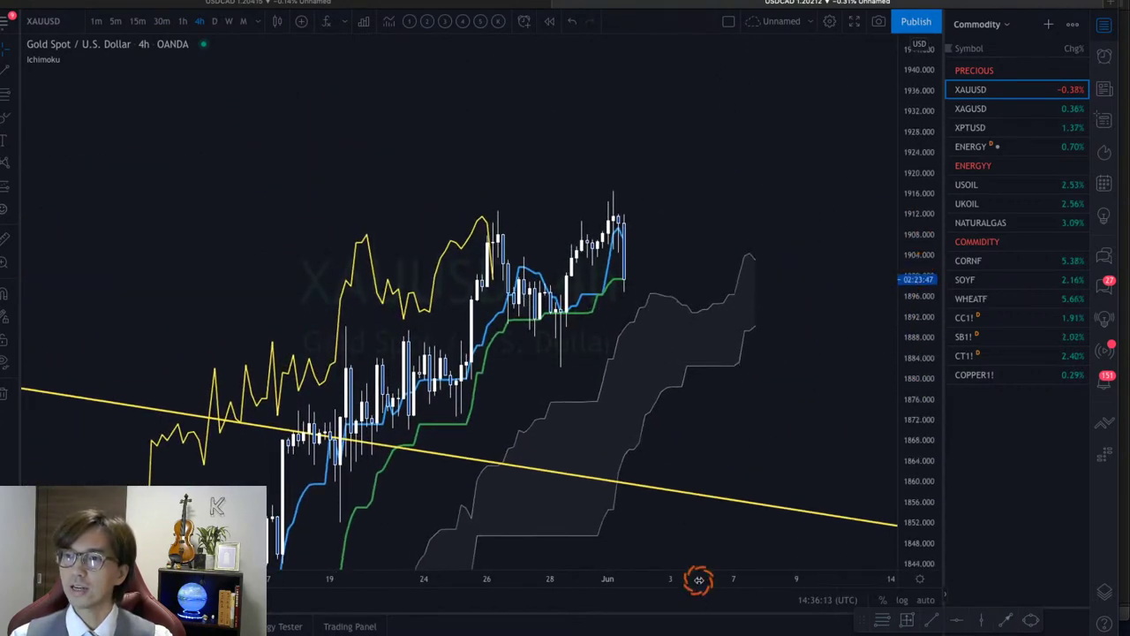
mouse_move(675, 585)
left_mouse_down()
mouse_move(494, 572)
mouse_move(724, 450)
mouse_move(698, 433)
mouse_move(707, 450)
mouse_move(600, 323)
mouse_move(514, 259)
left_mouse_up()
Draw red arrows at the green-line bounces and latest candle, clear them, then add another
left_click_drag(547, 441, 386, 279)
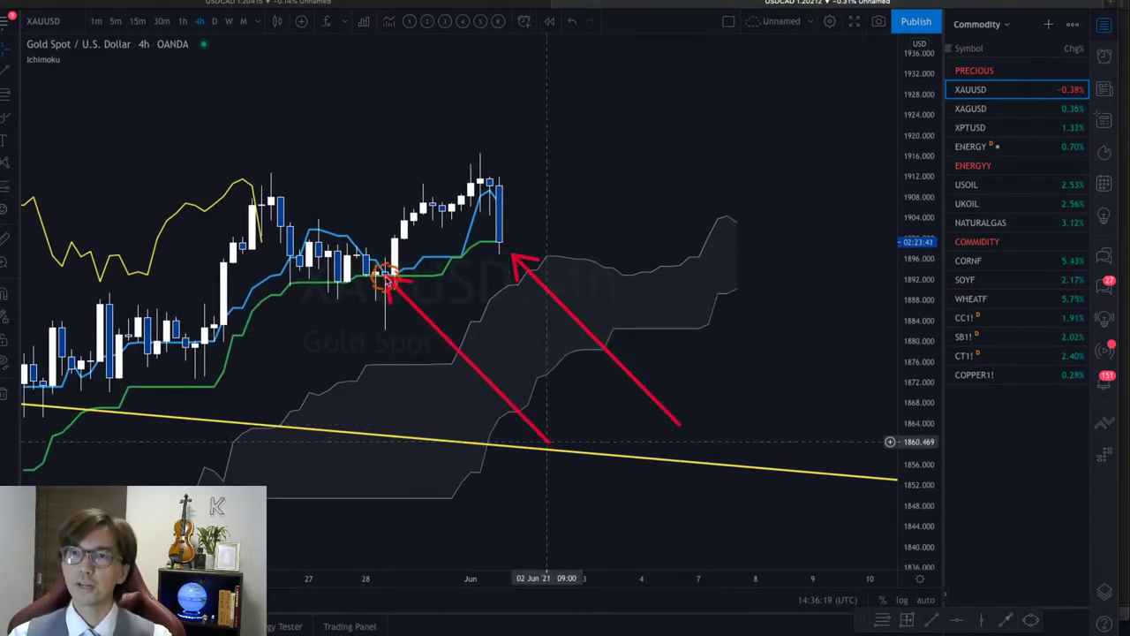
left_click_drag(489, 461, 342, 294)
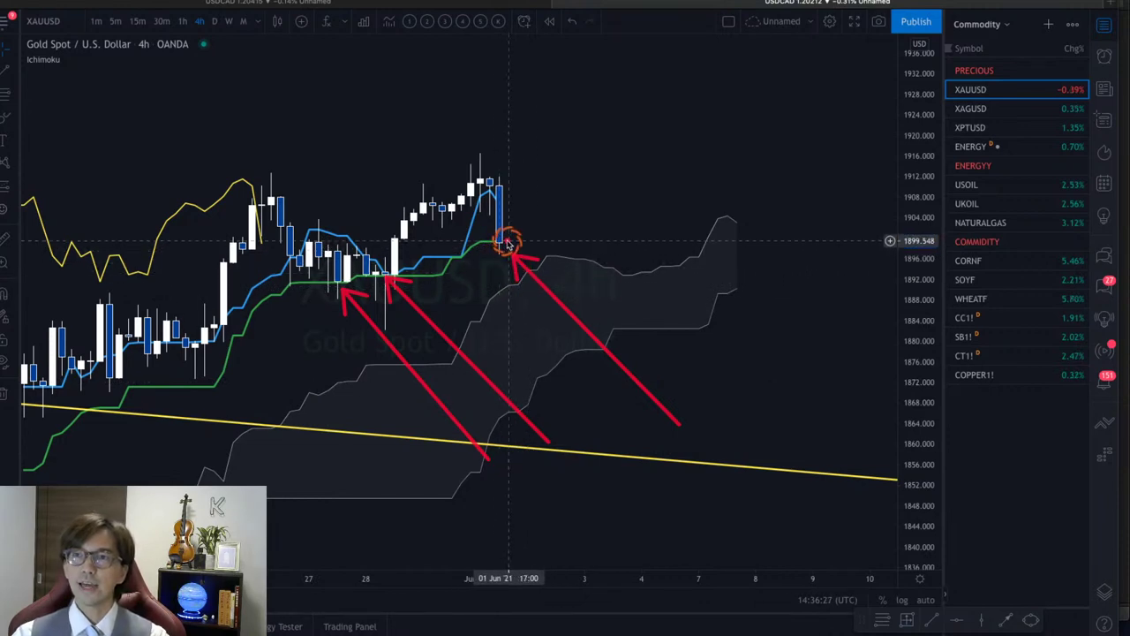
left_click_drag(508, 240, 590, 121)
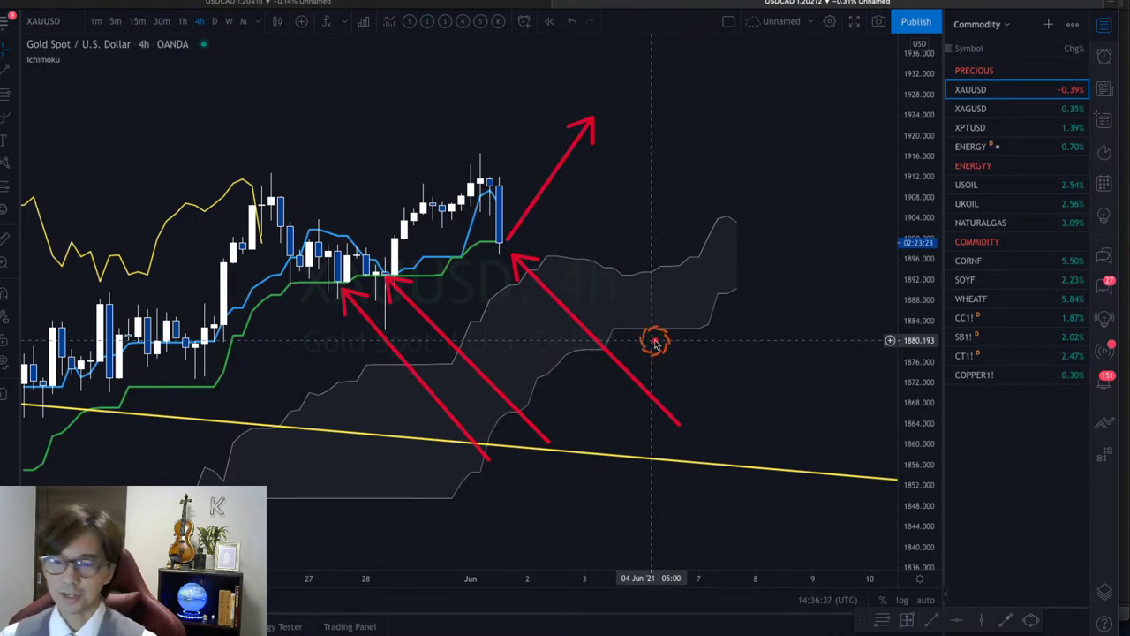
key("Escape")
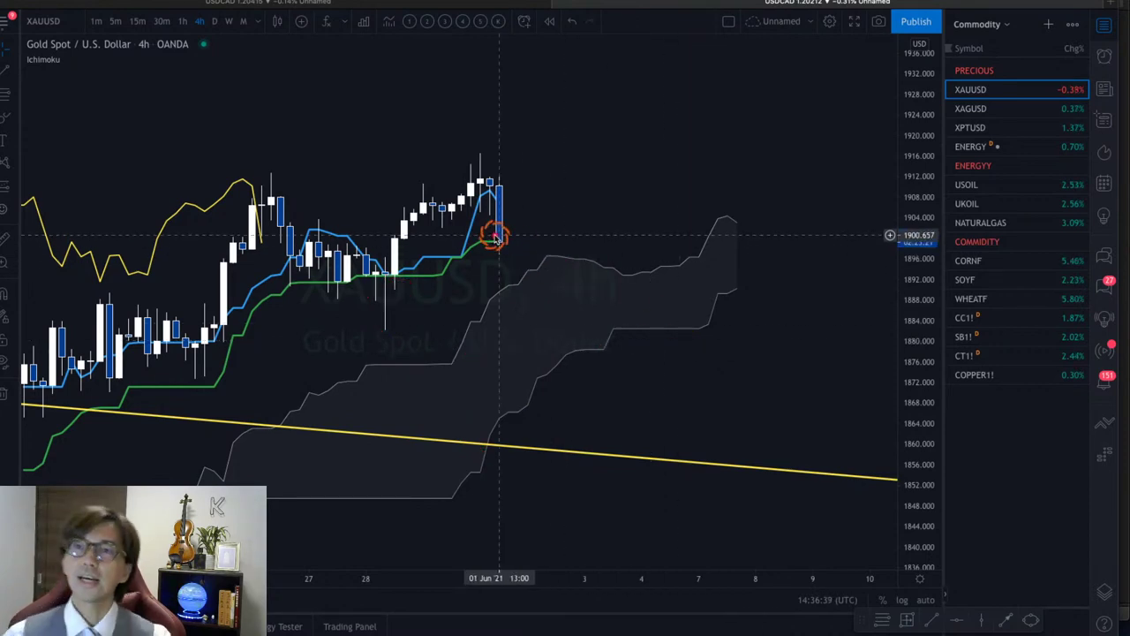
left_click_drag(494, 235, 536, 294)
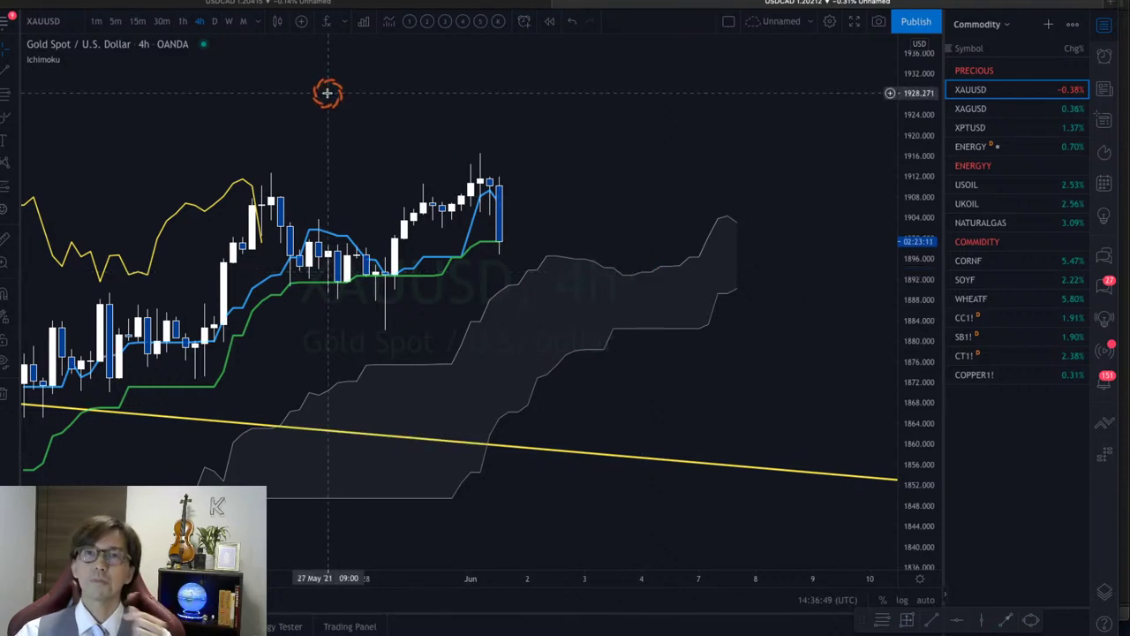
Switch gold to 1-hour and frame the recent candles at about 1852–1940
left_click(182, 21)
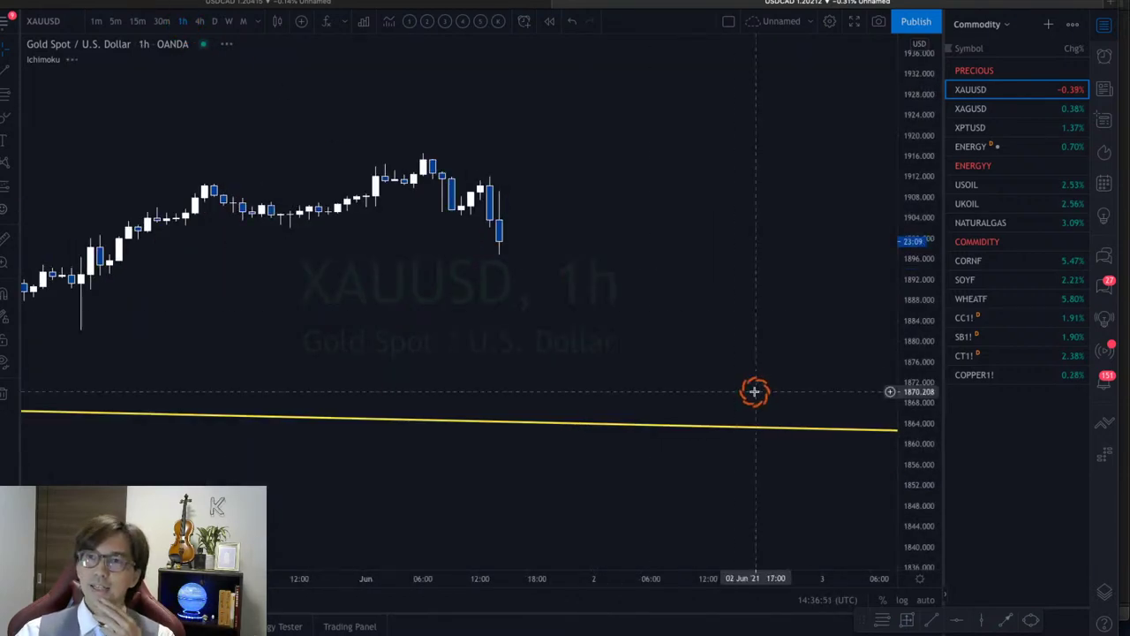
left_click_drag(899, 510, 910, 433)
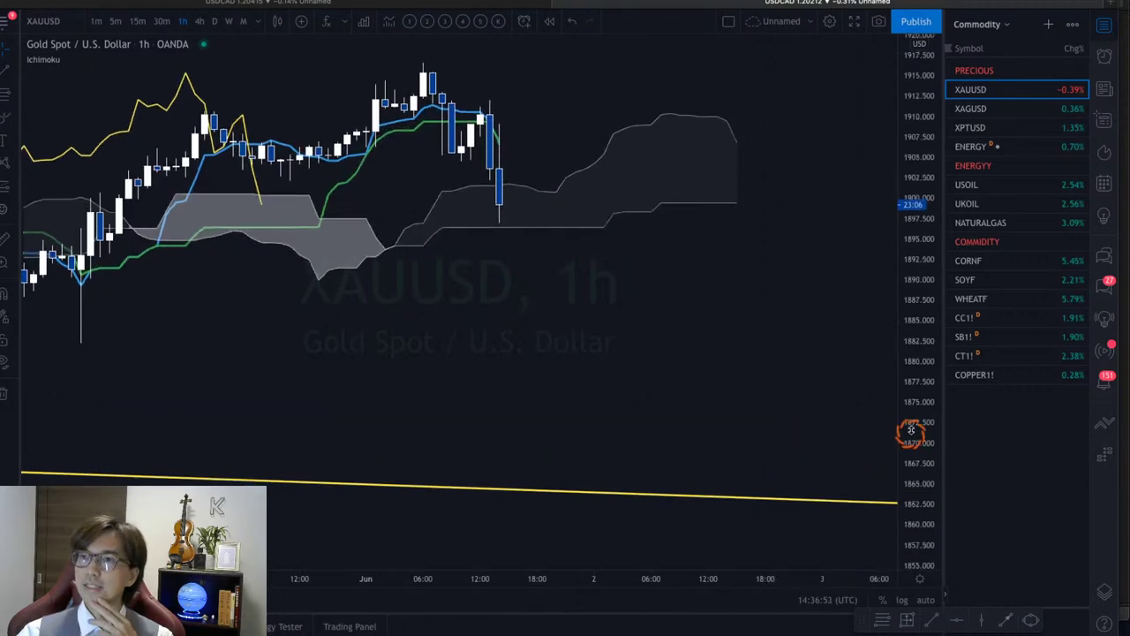
left_click_drag(503, 572, 471, 576)
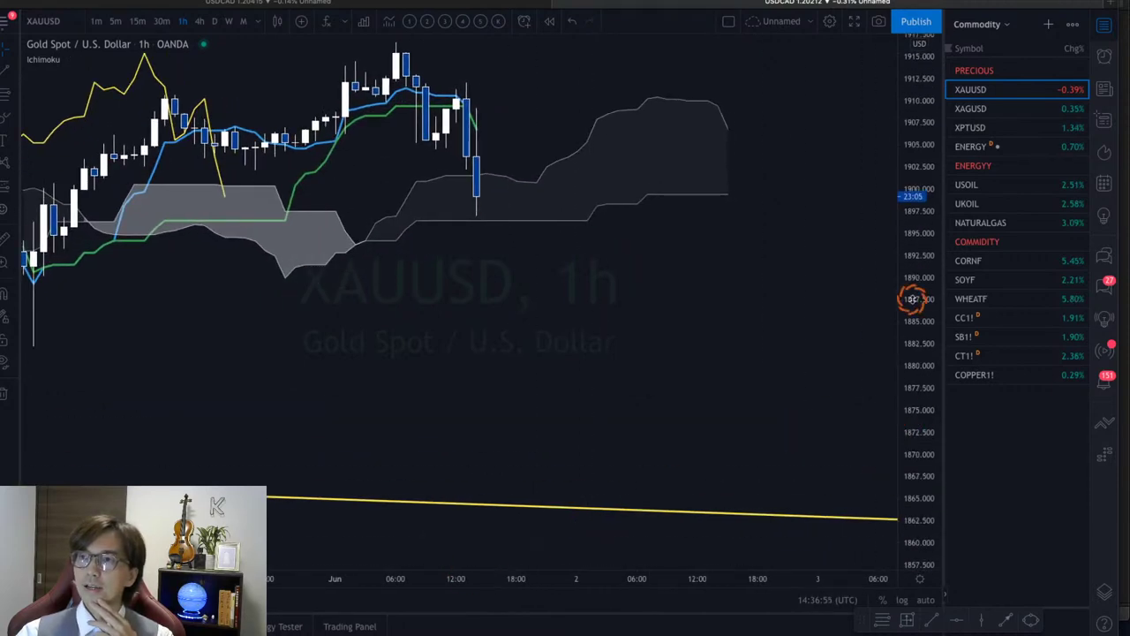
left_click_drag(923, 118, 923, 176)
left_click_drag(607, 272, 699, 336)
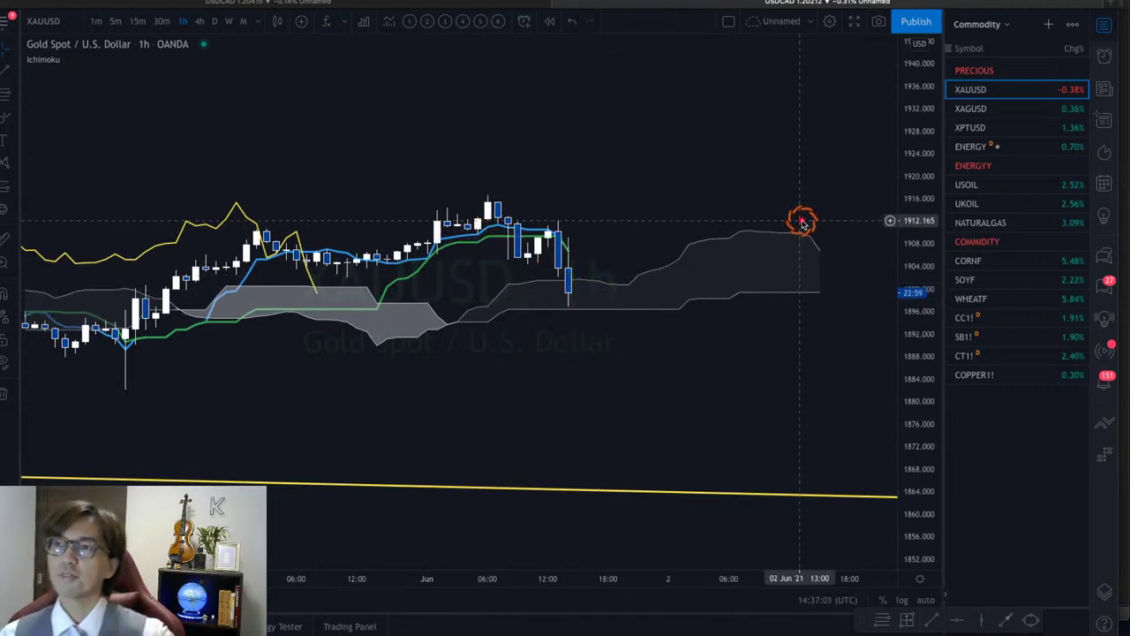
Sketch arrows and lines along the cloud edges, a curve and a circle, then clear them
left_click_drag(730, 187, 815, 218)
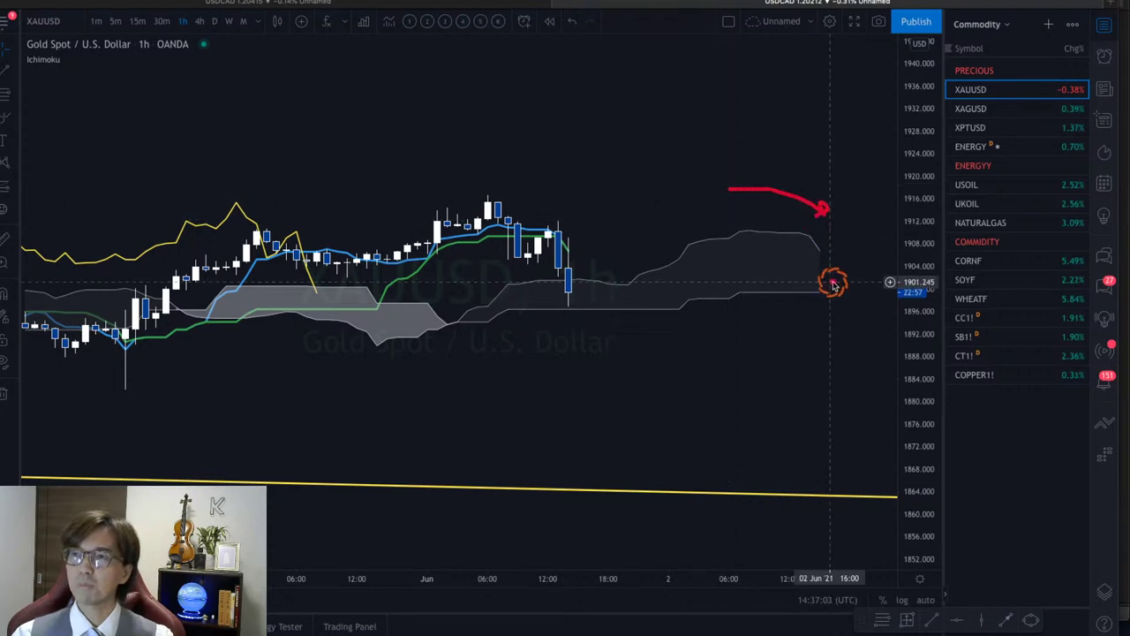
left_click_drag(711, 318, 820, 318)
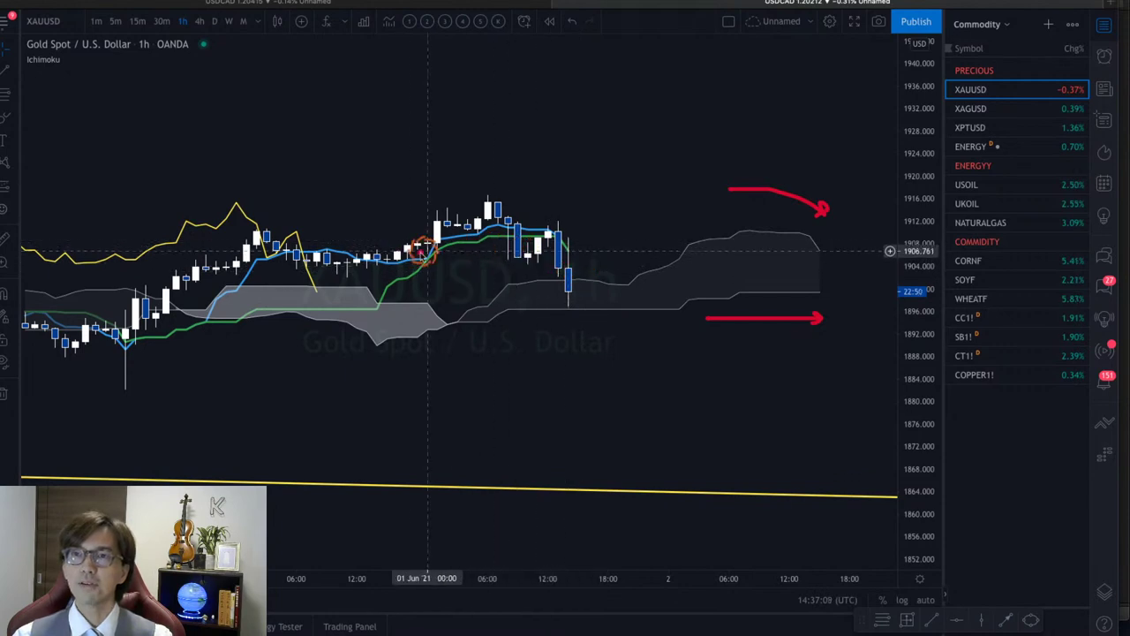
mouse_move(402, 257)
left_mouse_down()
mouse_move(521, 228)
mouse_move(560, 261)
mouse_move(566, 298)
left_mouse_up()
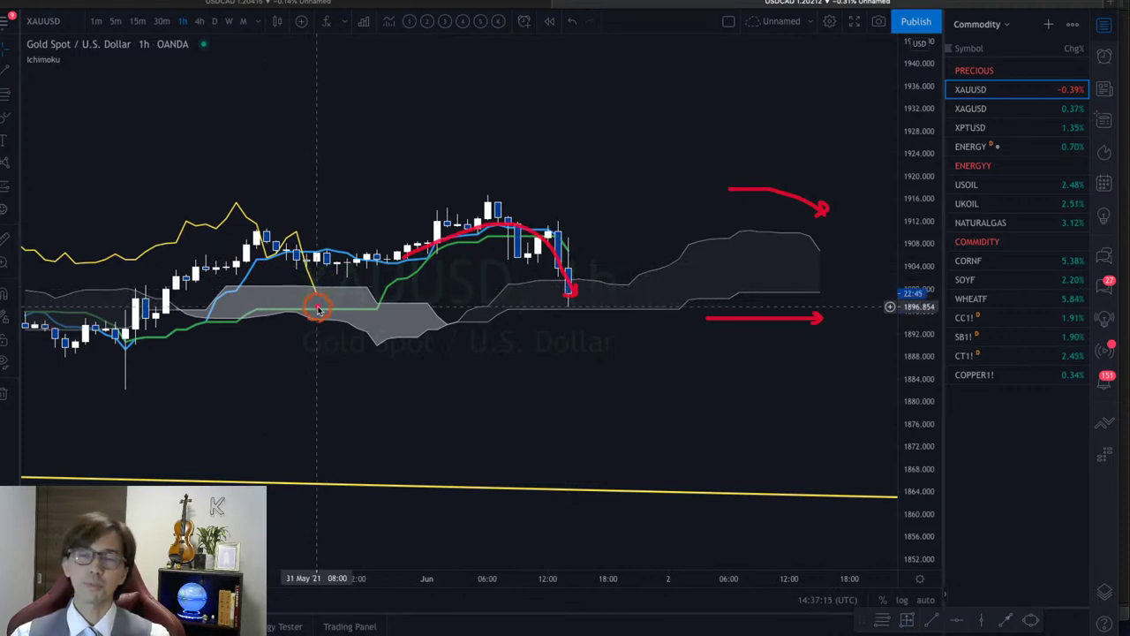
mouse_move(318, 308)
left_mouse_down()
mouse_move(285, 265)
mouse_move(332, 311)
left_mouse_up()
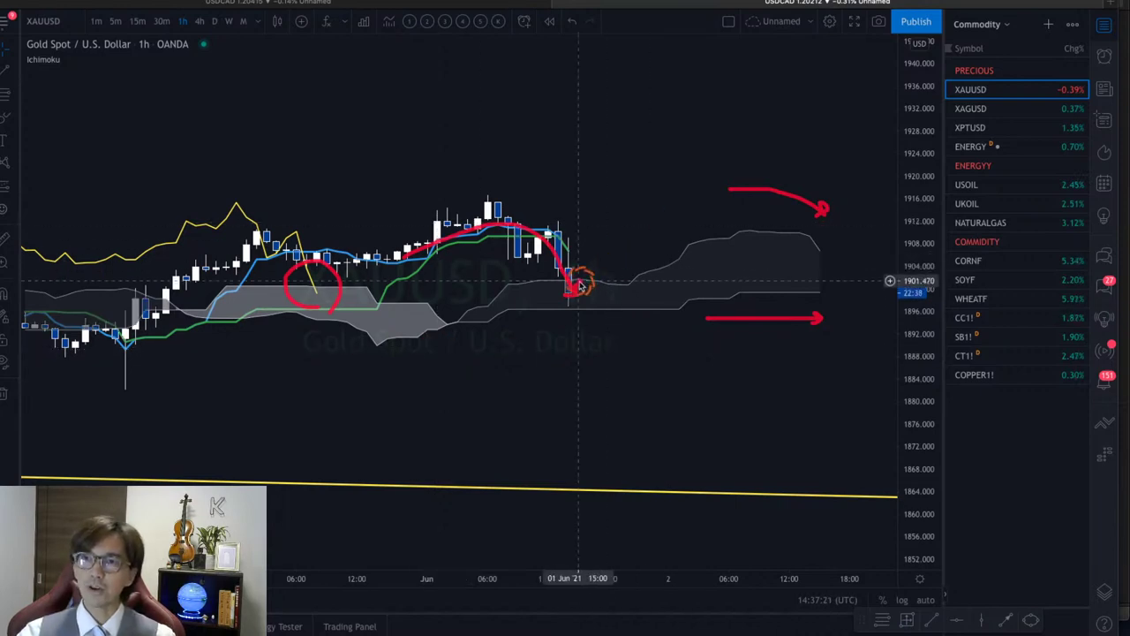
left_click_drag(592, 272, 668, 177)
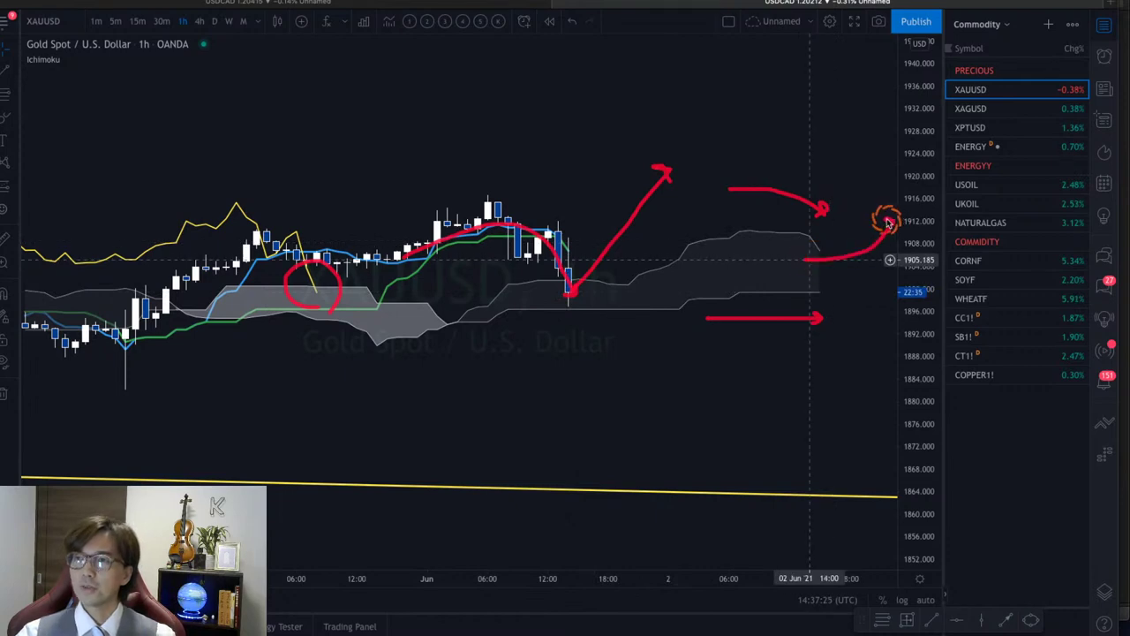
key("Escape")
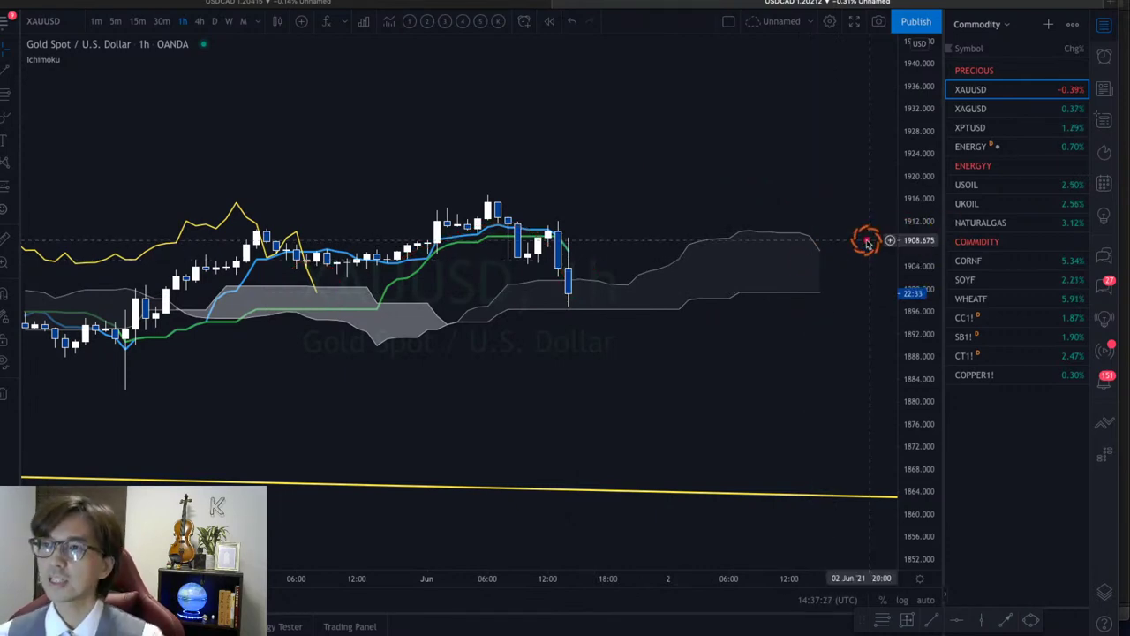
Draw a second set of upward arrows, a horizontal line and a letter, then clear them
mouse_move(802, 267)
left_mouse_down()
mouse_move(875, 235)
mouse_move(888, 245)
left_mouse_up()
mouse_move(568, 292)
left_mouse_down()
mouse_move(638, 184)
mouse_move(647, 192)
left_mouse_up()
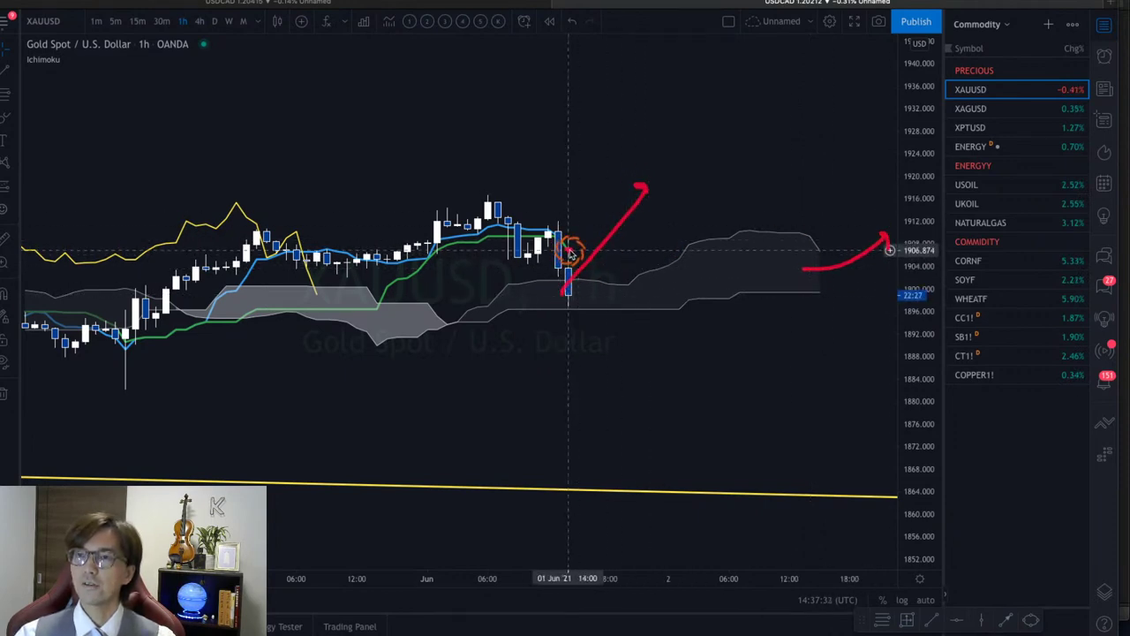
mouse_move(572, 251)
left_mouse_down()
mouse_move(644, 251)
mouse_move(673, 212)
mouse_move(678, 221)
left_mouse_up()
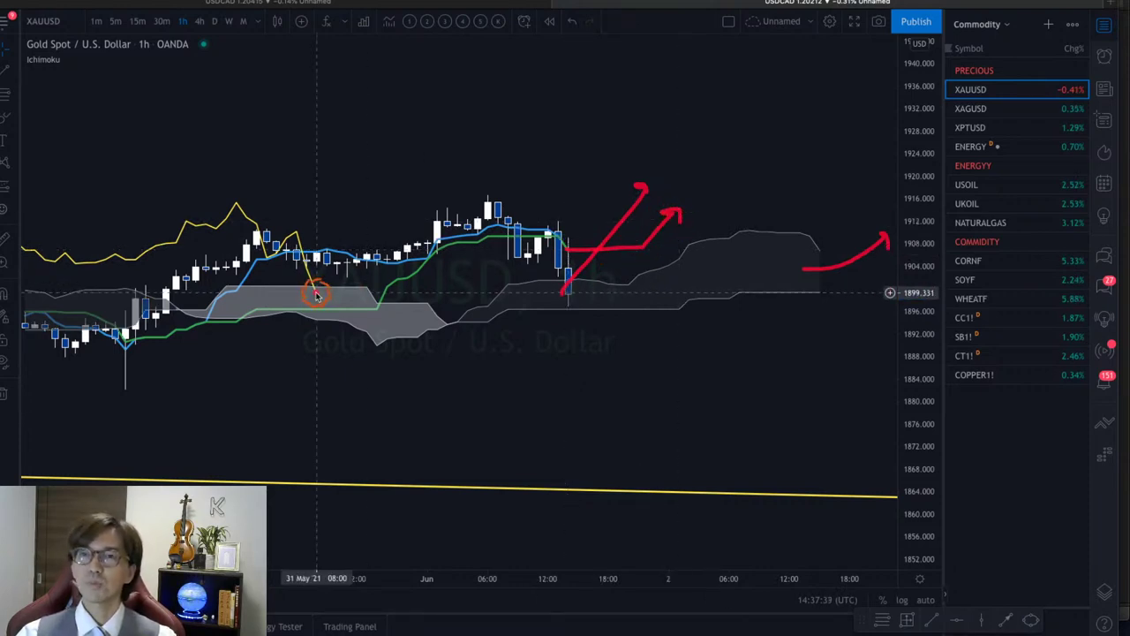
mouse_move(318, 290)
left_mouse_down()
mouse_move(361, 222)
mouse_move(371, 227)
left_mouse_up()
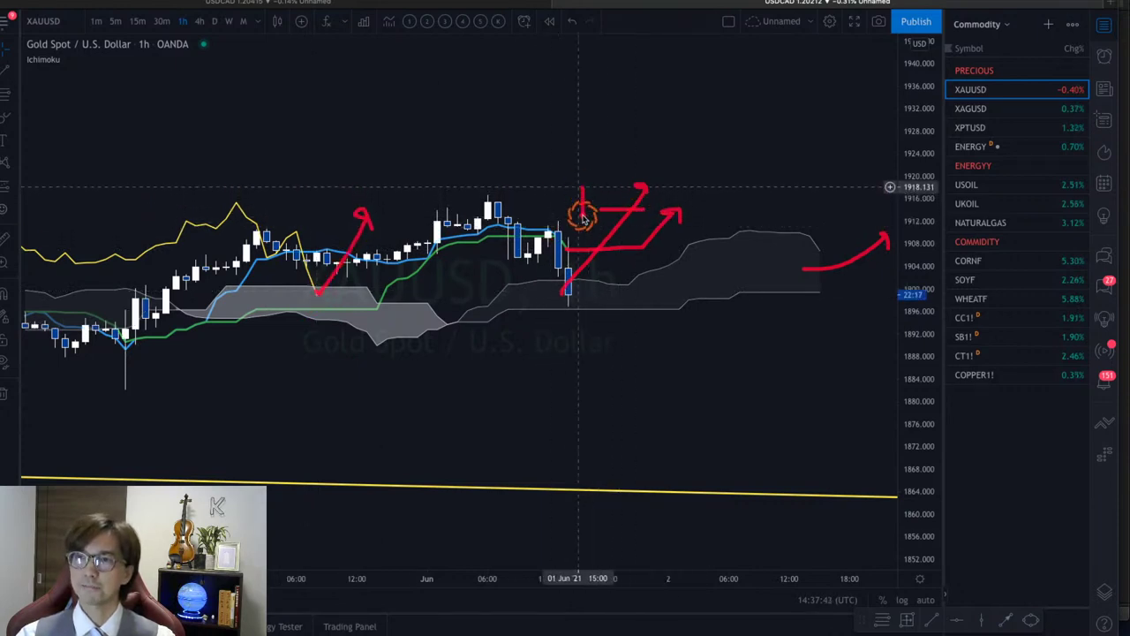
mouse_move(583, 212)
left_mouse_down()
mouse_move(583, 184)
mouse_move(584, 214)
left_mouse_up()
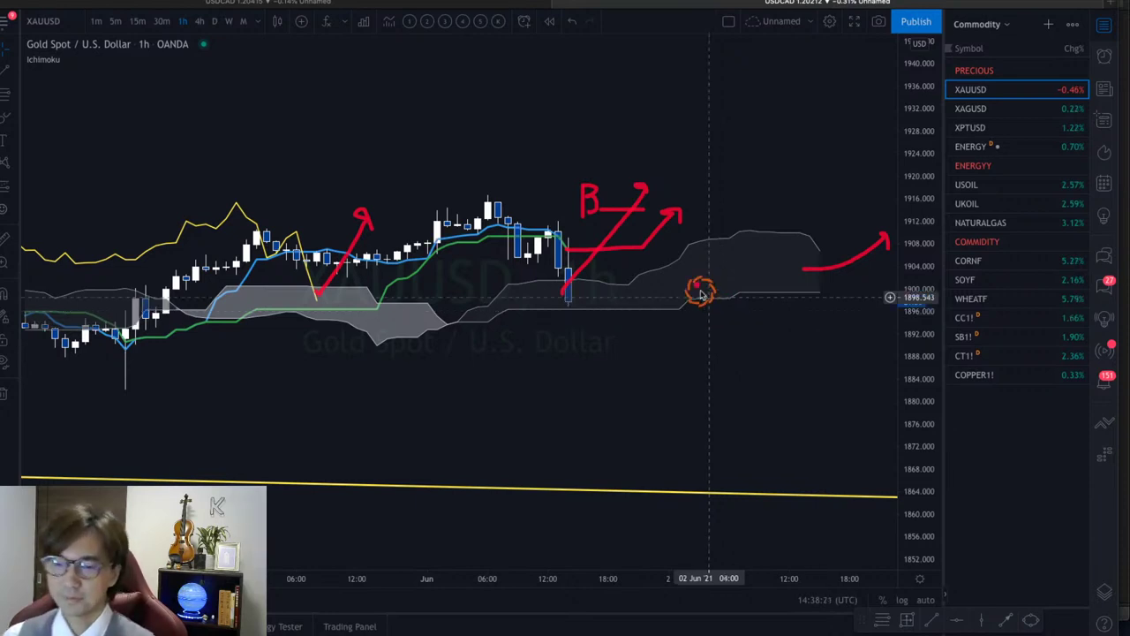
key("Escape")
Switch gold to weekly with auto price scaling and pan the chart into position
left_click(229, 21)
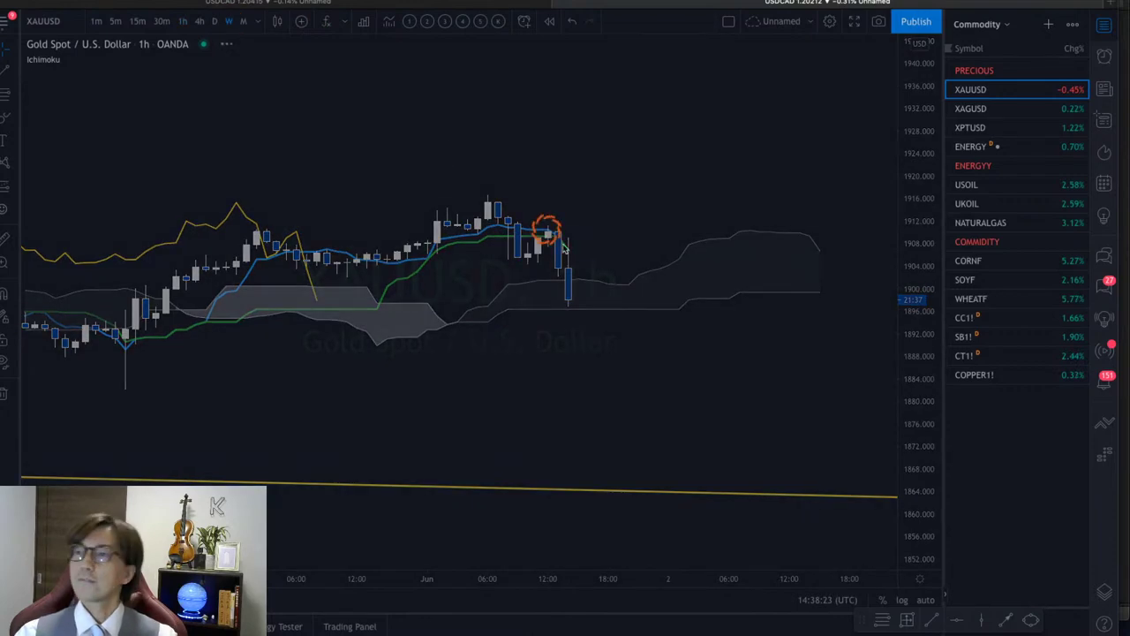
left_click(924, 601)
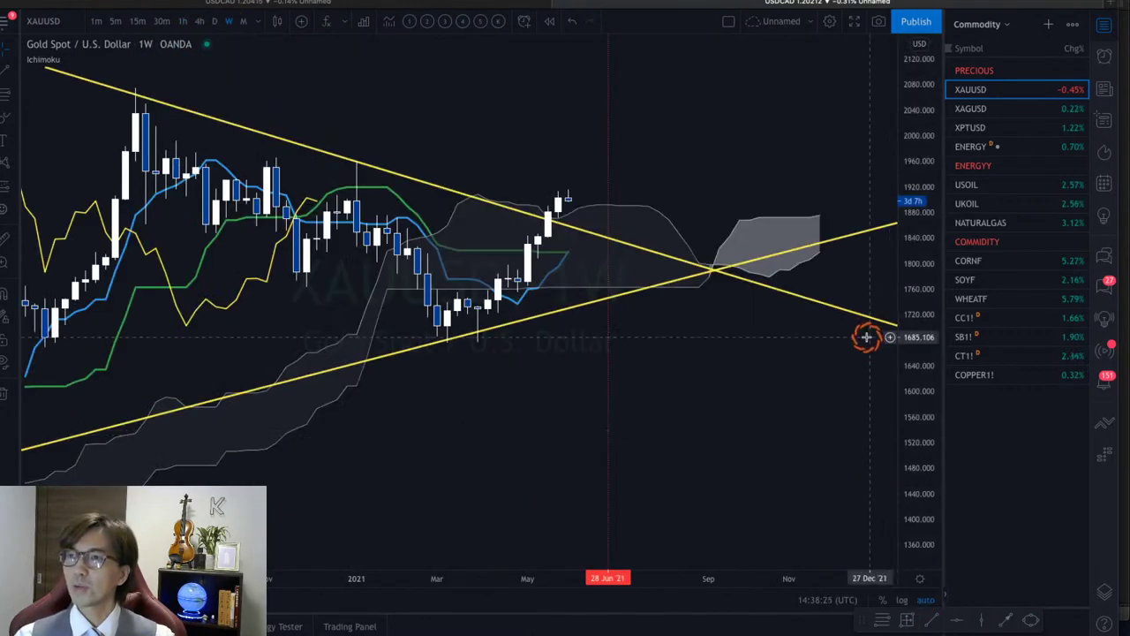
left_click_drag(863, 340, 755, 374)
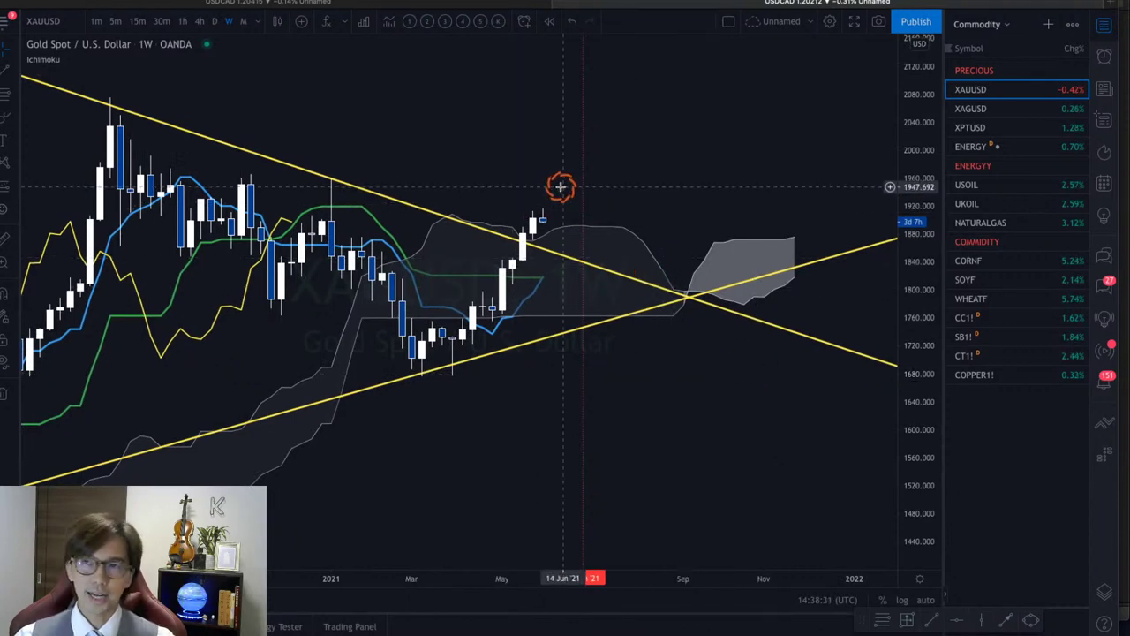
left_click_drag(476, 155, 489, 150)
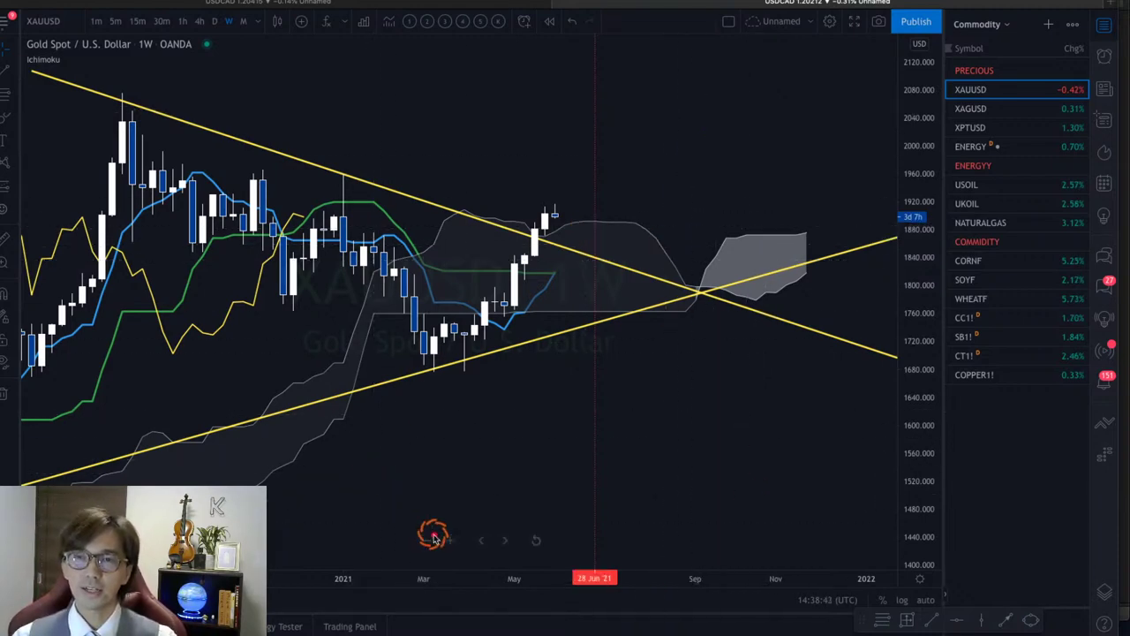
Draw red arrows and lines around the thin and future cloud, then clear them
left_click_drag(430, 537, 296, 444)
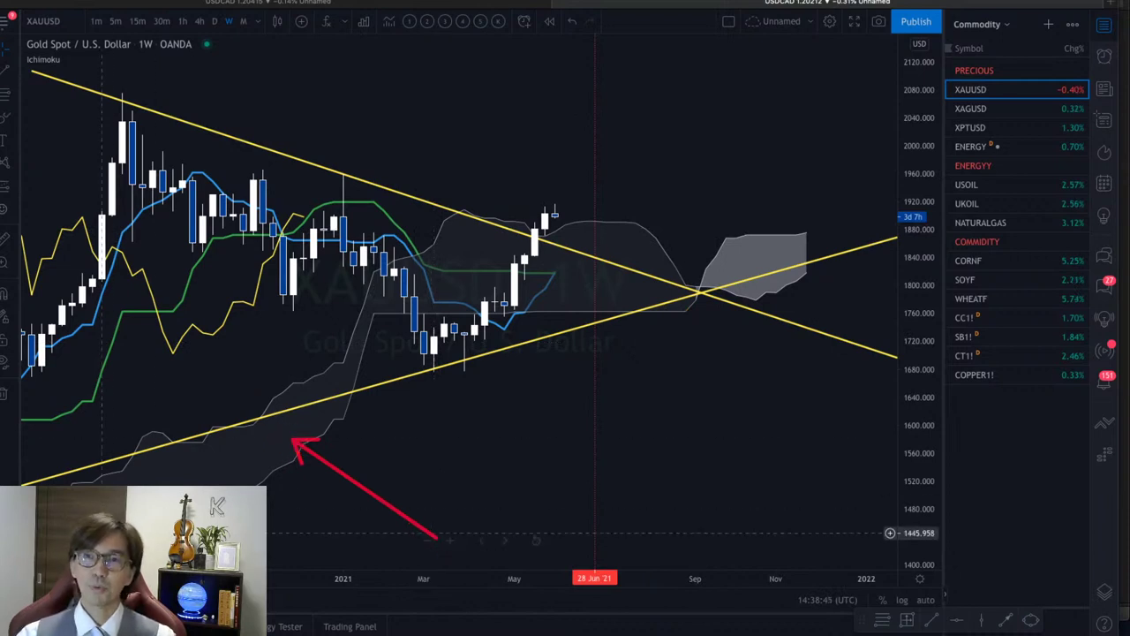
left_click(680, 381)
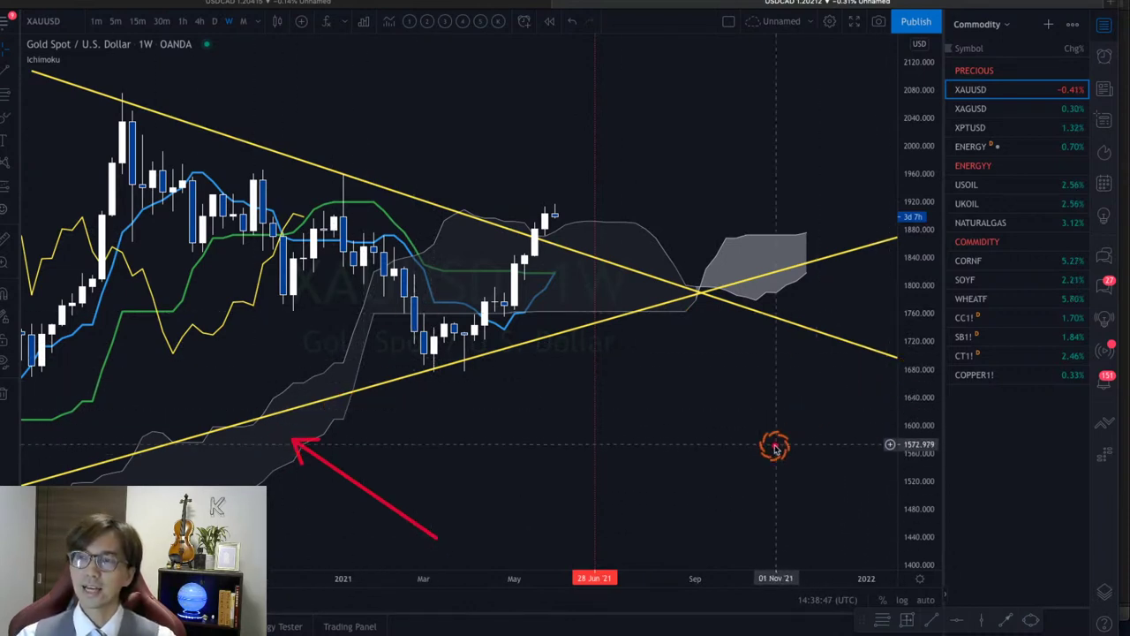
left_click_drag(774, 447, 771, 287)
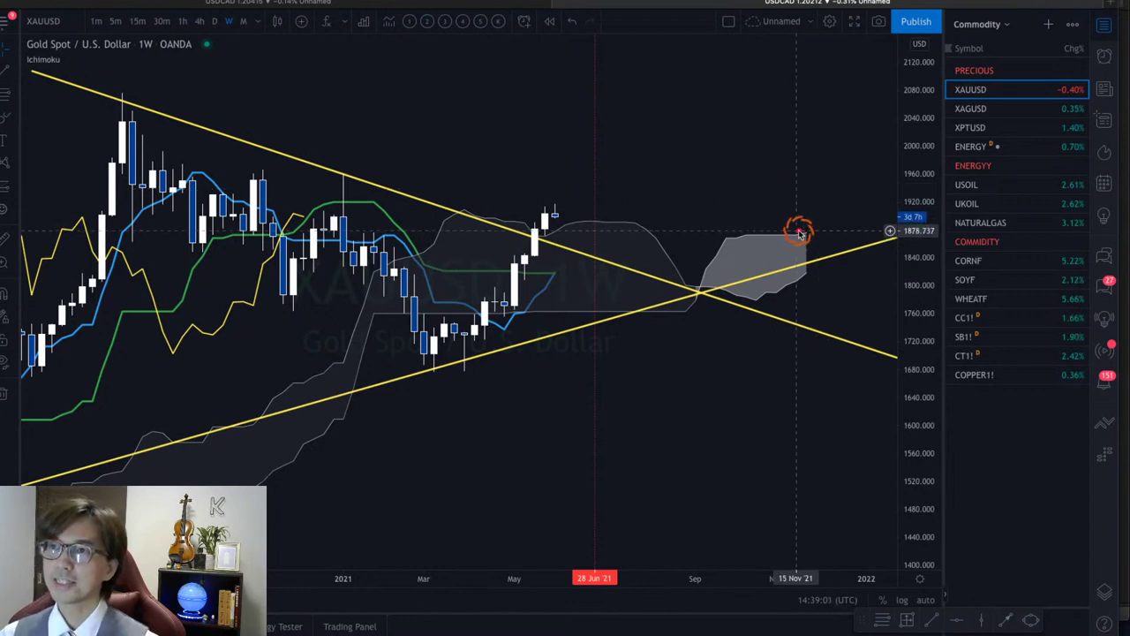
left_click_drag(798, 231, 895, 232)
left_click_drag(789, 288, 857, 204)
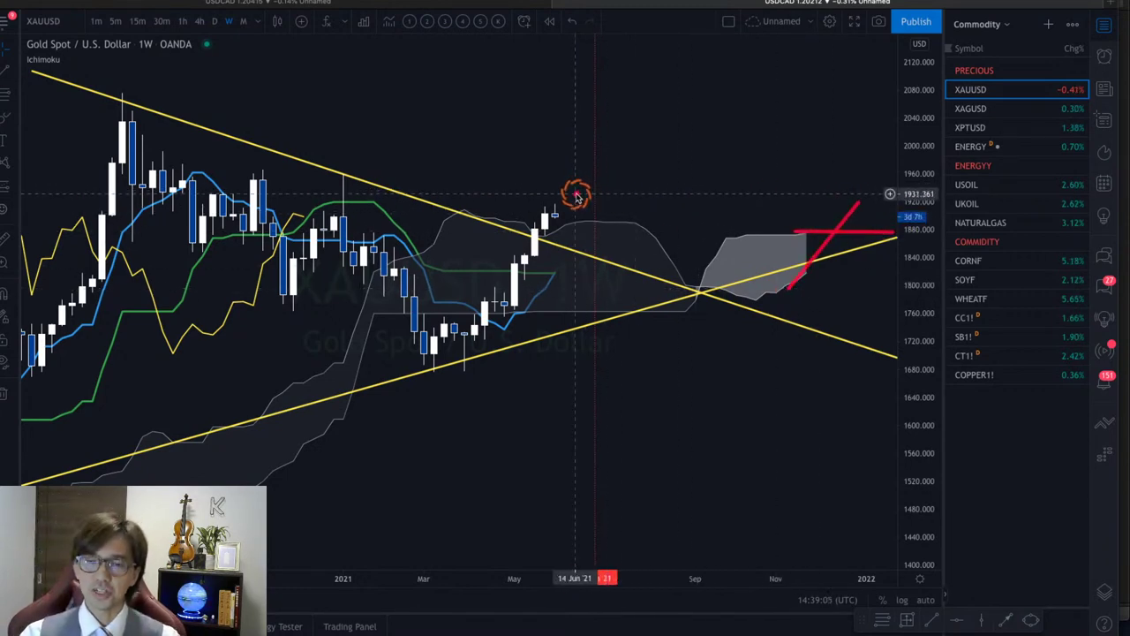
mouse_move(575, 192)
left_mouse_down()
mouse_move(662, 112)
mouse_move(662, 128)
left_mouse_up()
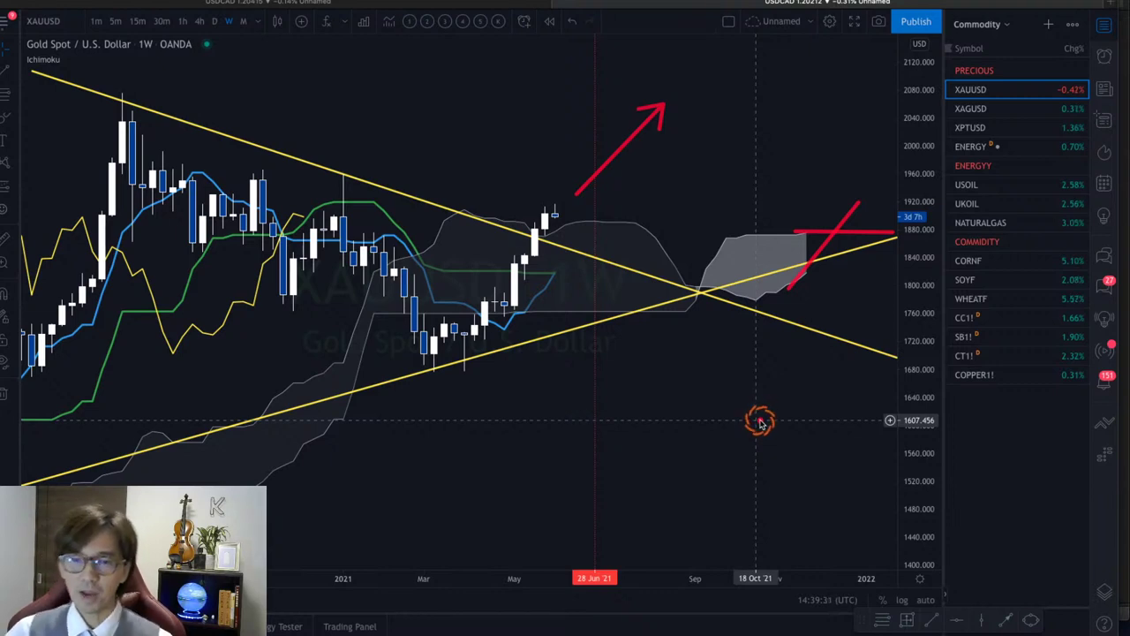
key("Escape")
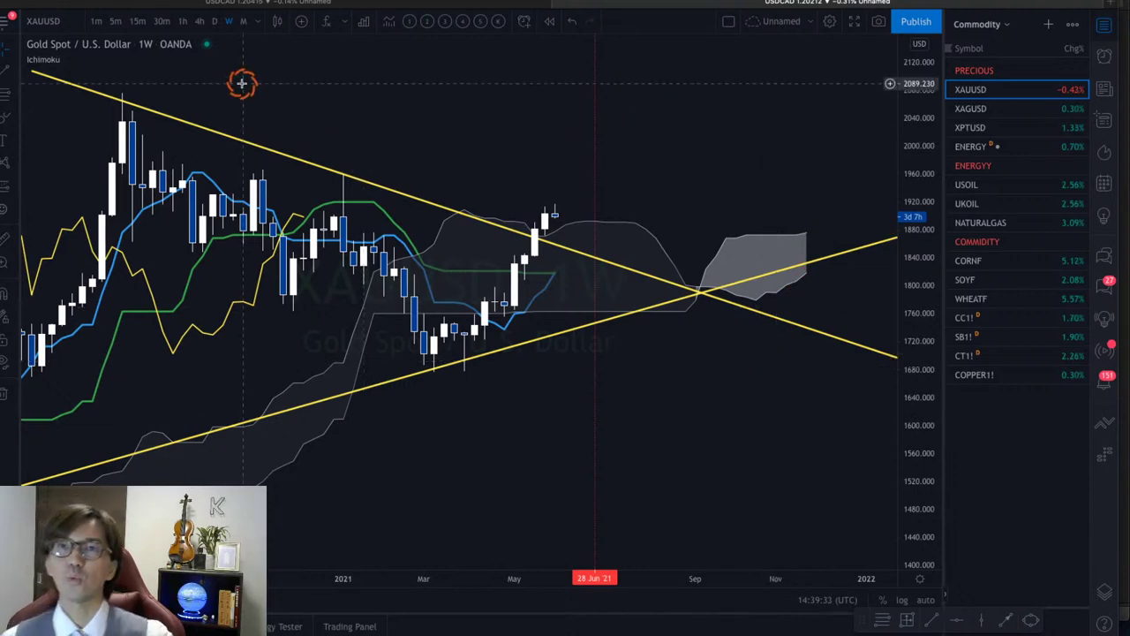
Return gold to 1-hour and compress the price scale to include the yellow line
left_click(181, 21)
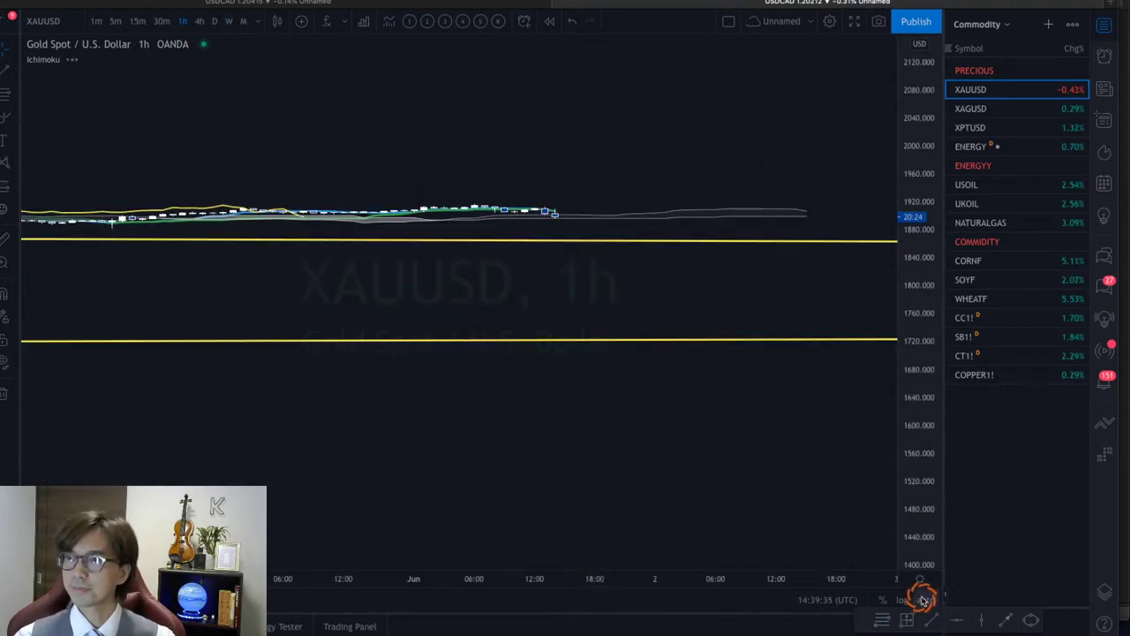
scroll(842, 108, "left", 5)
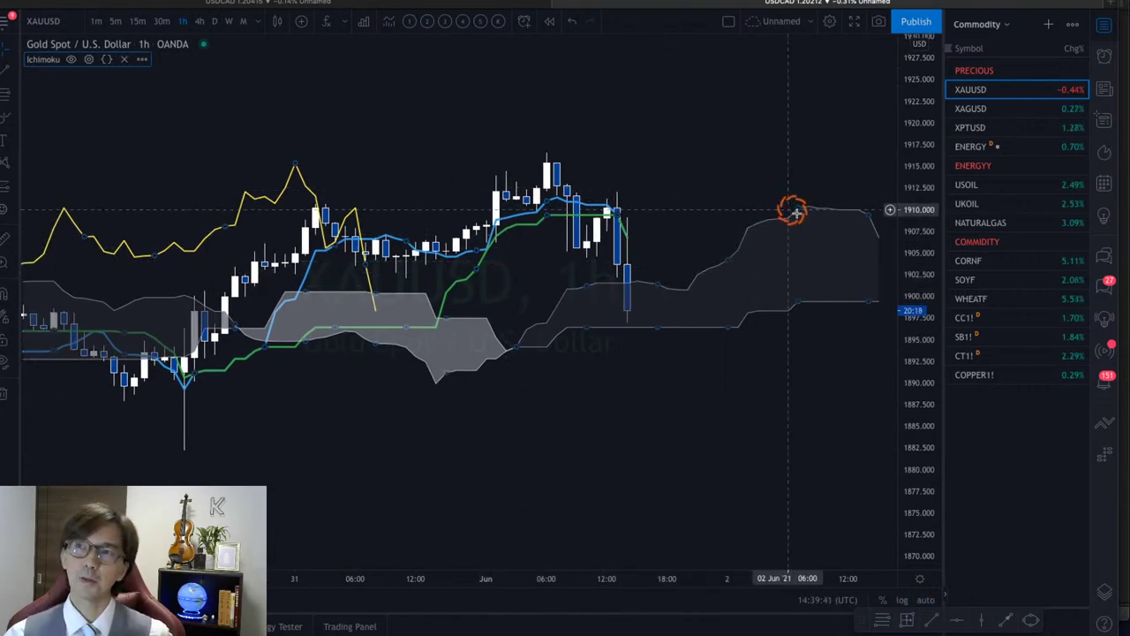
left_click_drag(908, 336, 669, 366)
scroll(613, 315, "left", 5)
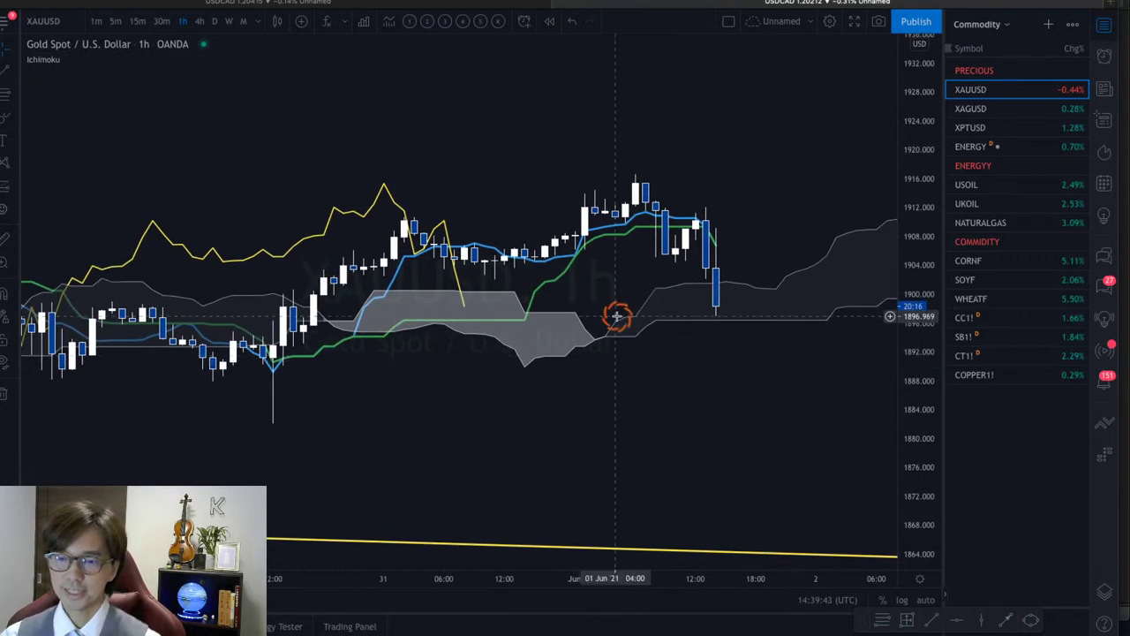
Draw a red zigzag from the low candle up to the yellow line peak and back down
left_click(266, 363)
mouse_move(266, 363)
left_mouse_down()
mouse_move(291, 300)
mouse_move(305, 337)
mouse_move(406, 225)
mouse_move(484, 272)
mouse_move(608, 192)
mouse_move(638, 193)
left_mouse_up()
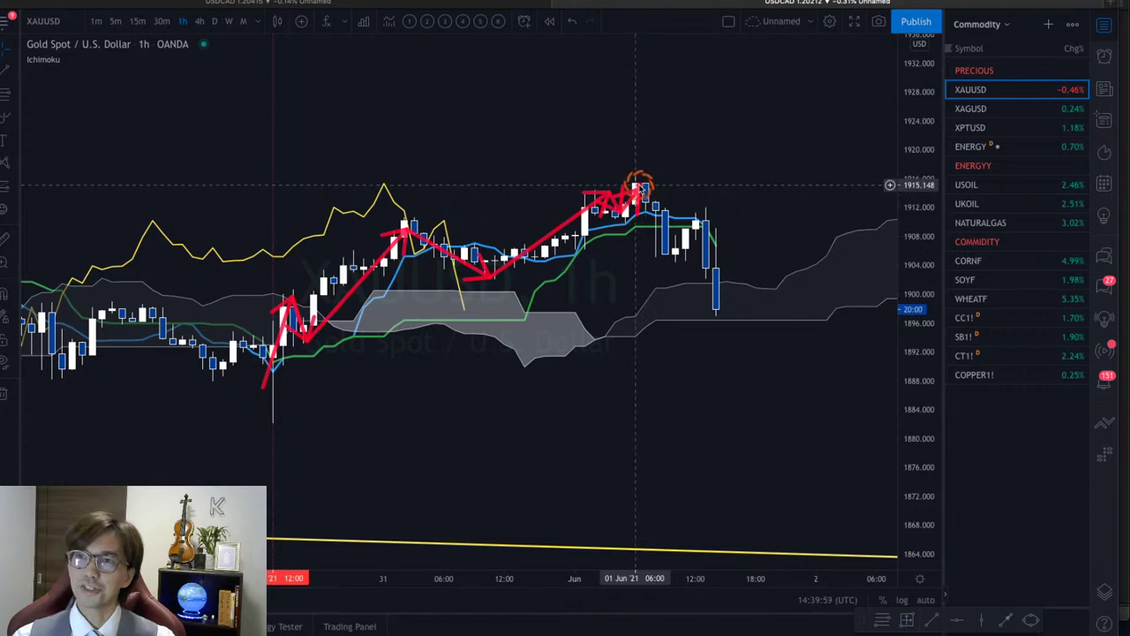
mouse_move(639, 193)
left_mouse_down()
mouse_move(662, 253)
mouse_move(699, 215)
mouse_move(719, 320)
left_mouse_up()
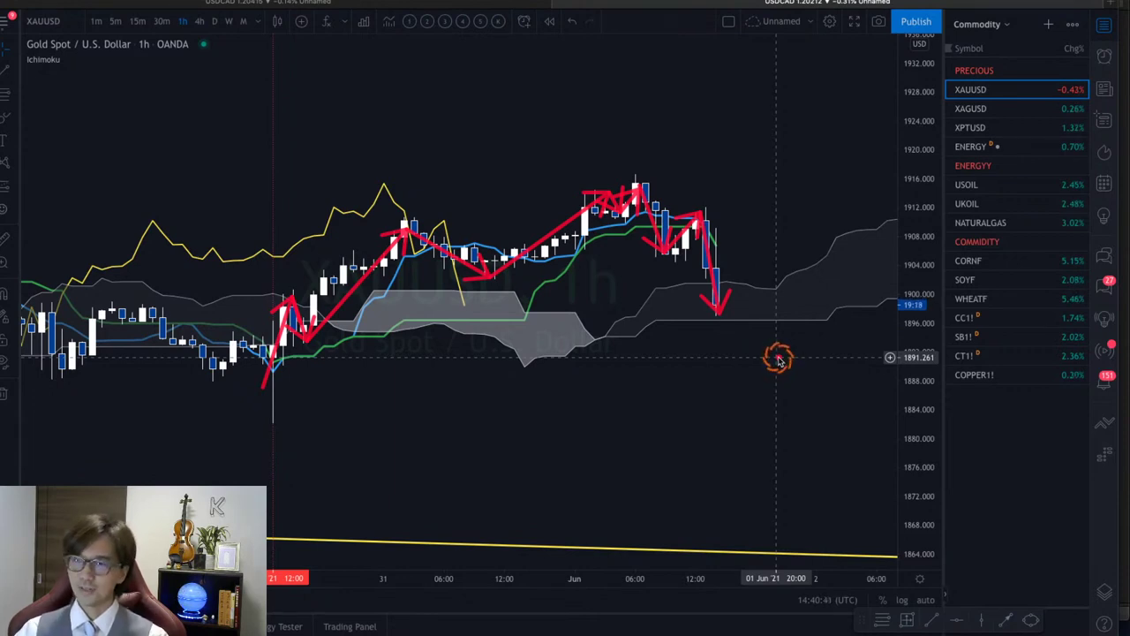
Clear the red zigzag and pan the gold chart to leave space on the right
key("Escape")
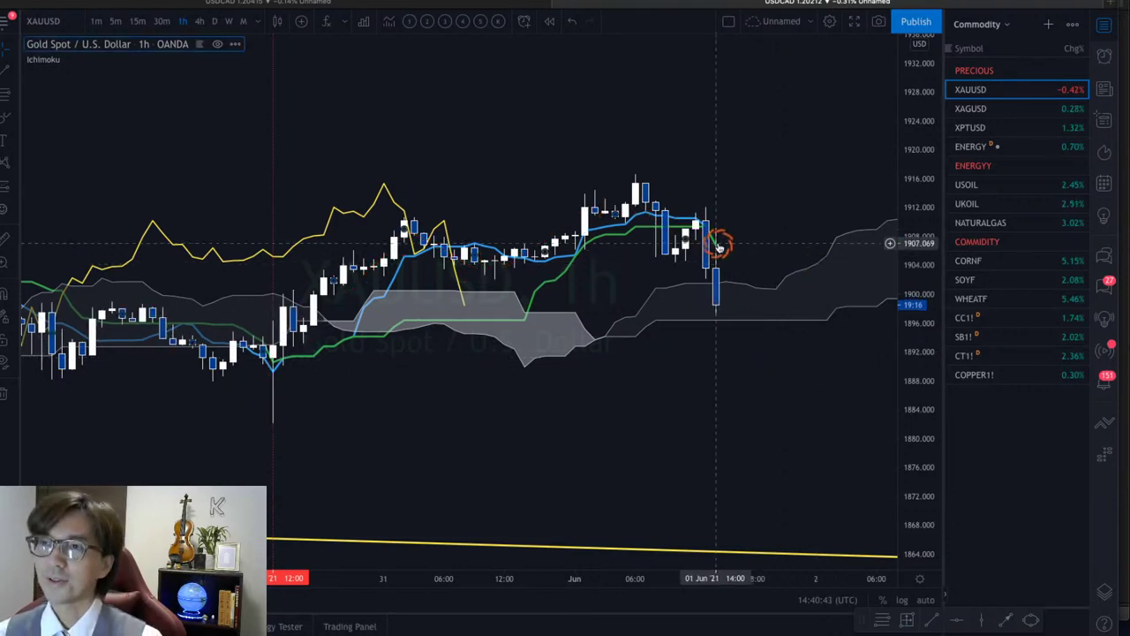
left_click_drag(722, 244, 575, 245)
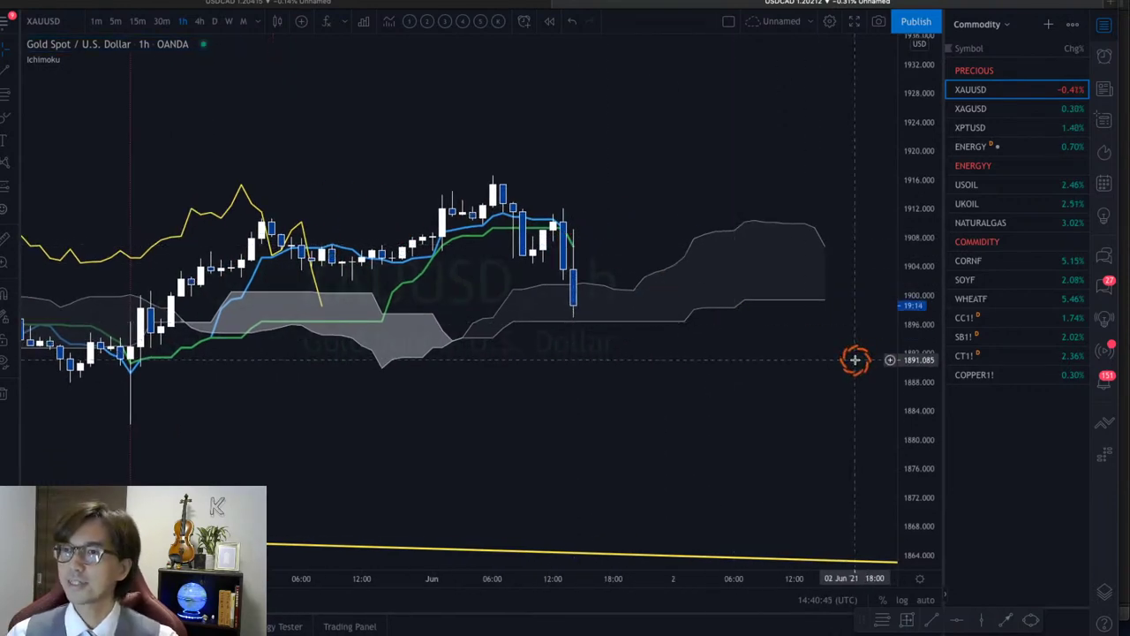
left_click_drag(765, 329, 739, 312)
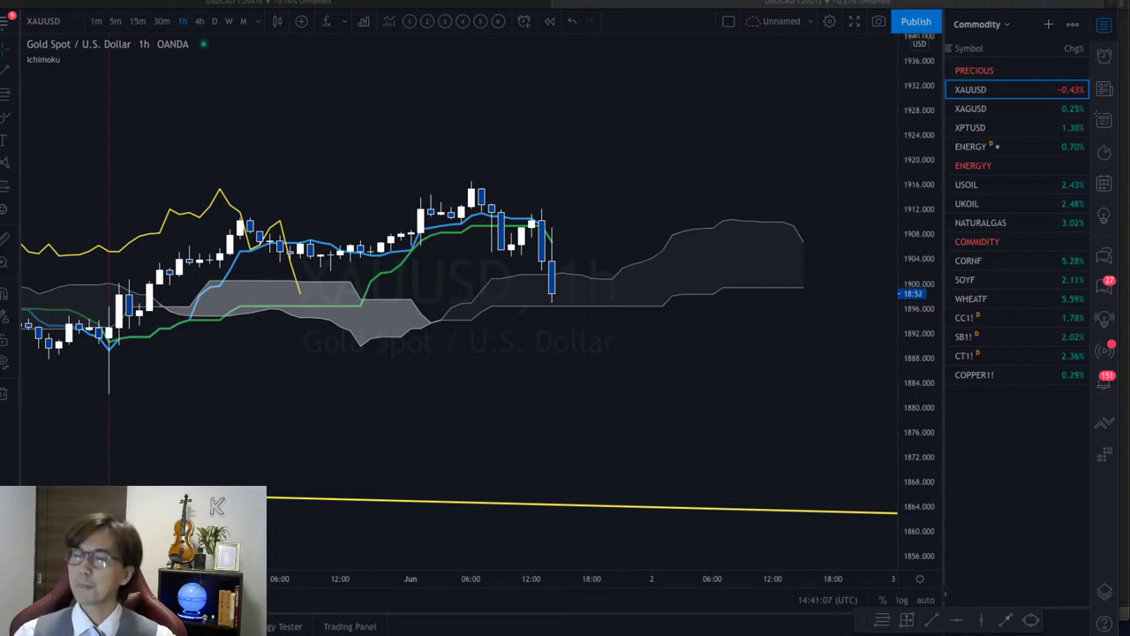
Open EURJPY from the Forex watchlist on the daily timeframe
left_click(979, 25)
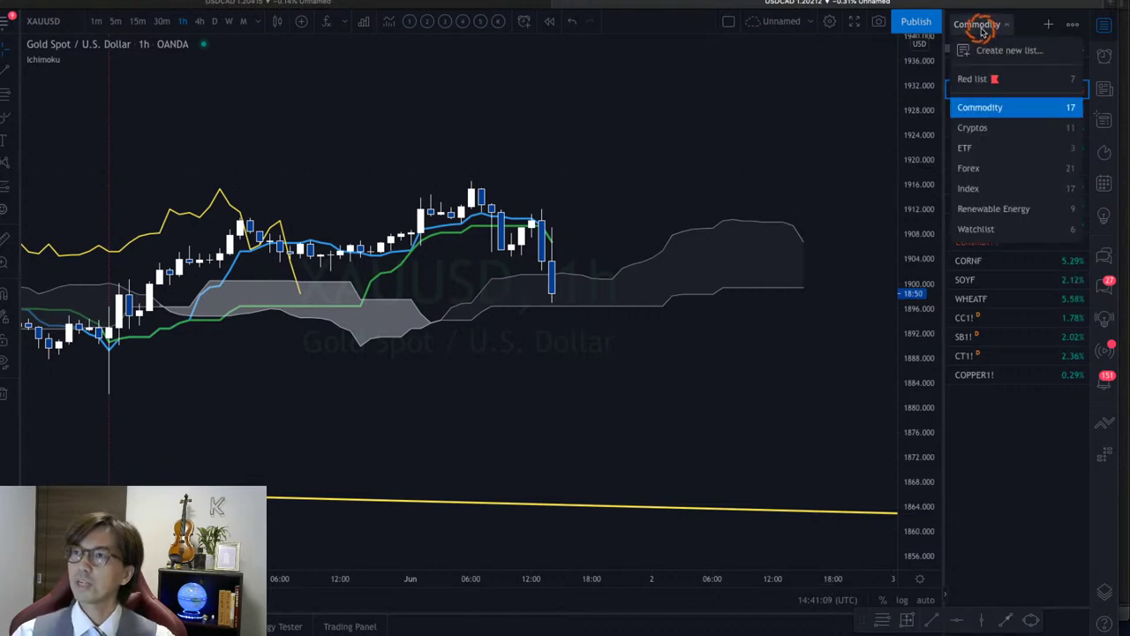
left_click(1005, 168)
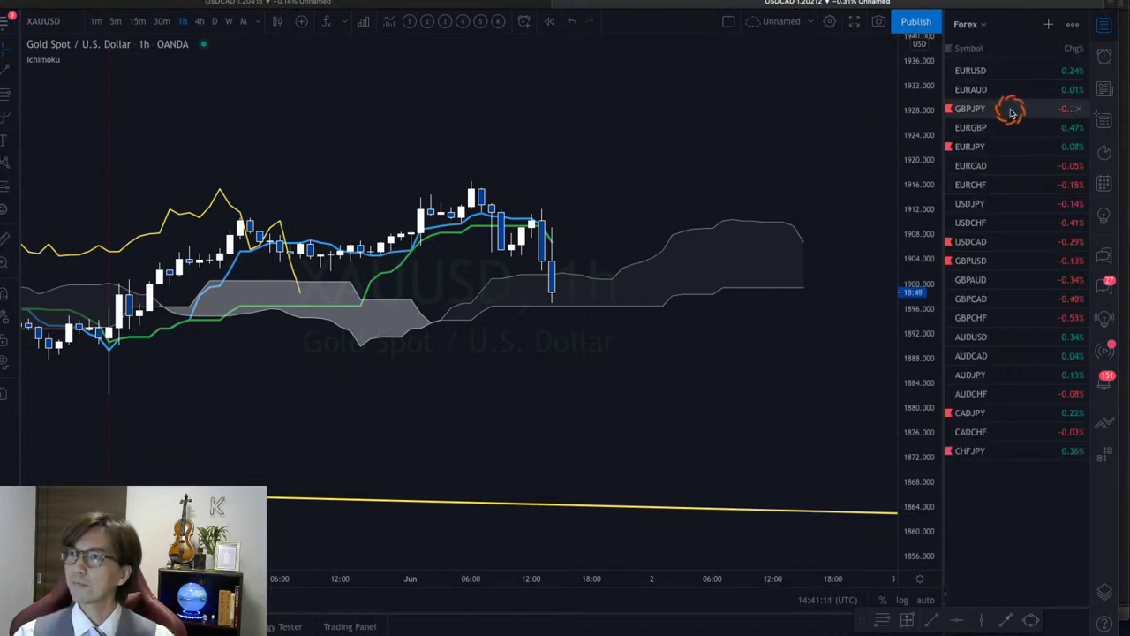
left_click(1004, 151)
left_click(213, 22)
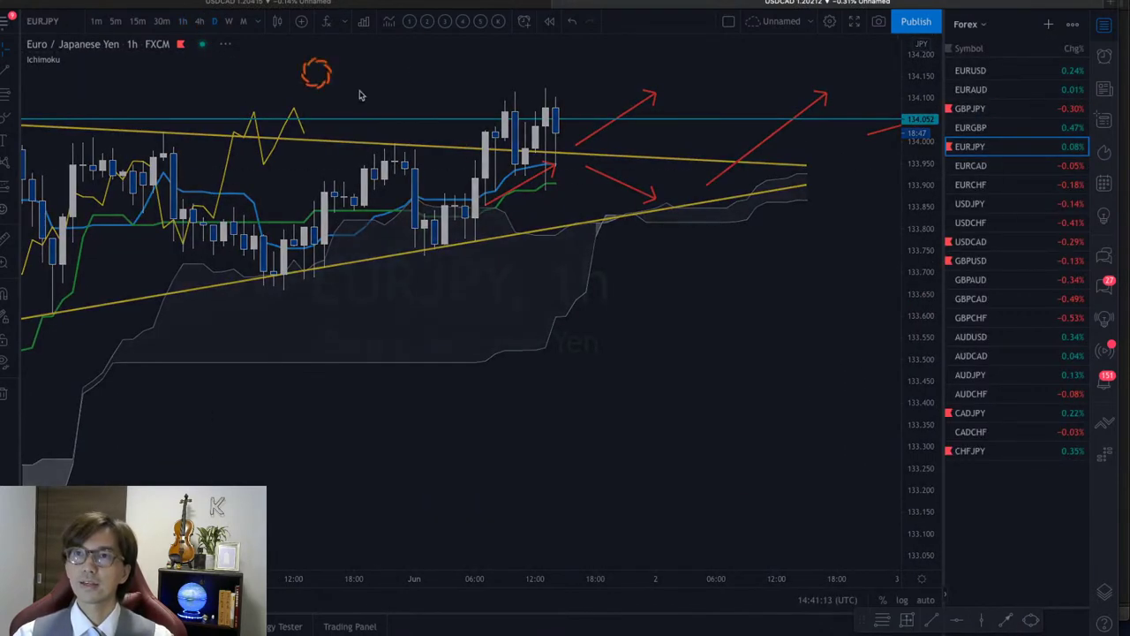
Rescale the EURJPY daily price axis to about 130–135.5 with the cloud in view
left_click_drag(918, 182, 918, 493)
left_click_drag(913, 341, 913, 480)
left_click_drag(769, 404, 737, 359)
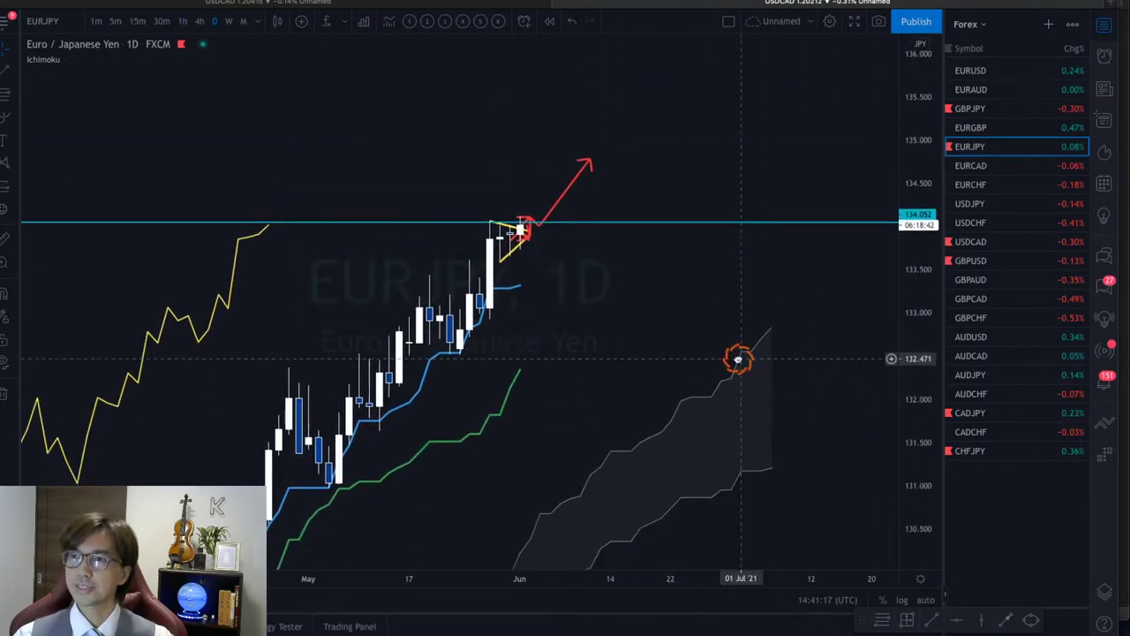
left_click_drag(886, 315, 845, 378)
left_click_drag(739, 345, 724, 330)
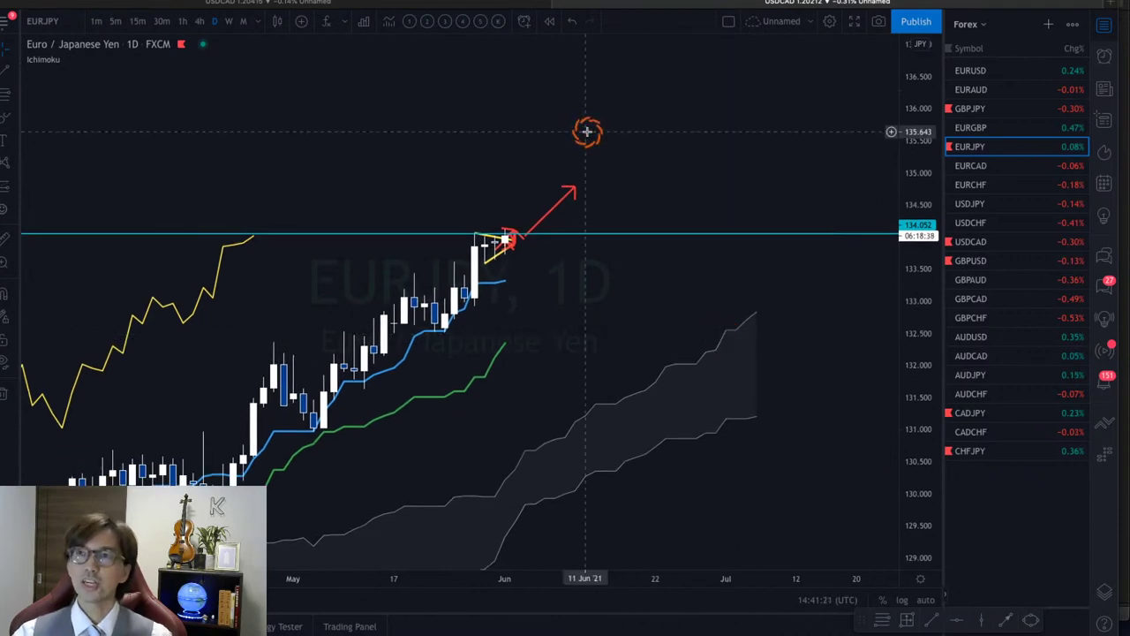
left_click(479, 5)
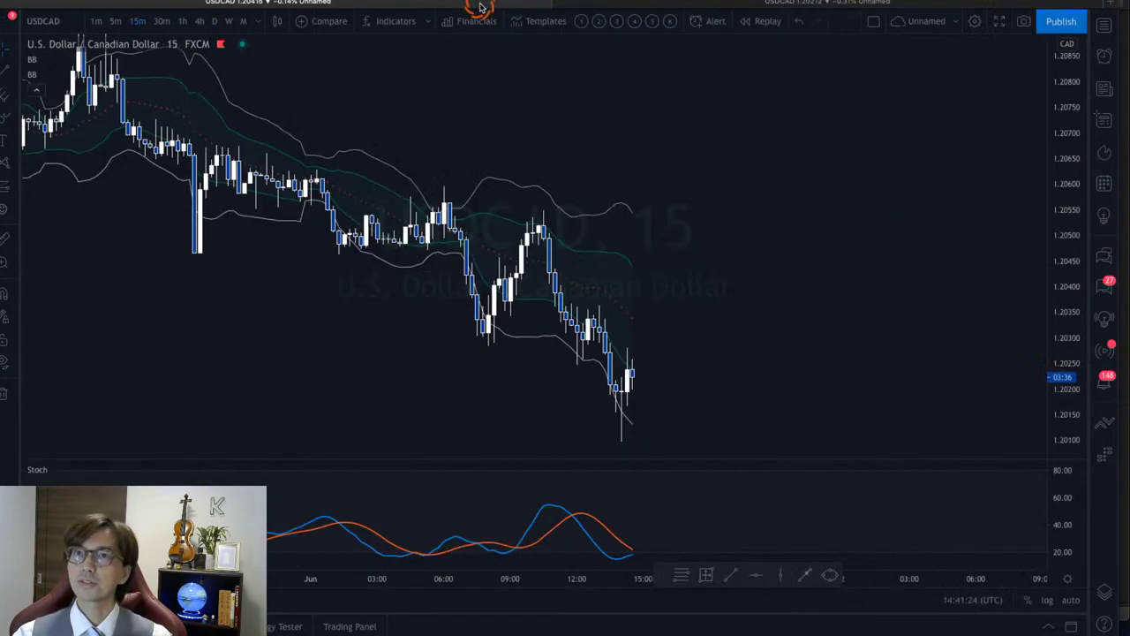
left_click(572, 5)
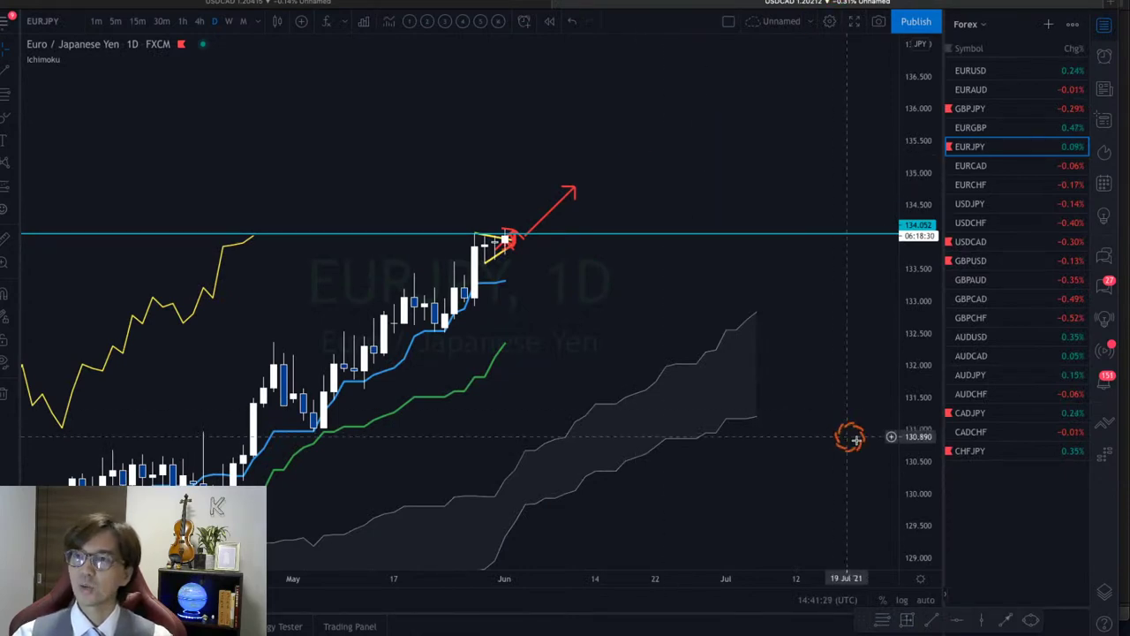
left_click_drag(933, 480, 712, 397)
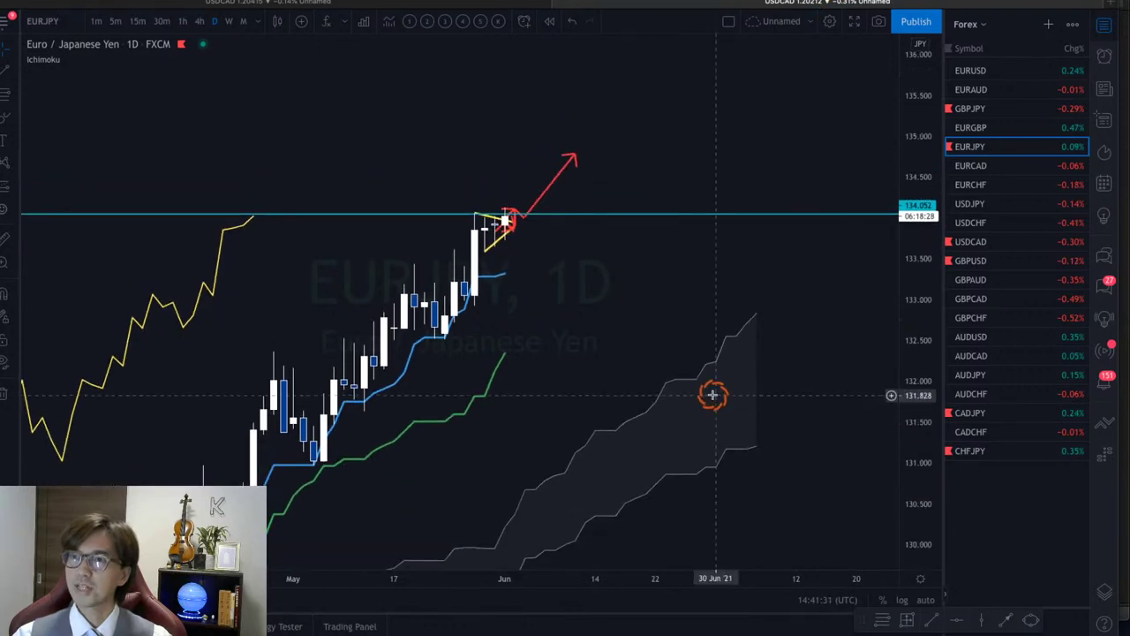
left_click_drag(636, 323, 622, 309)
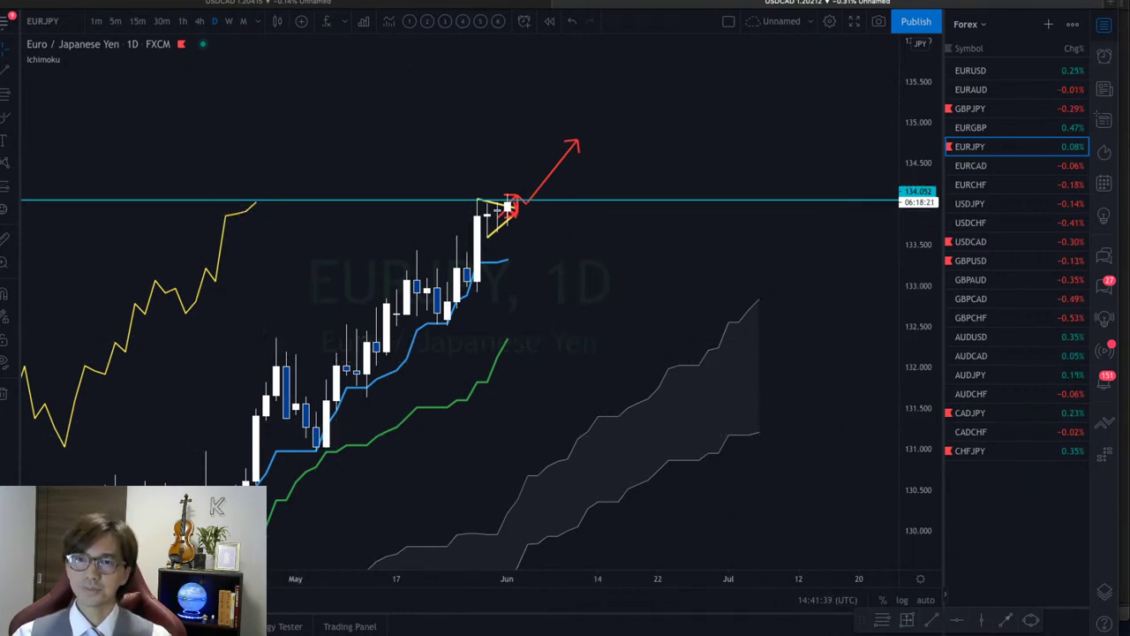
Zoom the time axis to show May to July, then switch EURJPY to 1-hour
left_click_drag(521, 572, 768, 572)
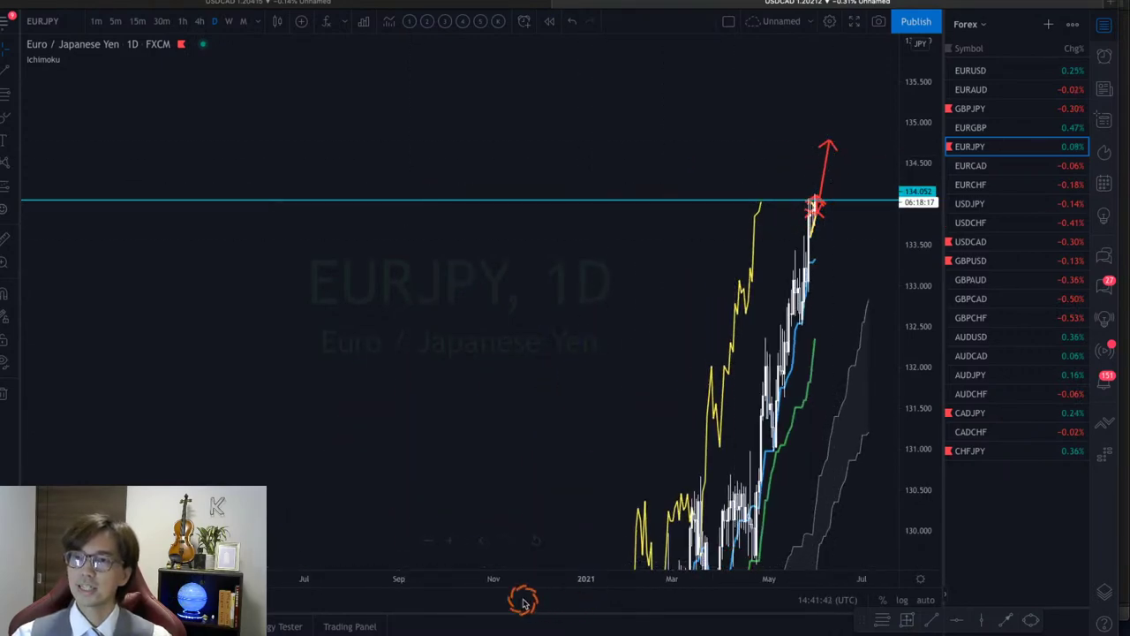
left_click_drag(463, 580, 536, 562)
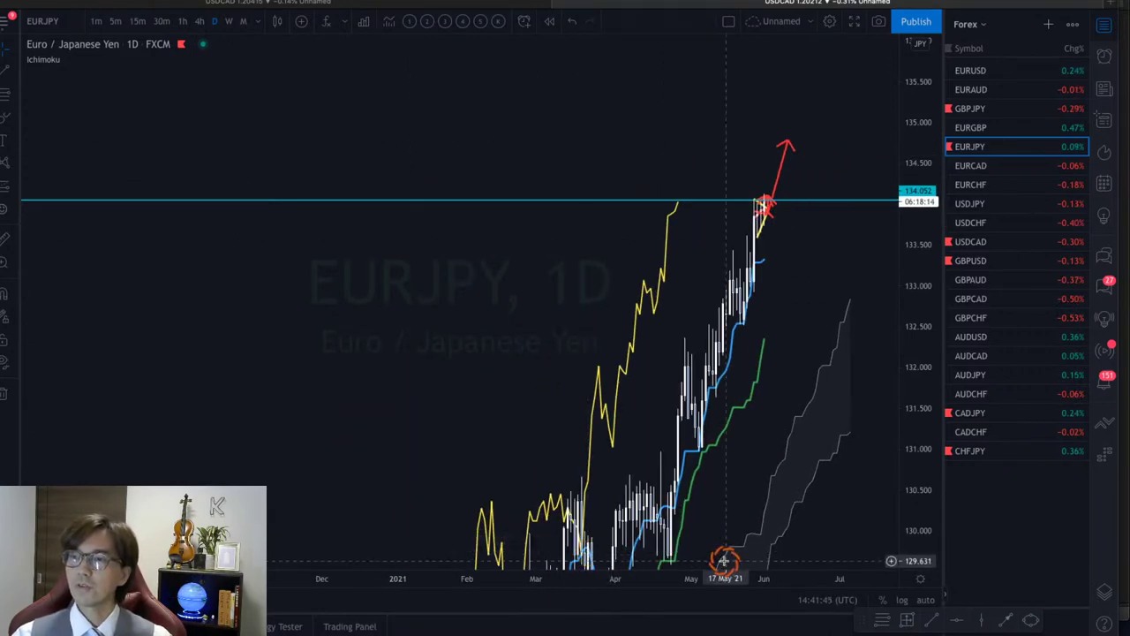
left_click_drag(776, 572, 553, 573)
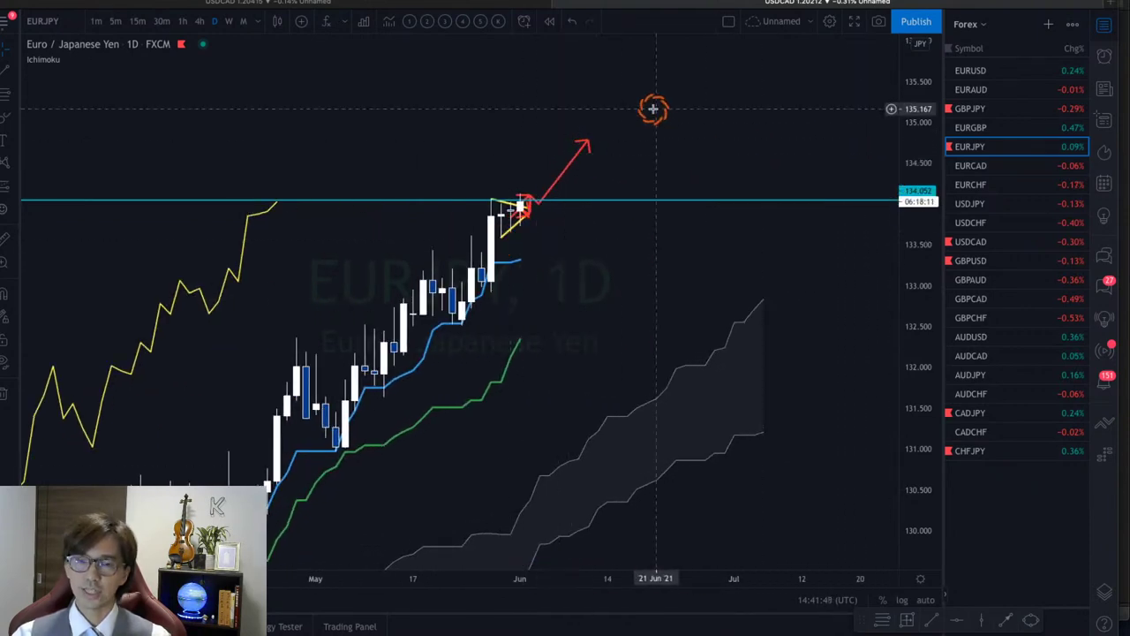
left_click(183, 19)
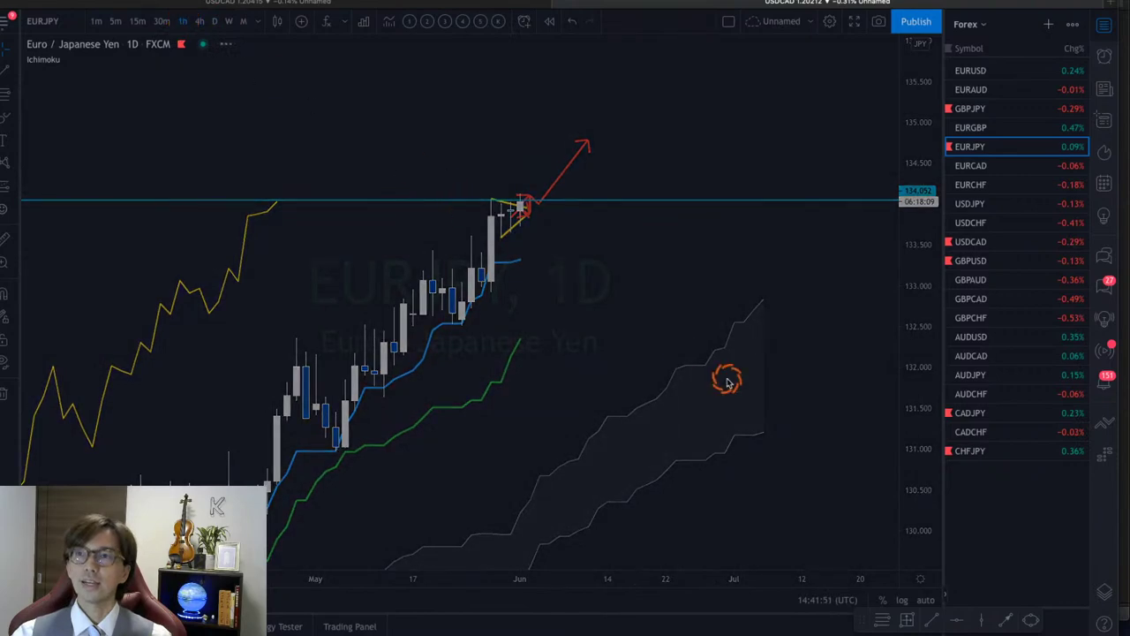
Auto-scale the EURJPY hourly chart and zoom out to frame the triangle
left_click(924, 601)
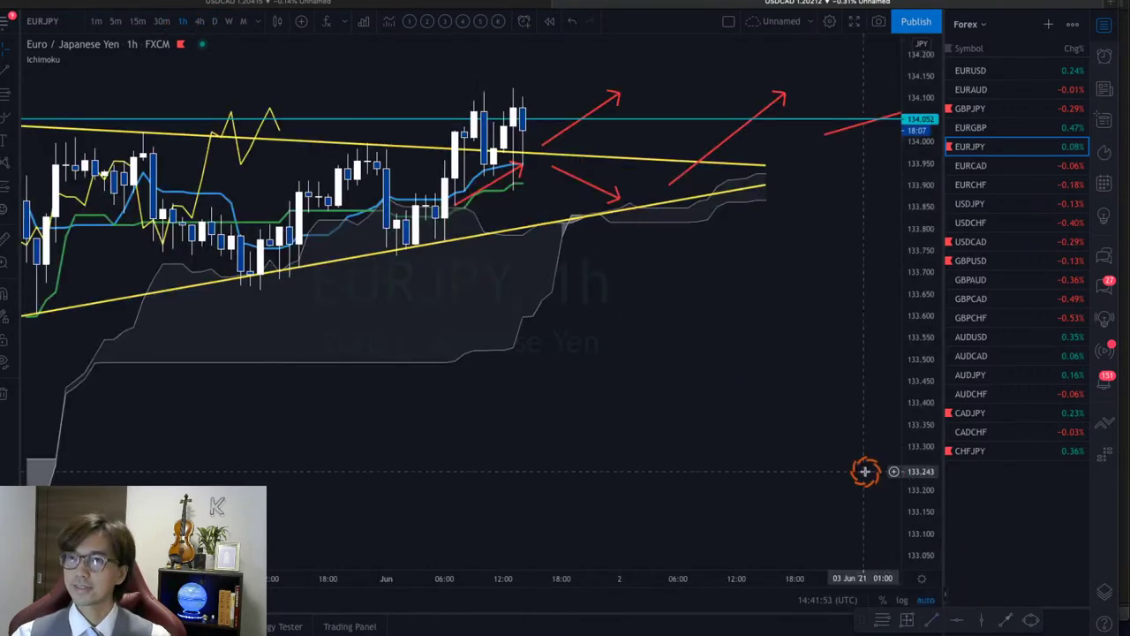
left_click_drag(842, 326, 812, 304)
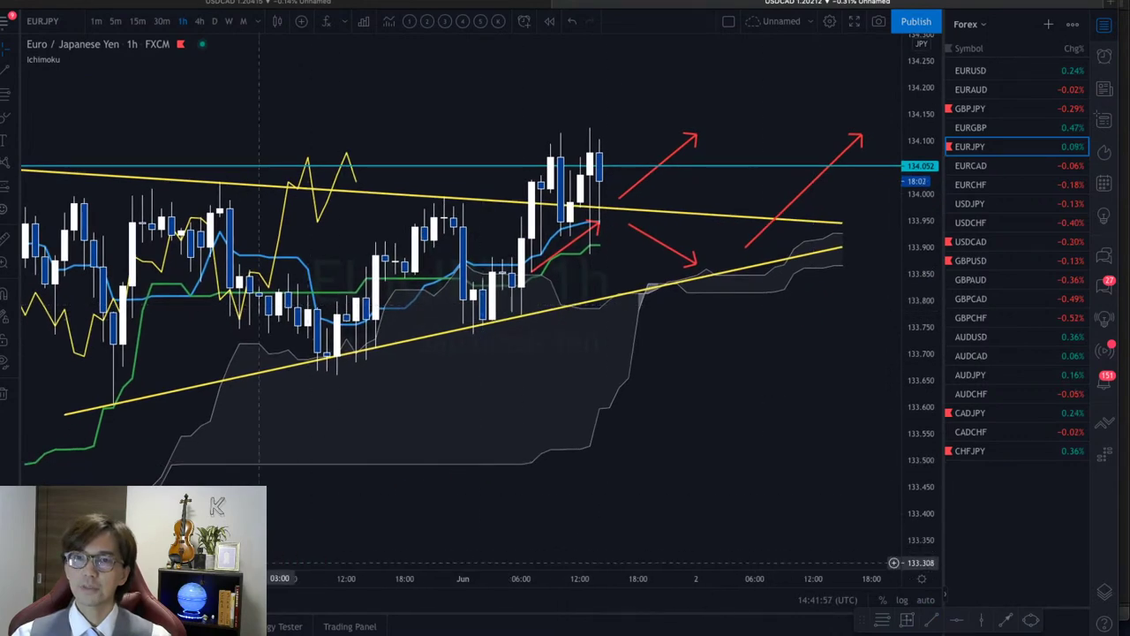
left_click_drag(279, 578, 402, 580)
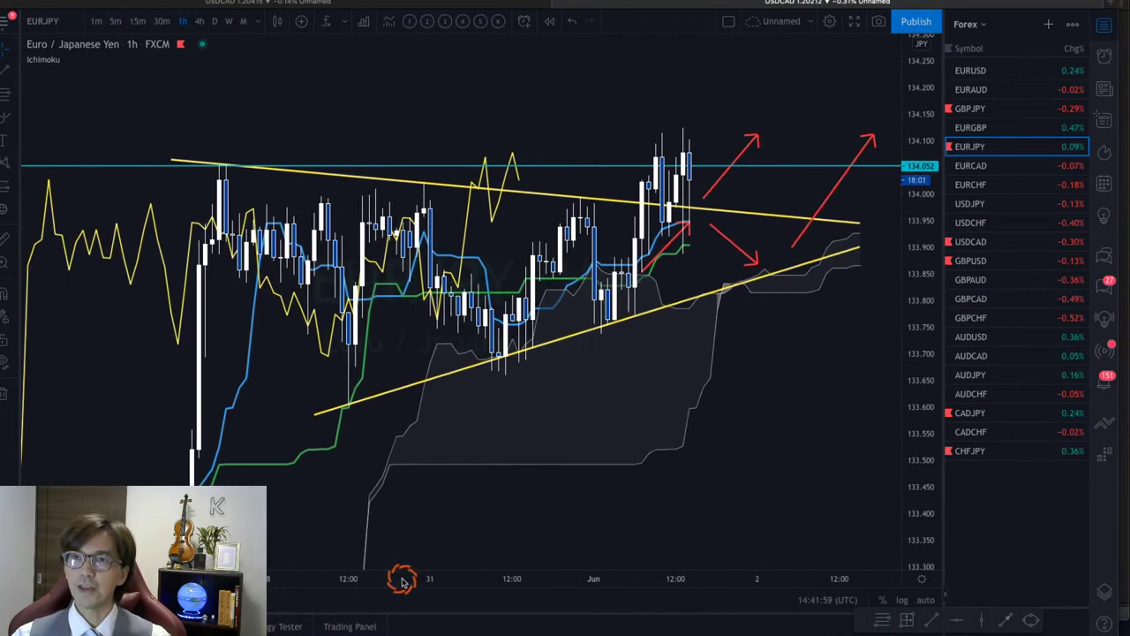
left_click_drag(619, 436, 629, 421)
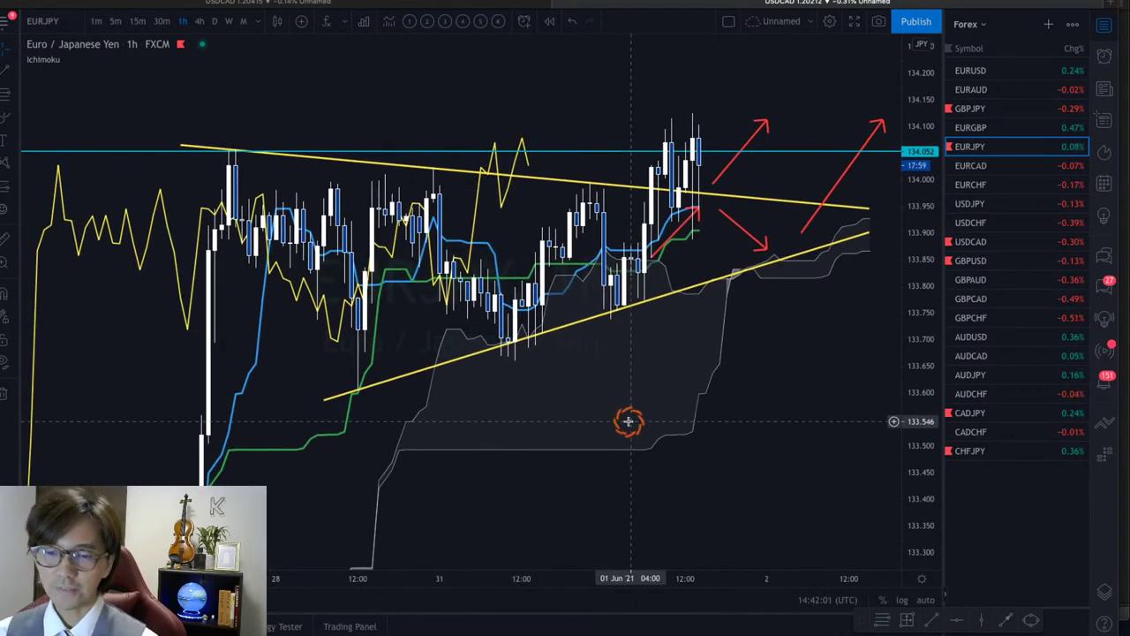
Trace the triangle's upper and lower edges in red and add a red line up from the cloud
left_click(389, 234)
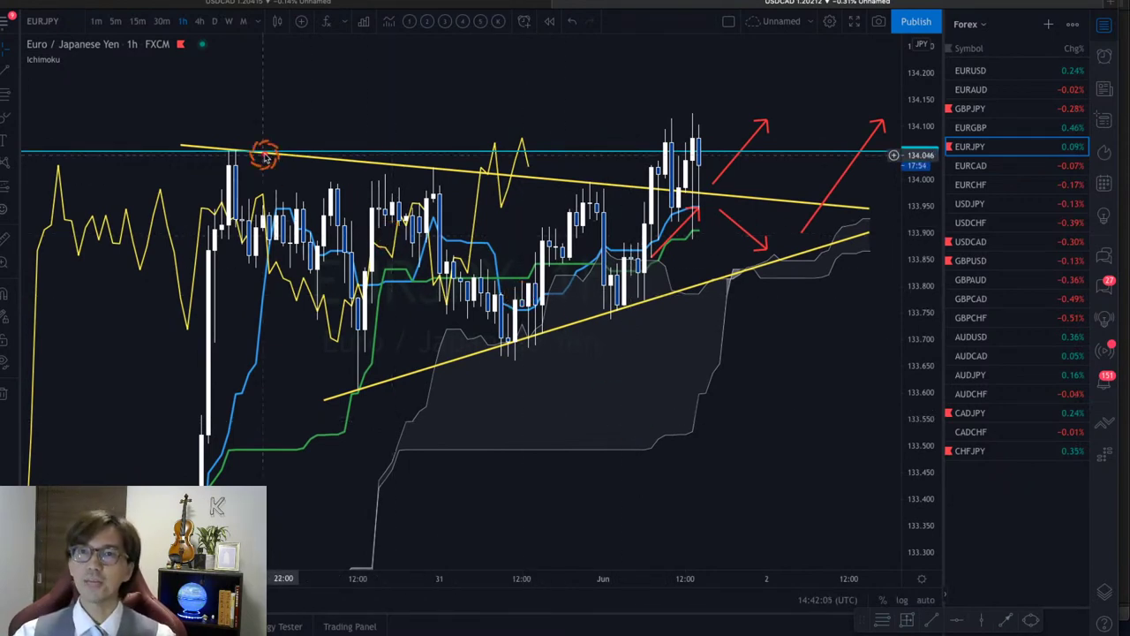
left_click_drag(220, 146, 521, 187)
left_click_drag(780, 192, 815, 201)
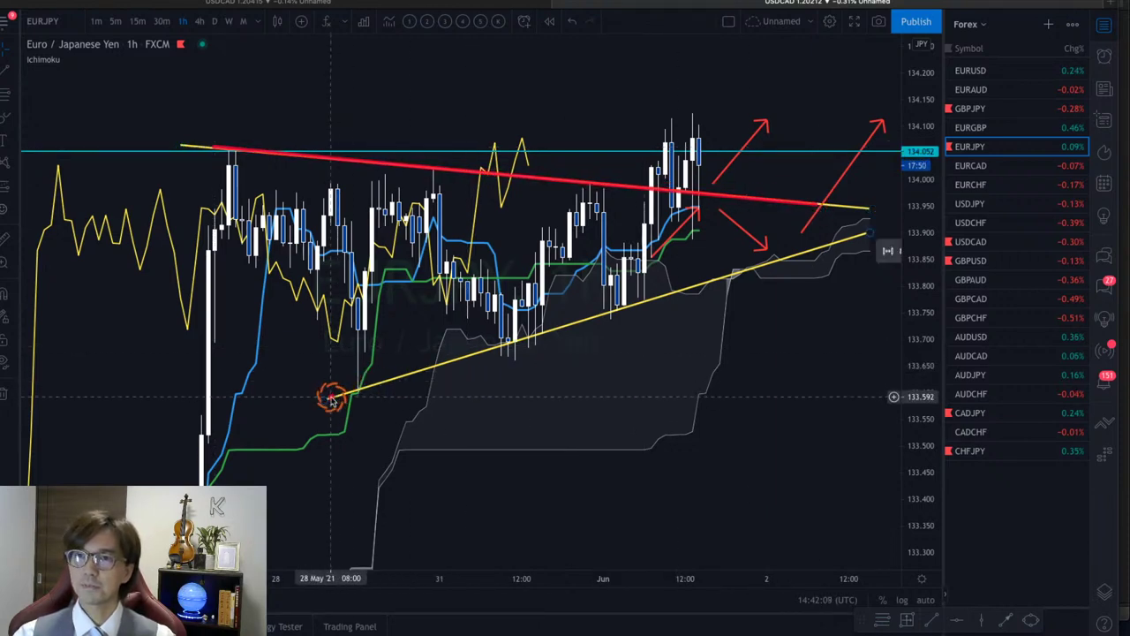
mouse_move(327, 396)
left_mouse_down()
mouse_move(517, 328)
mouse_move(800, 253)
left_mouse_up()
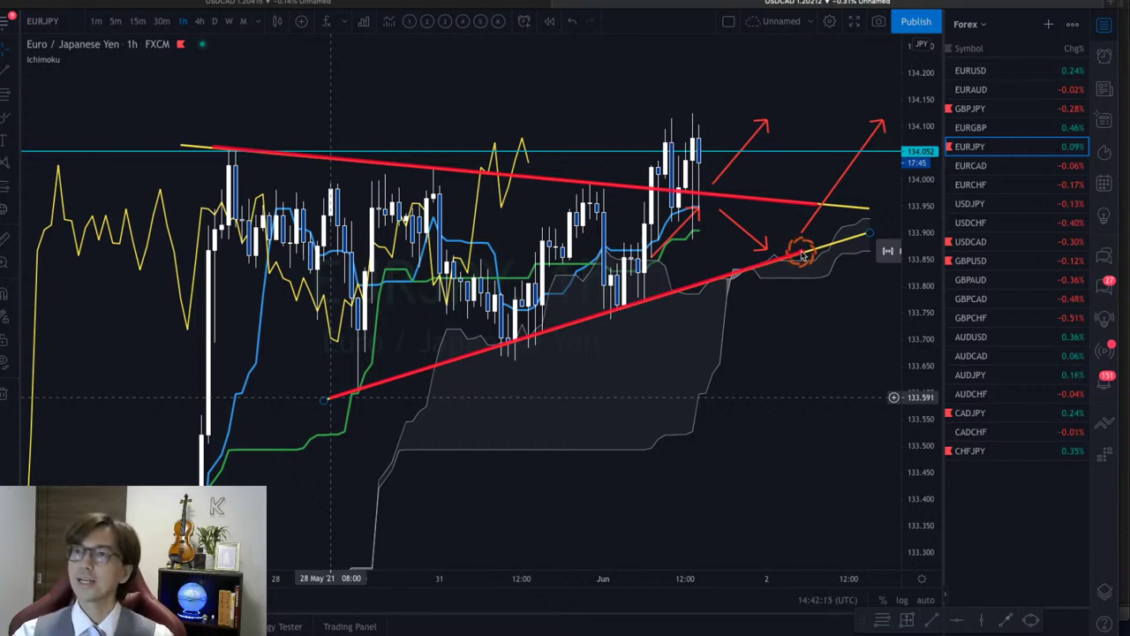
left_click(801, 254)
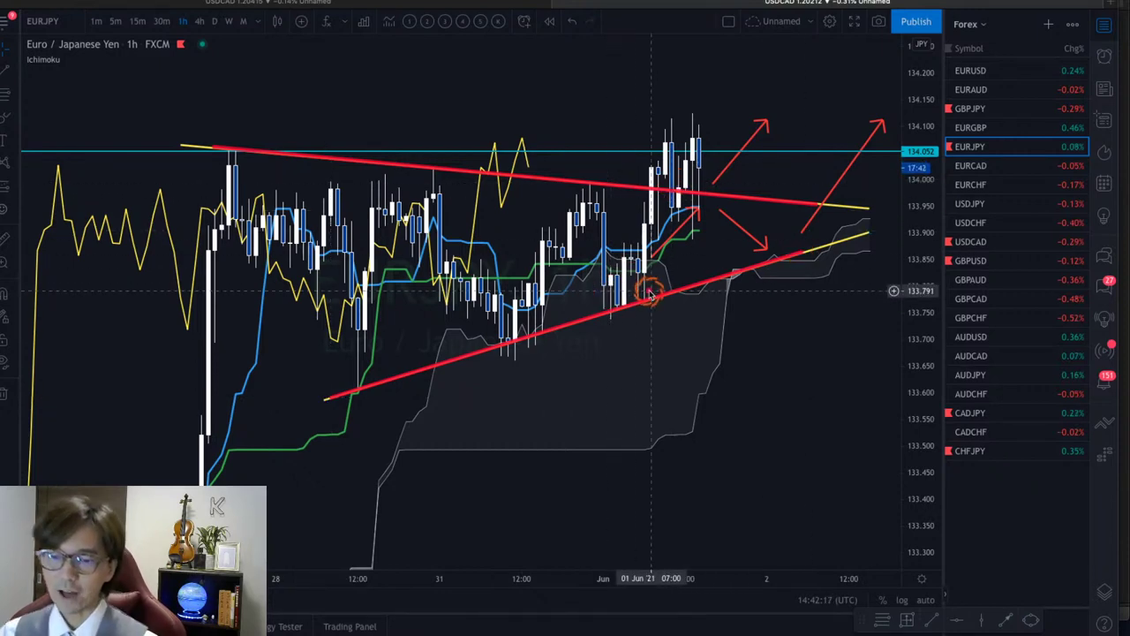
mouse_move(604, 306)
left_mouse_down()
mouse_move(669, 126)
mouse_move(680, 205)
mouse_move(732, 93)
mouse_move(751, 93)
left_mouse_up()
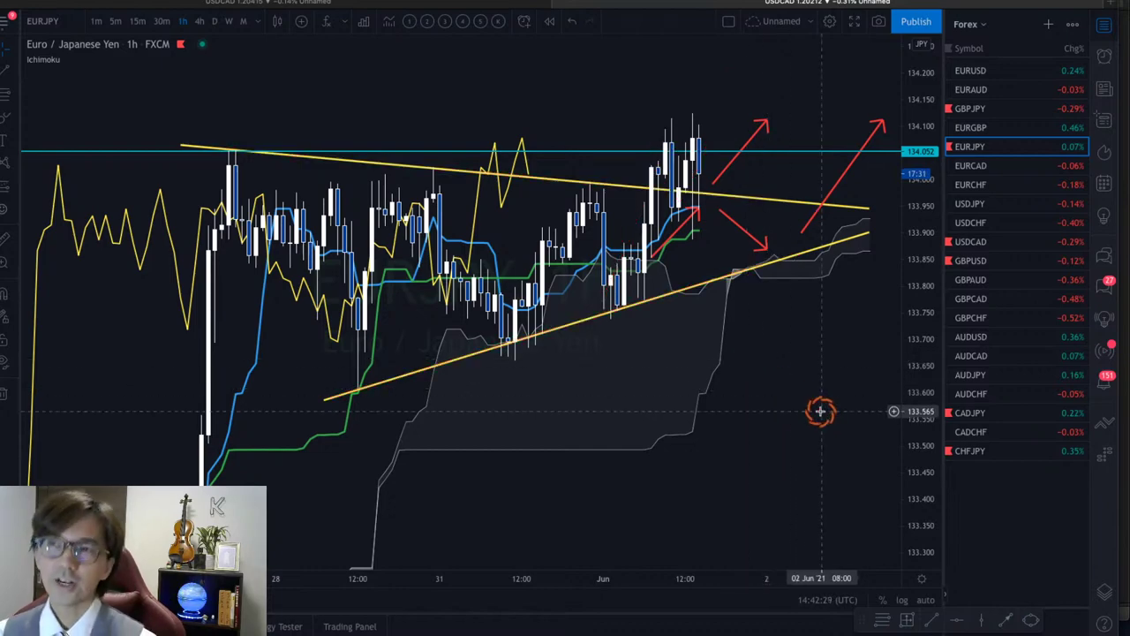
Stretch EURJPY's price range, draw sideways and downward arrows, then switch to AUDUSD
left_click_drag(815, 354, 676, 386)
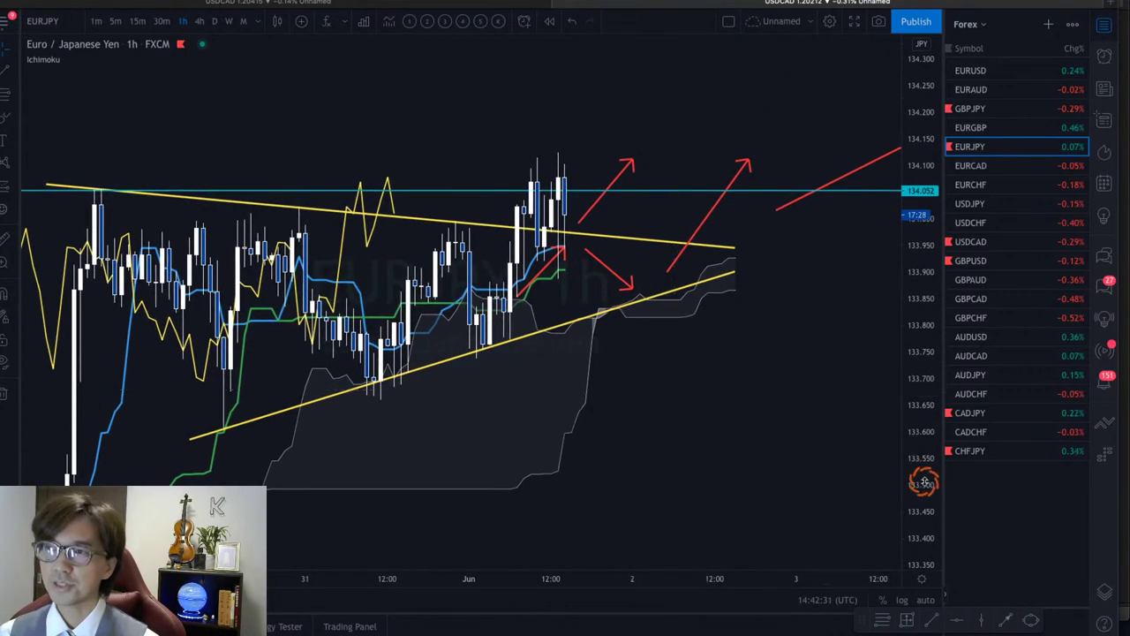
left_click_drag(925, 482, 933, 339)
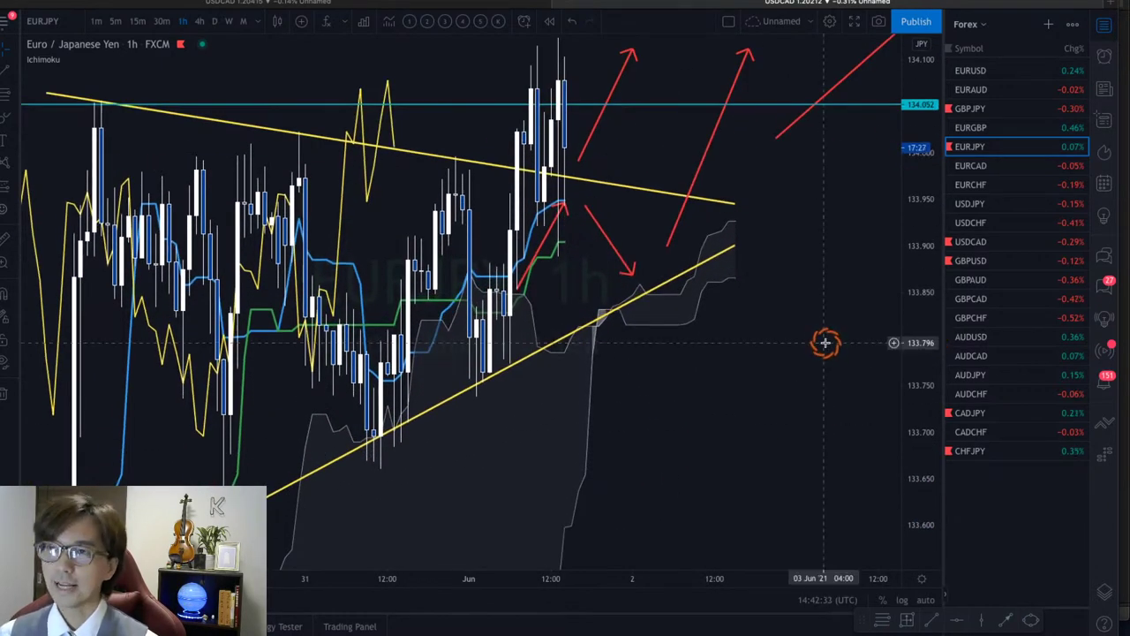
left_click_drag(704, 292, 775, 294)
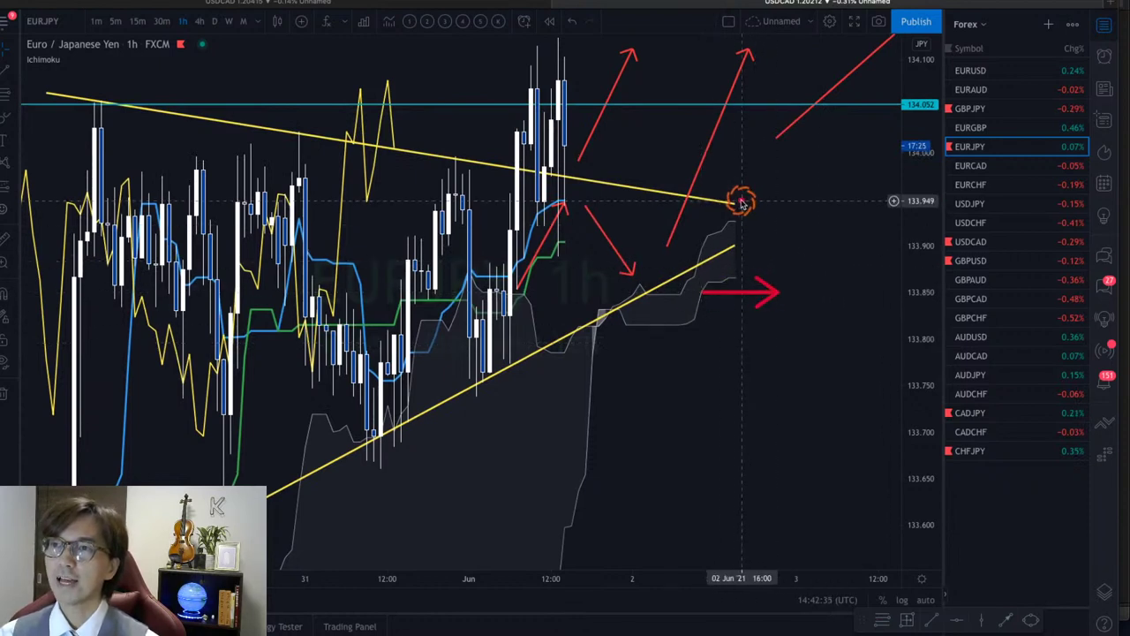
left_click_drag(726, 195, 791, 194)
left_click_drag(506, 268, 563, 268)
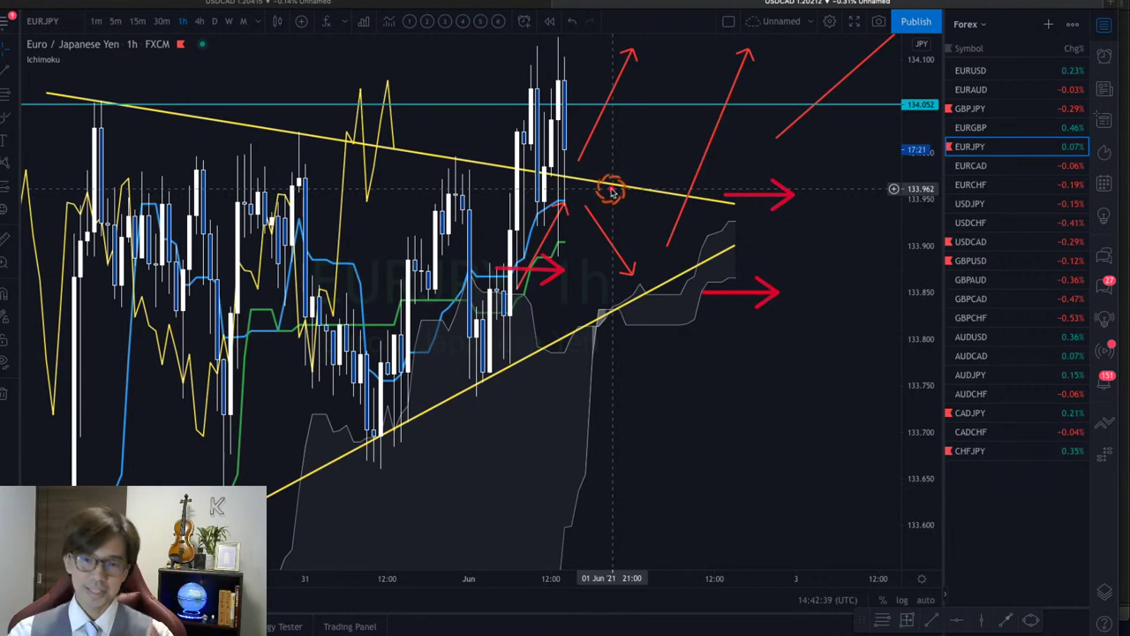
left_click_drag(572, 144, 590, 231)
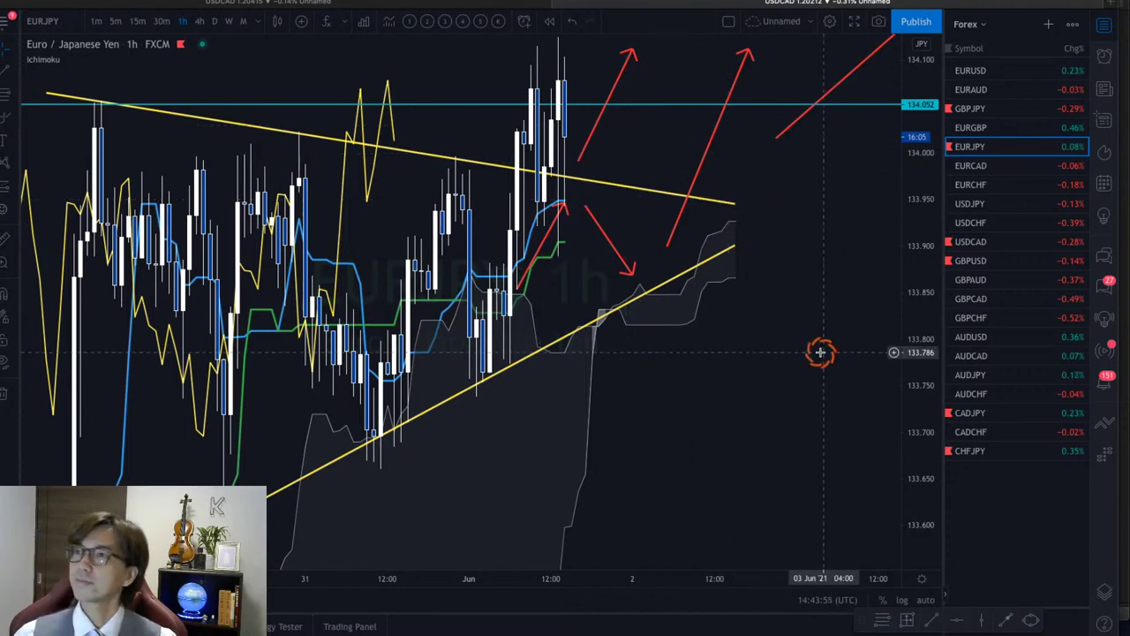
left_click(1004, 337)
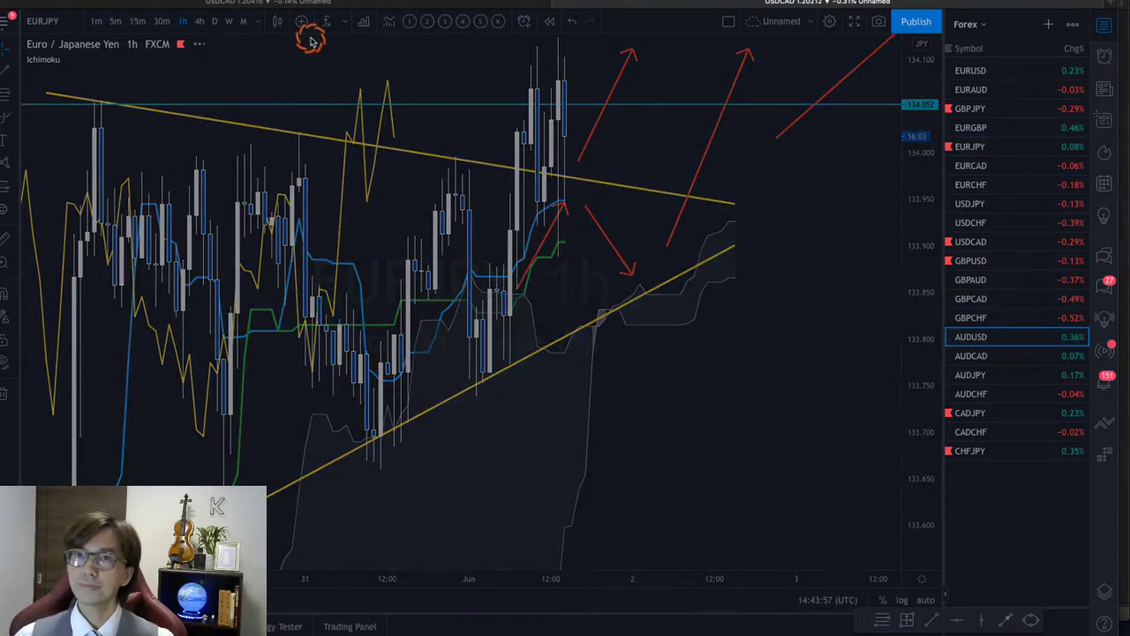
Show AUDUSD on the daily chart with the price range refitted and stretched vertically
left_click(215, 20)
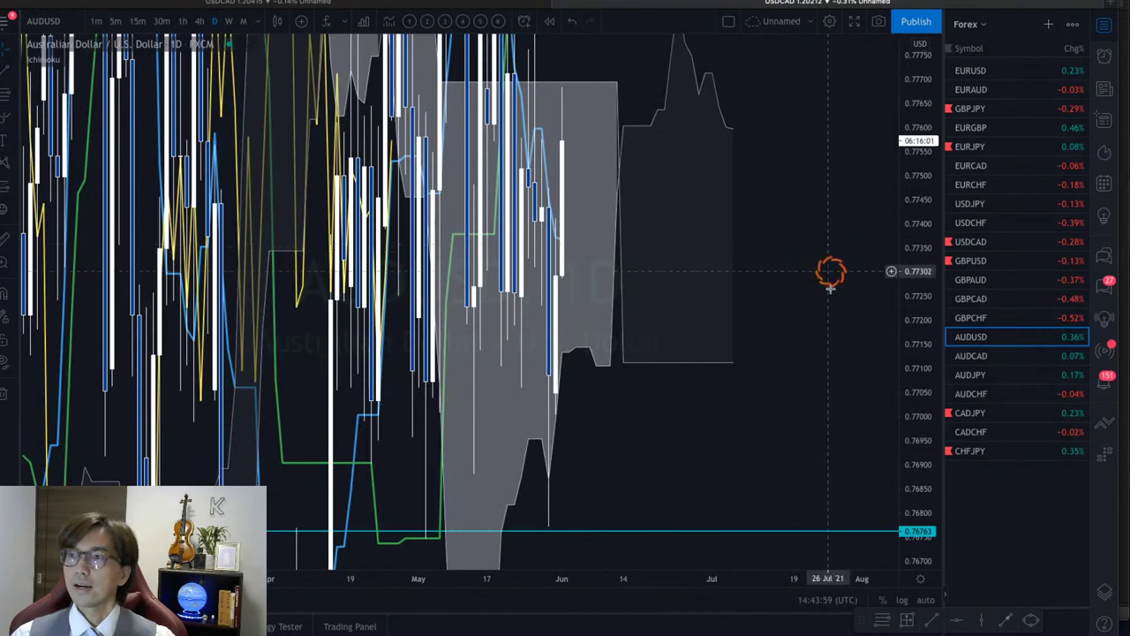
double_click(892, 567)
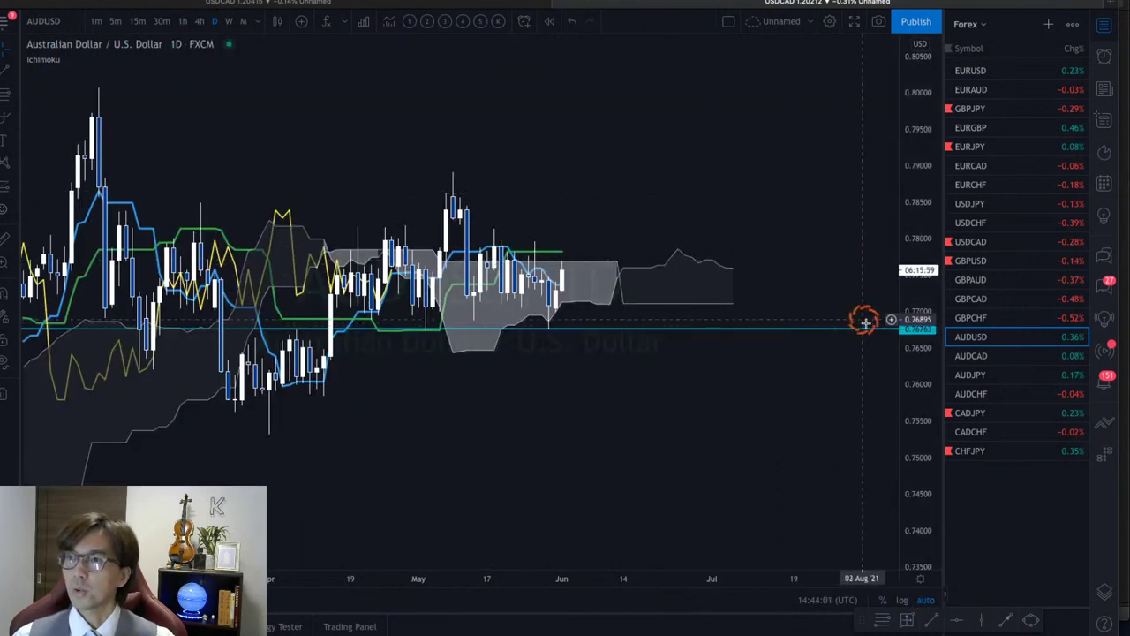
left_click_drag(903, 408, 766, 266)
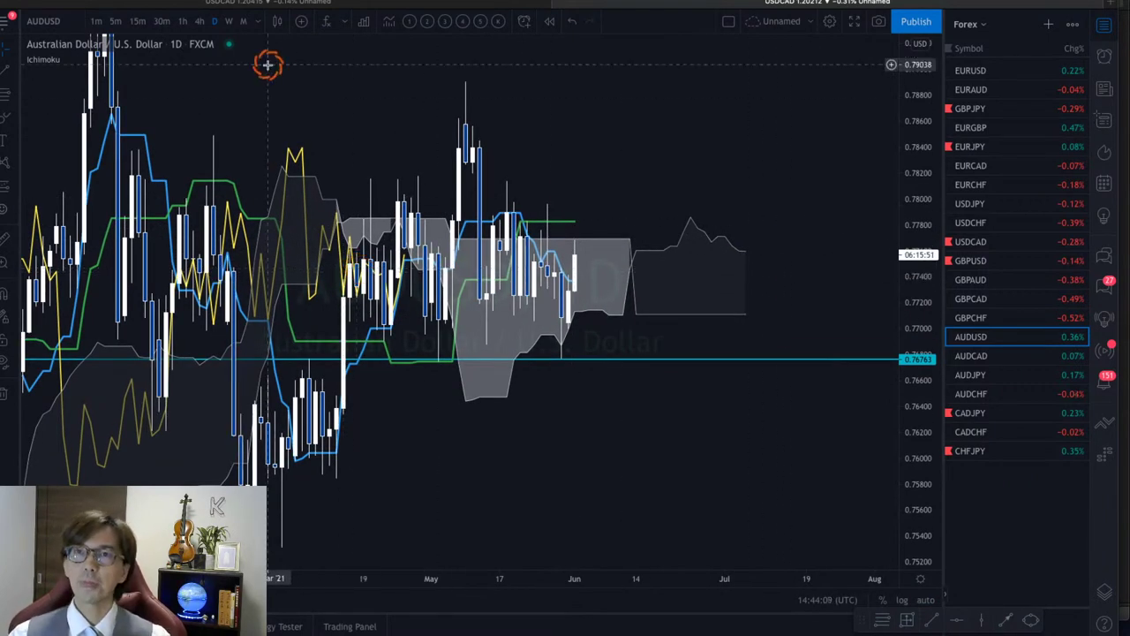
Switch AUDUSD to 4-hour, frame the latest candles and cloud, and draw up and down red arrows
left_click(200, 20)
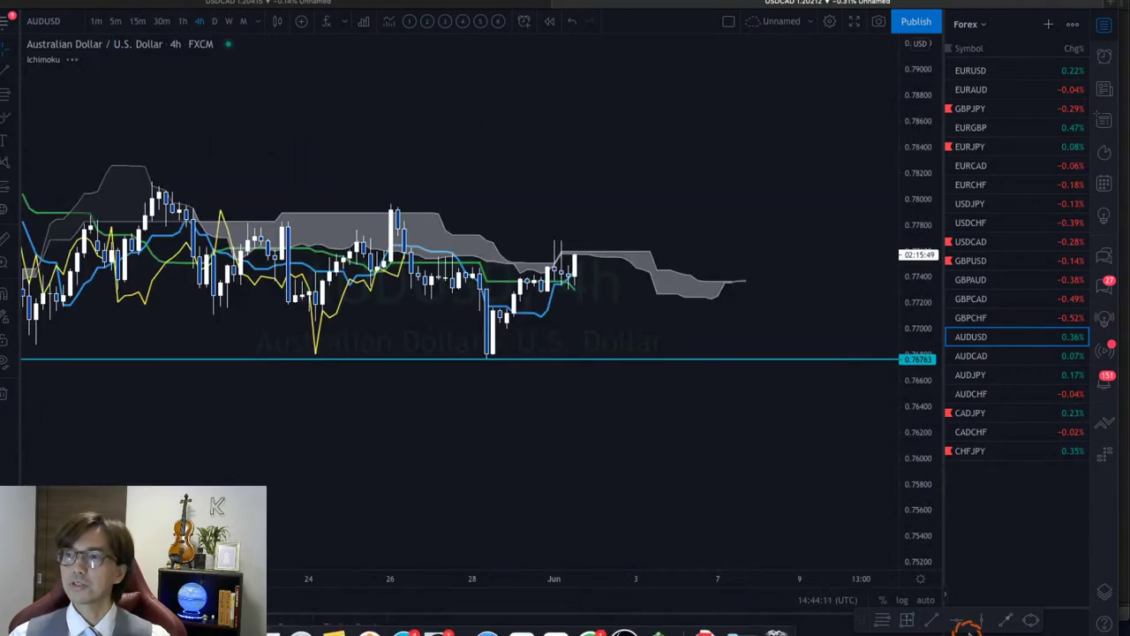
left_click_drag(899, 283, 927, 302)
left_click_drag(771, 206, 721, 259)
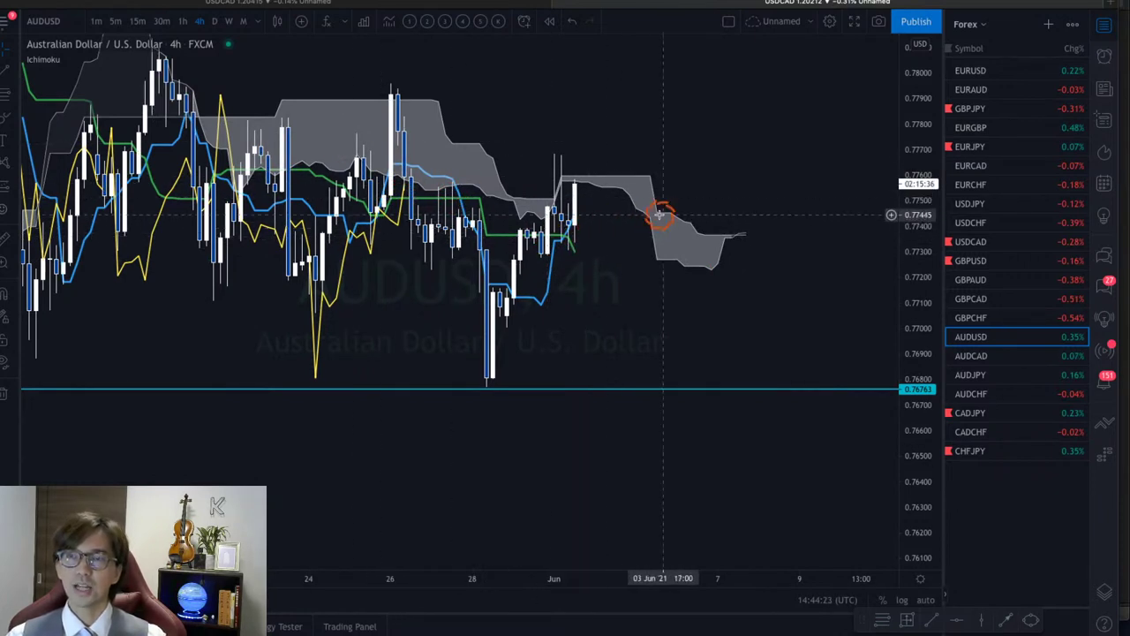
left_click_drag(781, 221, 668, 316)
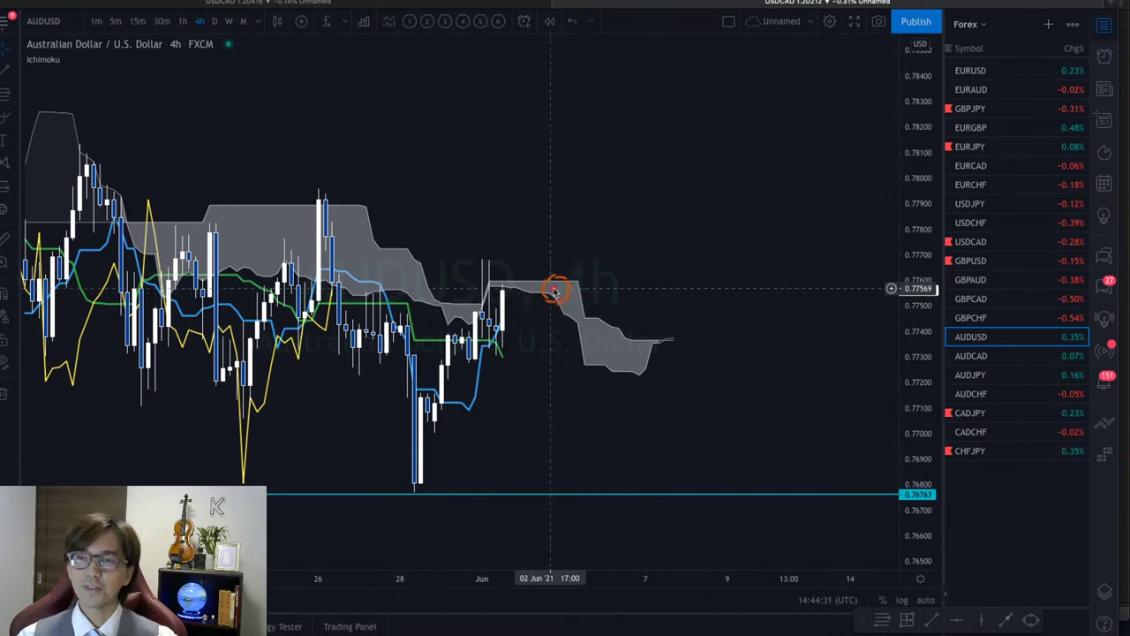
left_click_drag(507, 284, 661, 156)
mouse_move(509, 291)
left_mouse_down()
mouse_move(676, 420)
mouse_move(652, 404)
left_mouse_up()
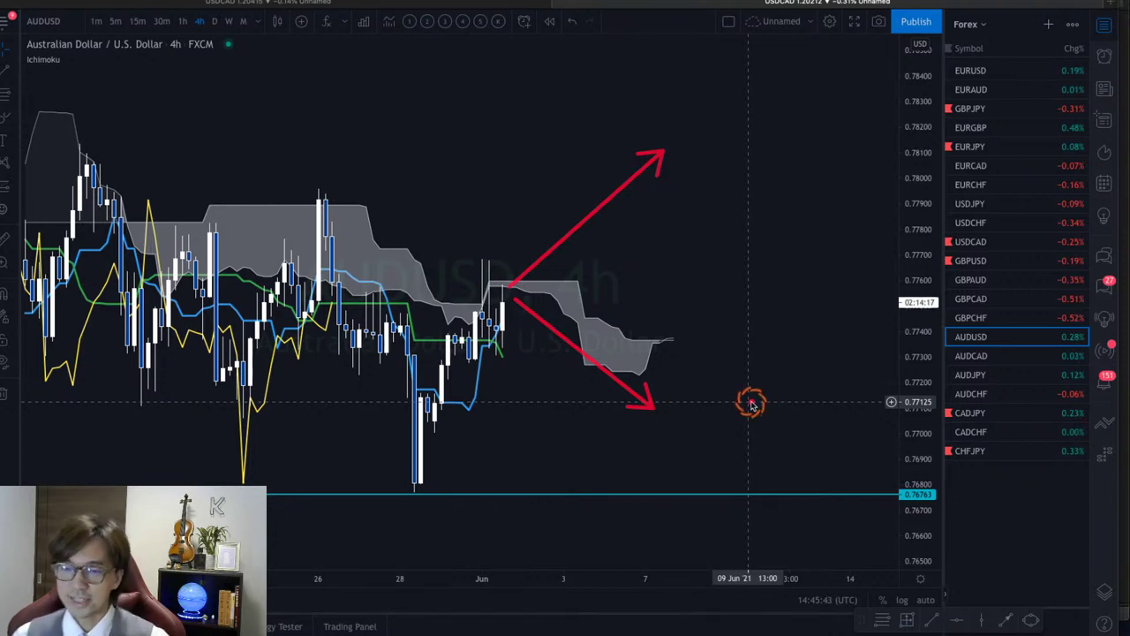
Clear the arrows, add the FXCM NZDCAD pair to the watchlist, and load its chart
key("Escape")
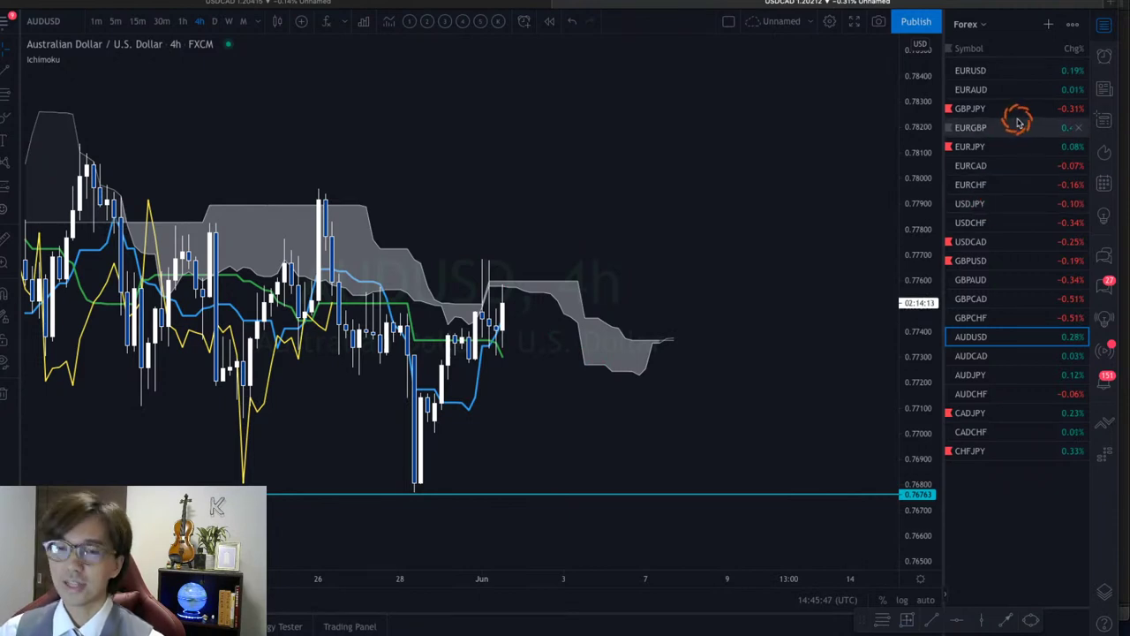
left_click(1048, 24)
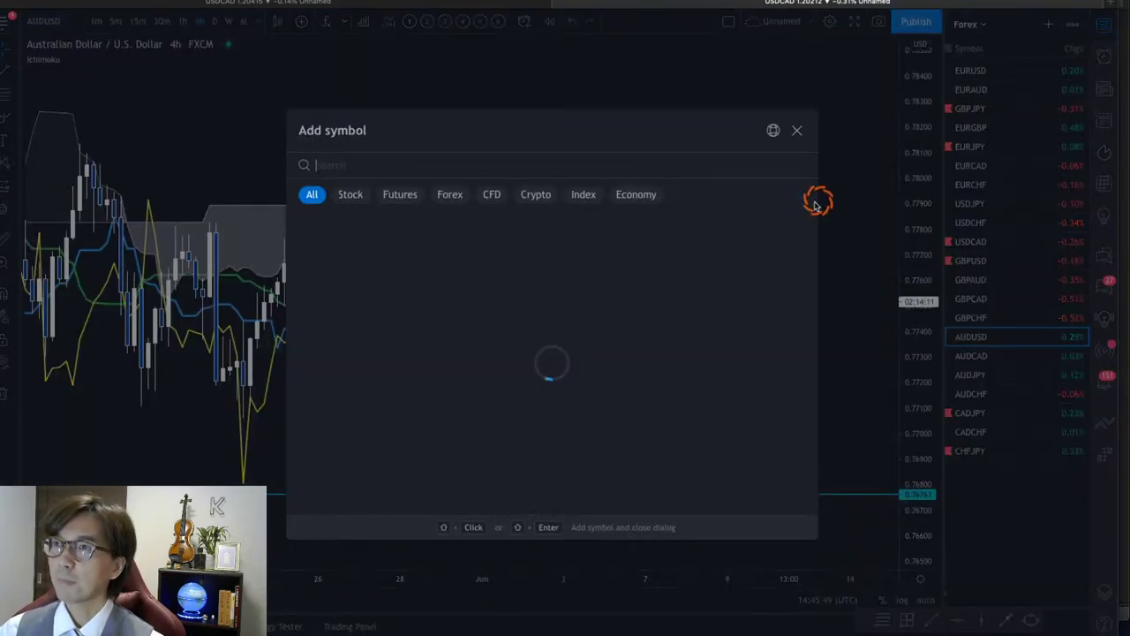
type("N")
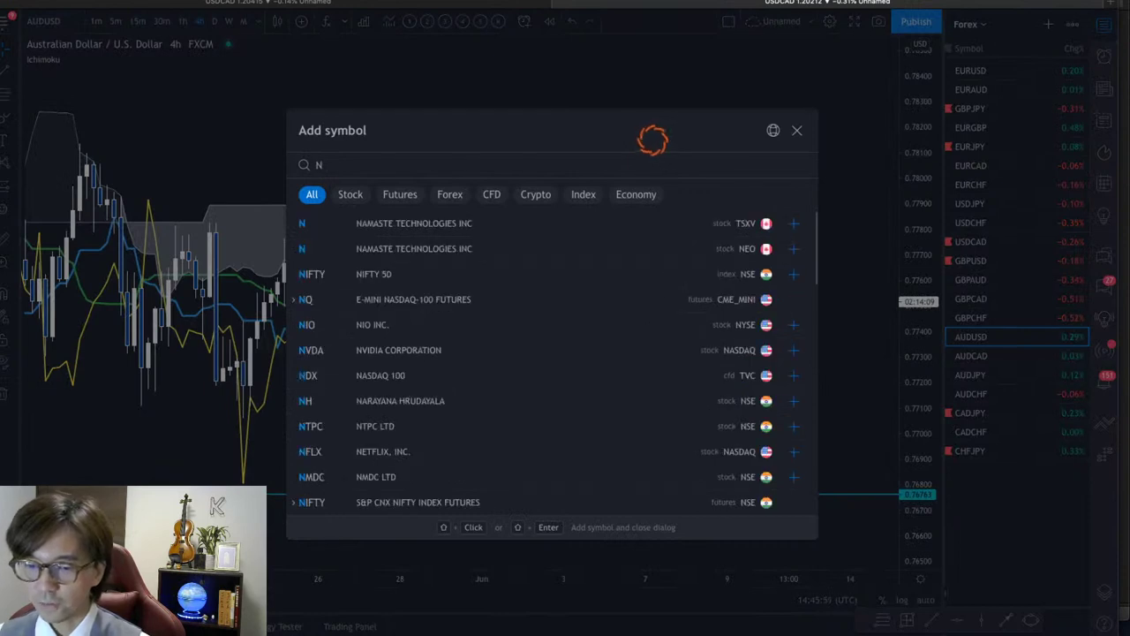
type("ZDAC")
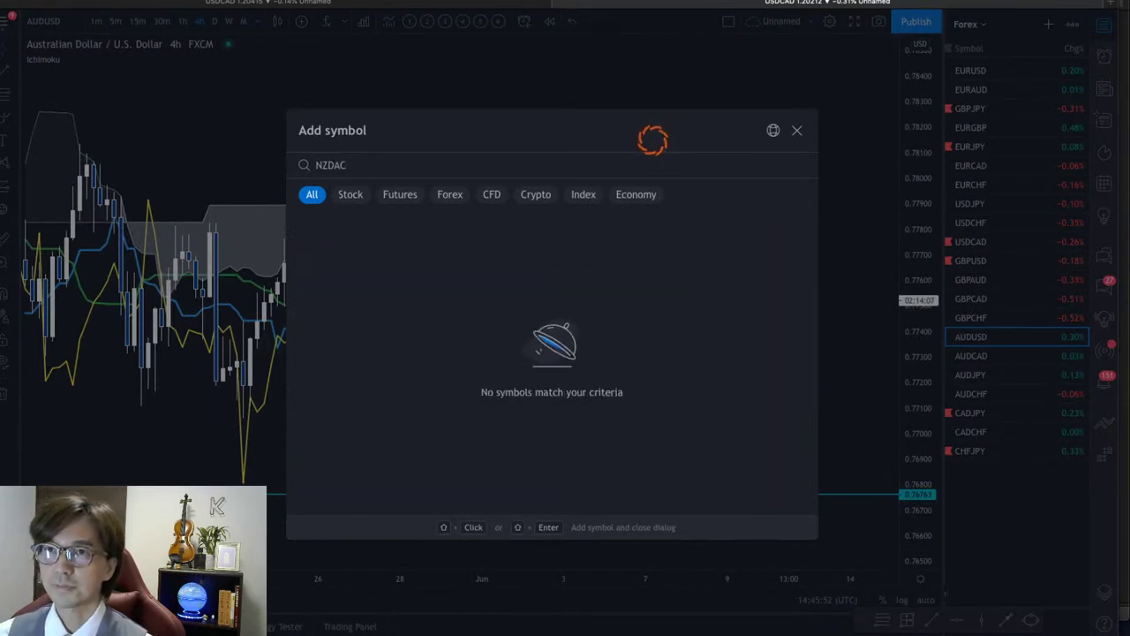
key("BackSpace")
key("BackSpace")
type("CAD")
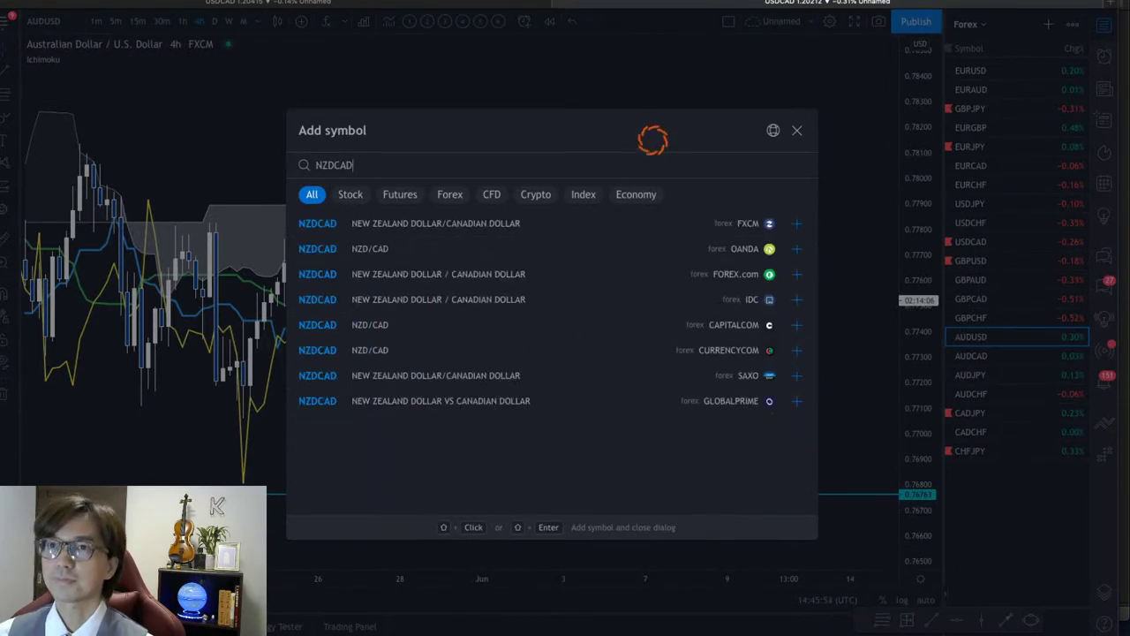
left_click(528, 224)
left_click(797, 130)
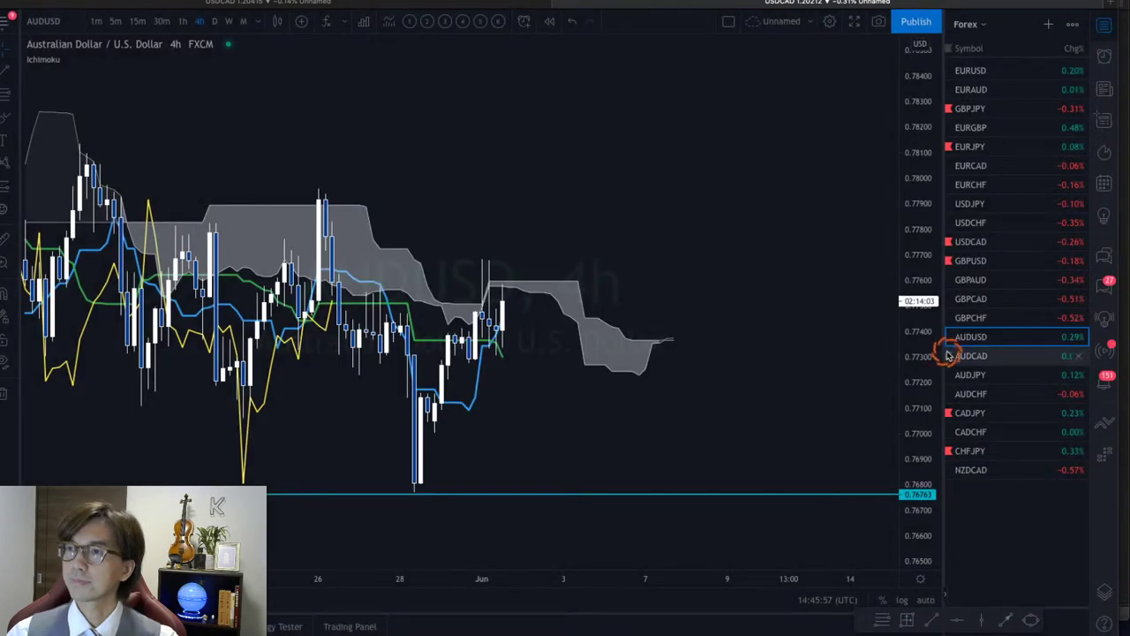
left_click(1016, 481)
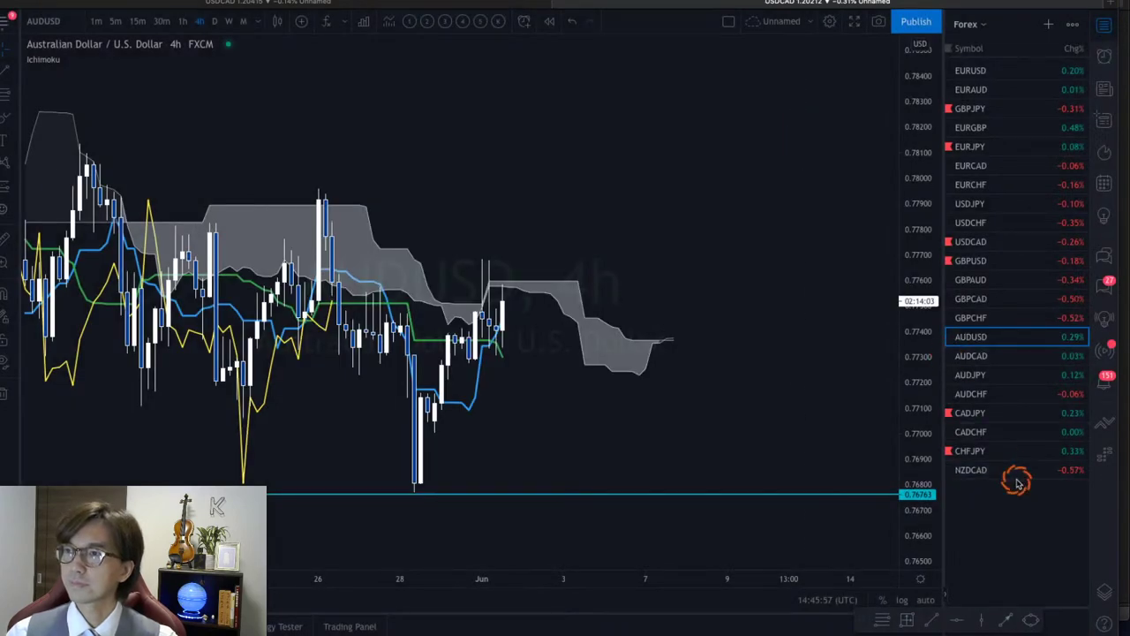
left_click(971, 470)
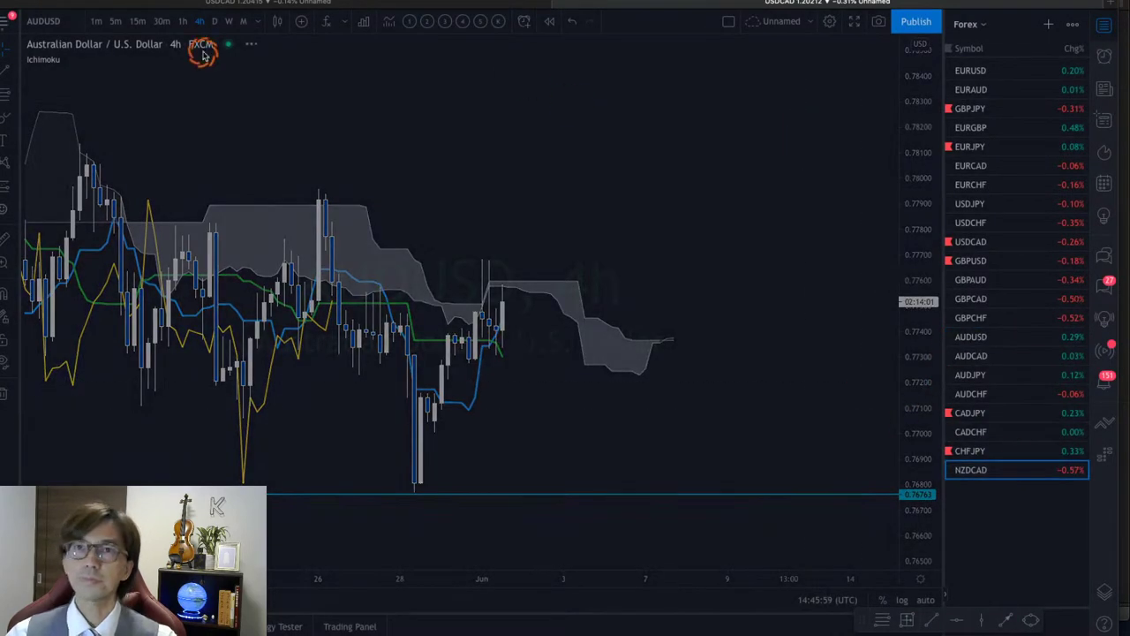
Frame NZDCAD on the daily chart, then settle on the 1-hour view with the cloud visible
left_click(214, 21)
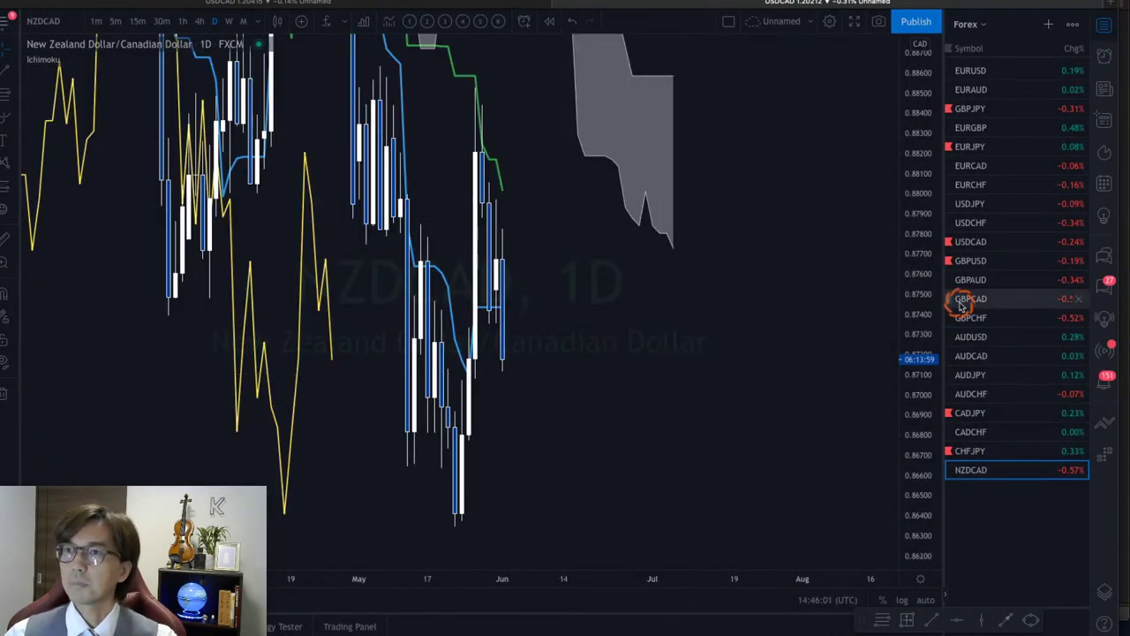
left_click_drag(915, 118, 913, 371)
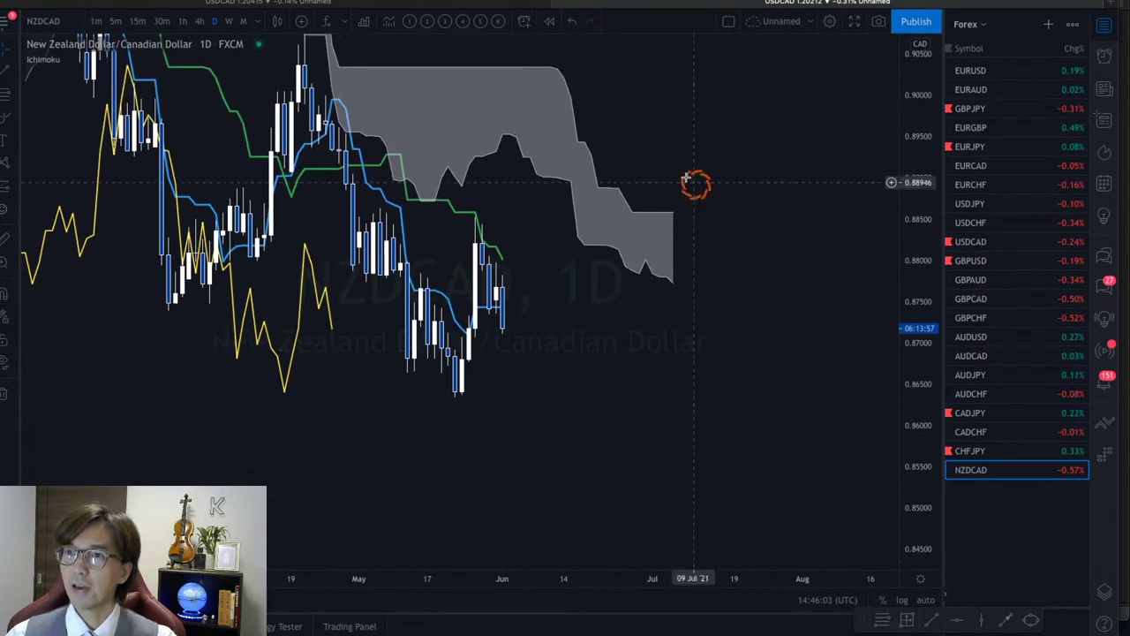
left_click_drag(695, 182, 728, 252)
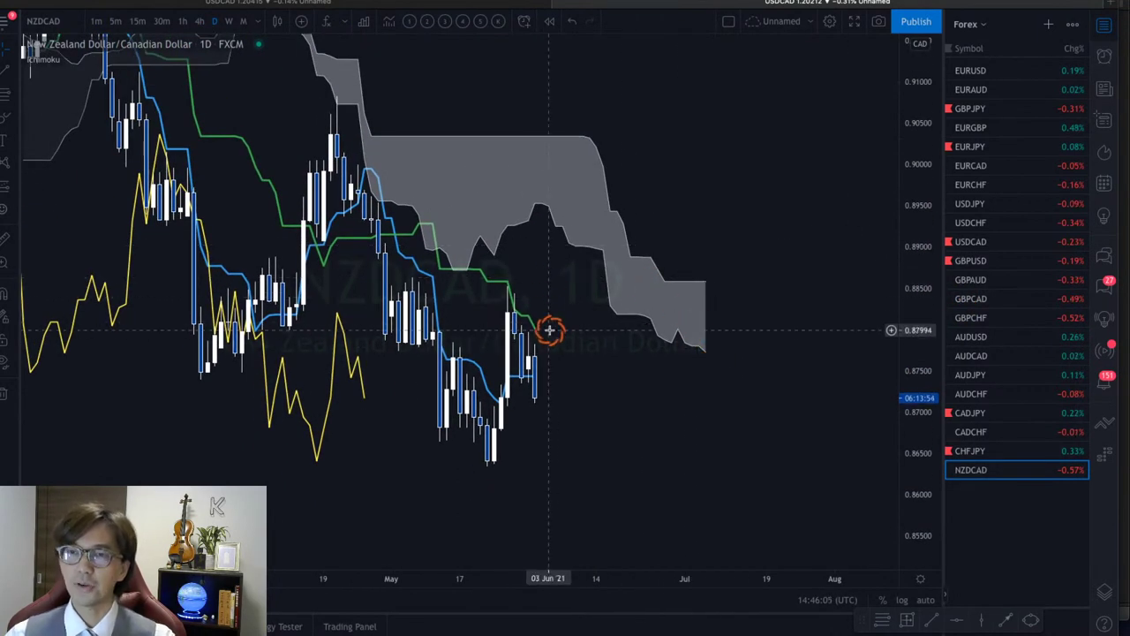
left_click(184, 21)
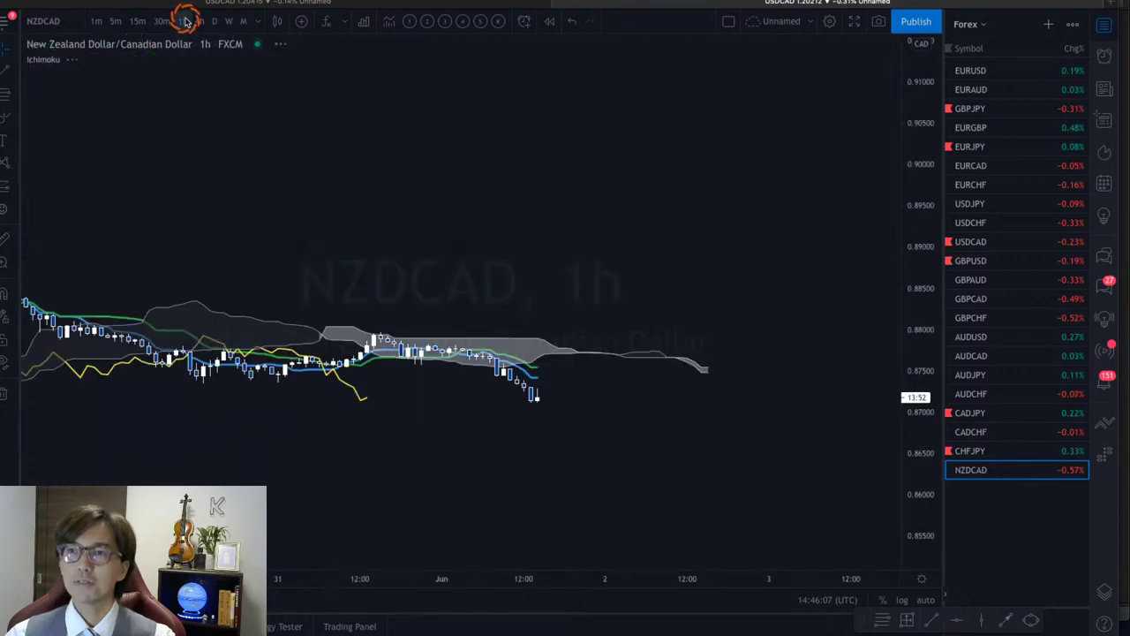
left_click_drag(909, 505, 913, 261)
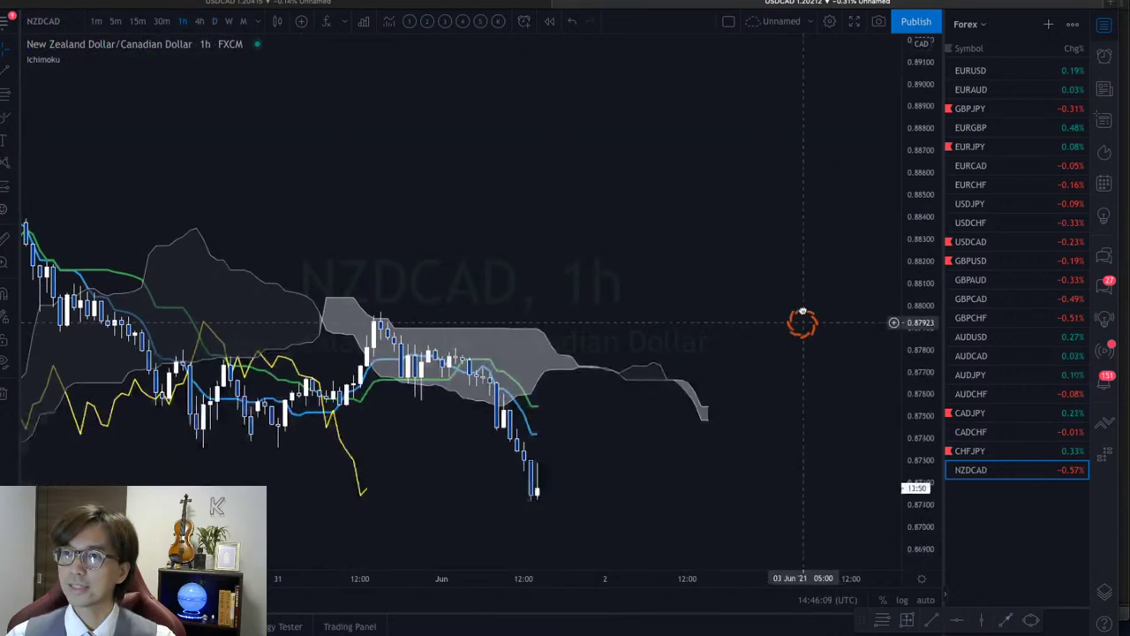
left_click_drag(802, 321, 643, 312)
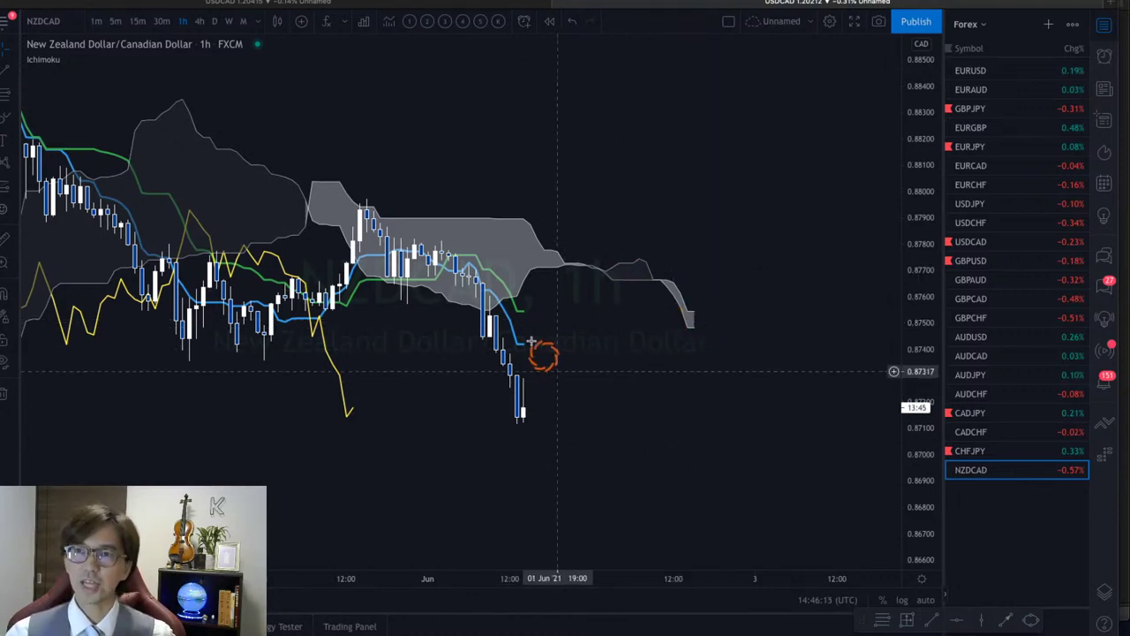
left_click(162, 21)
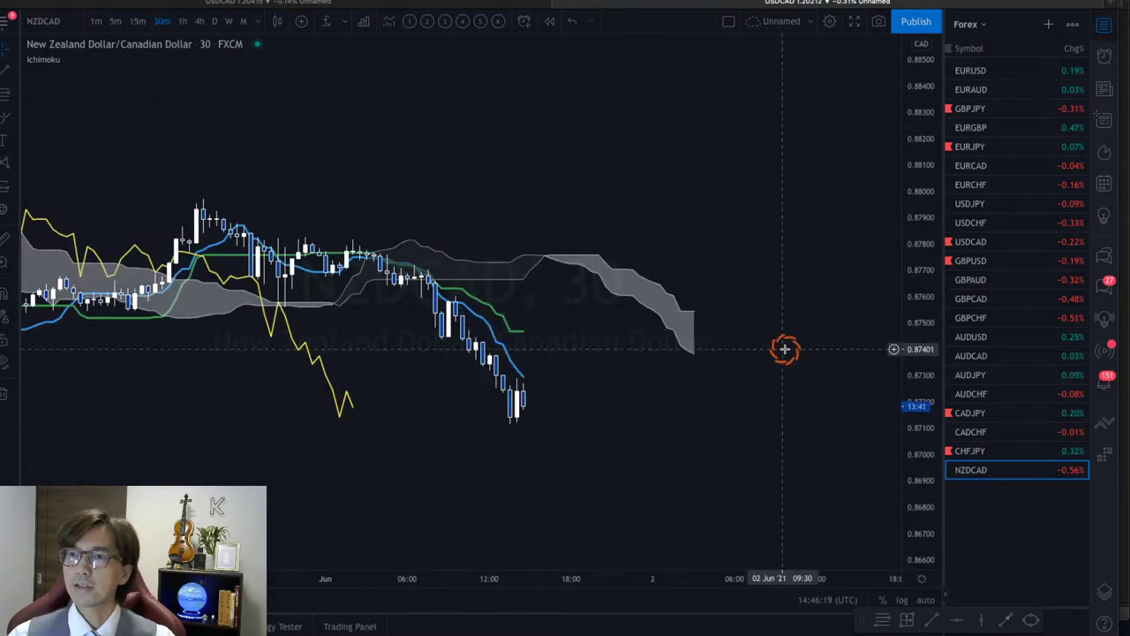
left_click(181, 22)
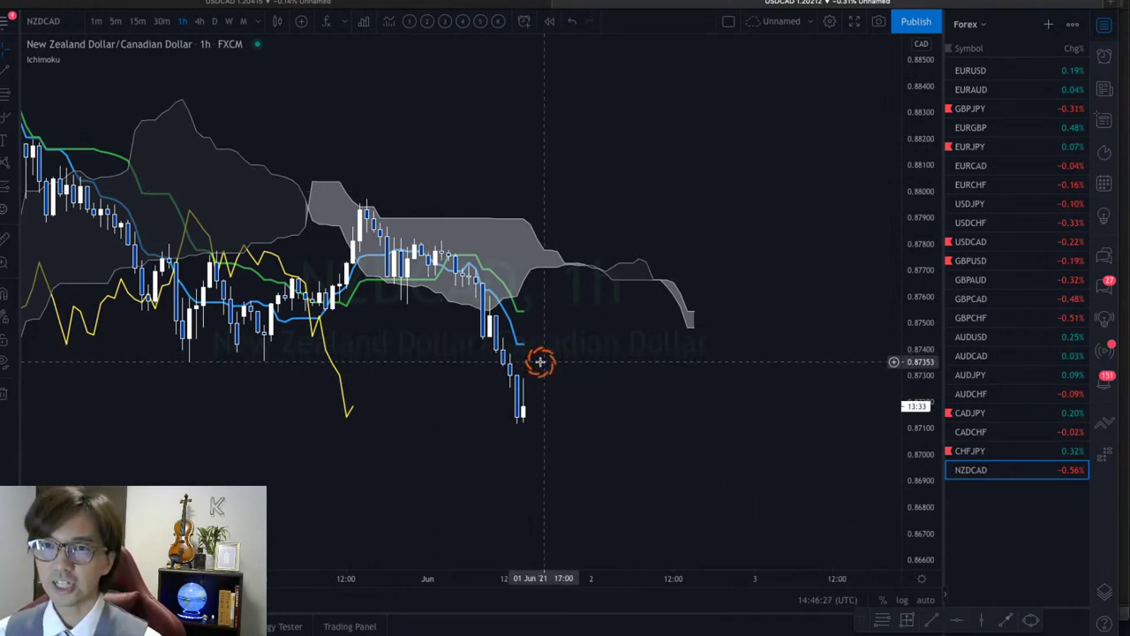
Mark 0.87360 with a horizontal line and draw arrows down to the earlier low and onto the line
key("alt+h")
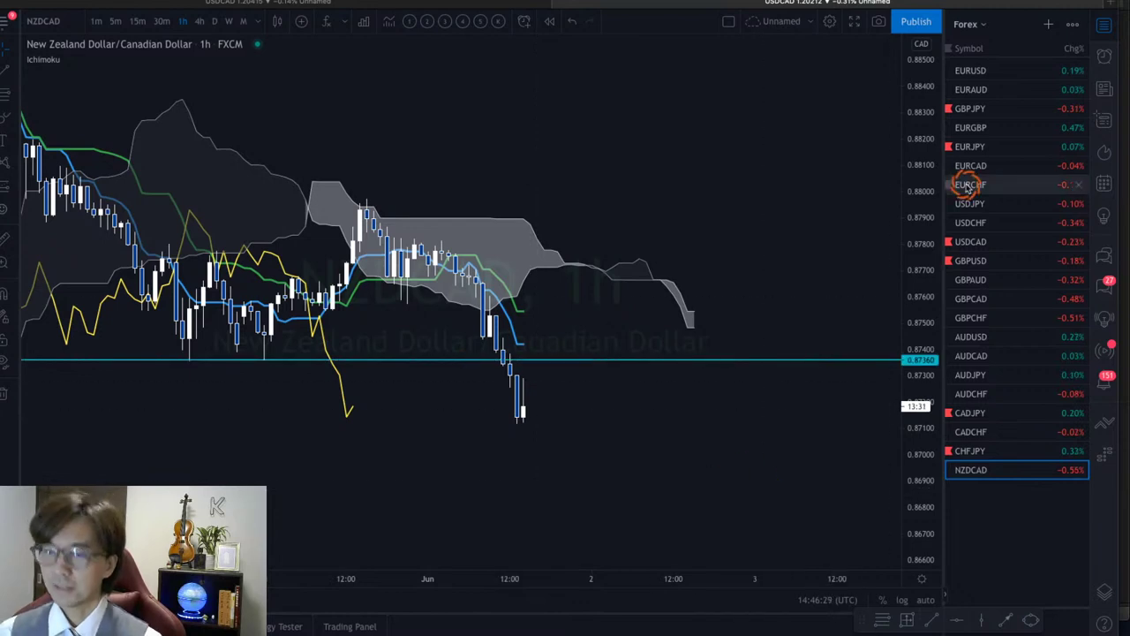
left_click(428, 200)
left_click(267, 344)
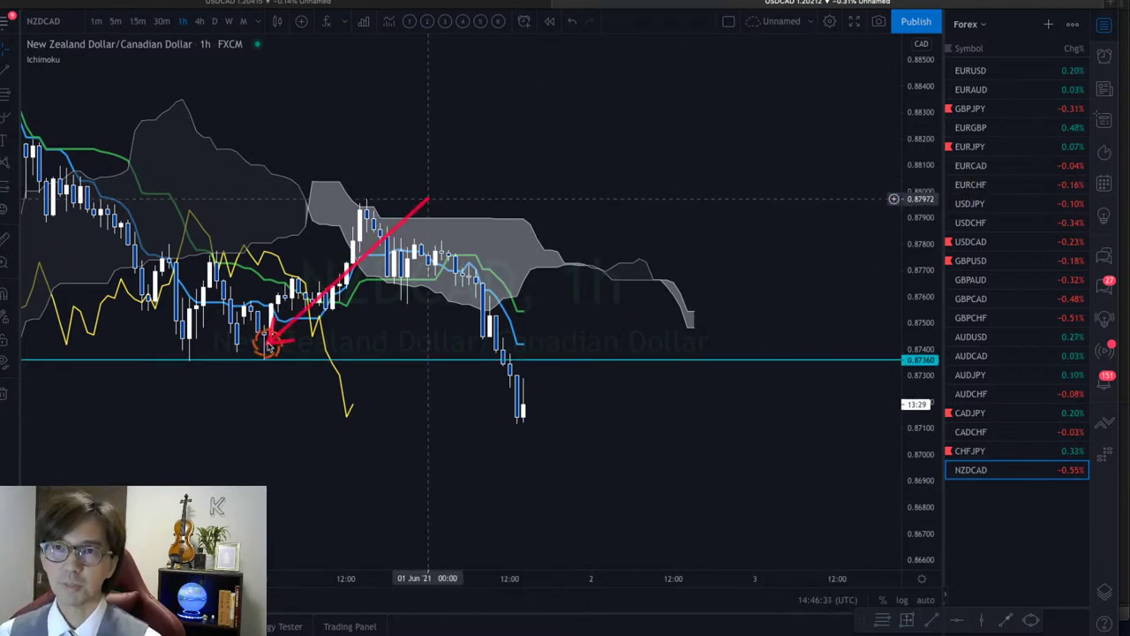
left_click(846, 211)
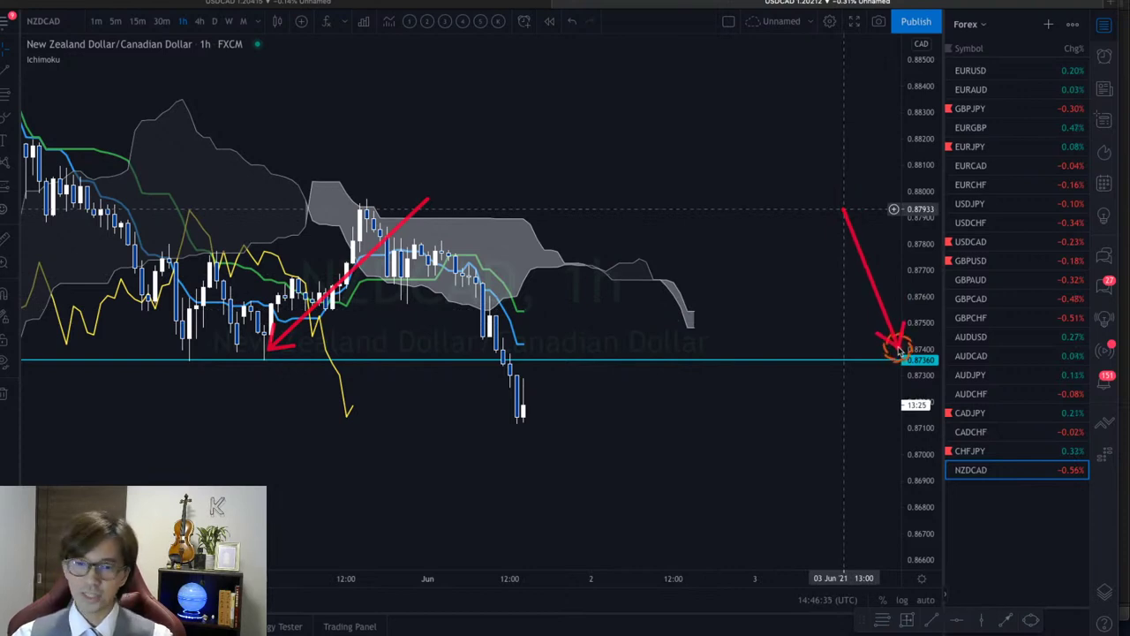
left_click(899, 350)
Sketch an arrow from the latest candle bouncing up toward the line, then dropping below
left_click(511, 423)
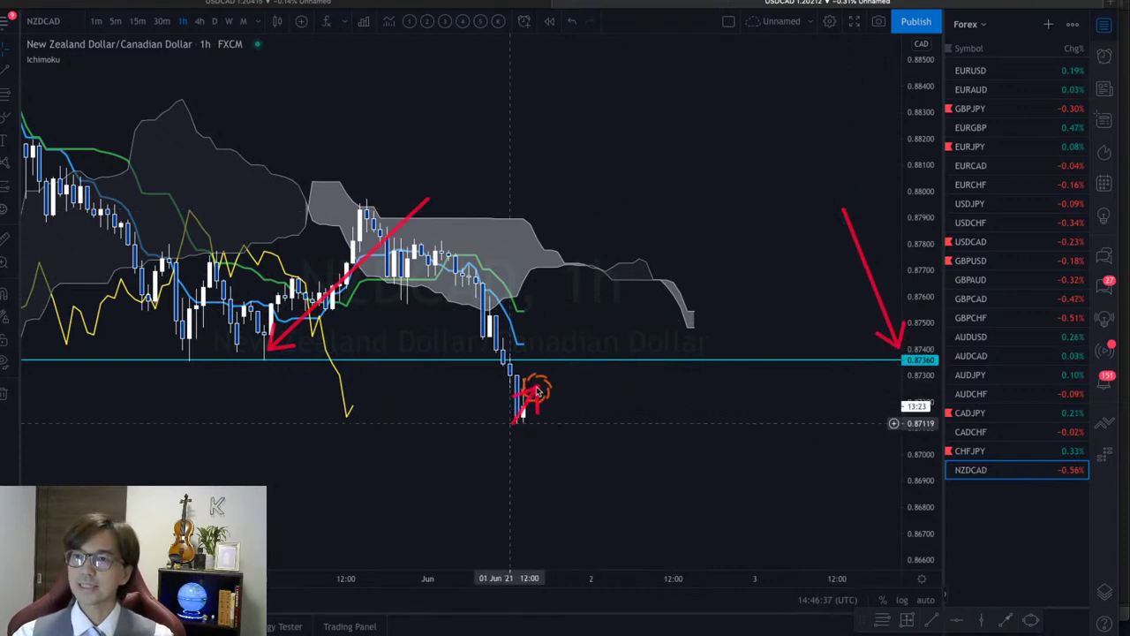
left_click(552, 369)
double_click(604, 466)
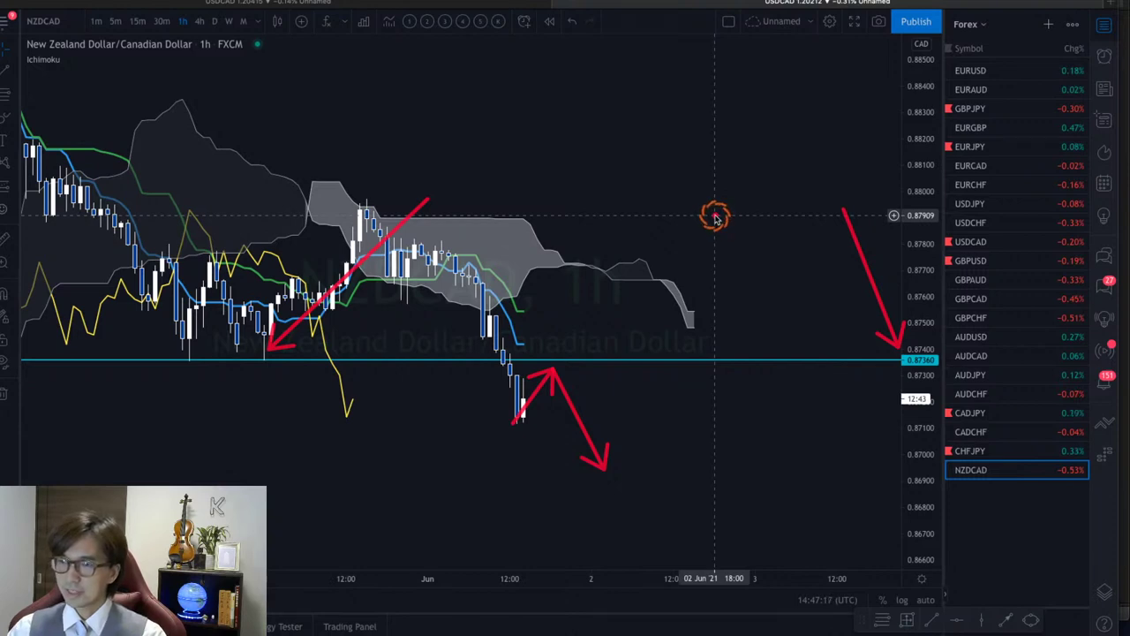
Clear the chart arrows and show today's lines on the Currency Strength Chart
key("Escape")
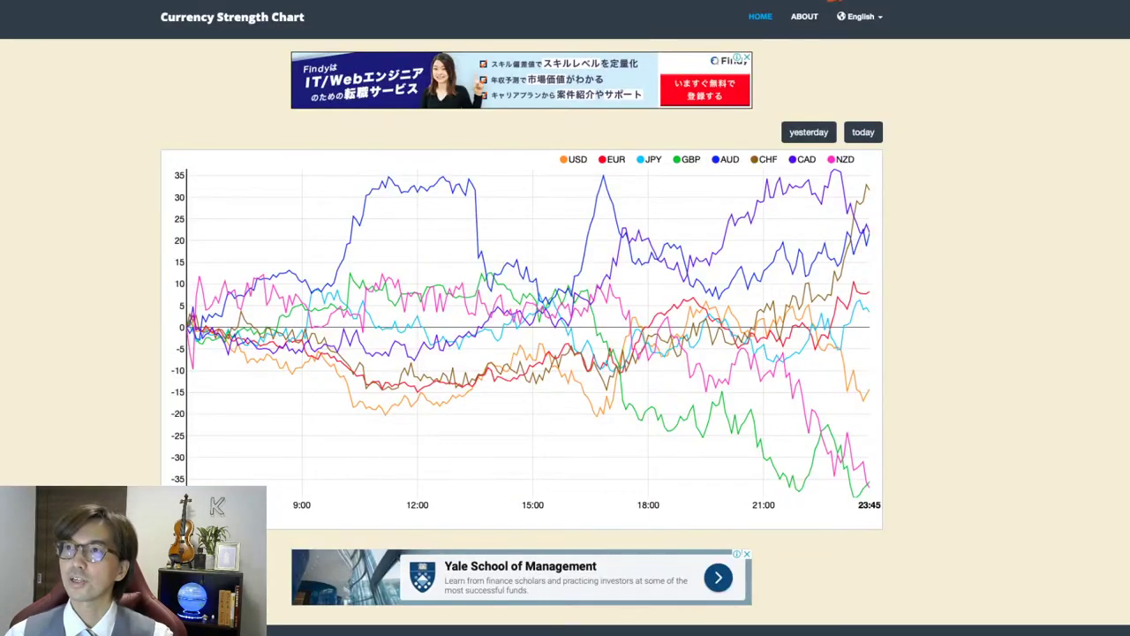
left_click(878, 132)
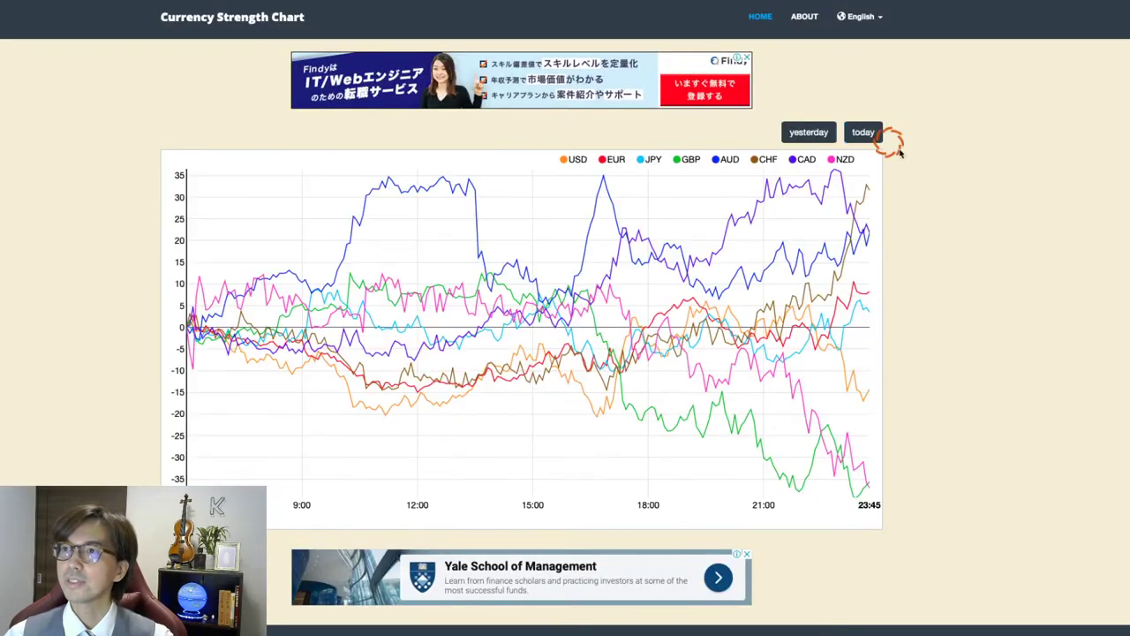
Point an arrow at CAD's peak near 23:00, underline the CAD label, then return to the NZDCAD chart
left_click(972, 206)
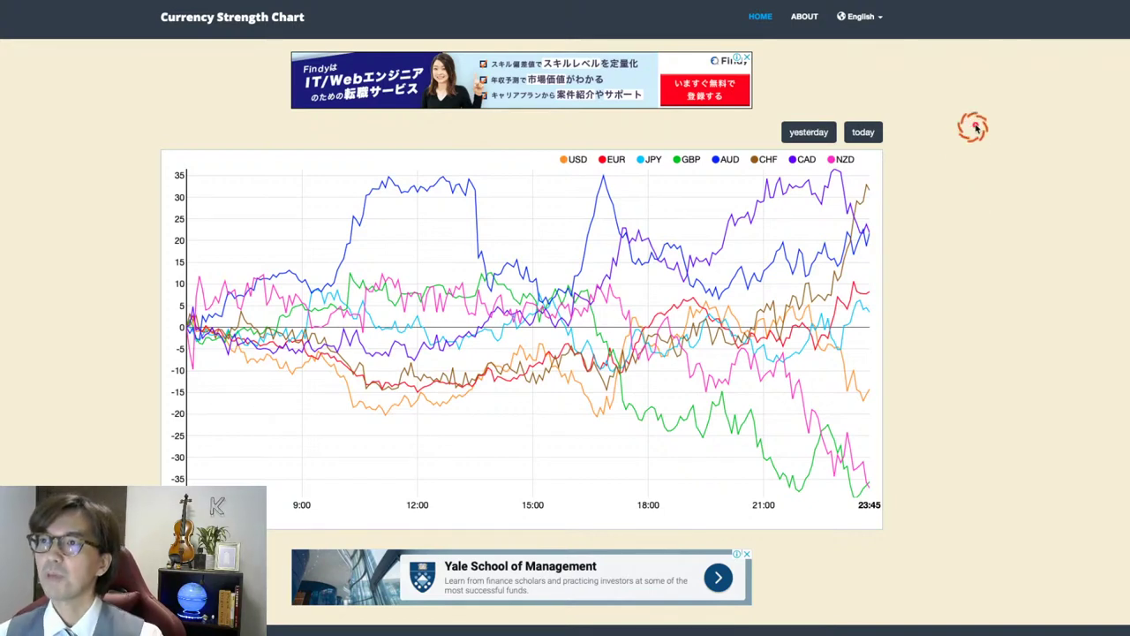
left_click_drag(980, 123, 851, 181)
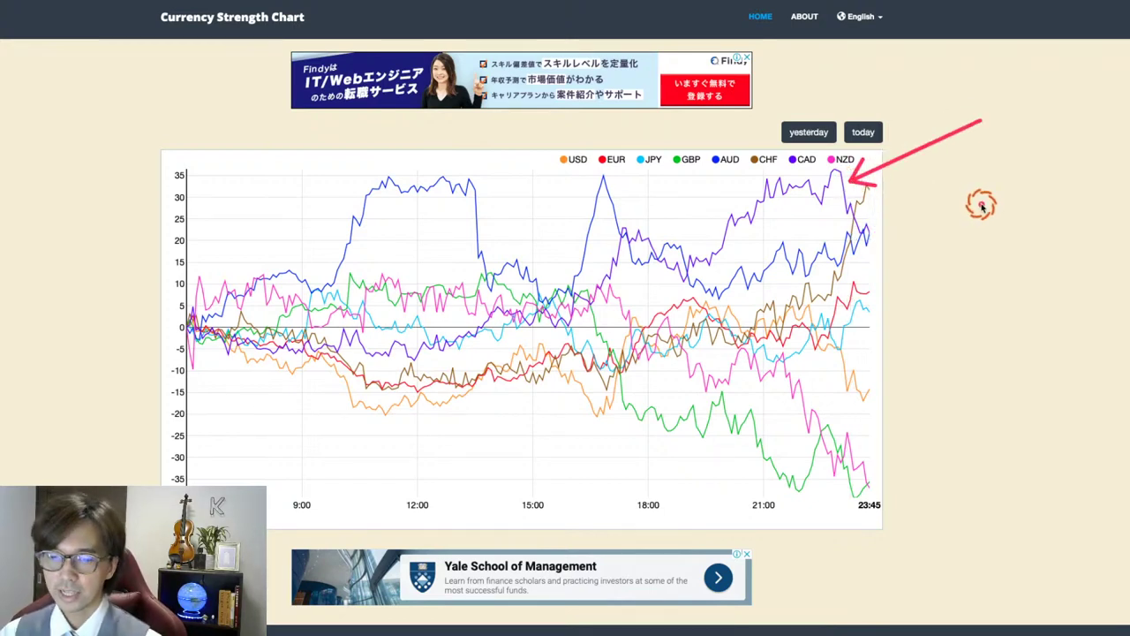
left_click_drag(784, 165, 827, 165)
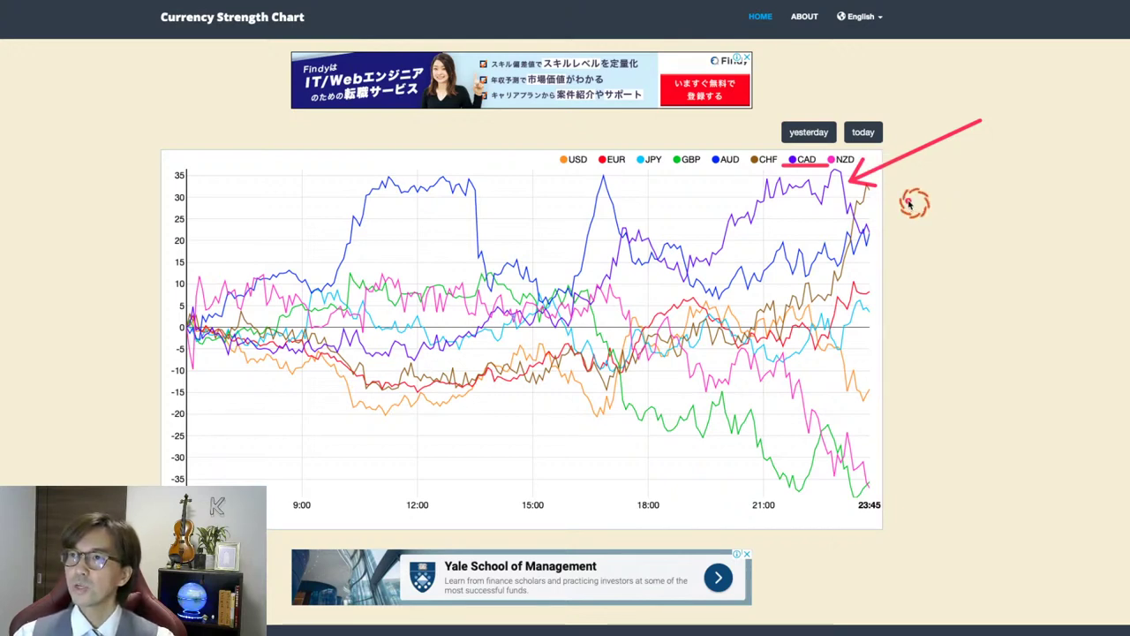
mouse_move(944, 292)
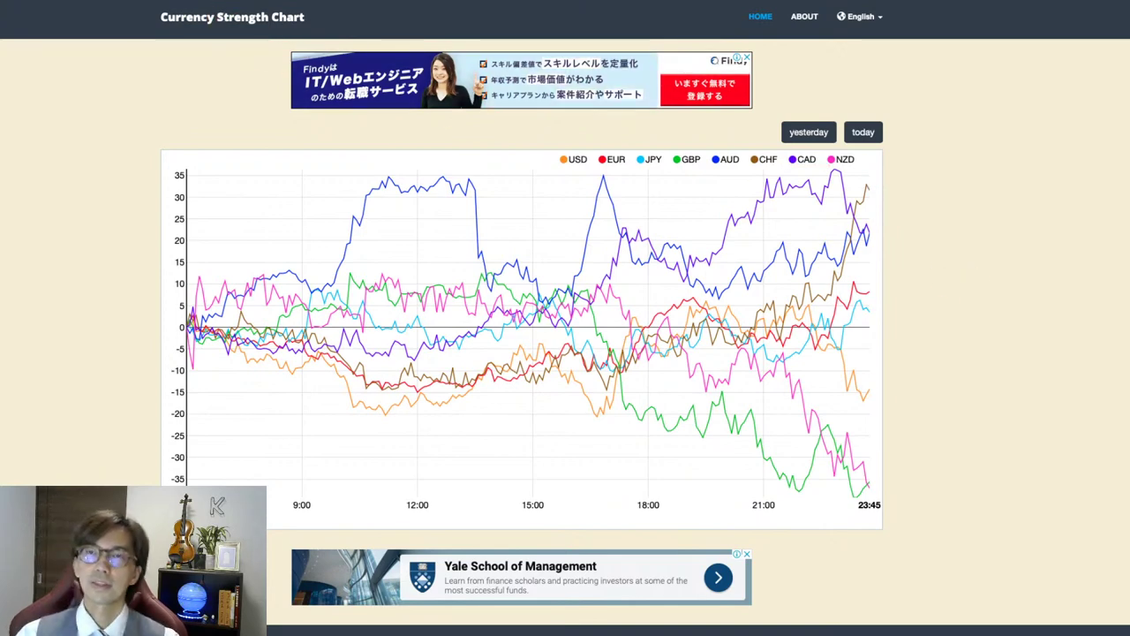
key("ctrl+Left")
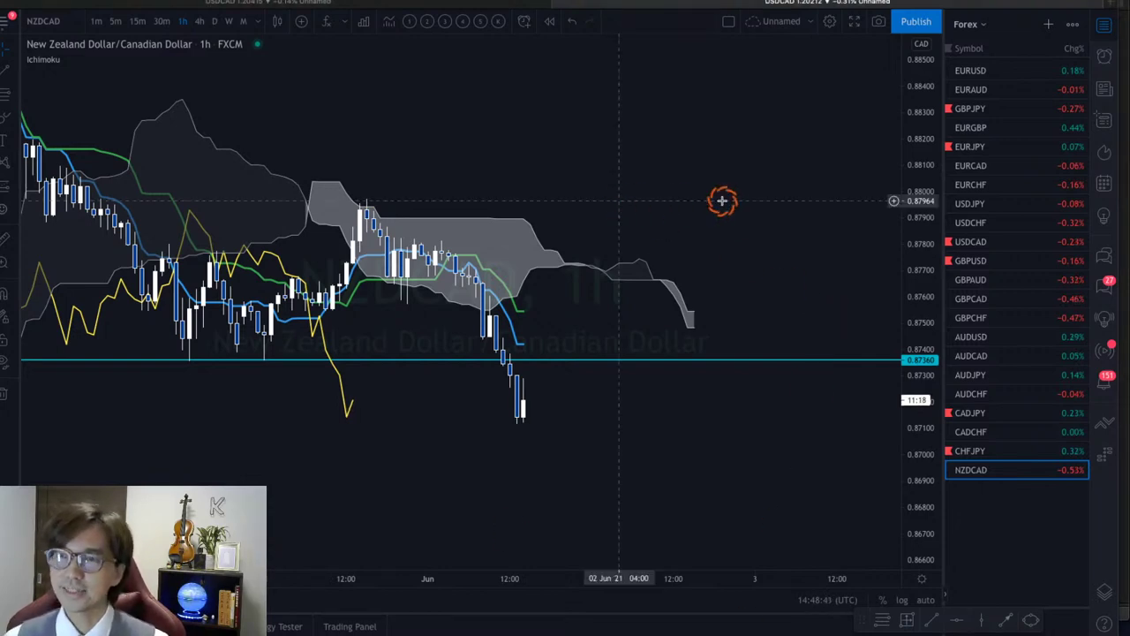
Scroll back and draw arrows to the yellow lagging line's end and from the latest candle to its tip
scroll(694, 192, "left", 5)
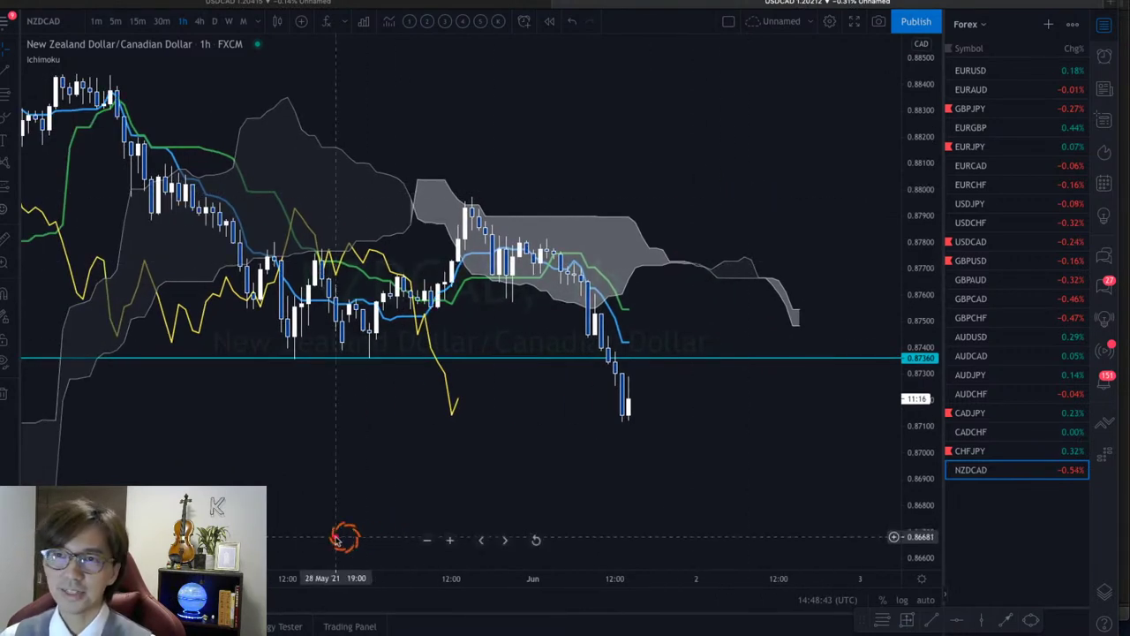
left_click_drag(336, 536, 450, 415)
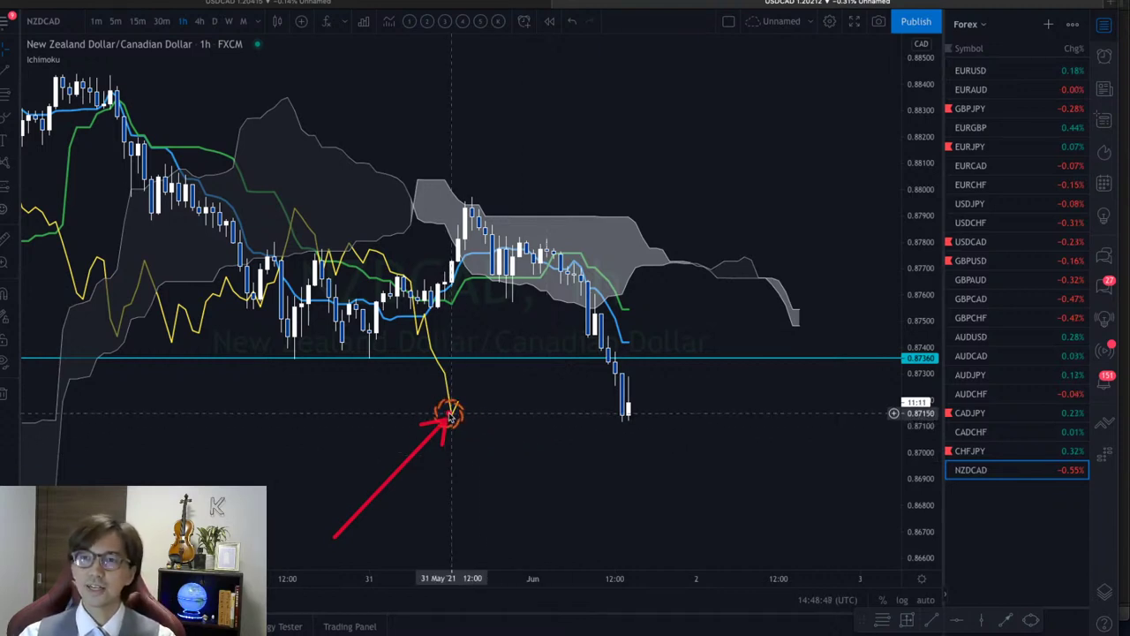
left_click_drag(625, 417, 458, 411)
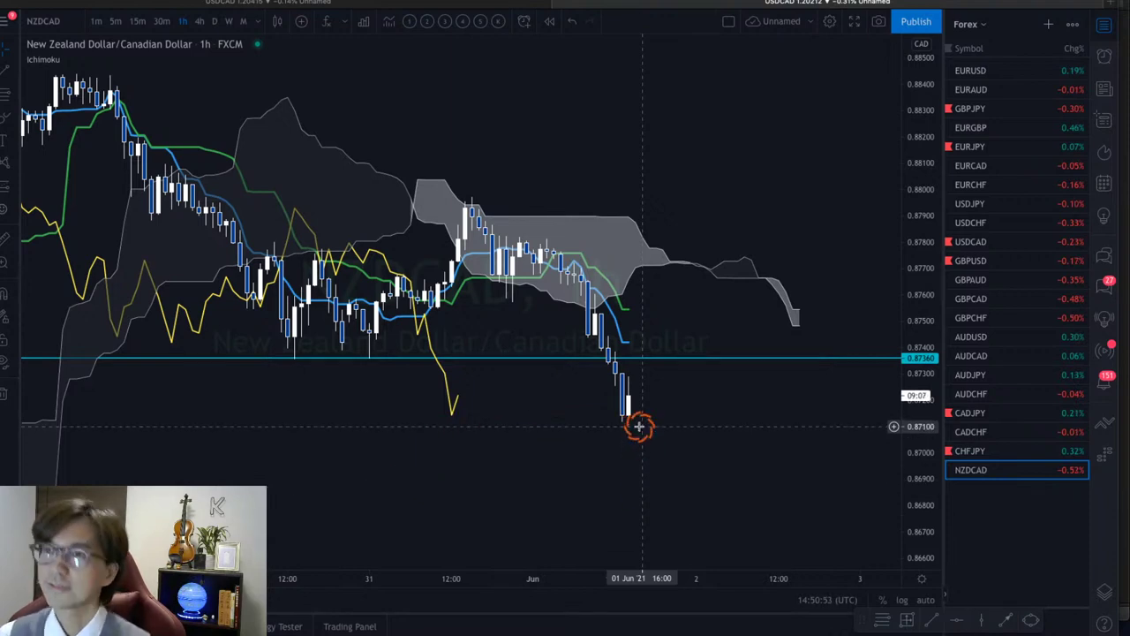
Load GBPJPY on daily candles, fit the price range, and draw a red pullback arrow from the latest candles
left_click(984, 107)
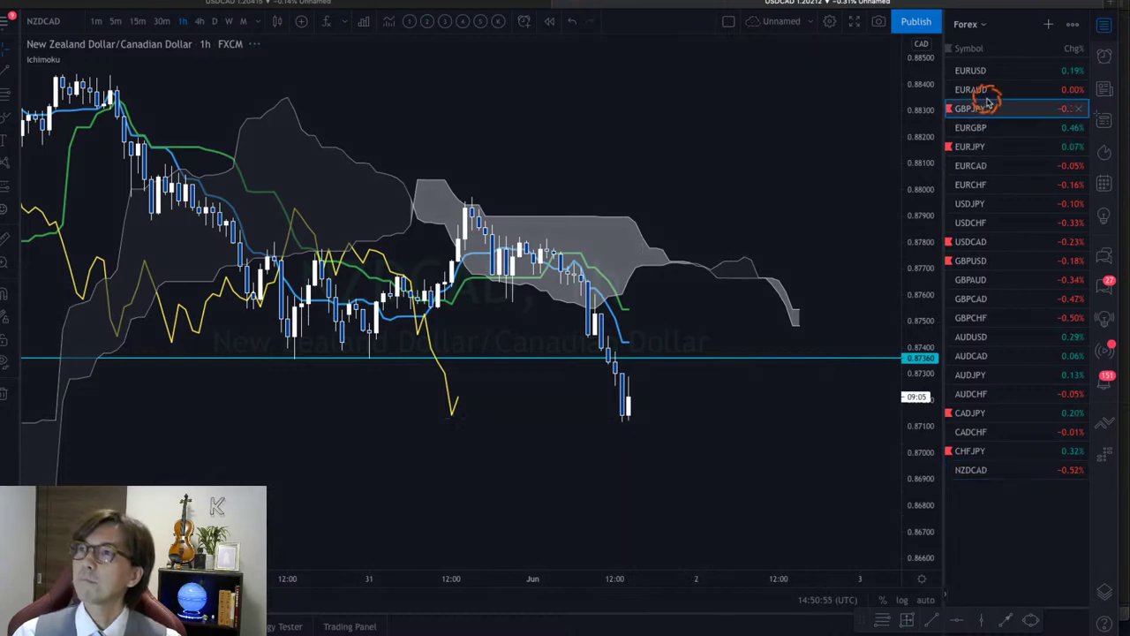
left_click(215, 22)
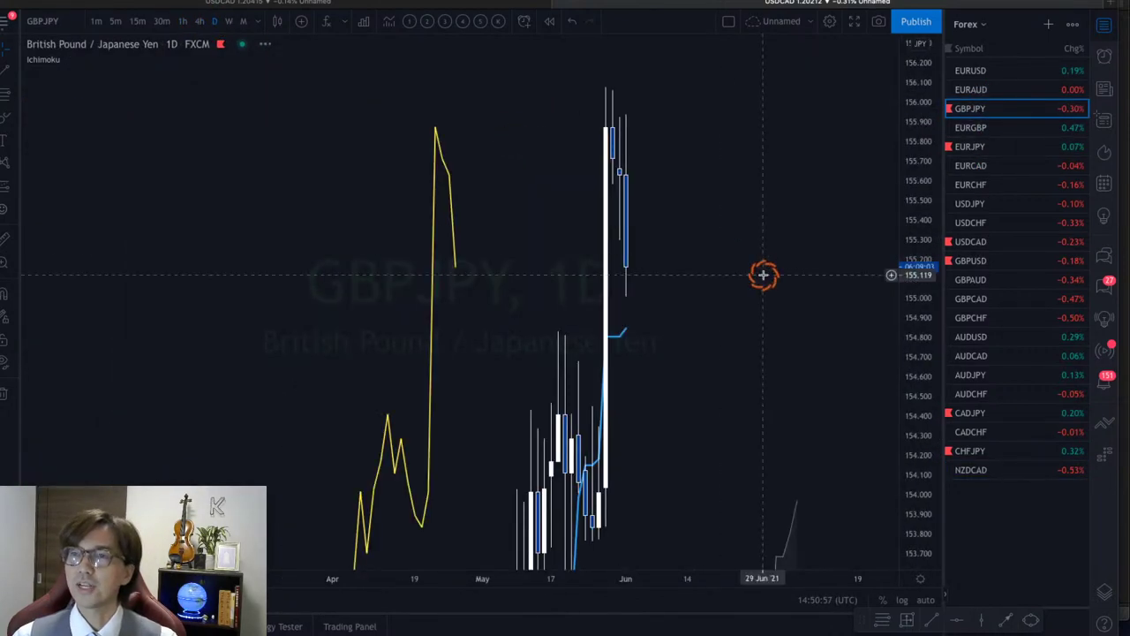
left_click_drag(921, 129, 782, 280)
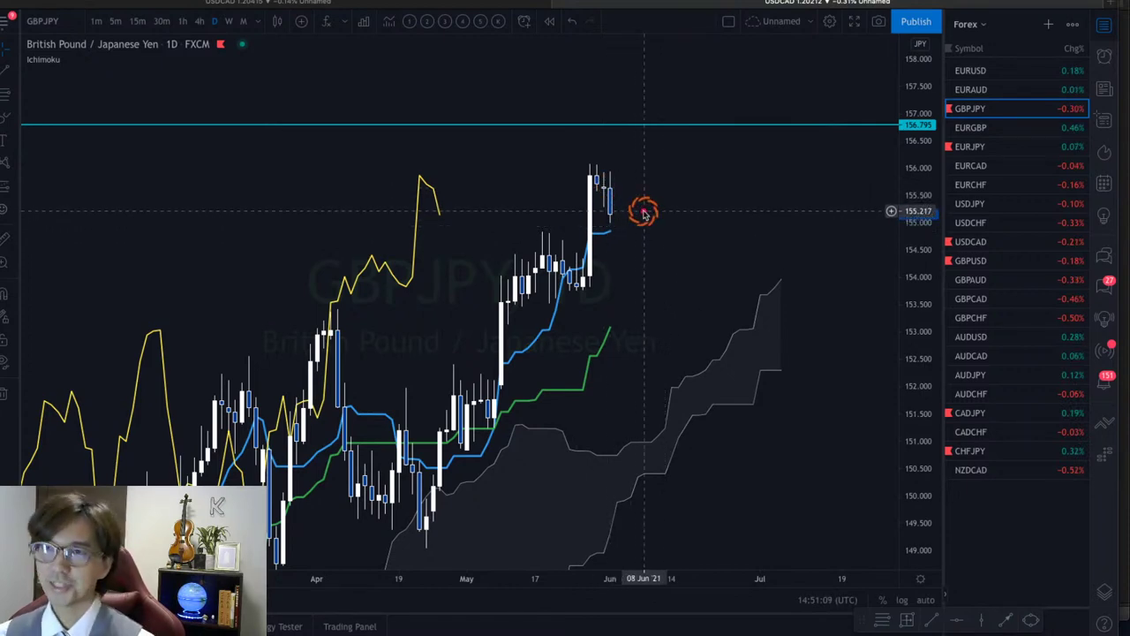
mouse_move(594, 169)
left_mouse_down()
mouse_move(632, 268)
mouse_move(602, 258)
mouse_move(636, 252)
left_mouse_up()
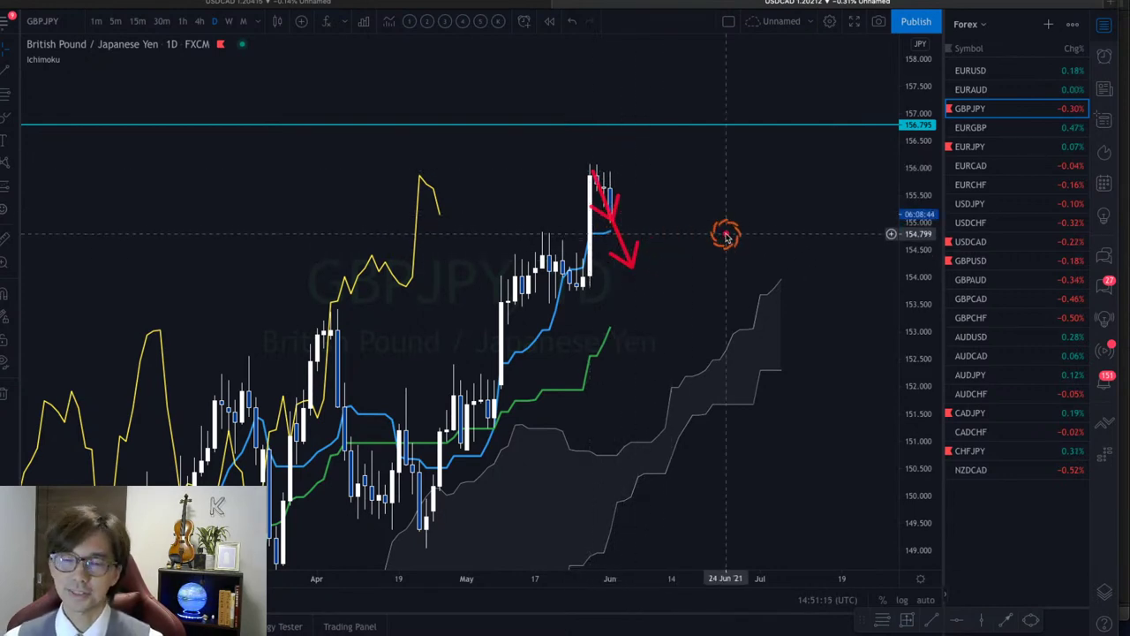
Clear the pullback arrow, trace the zigzag uptrend from the April low, then erase the sketch
key("Escape")
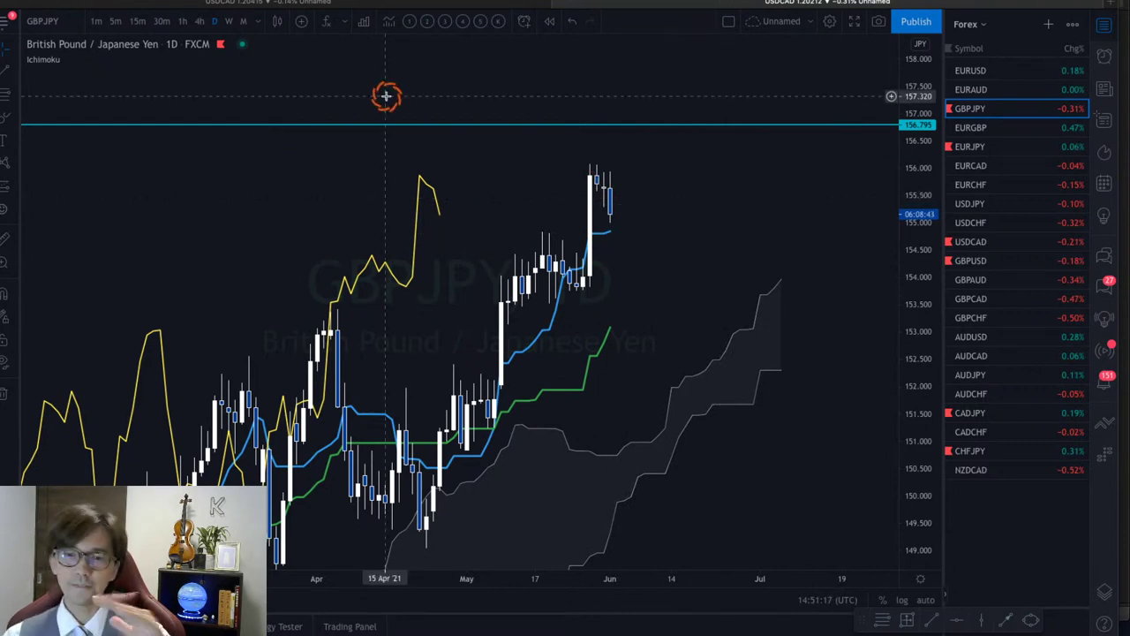
scroll(641, 212, "right", 3)
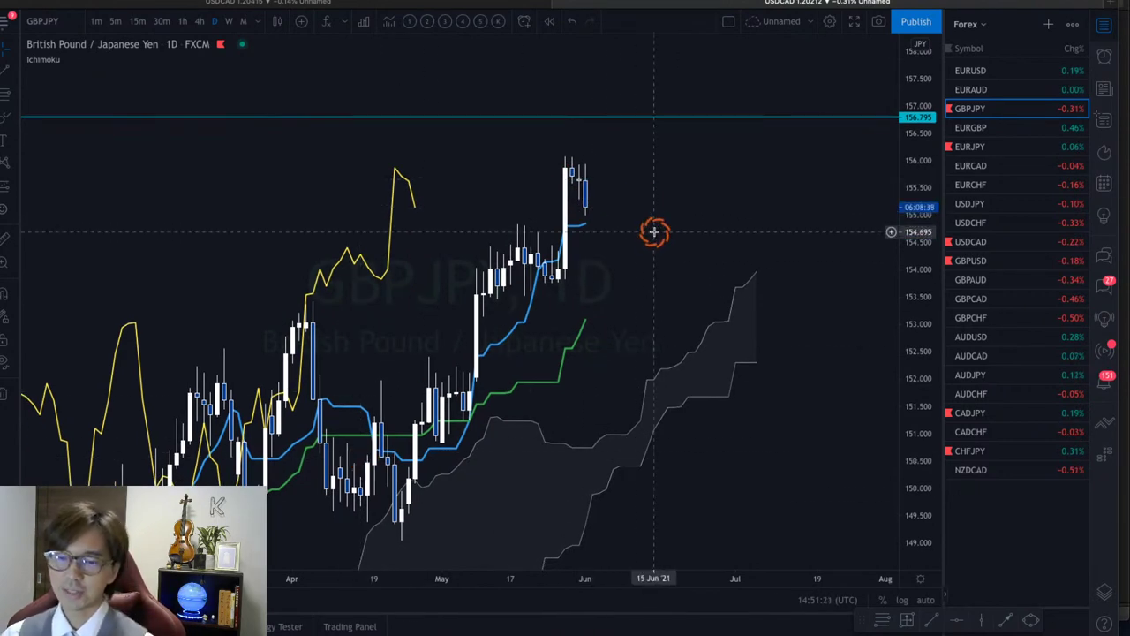
mouse_move(415, 460)
left_mouse_down()
mouse_move(402, 519)
mouse_move(424, 373)
mouse_move(441, 430)
mouse_move(513, 240)
mouse_move(550, 281)
mouse_move(574, 167)
mouse_move(598, 202)
left_mouse_up()
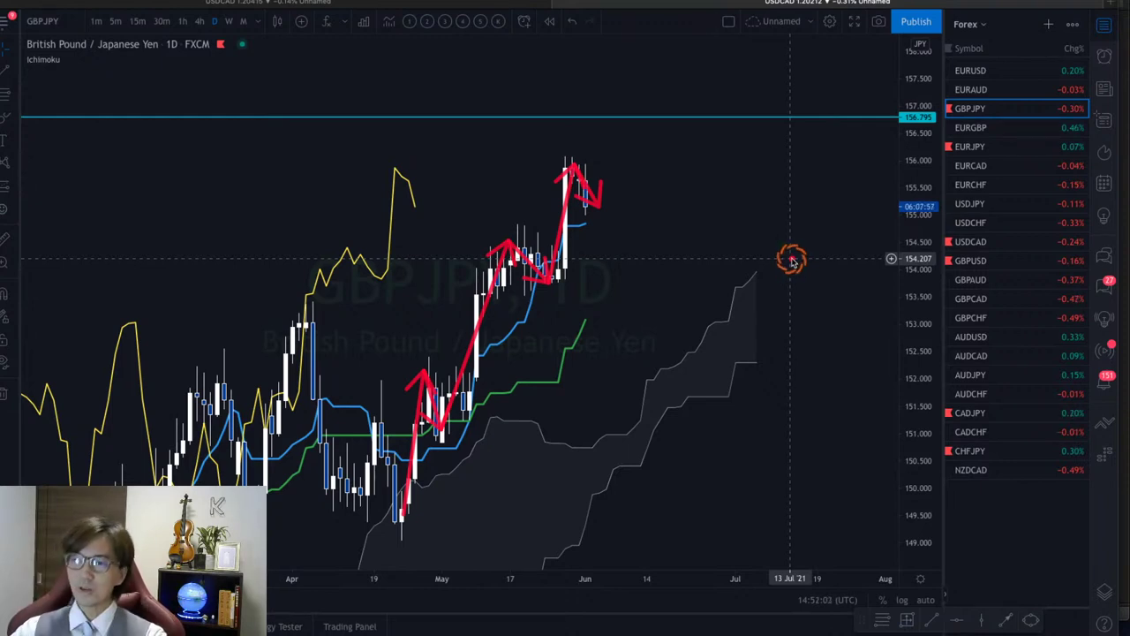
key("Escape")
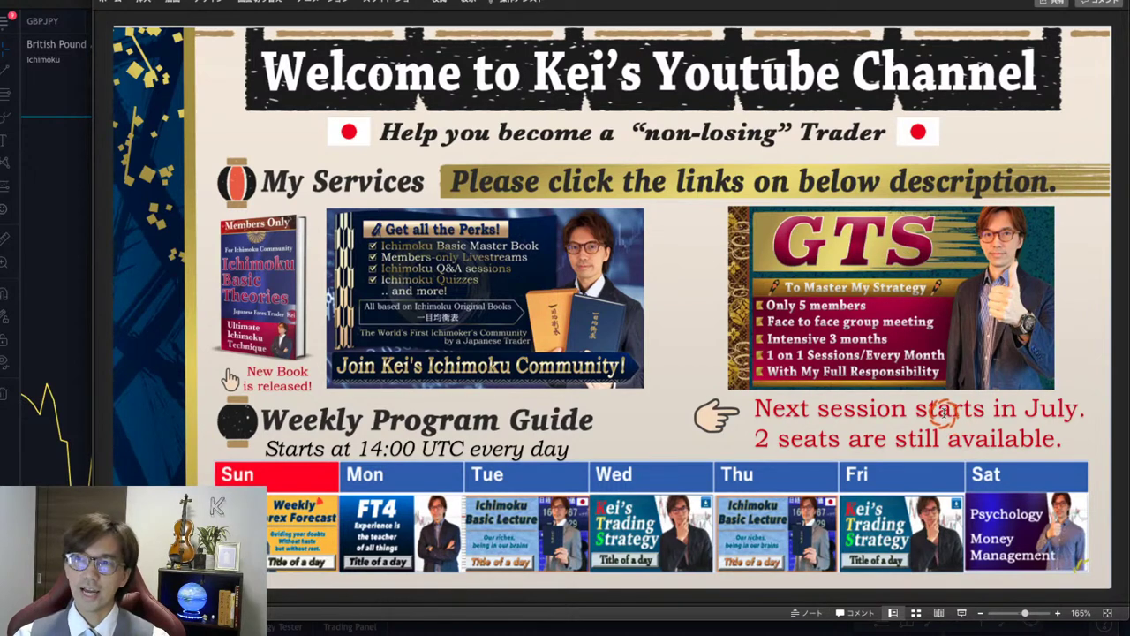
Select the words 'starts in July' in the red next-session text box
left_click_drag(945, 411, 1045, 414)
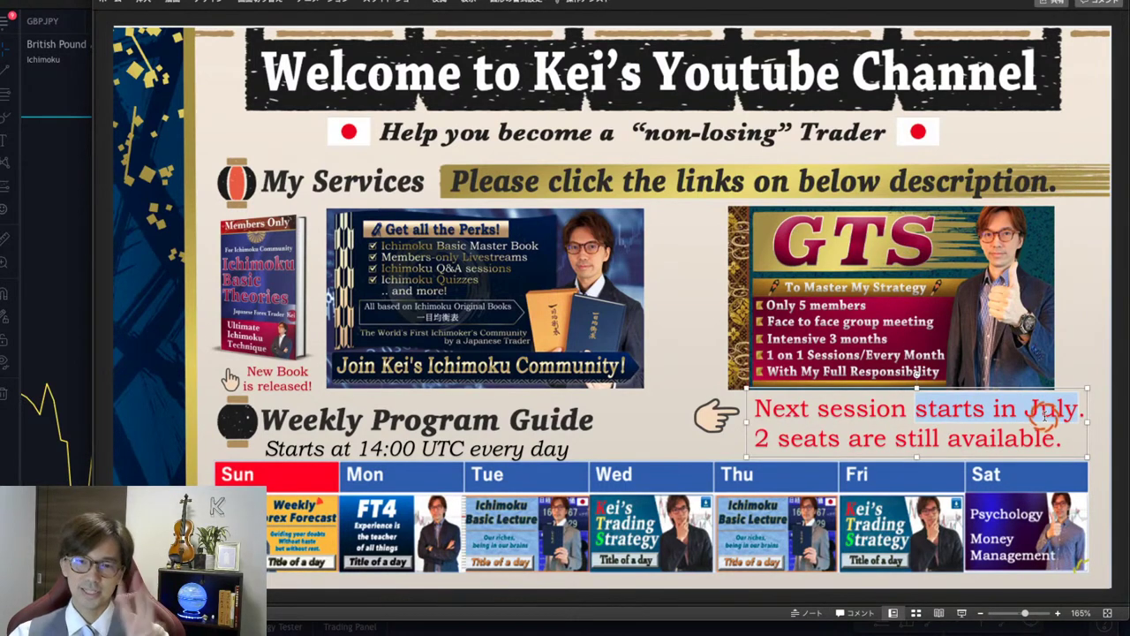